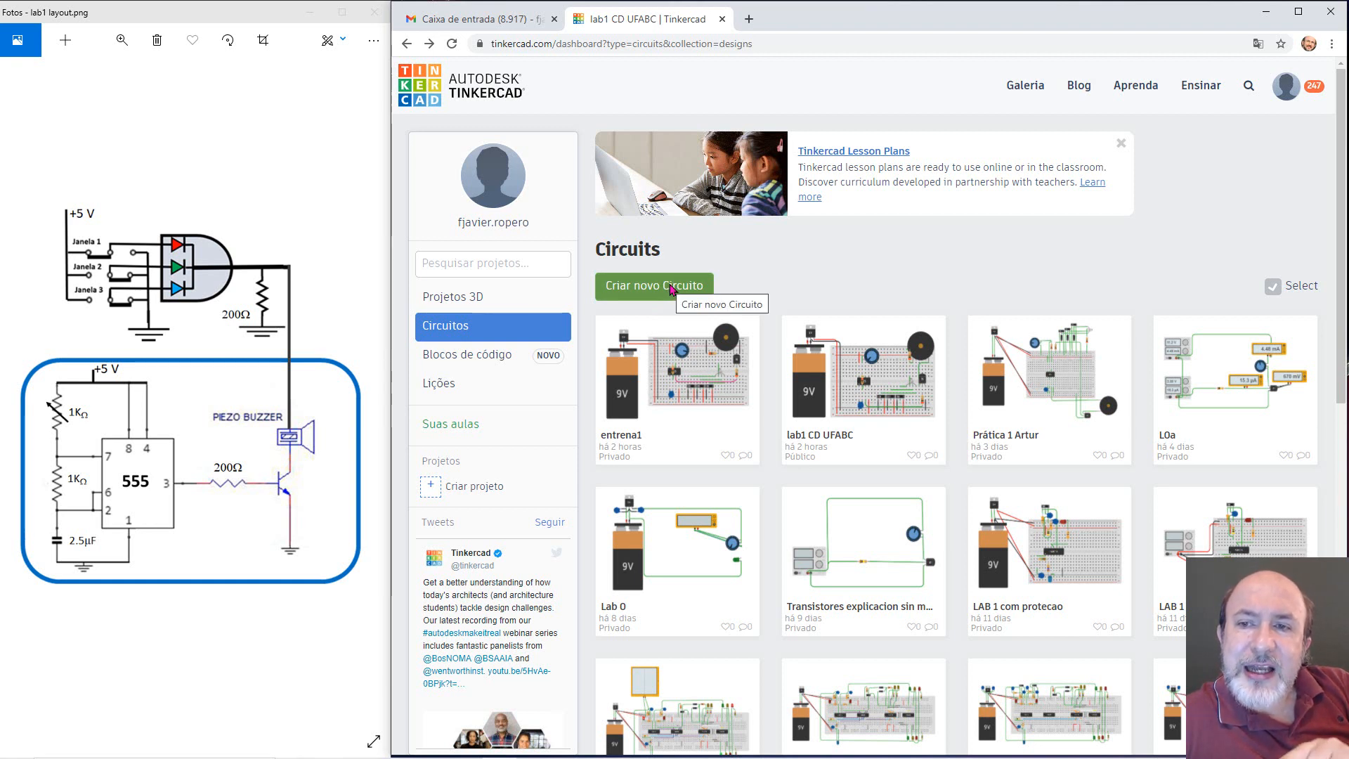
- Create a new circuit and name it "pratica alarmes"
left_click(671, 289)
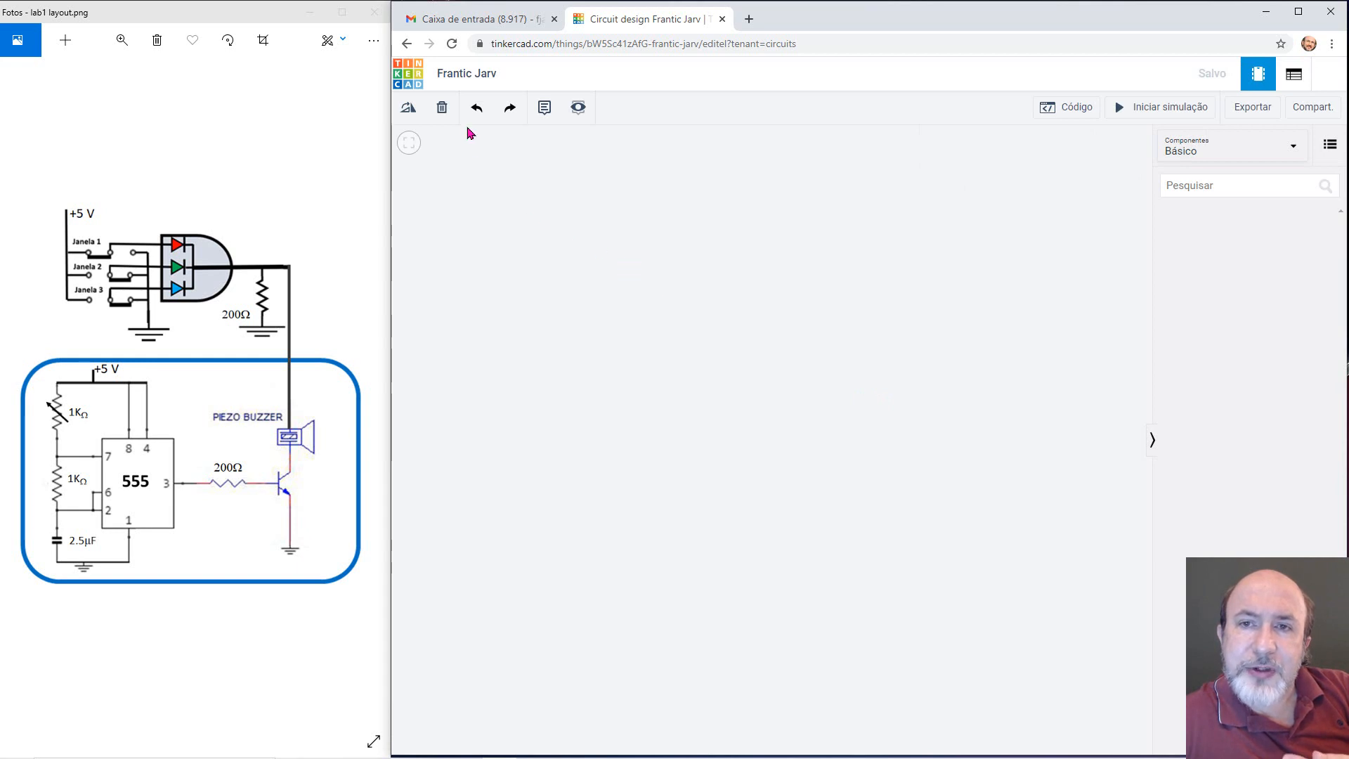
left_click(495, 75)
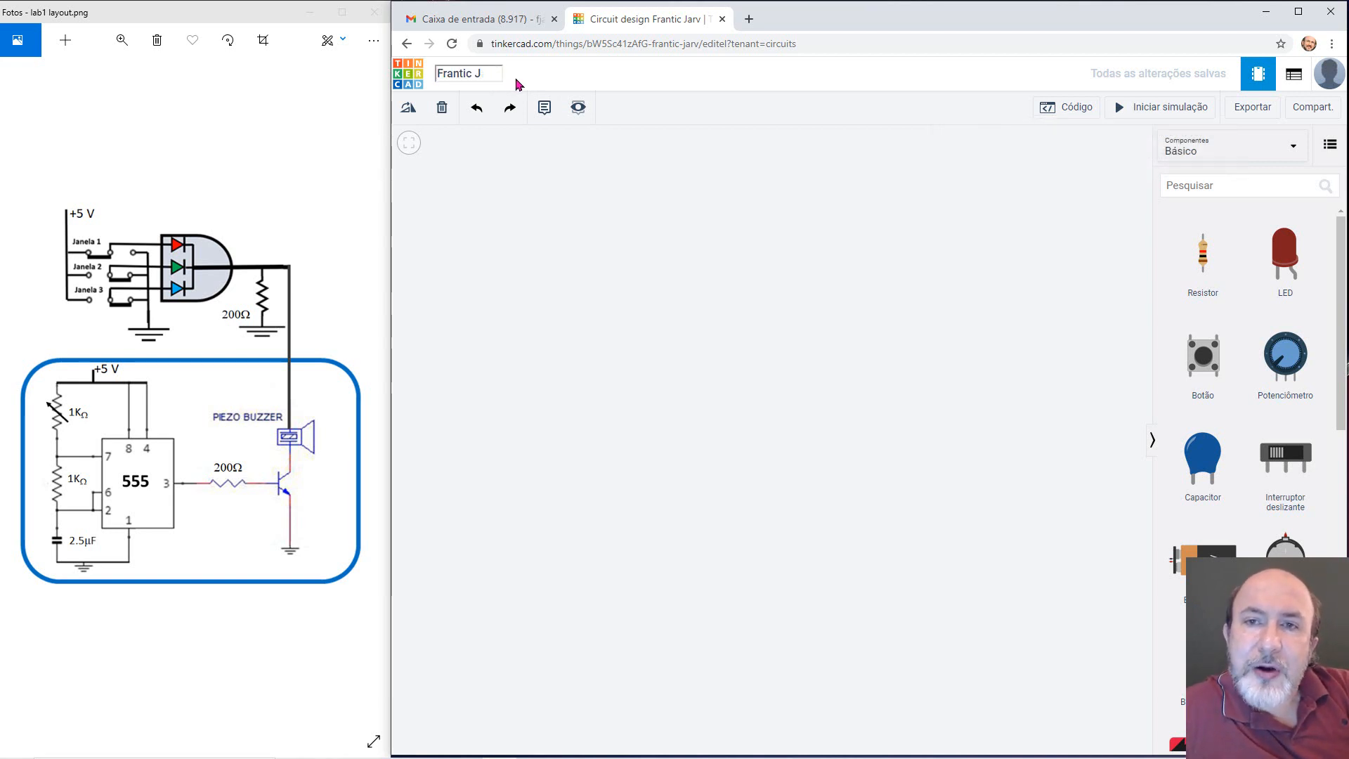
key("BackSpace")
key("BackSpace")
key("BackSpace")
key("BackSpace")
key("BackSpace")
key("BackSpace")
key("BackSpace")
key("BackSpace")
key("BackSpace")
type("pr")
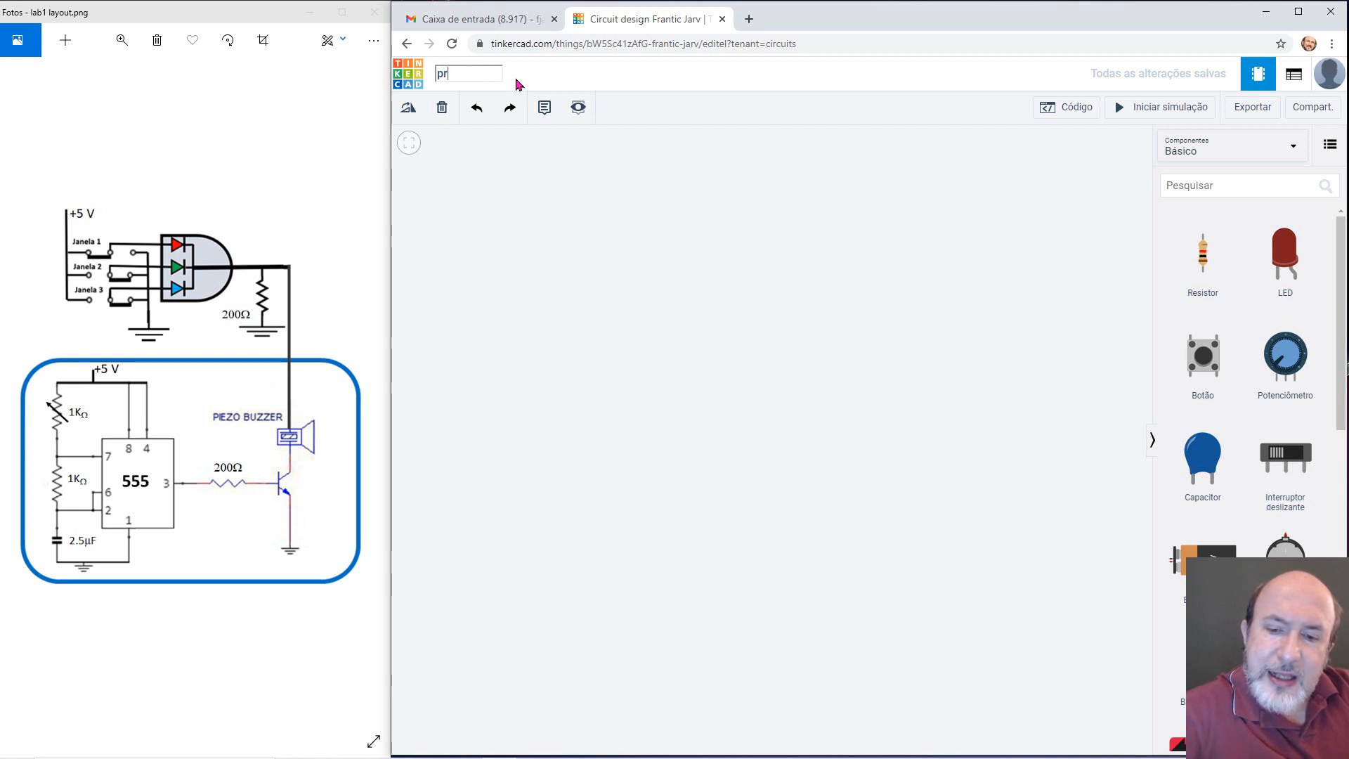
type("\\t")
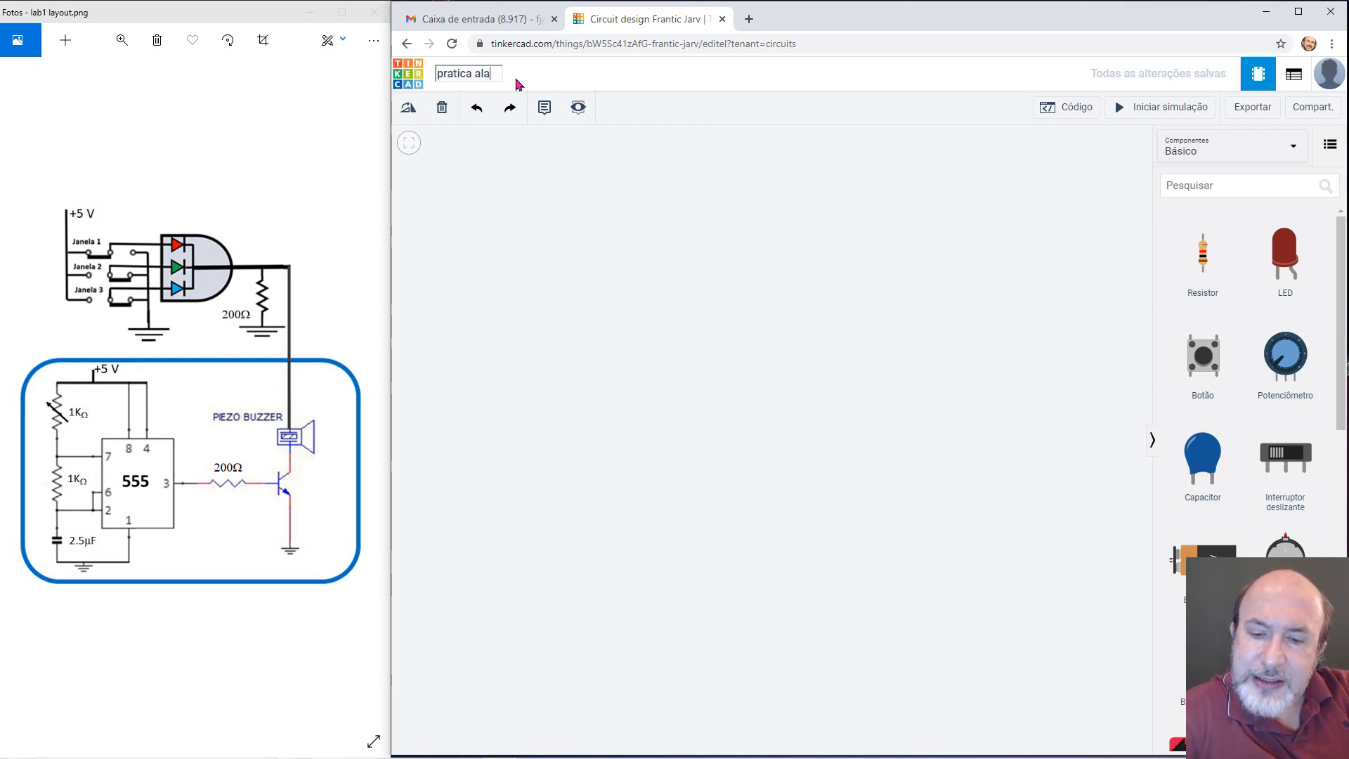
type("ica alarmes")
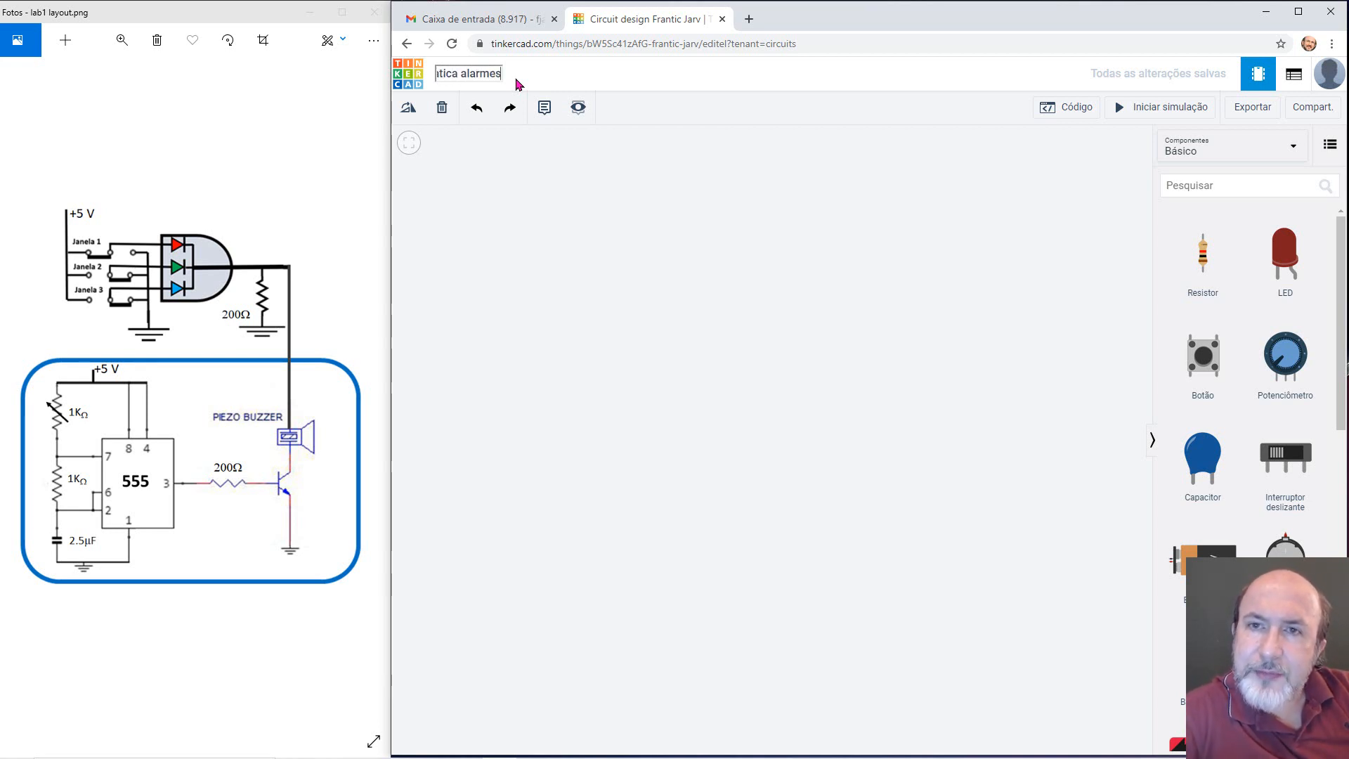
left_click(577, 79)
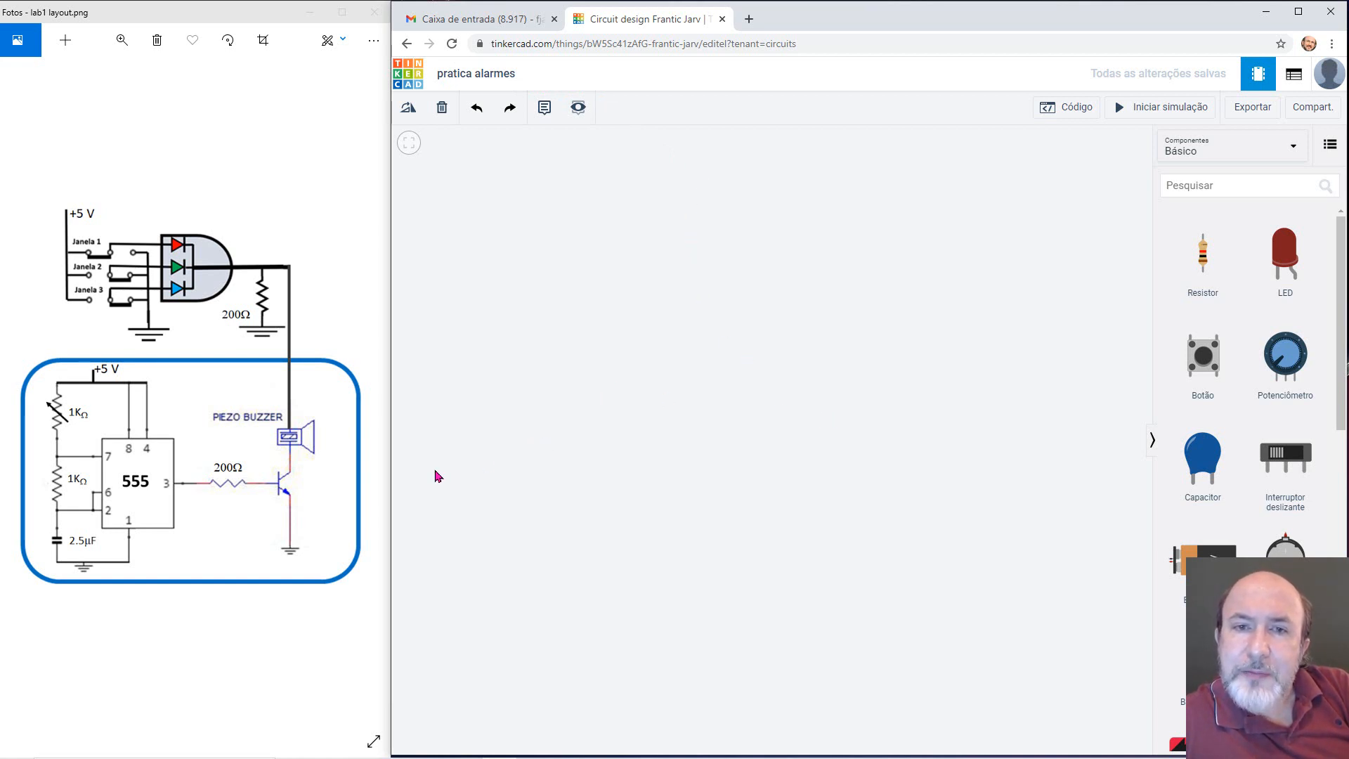
- Search the components for "pla" and place a small breadboard (Placa de ensaio pequena) in the right half of the workplane
left_click(1253, 180)
type("pl")
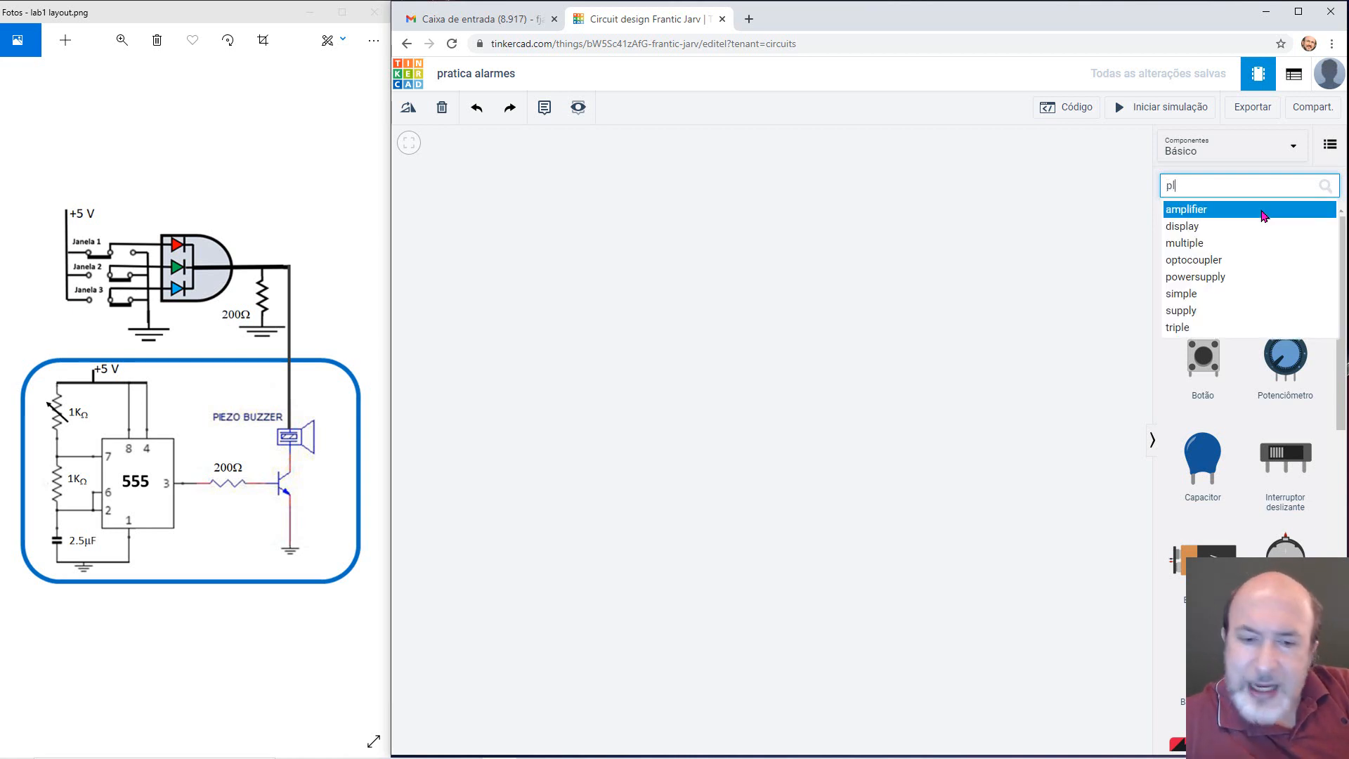
type("a")
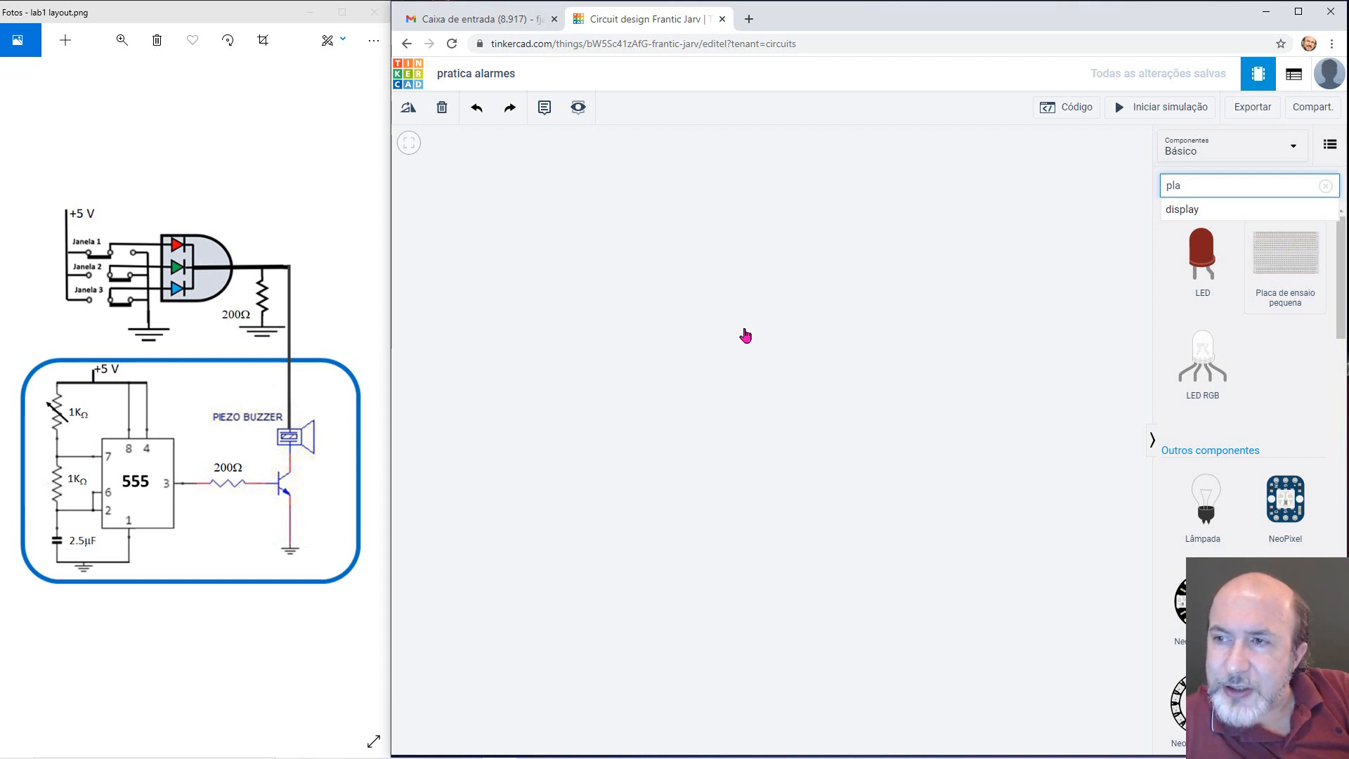
left_click(730, 373)
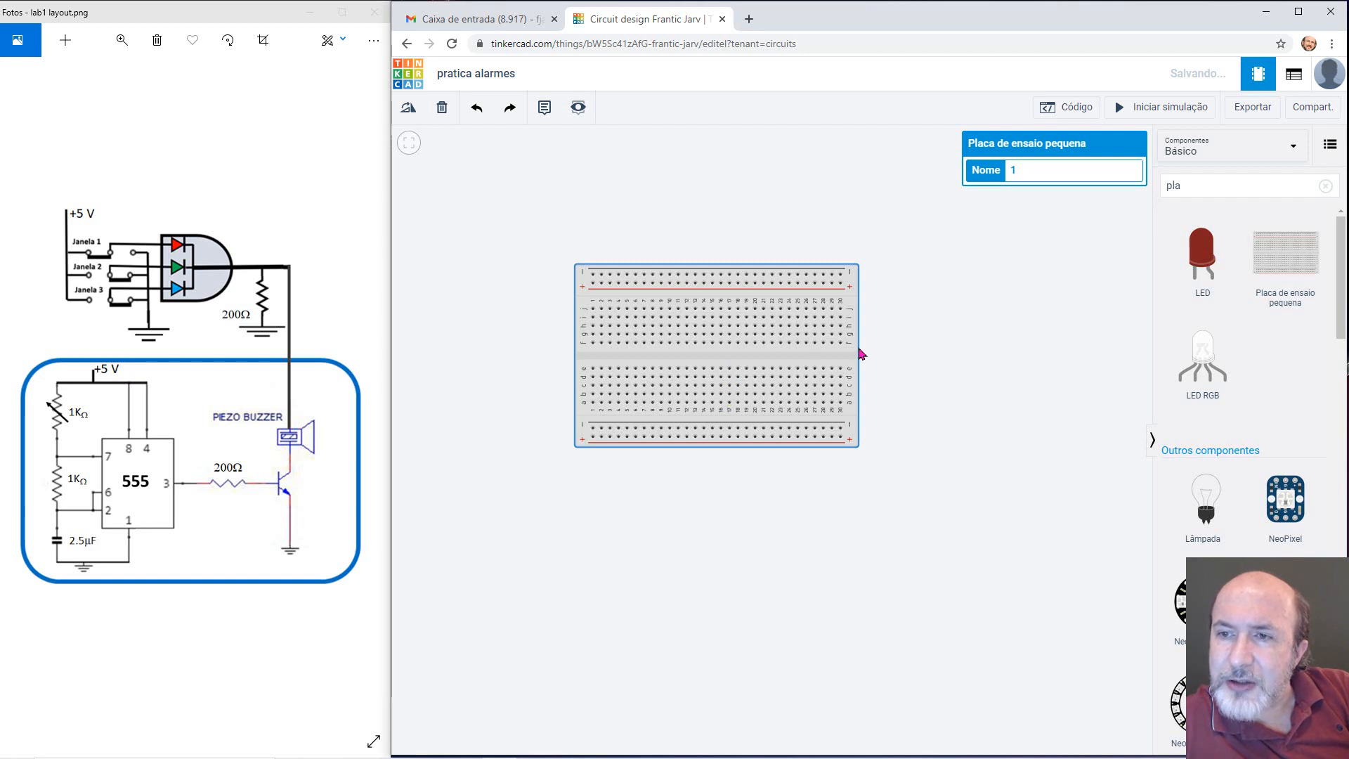
left_click_drag(834, 358, 1005, 423)
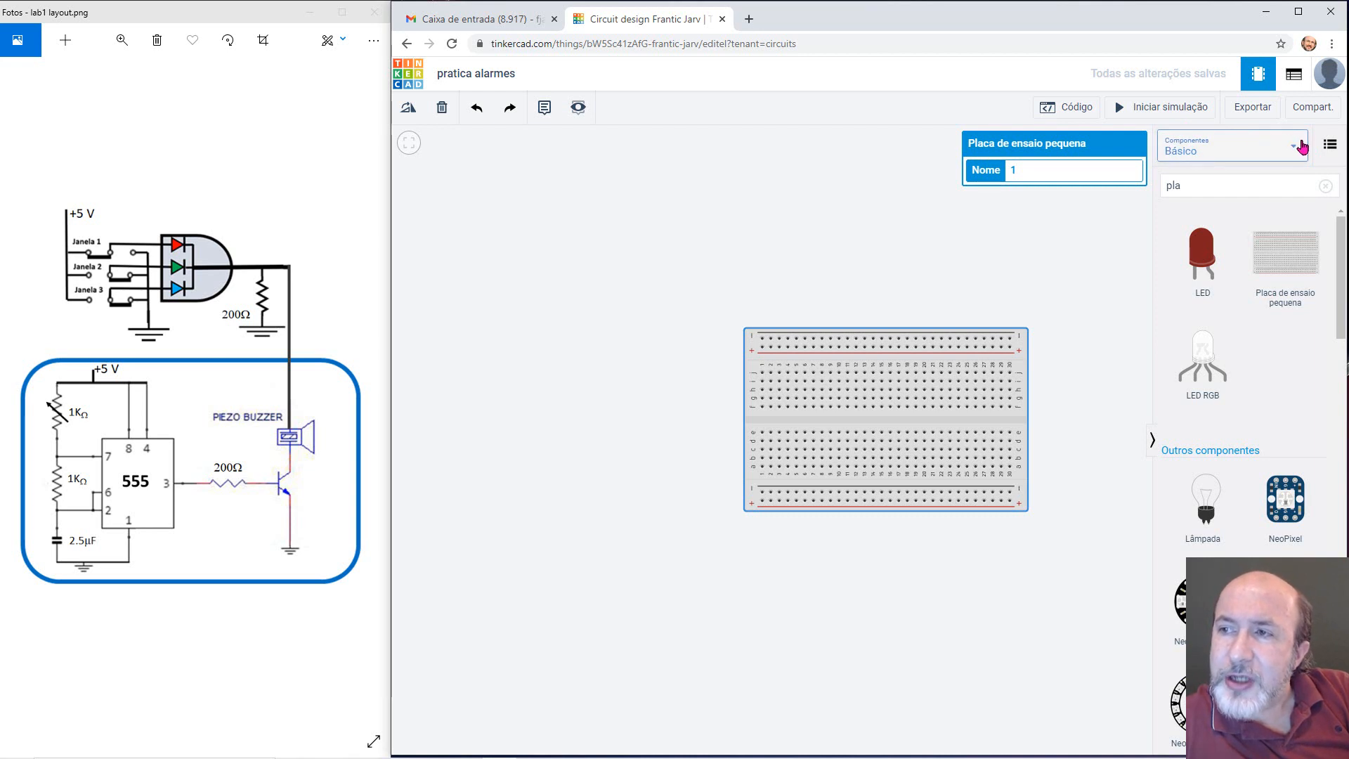
- Show all components (Todos), search for "bat" and place a Bateria 9V beside the breadboard
left_click(1297, 152)
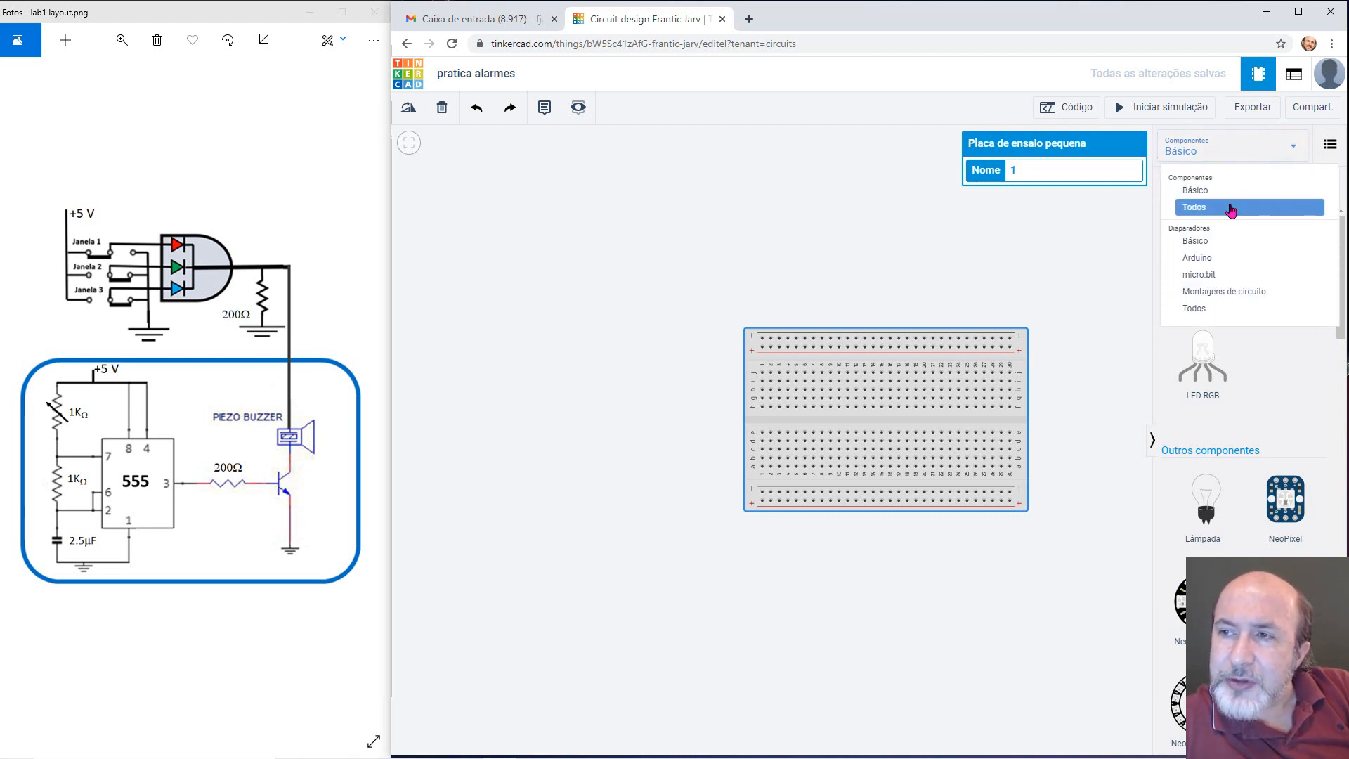
left_click(1231, 208)
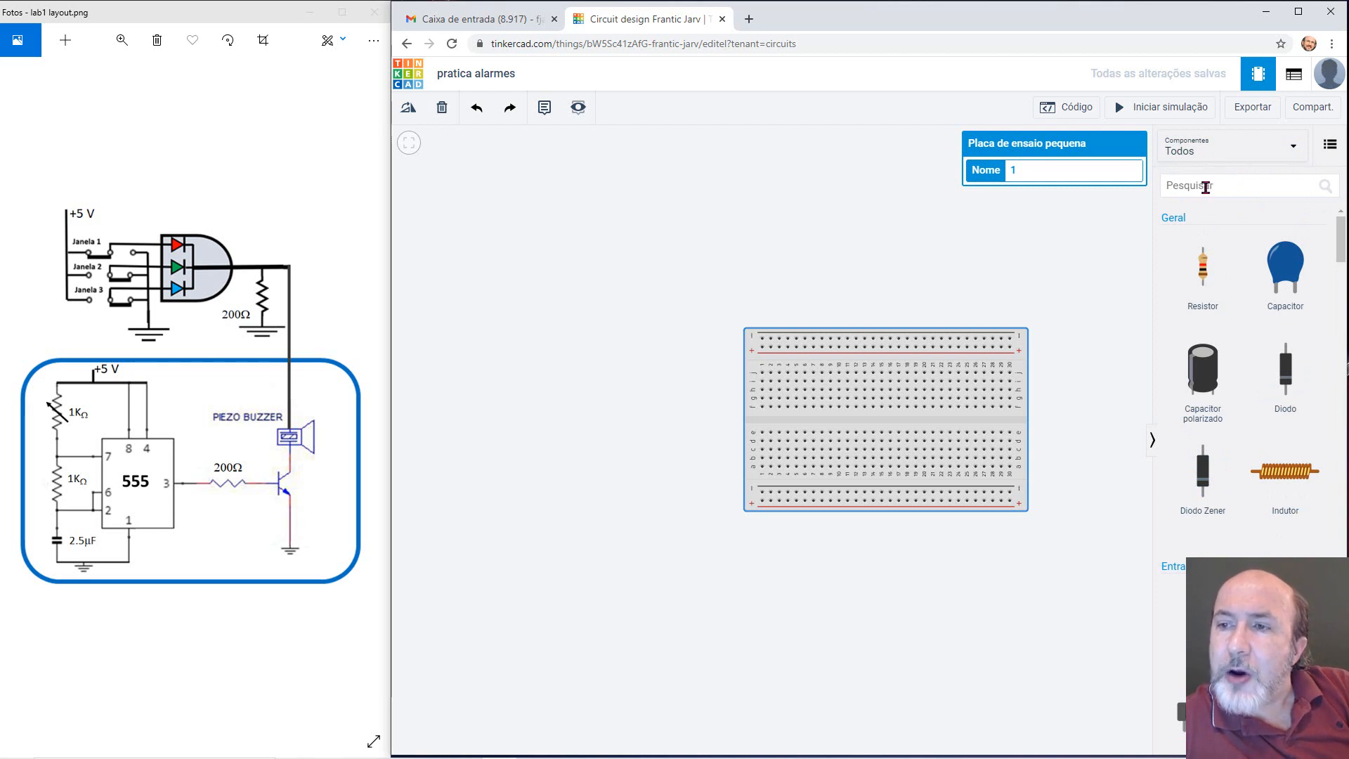
left_click(1206, 187)
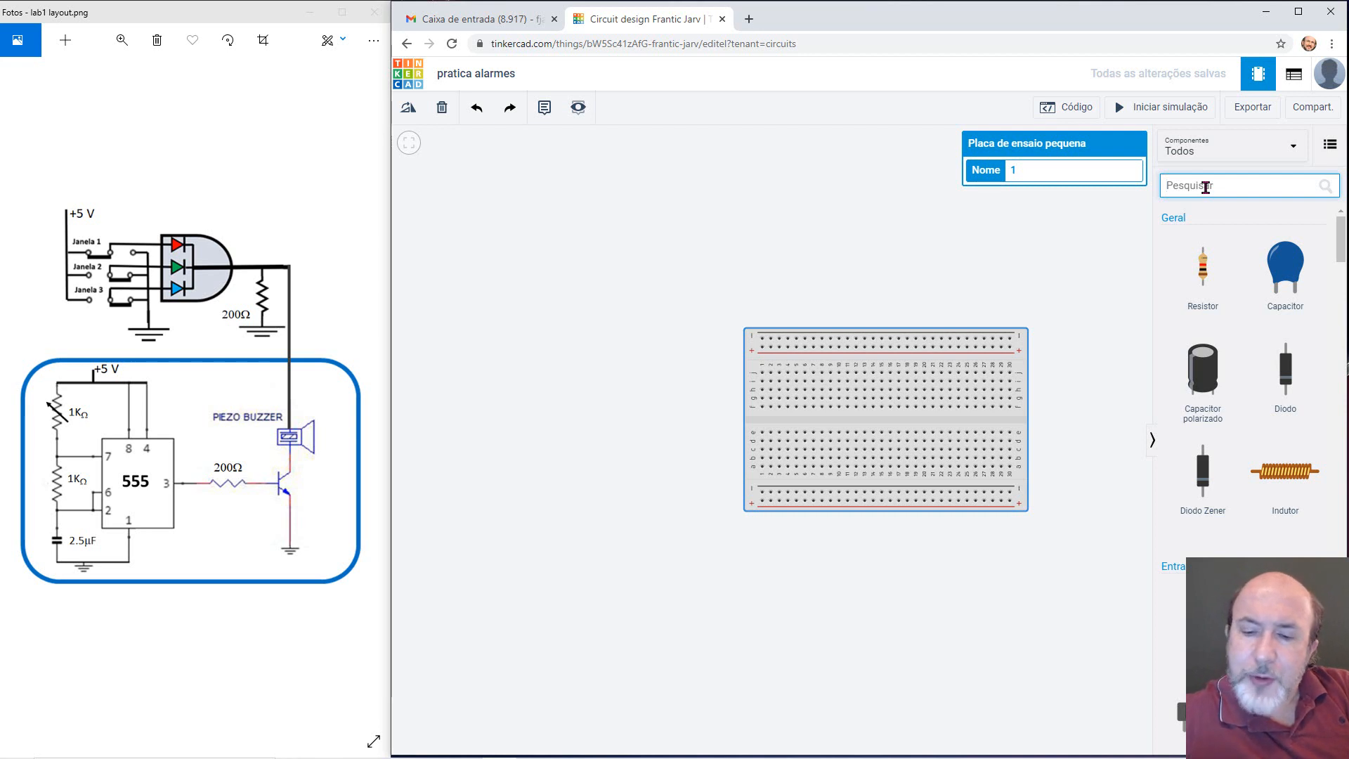
type("bat")
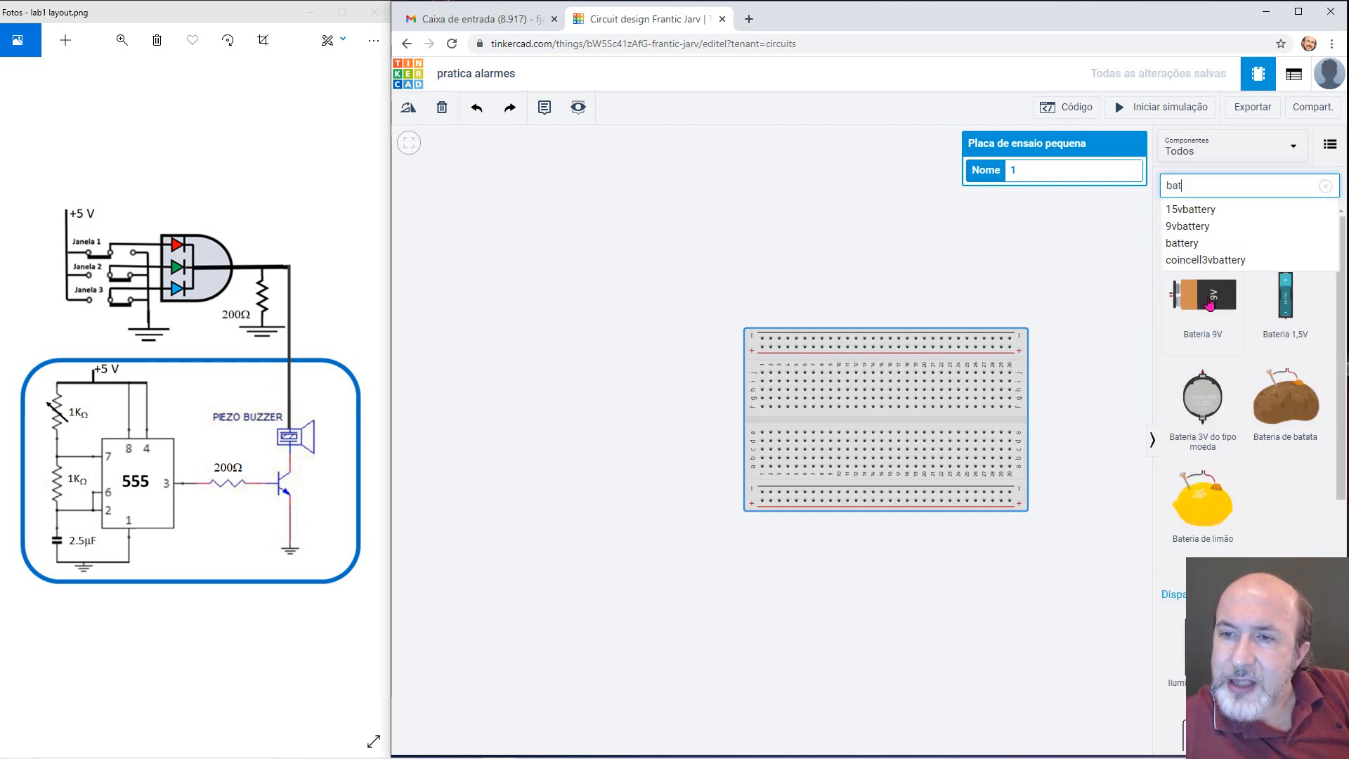
left_click_drag(1203, 295, 458, 443)
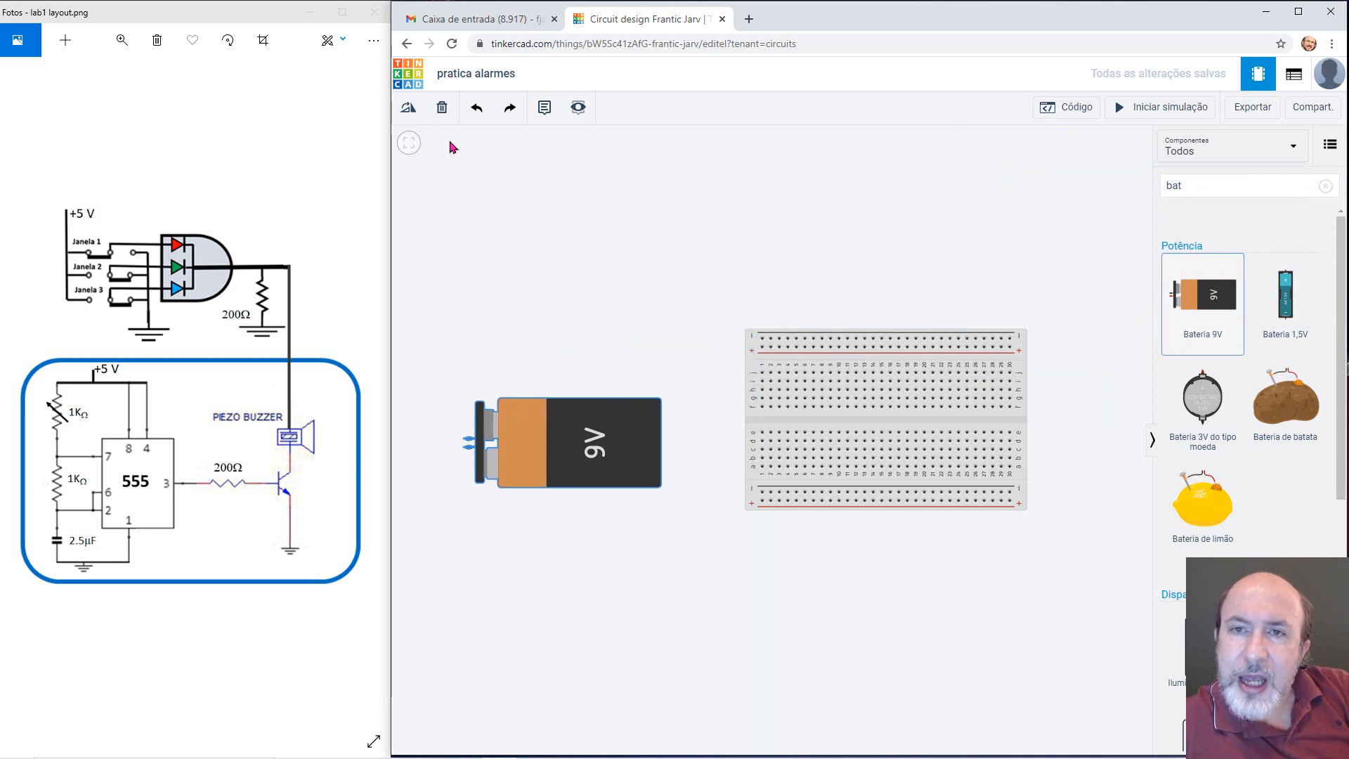
- Rotate the 9V battery upright with its terminals facing up and move it close to the breadboard's left side
left_click(408, 108)
left_click(408, 107)
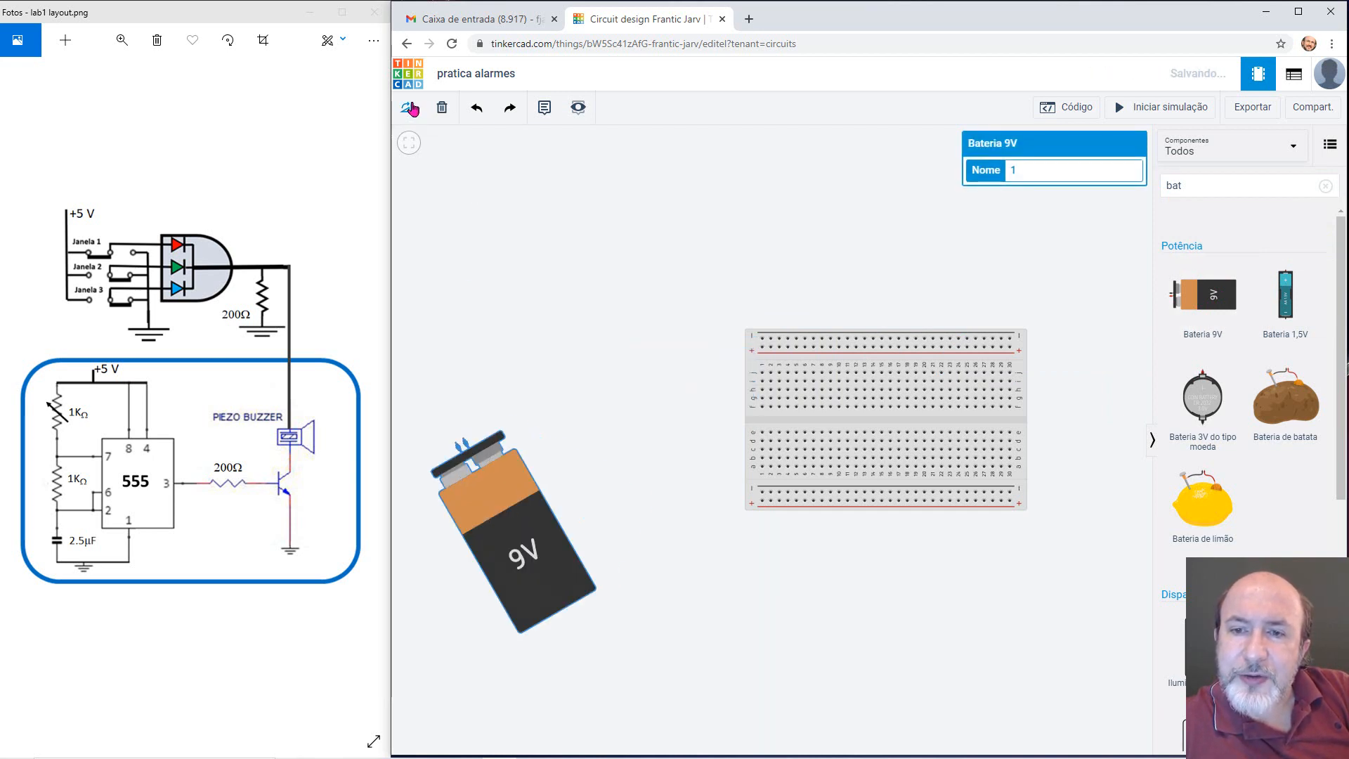
left_click(408, 107)
left_click_drag(486, 536, 664, 429)
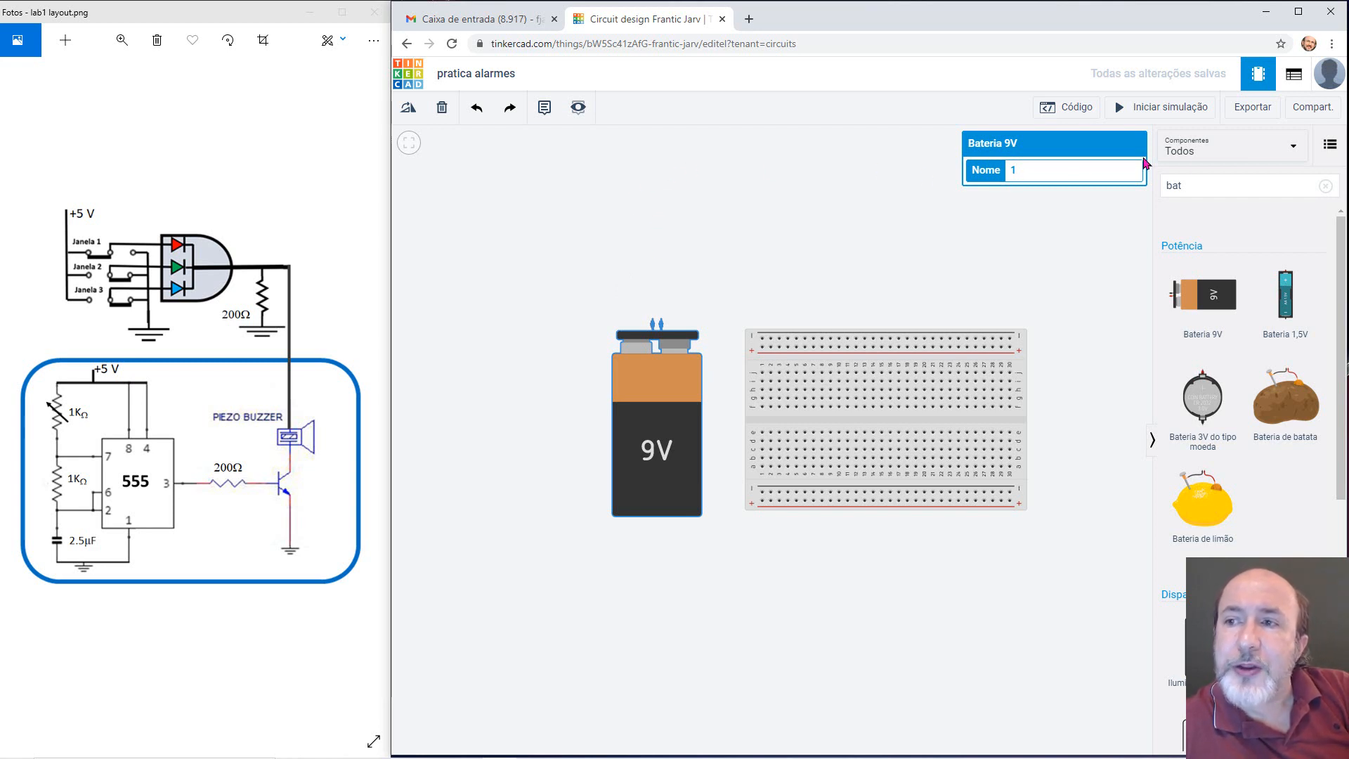
- Search for "reg" and place the Regulador 5V [LM7805] with its input and ground pins on the battery terminals
left_click(1218, 186)
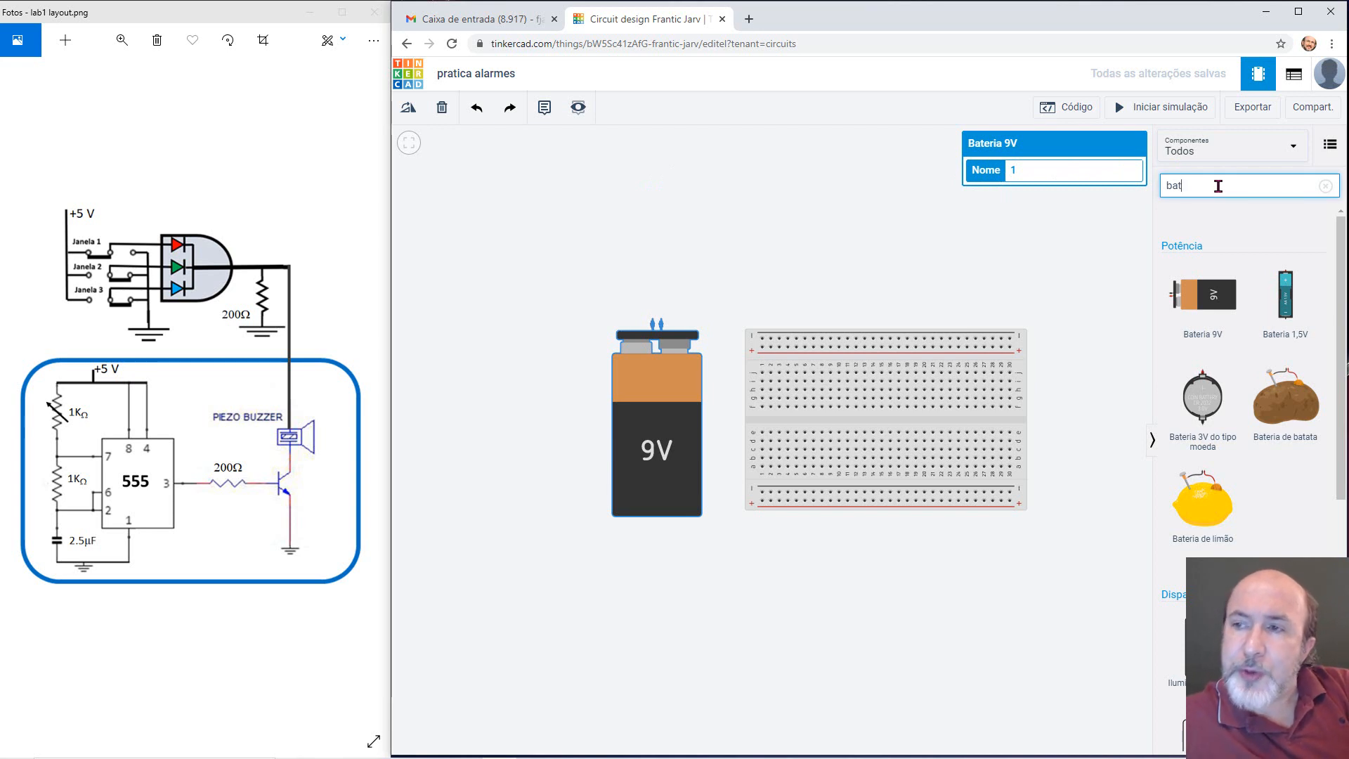
key("BackSpace")
type("reg")
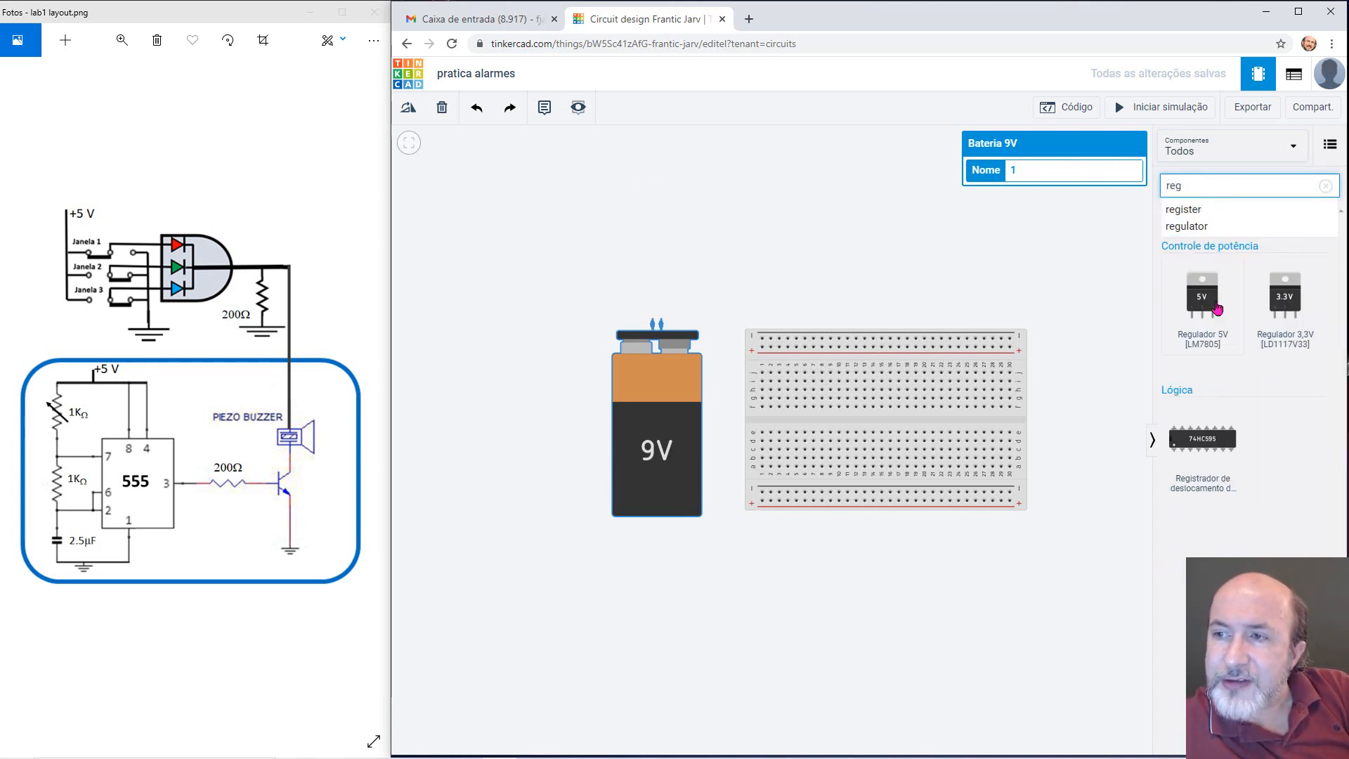
left_click_drag(1194, 295, 665, 325)
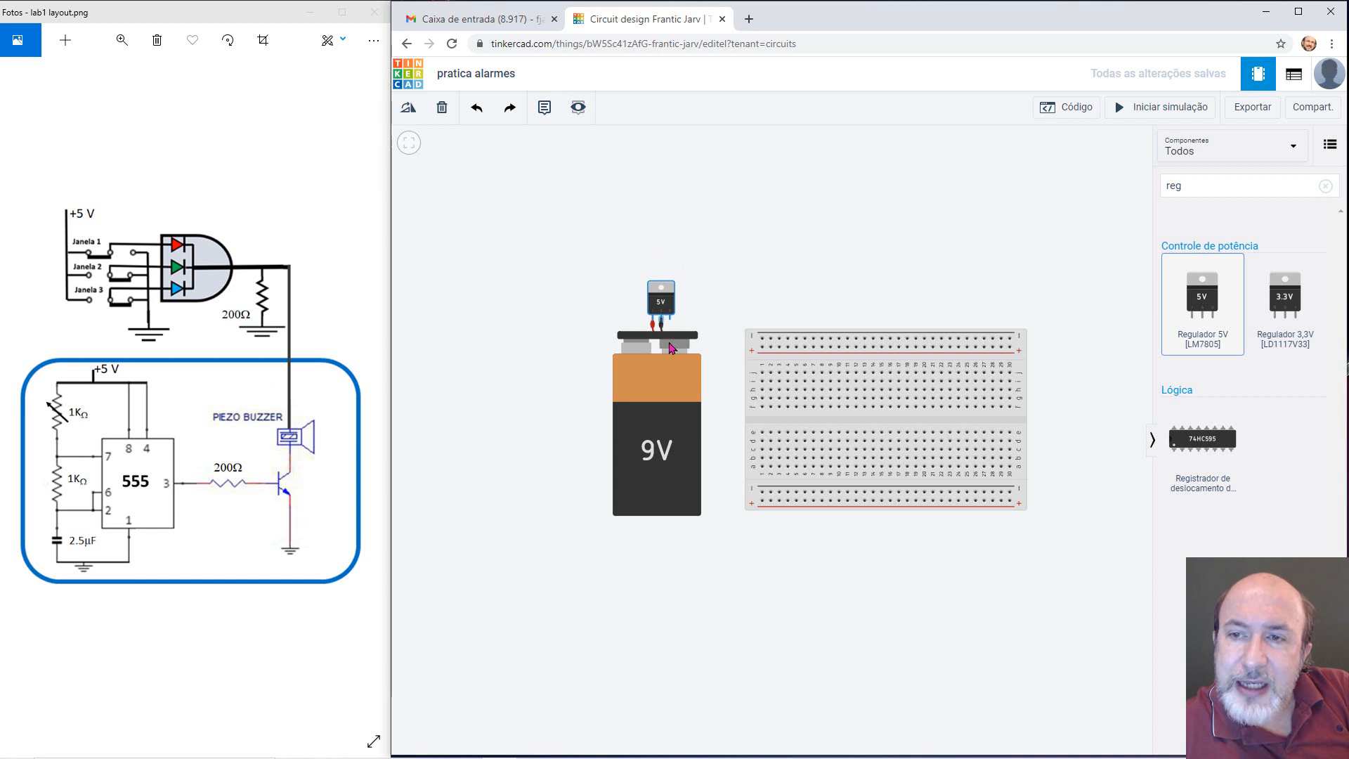
left_click(409, 143)
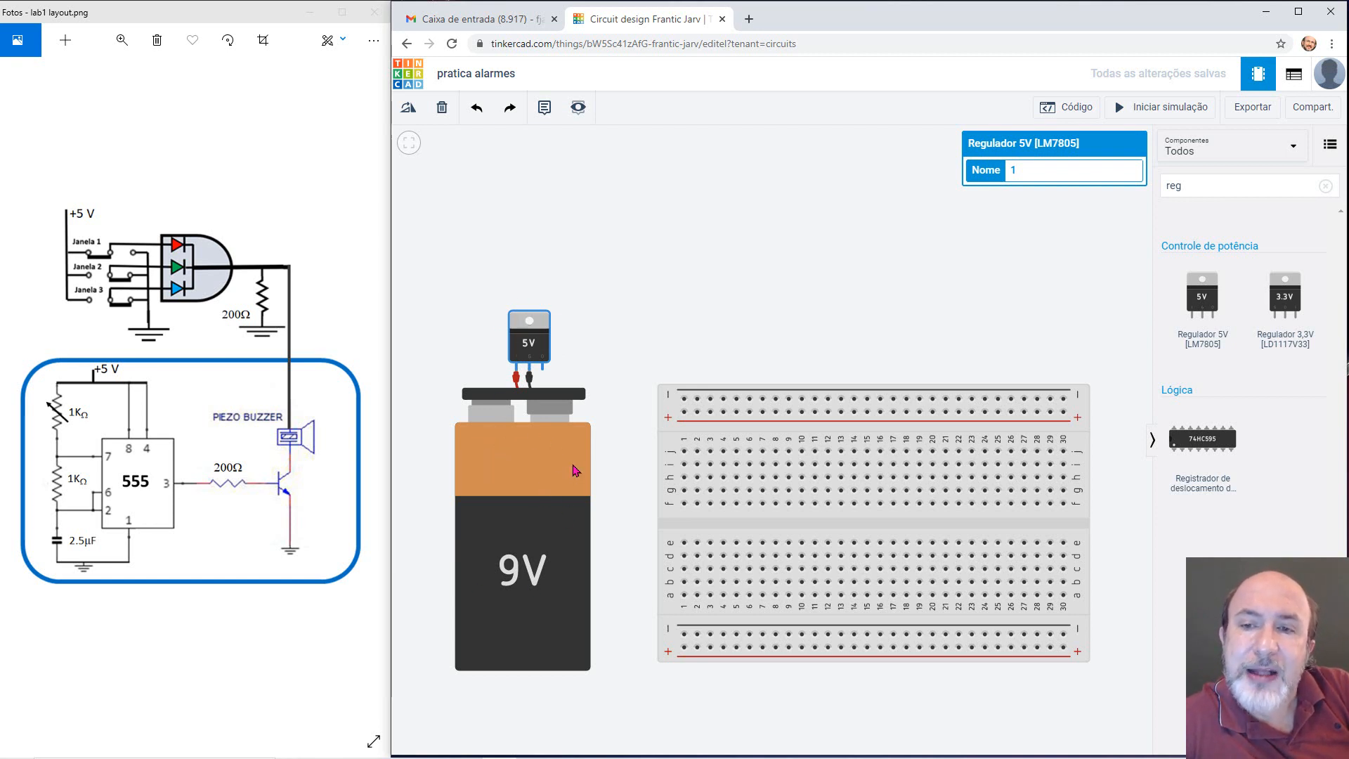
- Wire the regulator's output pin to the breadboard's upper positive rail, colour the wire vermelho and bend it into a right-angled route
left_click(546, 374)
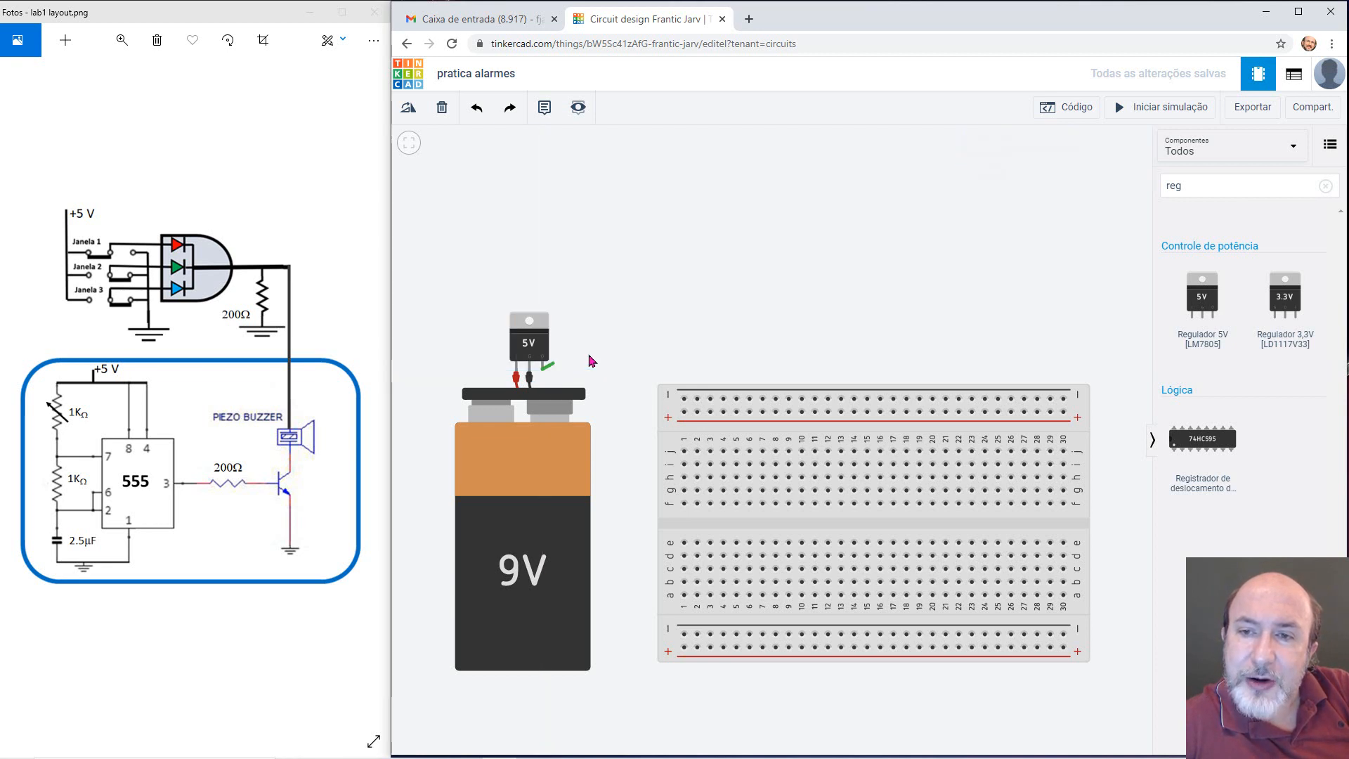
left_click(683, 414)
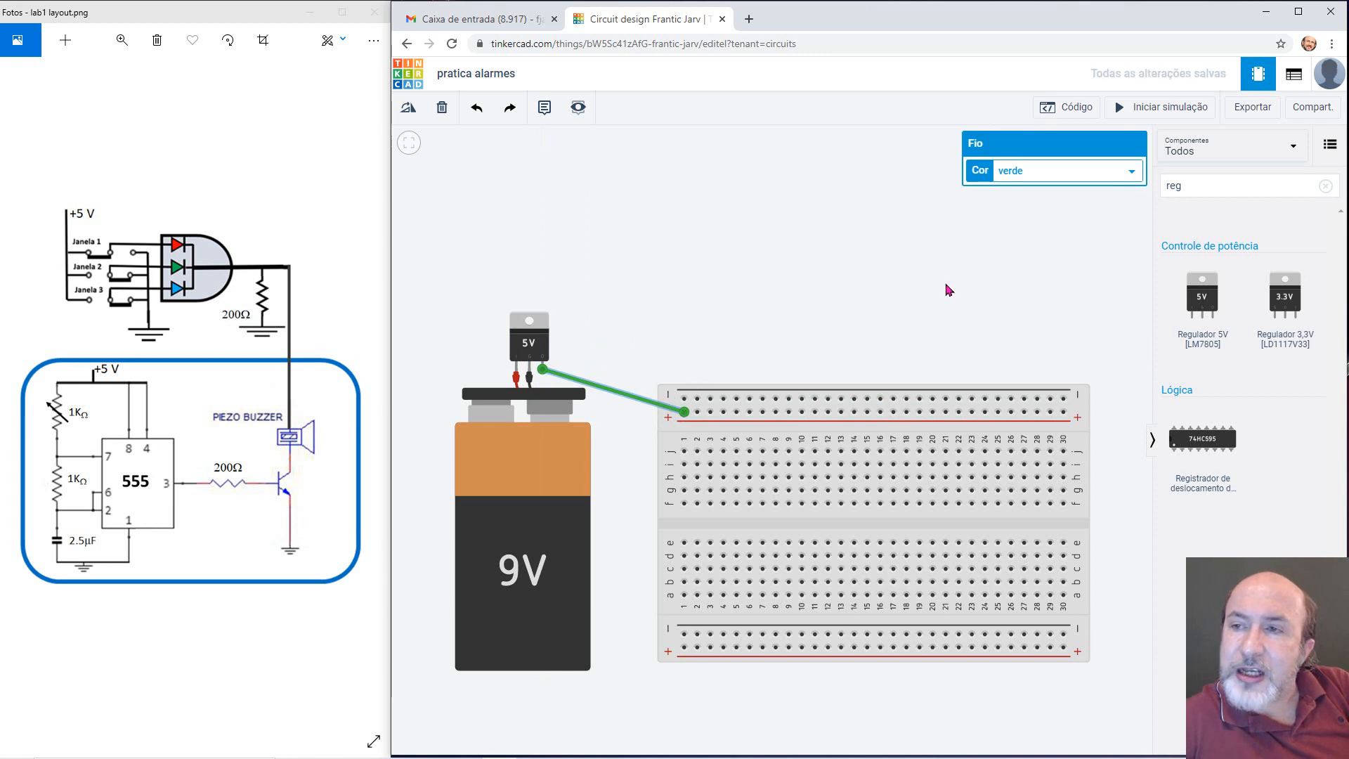
left_click(1135, 172)
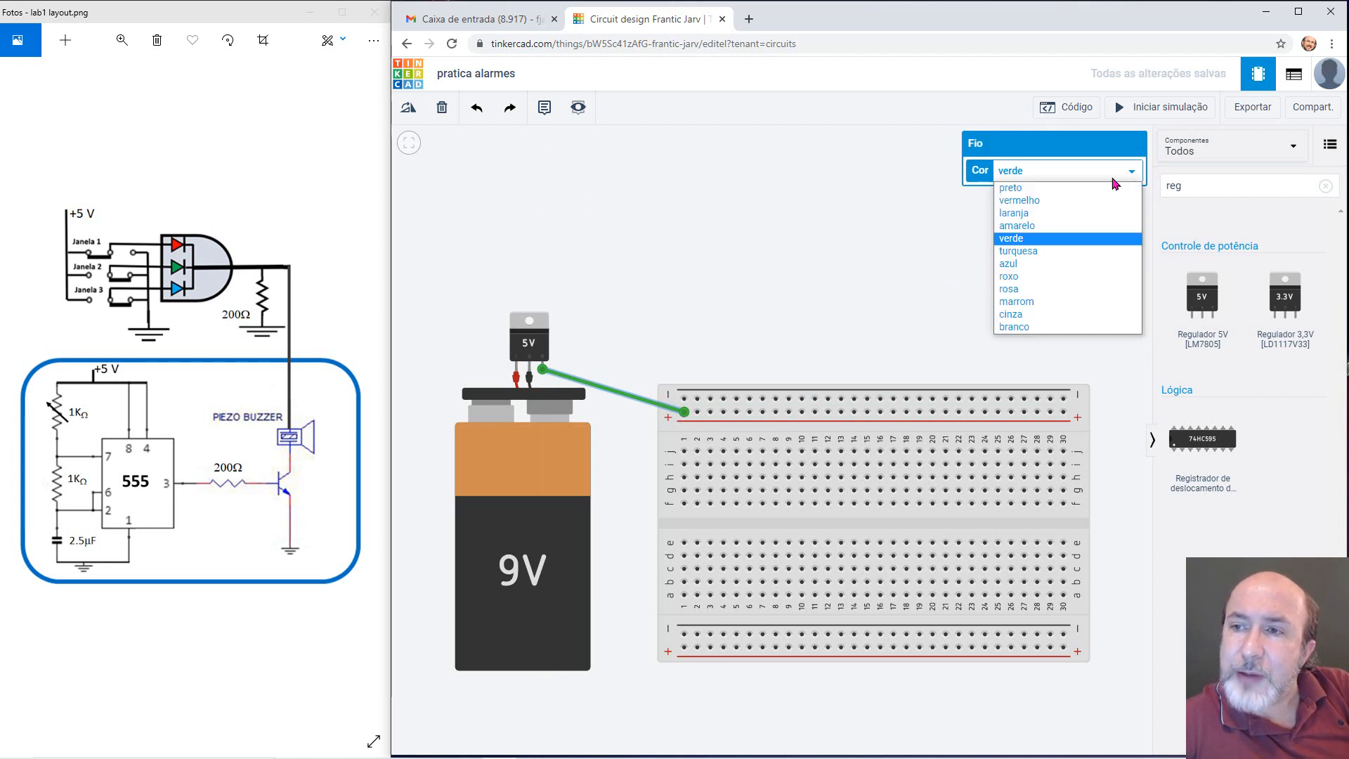
left_click(1045, 204)
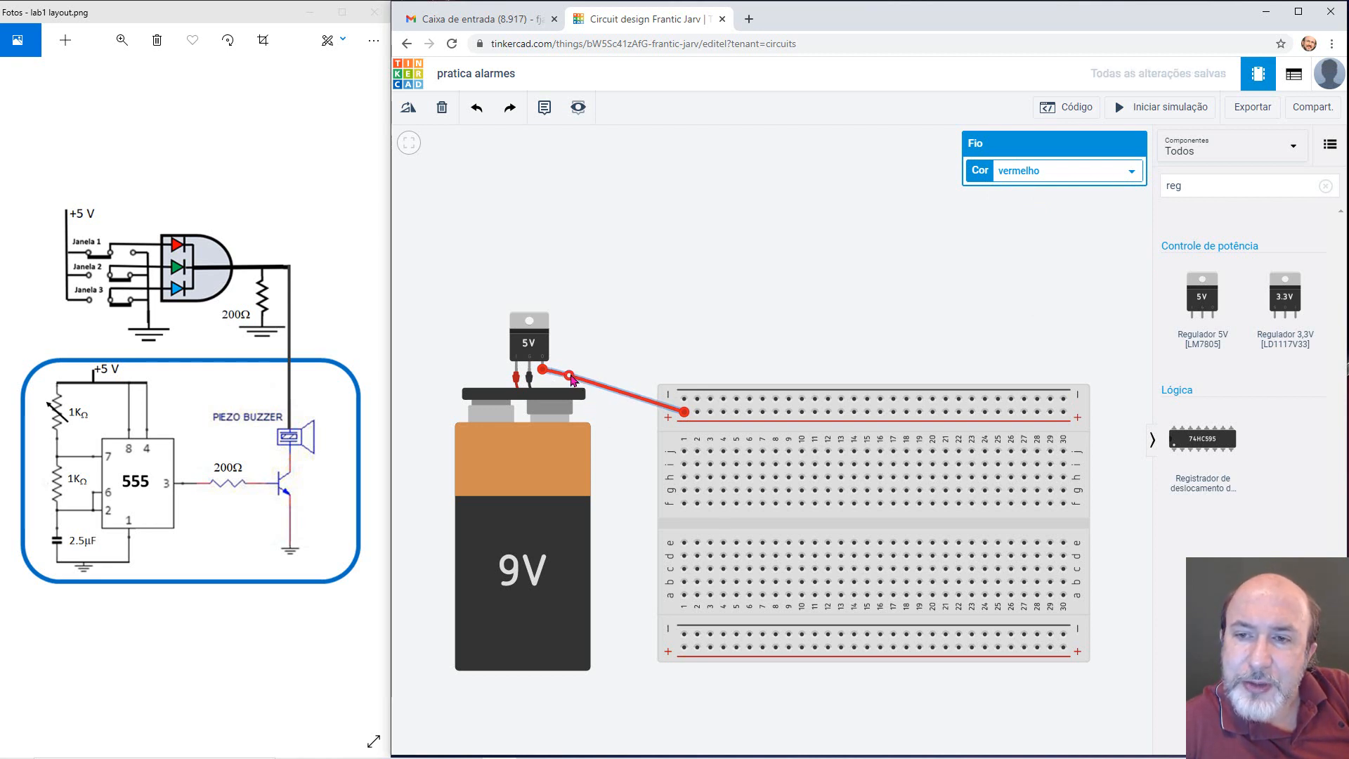
left_click_drag(573, 380, 548, 412)
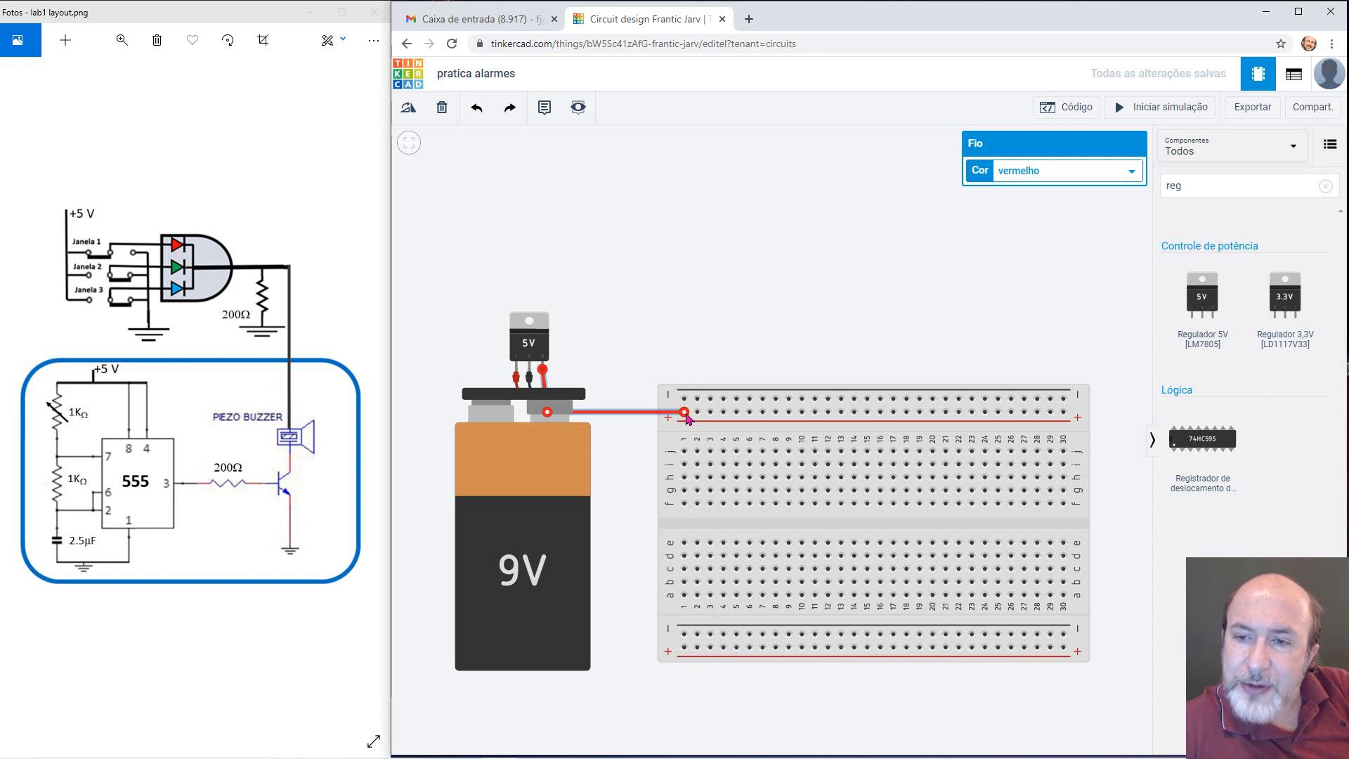
- Connect the breadboard's lower positive rail to the upper positive rail at column 1 with a vermelho wire
left_click(684, 645)
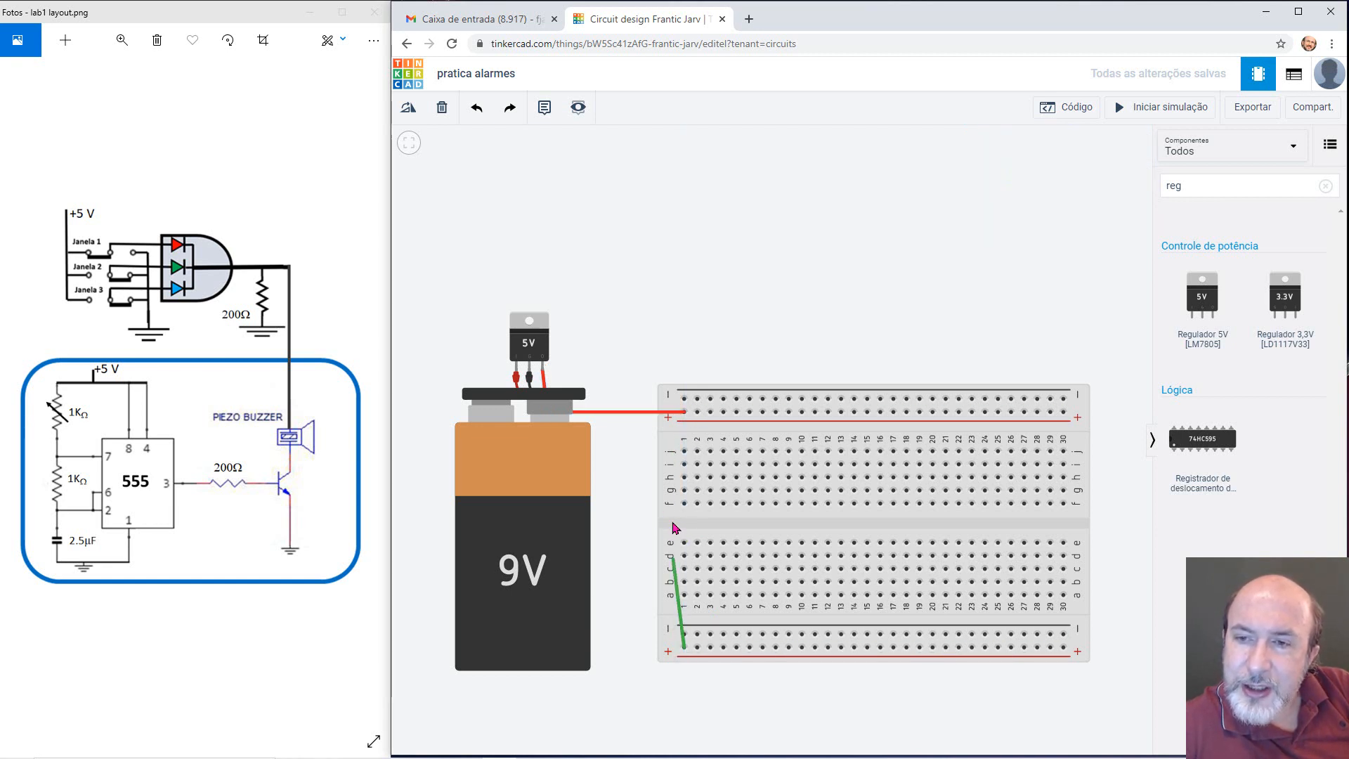
left_click(685, 412)
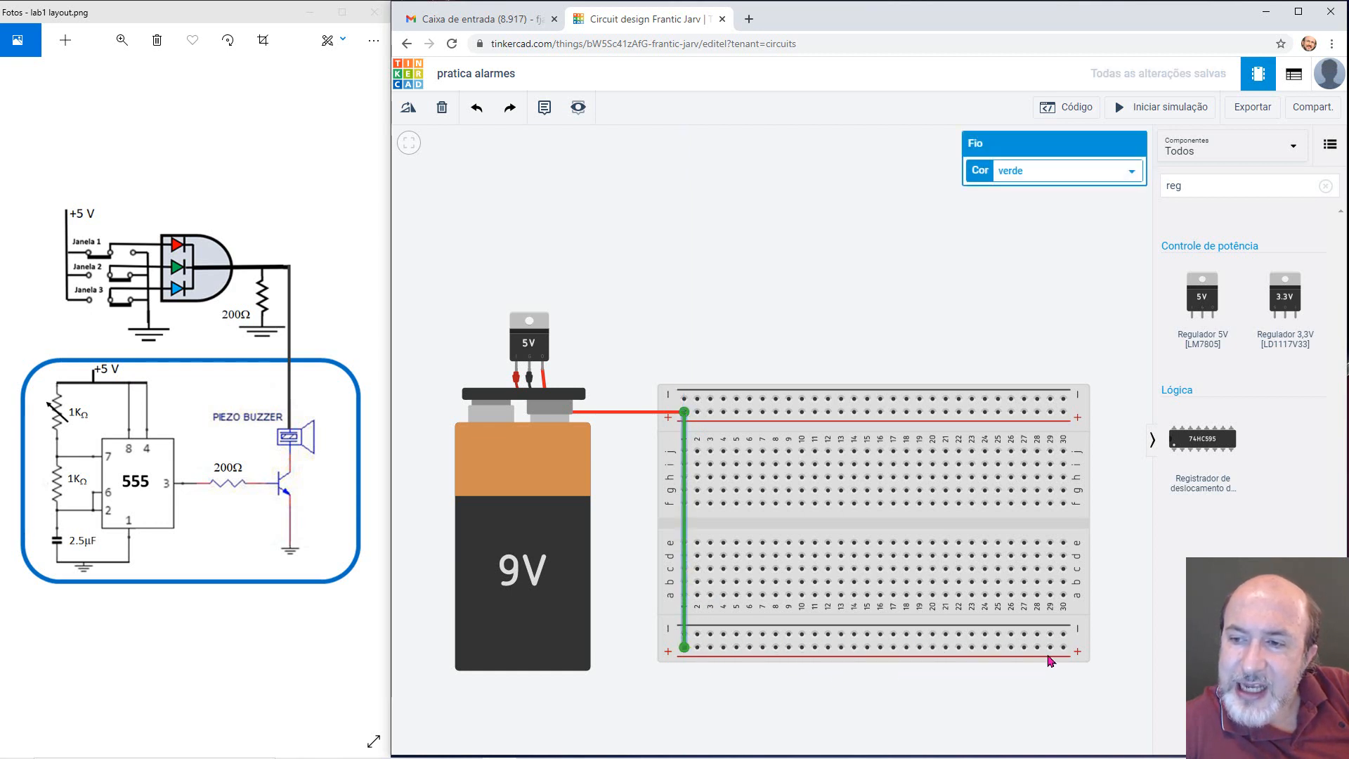
left_click(1133, 173)
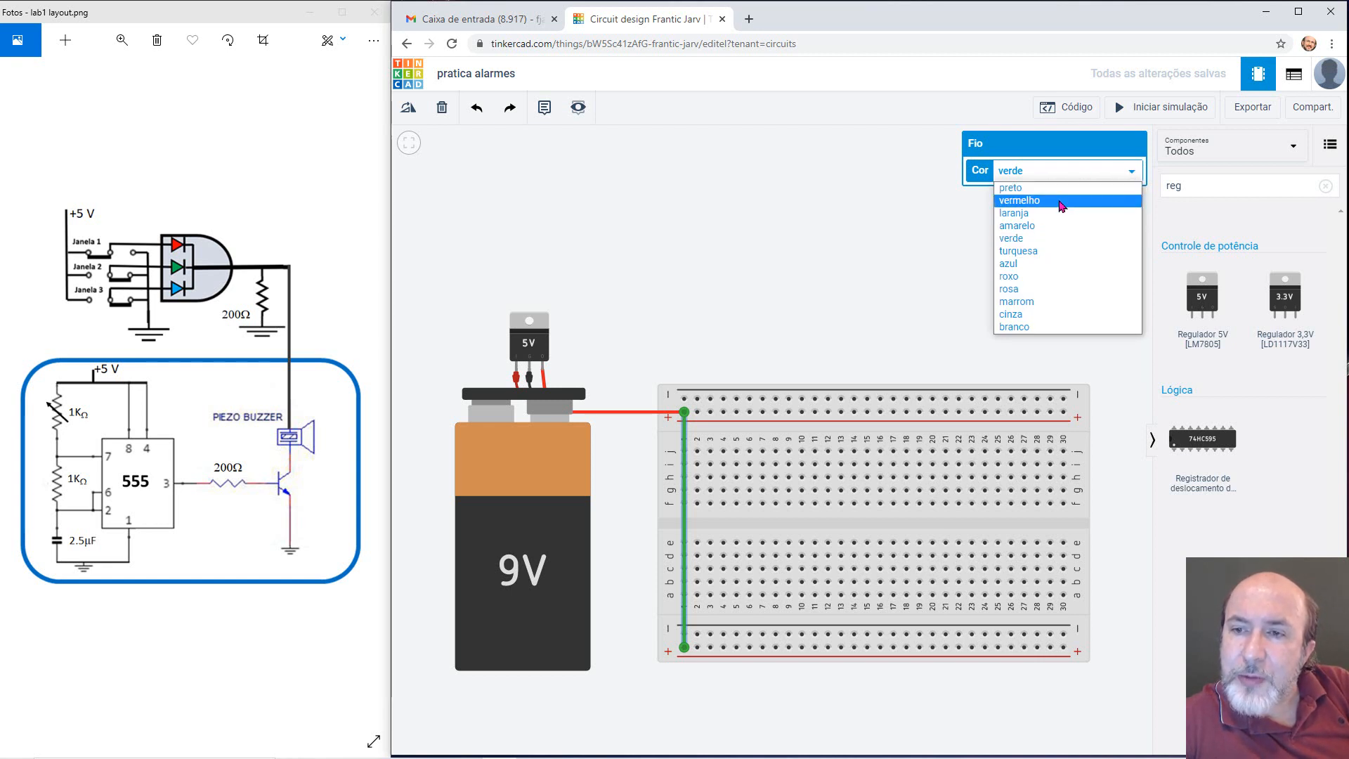
left_click(1063, 201)
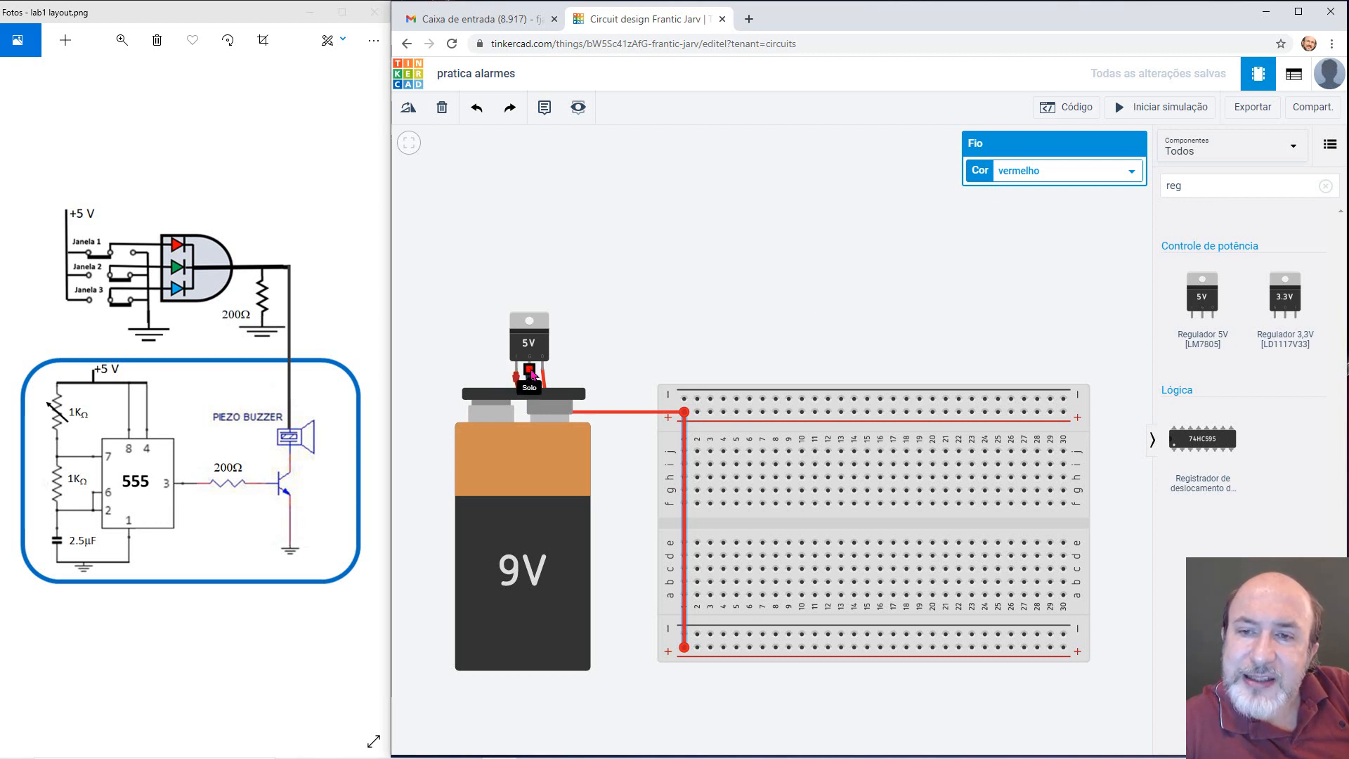
- Wire the regulator's ground pin to the breadboard's upper negative rail and bend the wire into a right-angled route above the red one
left_click(530, 370)
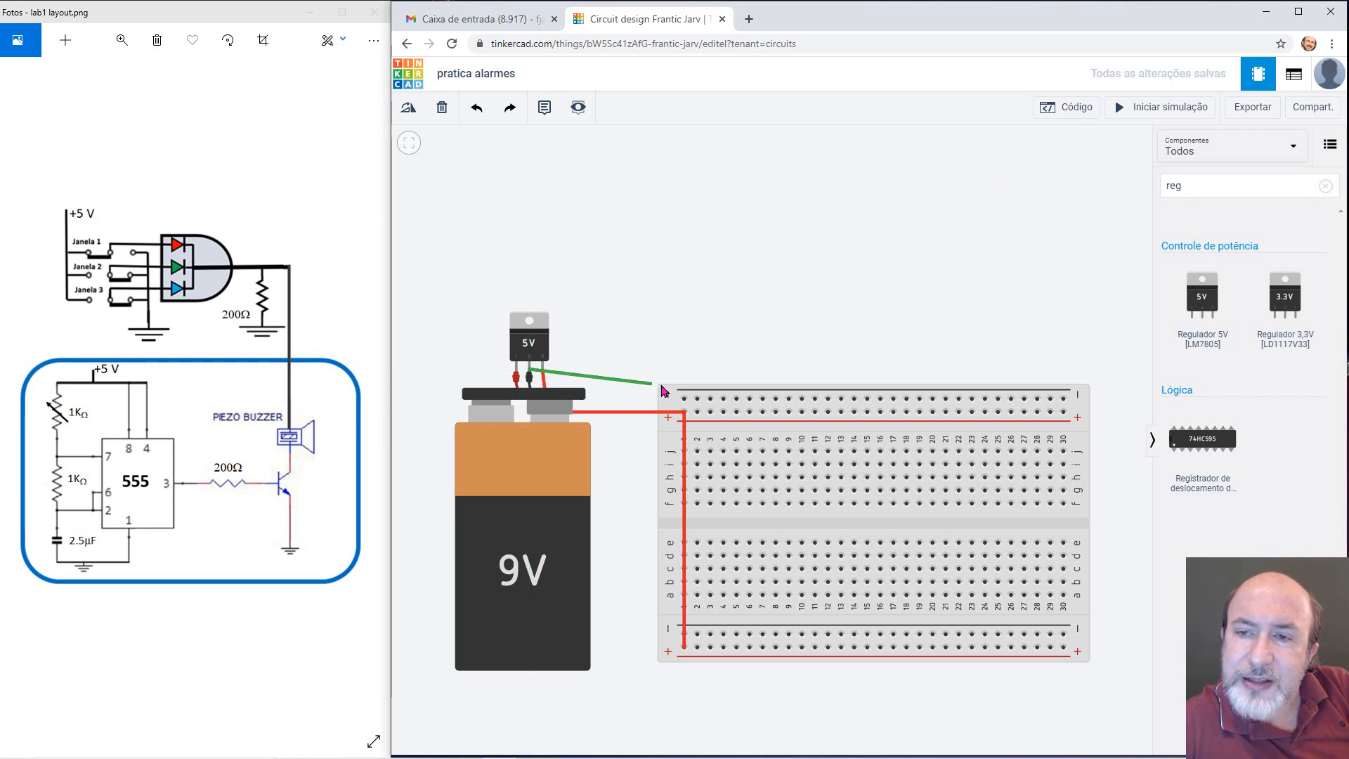
left_click(697, 399)
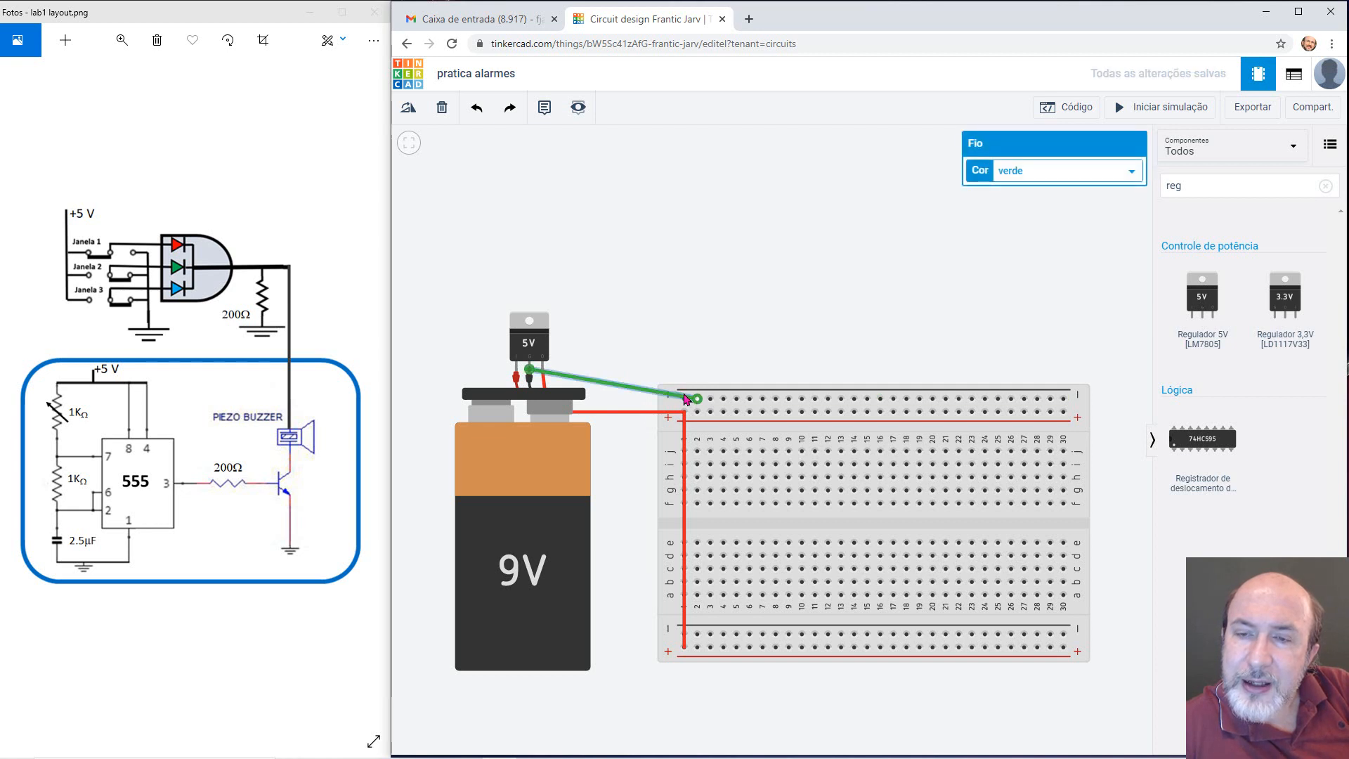
left_click(558, 379)
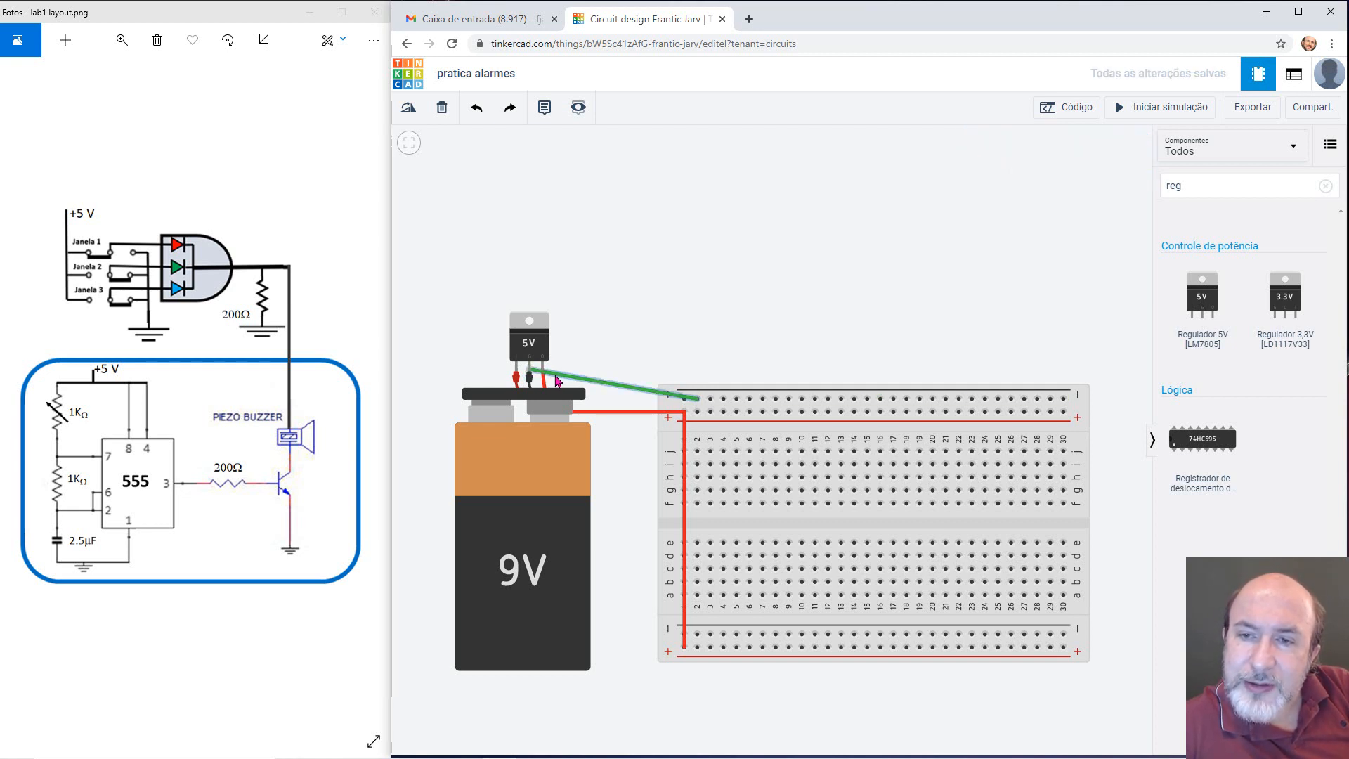
left_click(560, 380)
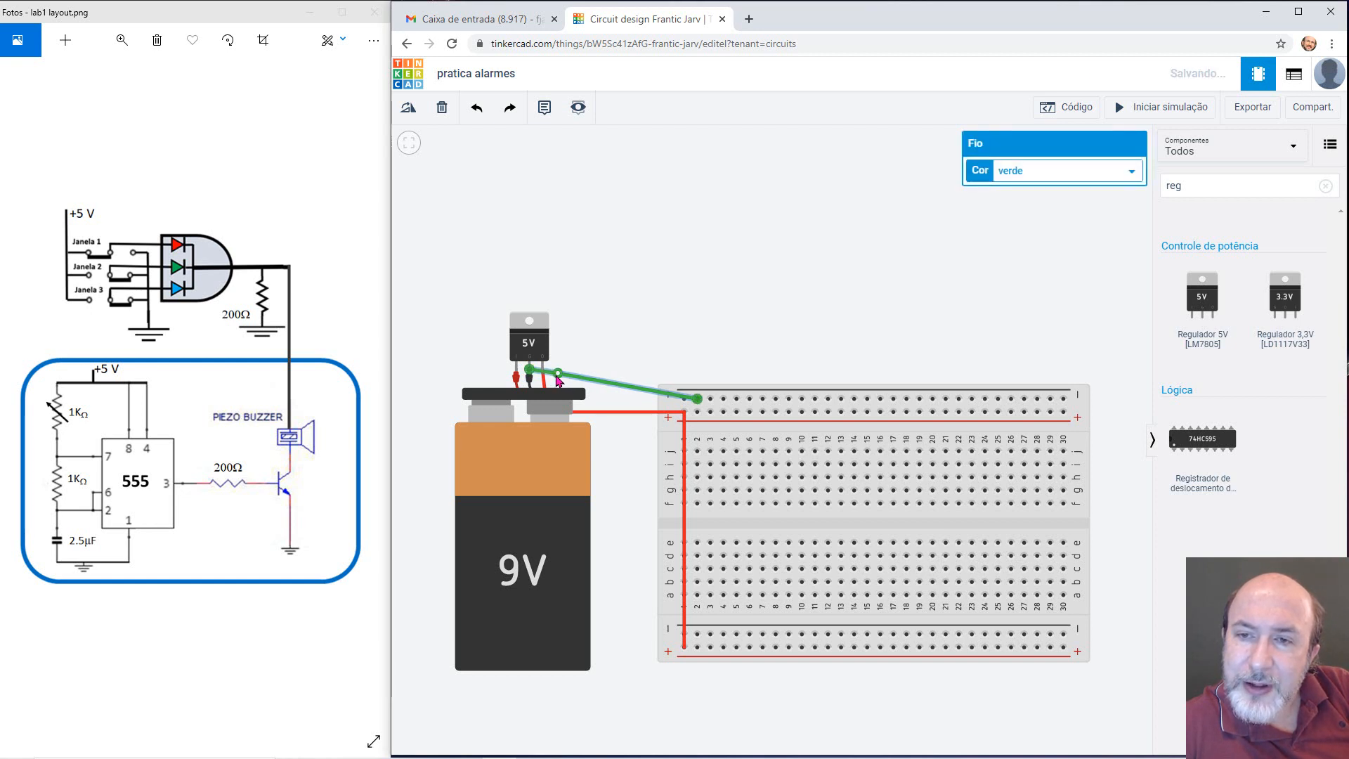
left_click_drag(561, 379, 539, 402)
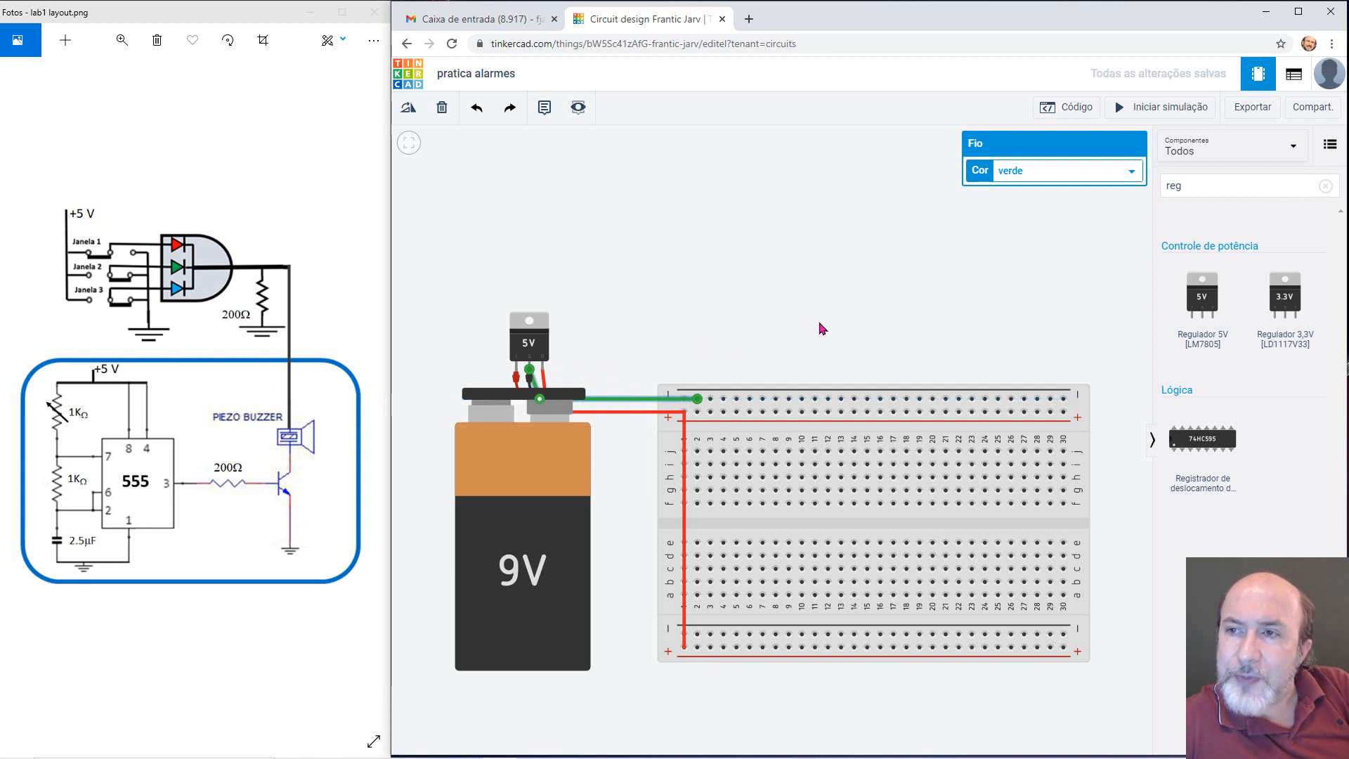
- Colour the regulator's ground wire preto and link the upper and lower negative rails at column 2 with another preto wire
left_click(1137, 175)
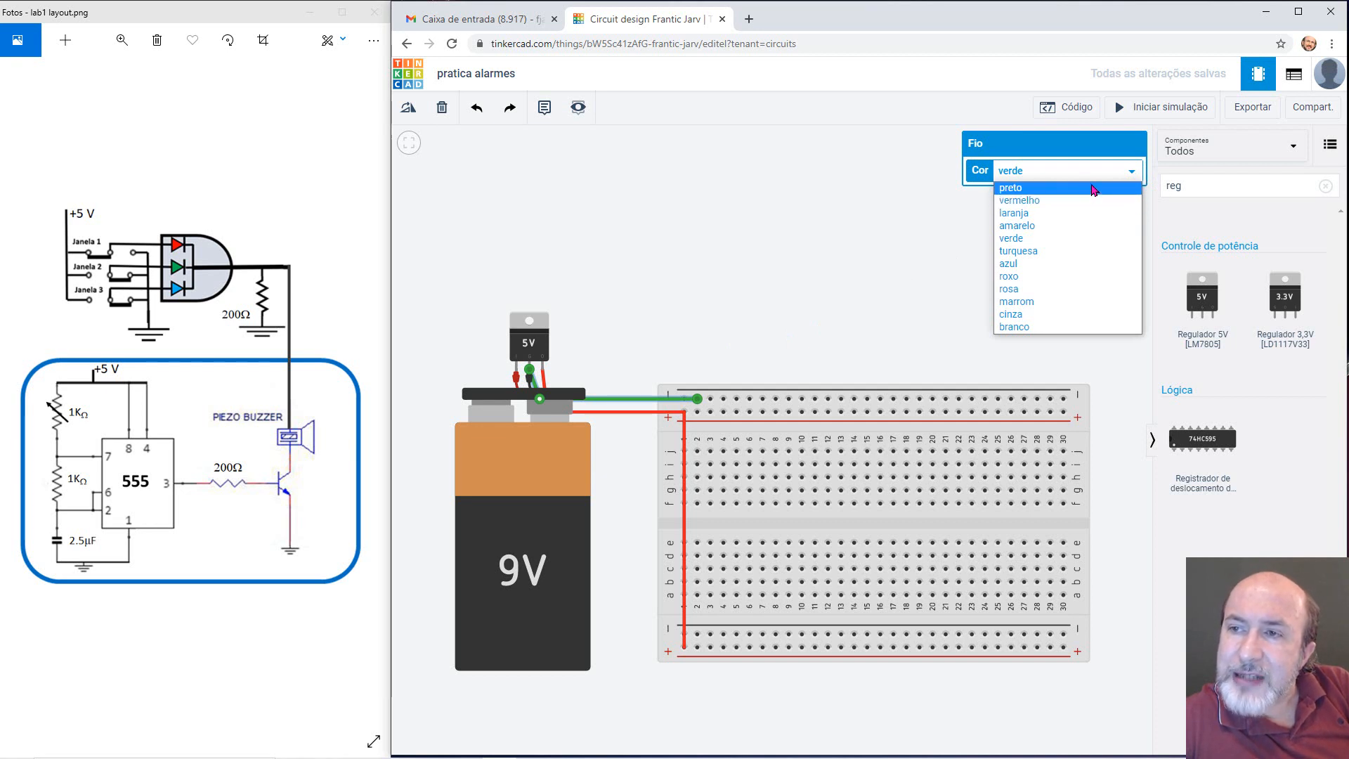
left_click(1092, 188)
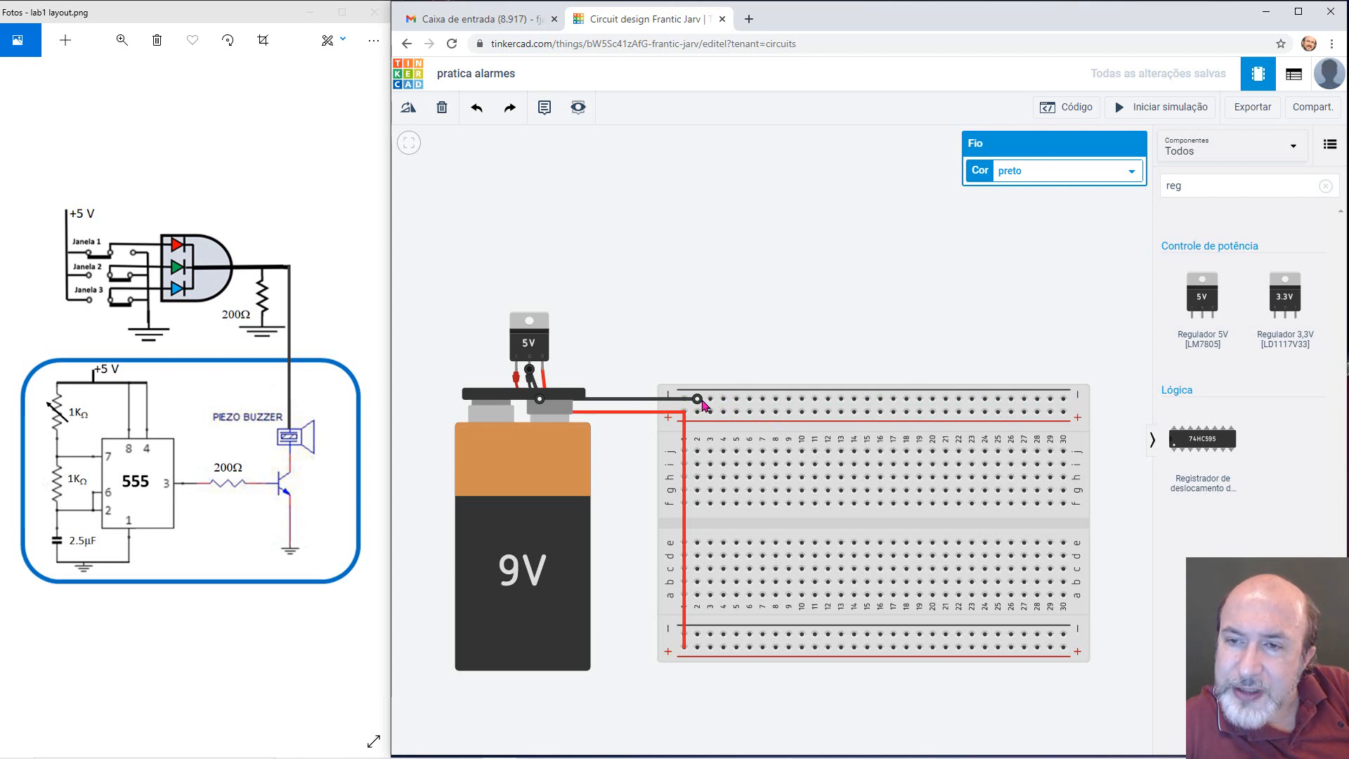
left_click(698, 636)
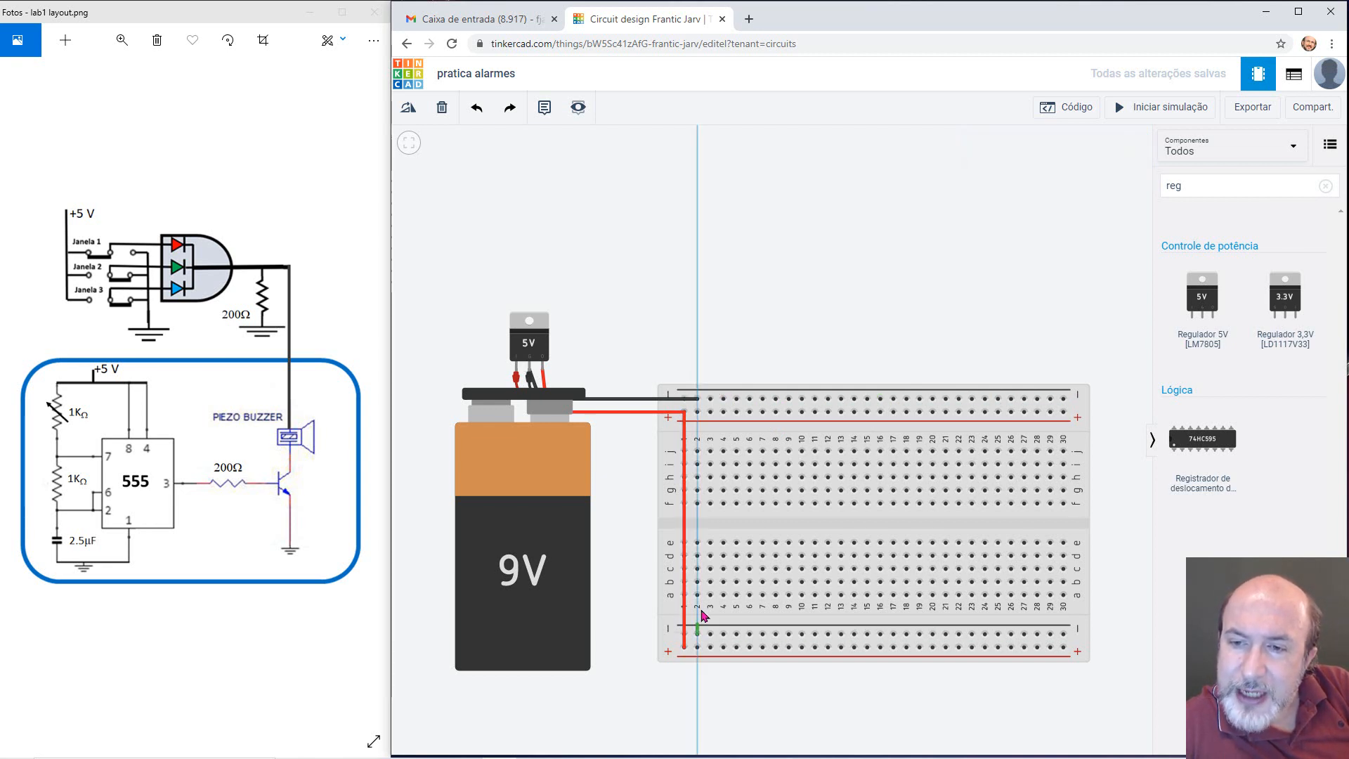
left_click(698, 399)
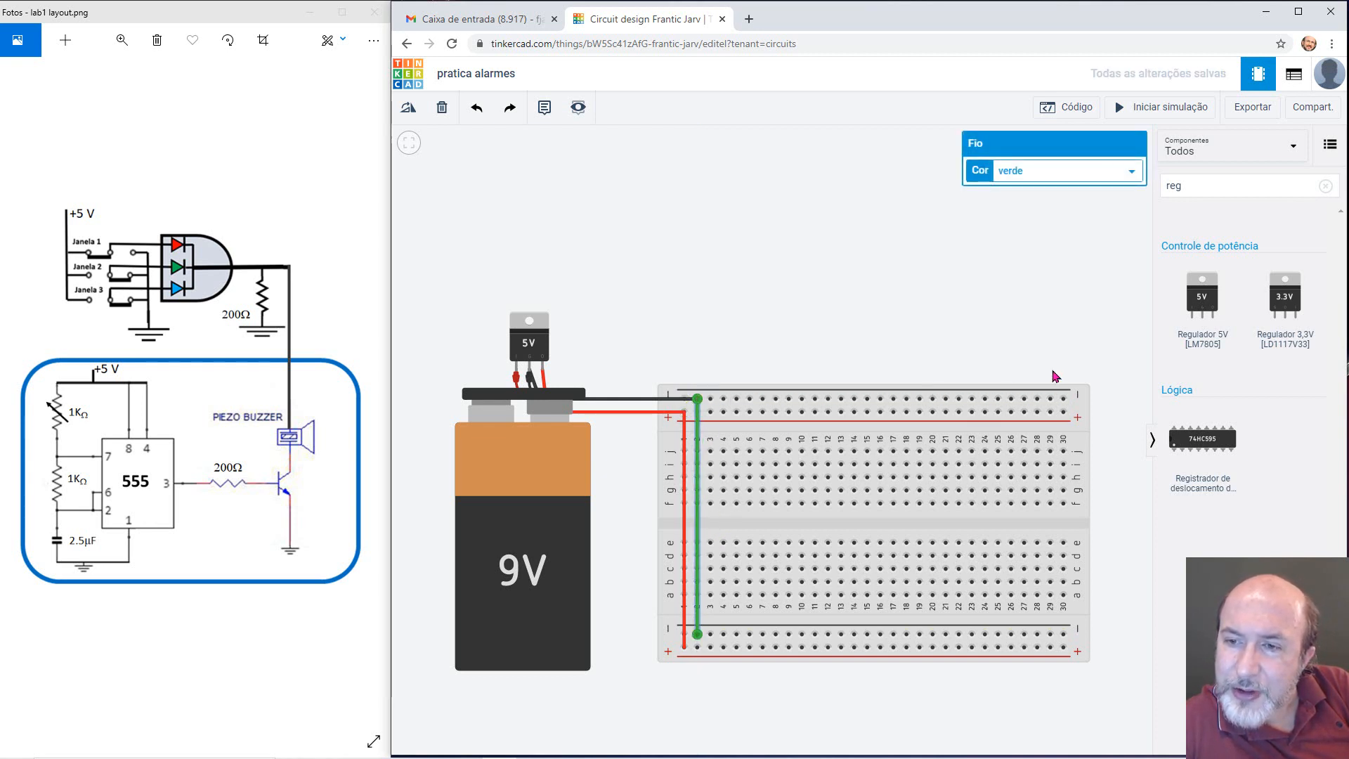
left_click(1135, 171)
left_click(1089, 186)
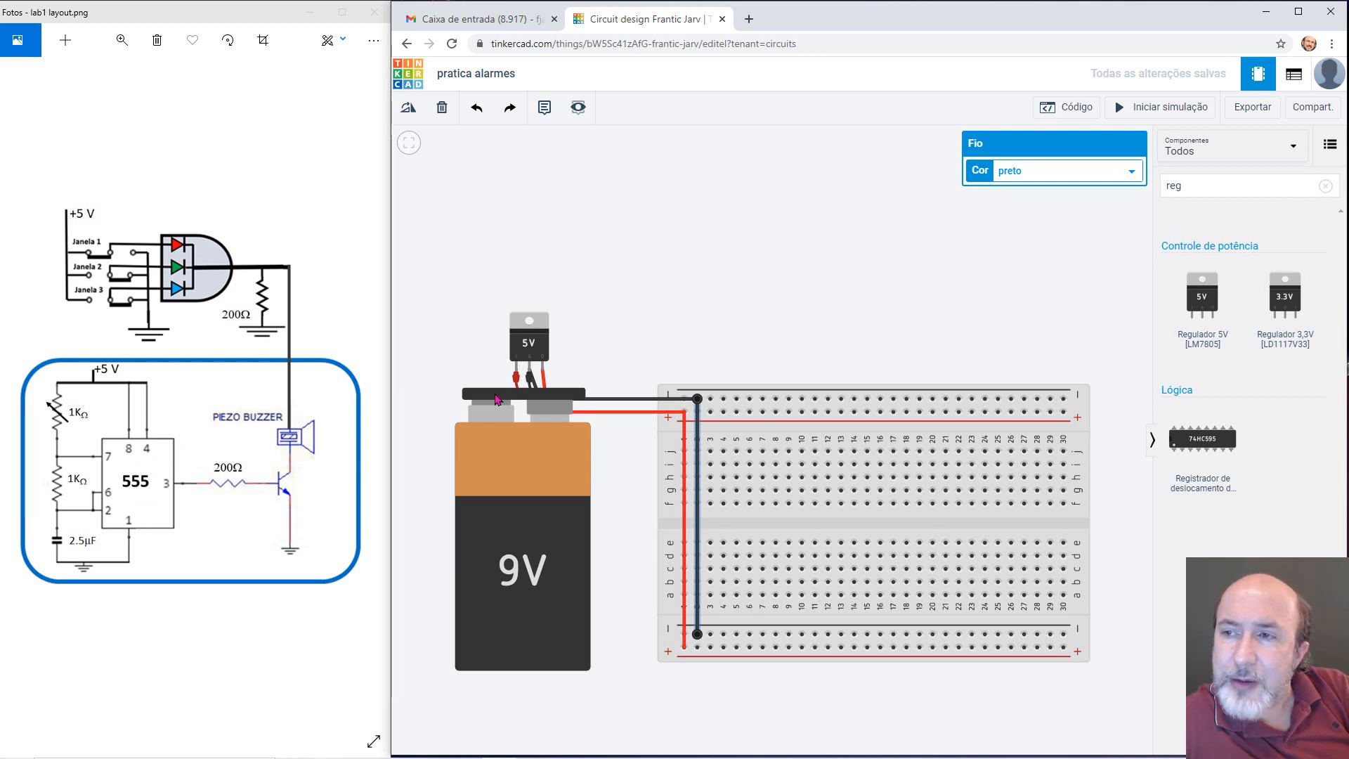
- Search for "555" and place the Cronômetro across the breadboard's centre gap at columns 6 to 9
left_click(1215, 189)
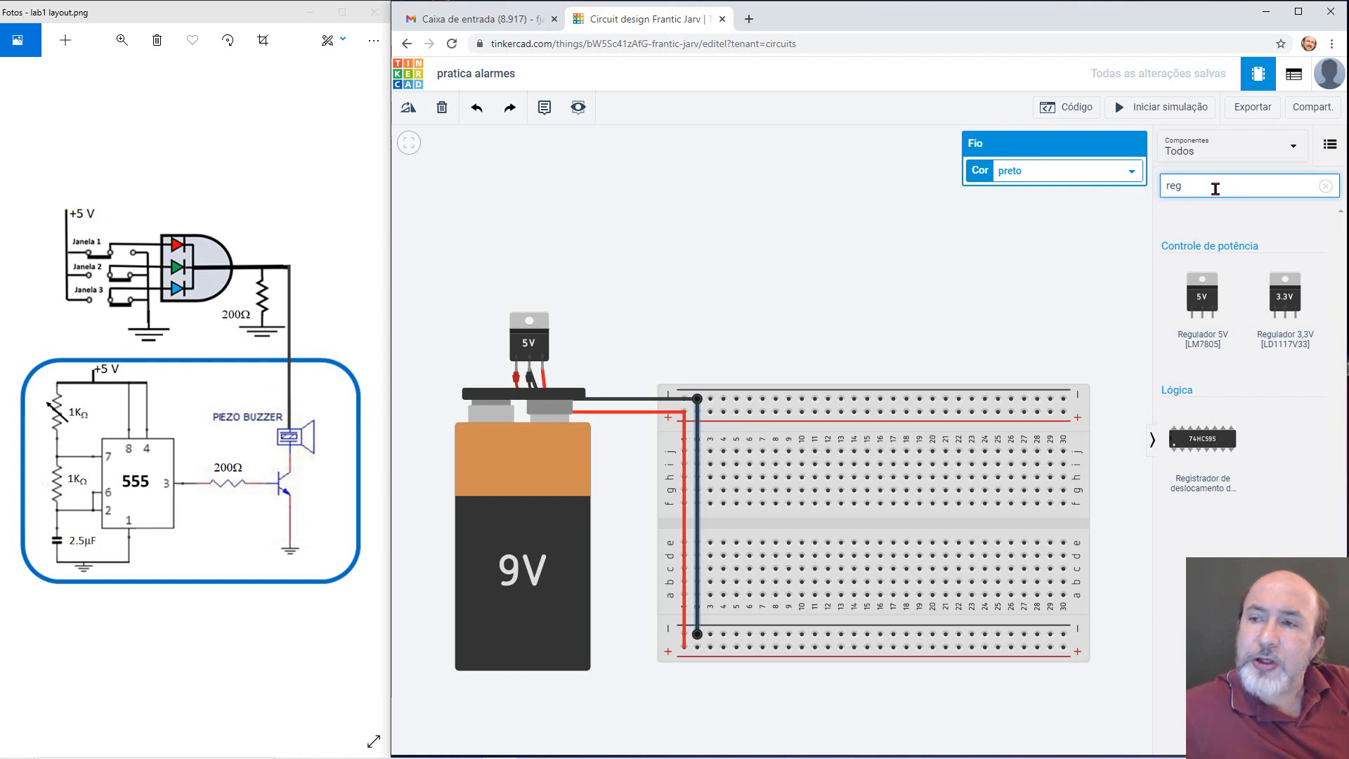
key("BackSpace")
key("BackSpace")
type("555")
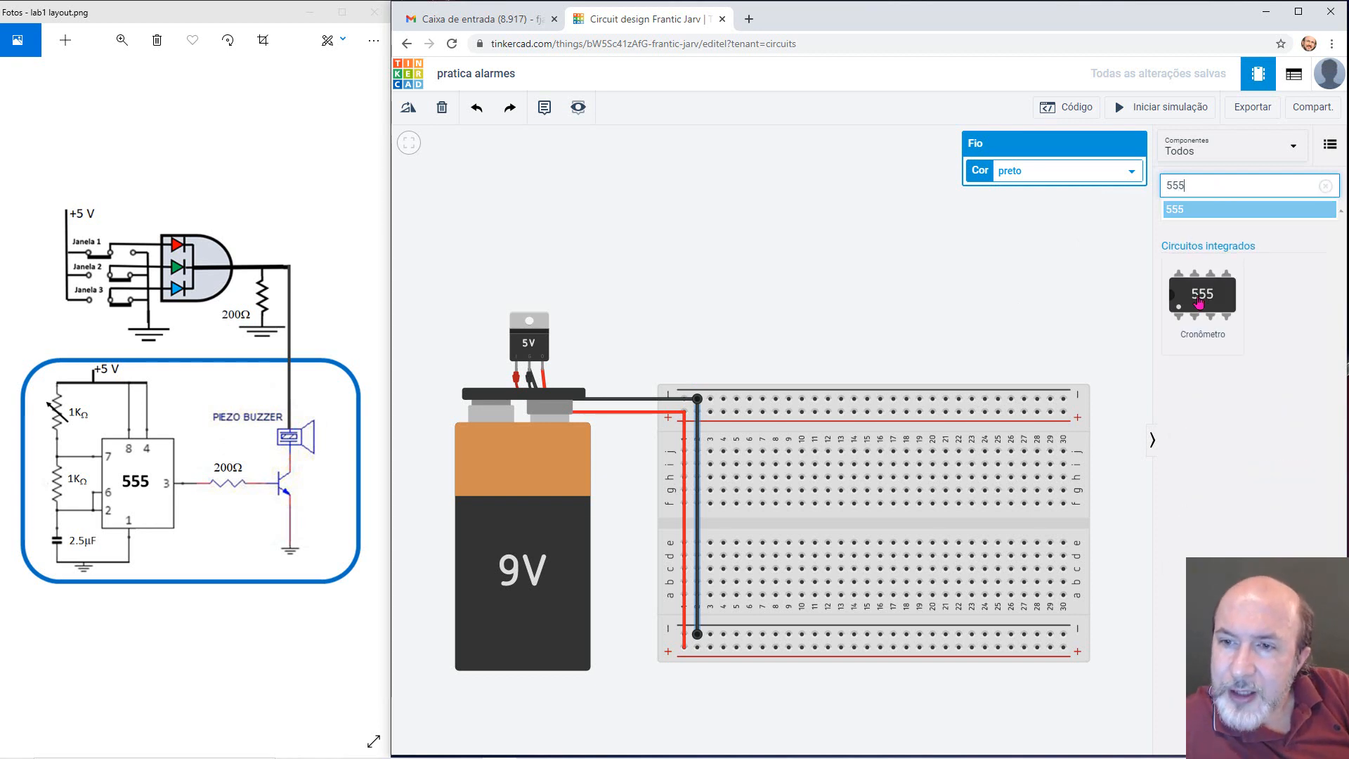
left_click_drag(1199, 302, 775, 527)
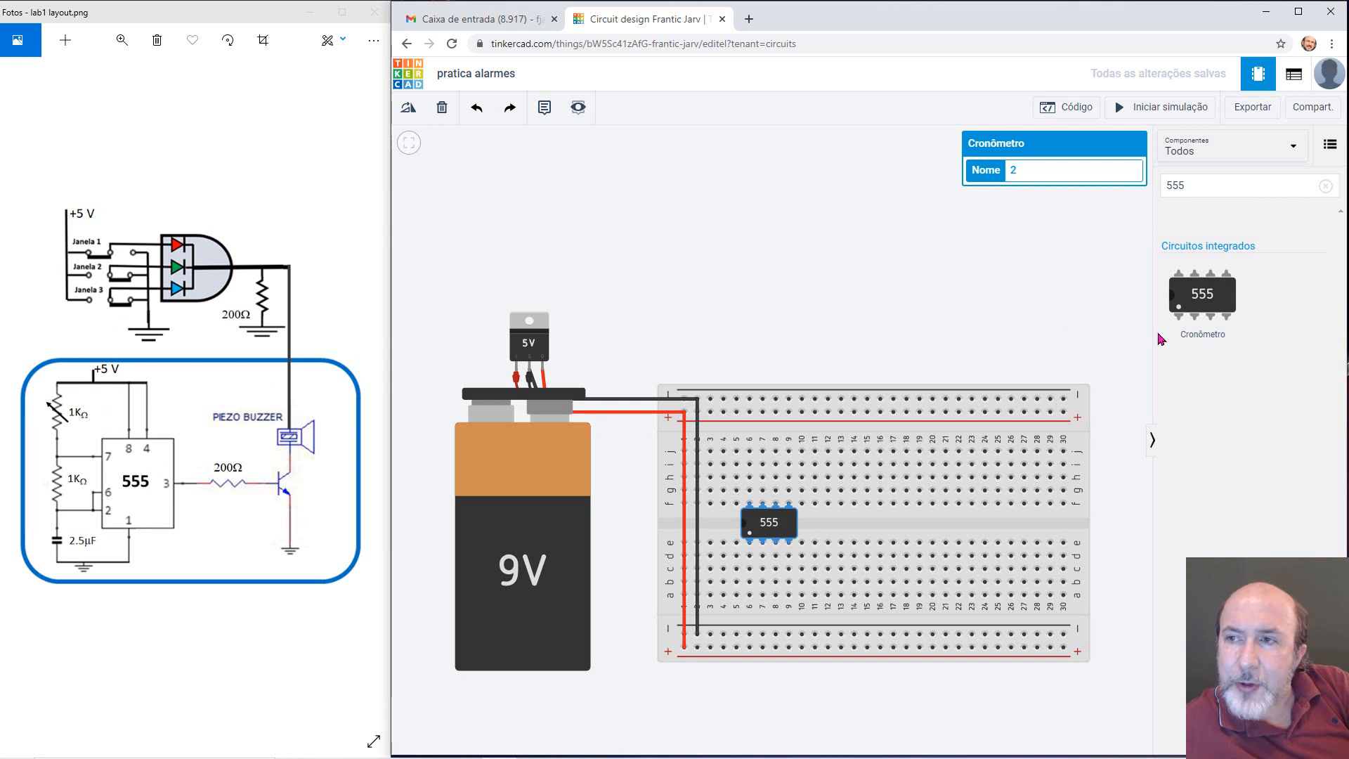
- Search for "int" and place an Interruptor deslizante with its pins in row a, columns 13 to 15
left_click(1194, 178)
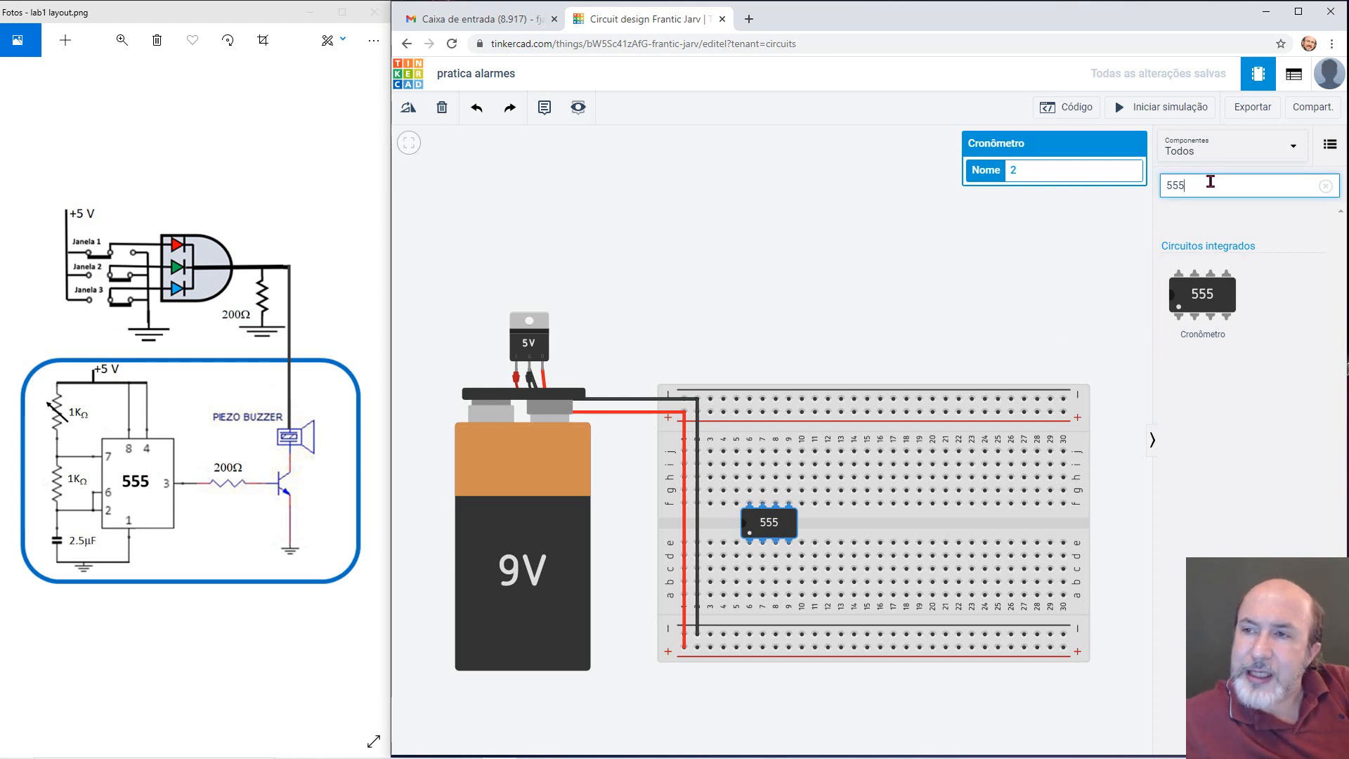
key("BackSpace")
type("i")
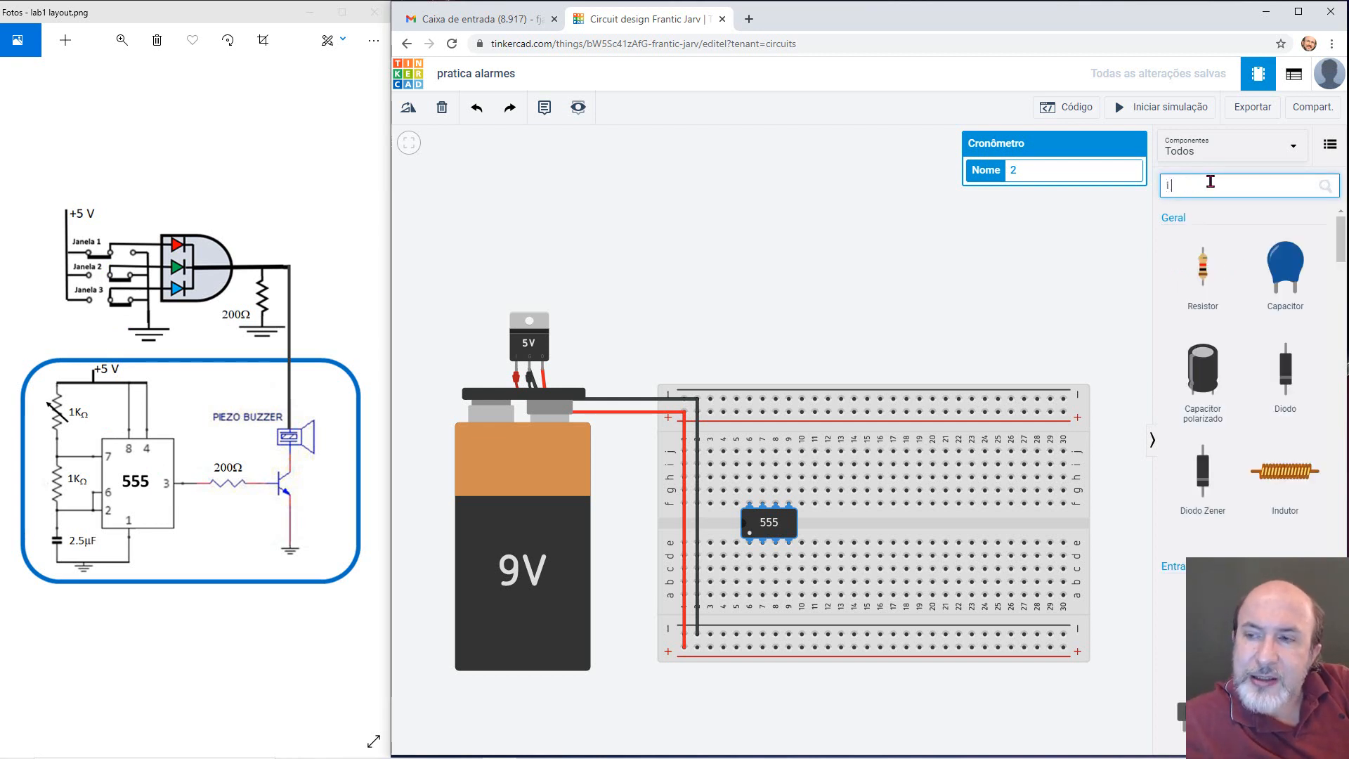
type("nt")
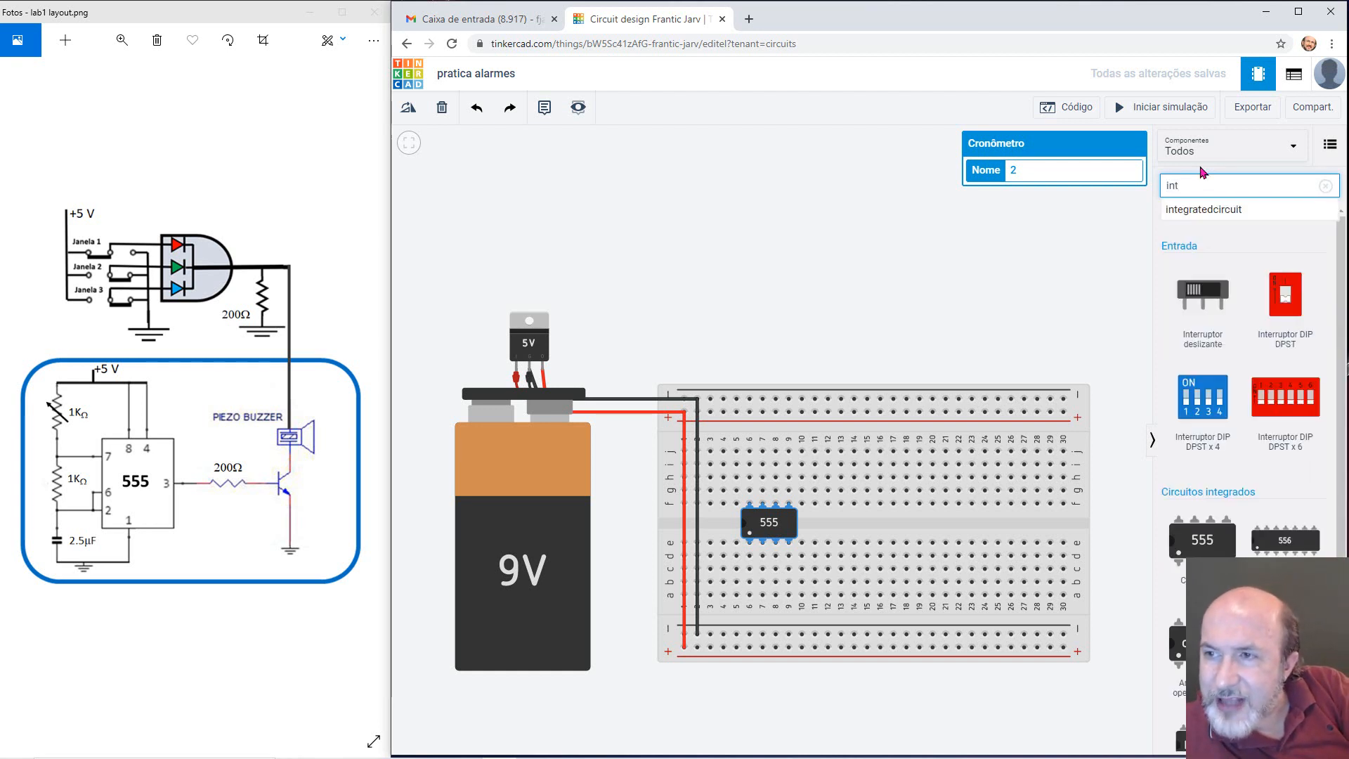
left_click(1203, 302)
left_click_drag(1183, 301, 857, 595)
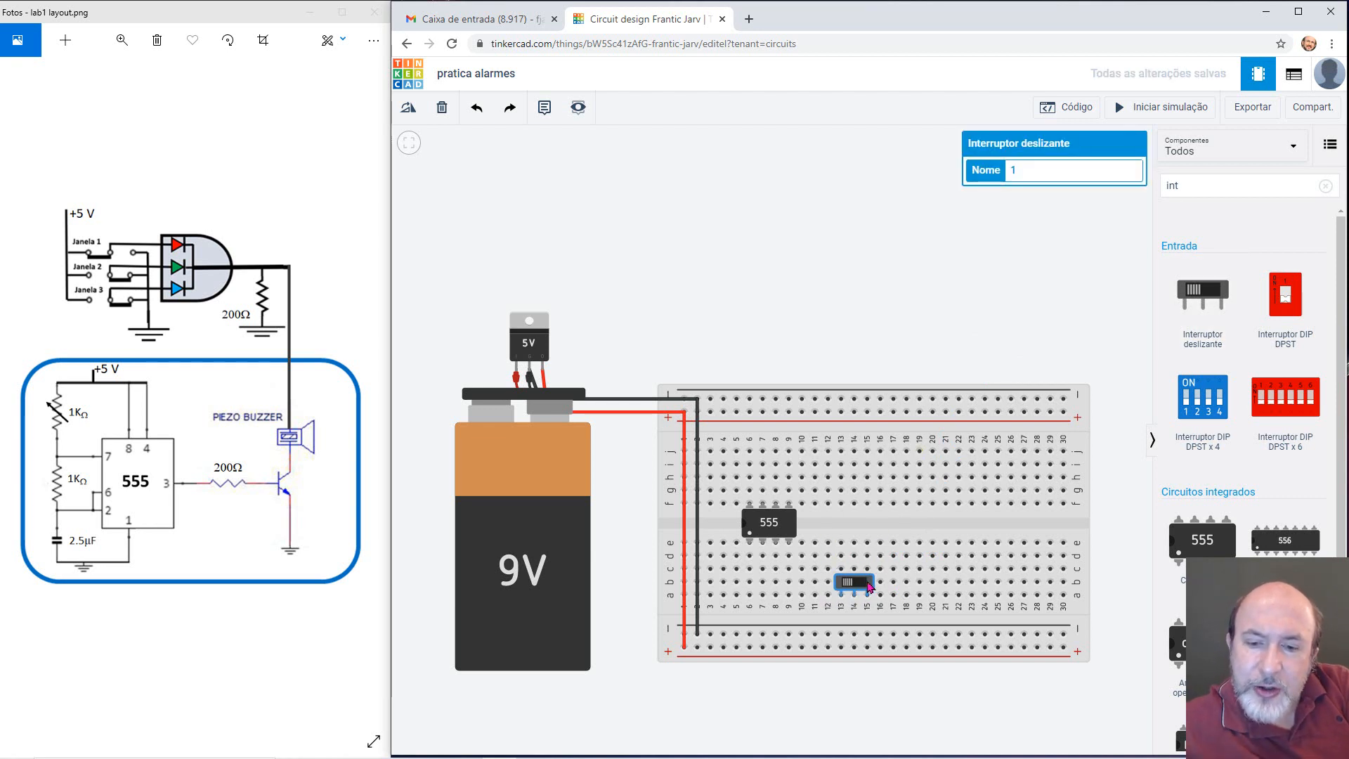
- Duplicate the slide switch twice and place the copies beside it in row a, at columns 16 to 18 and 19 to 21
key("ctrl+c")
key("ctrl+v")
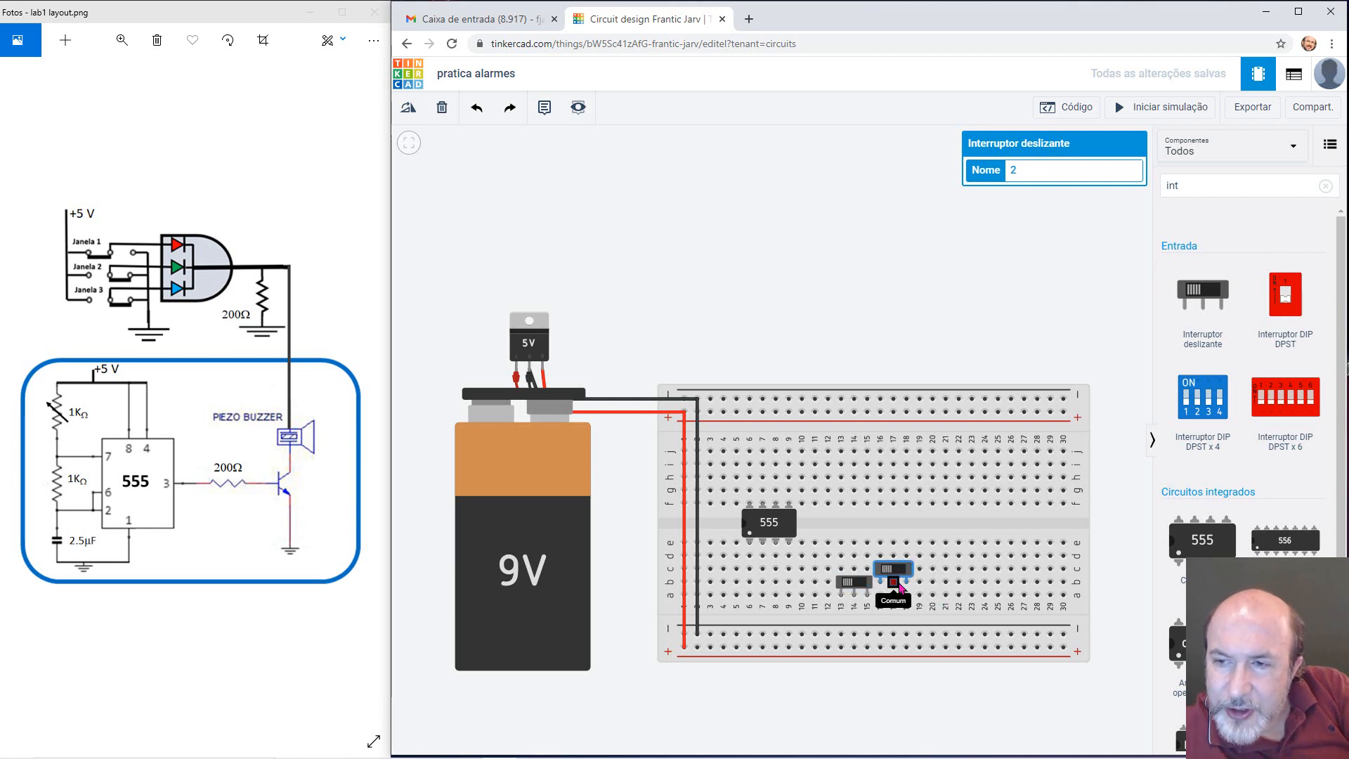
left_click(899, 601)
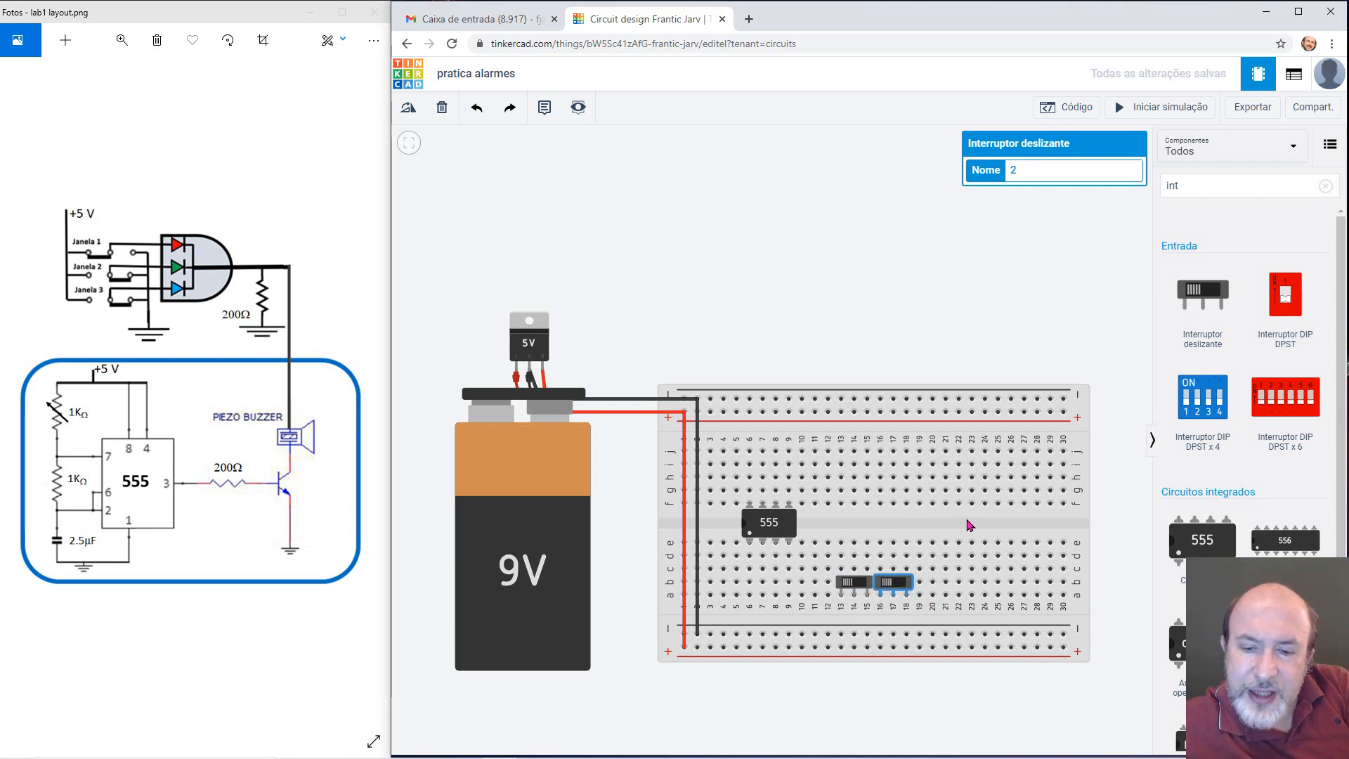
key("ctrl+v")
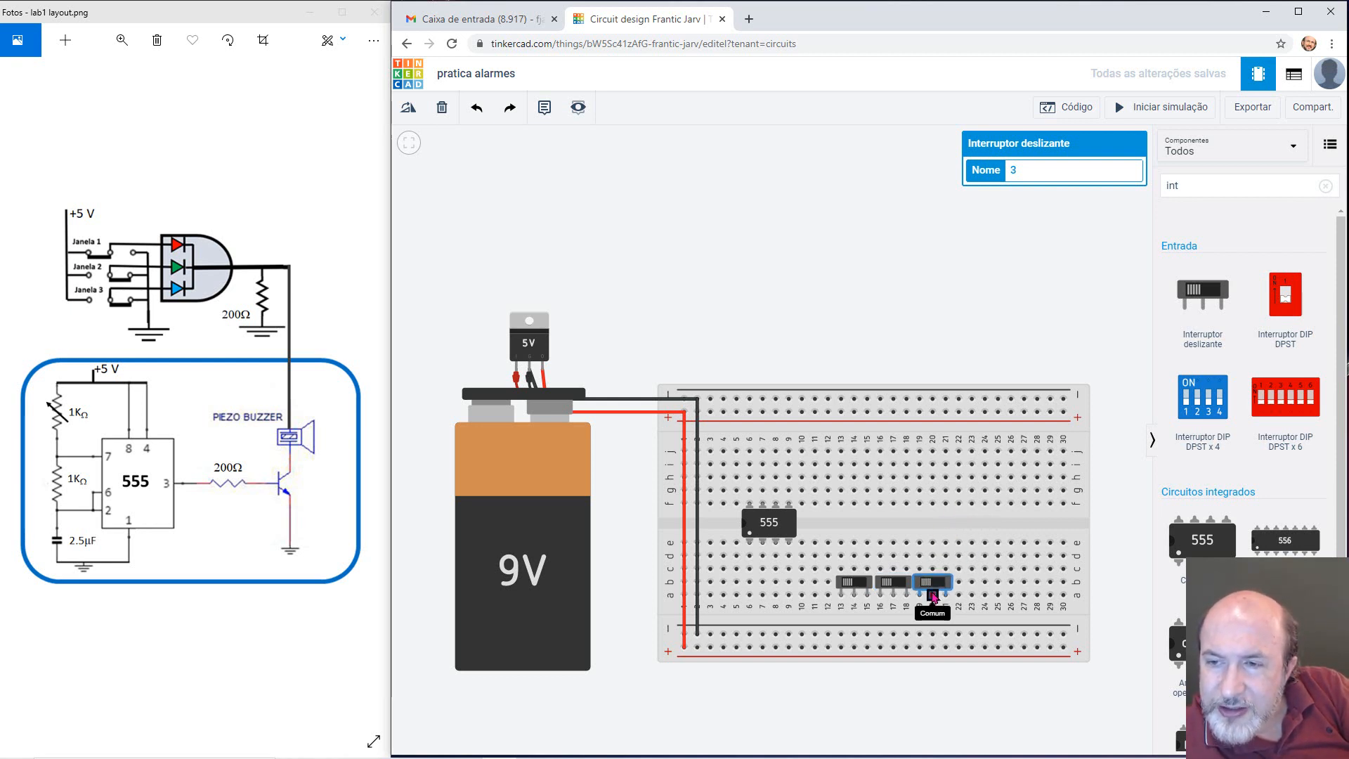
left_click(934, 598)
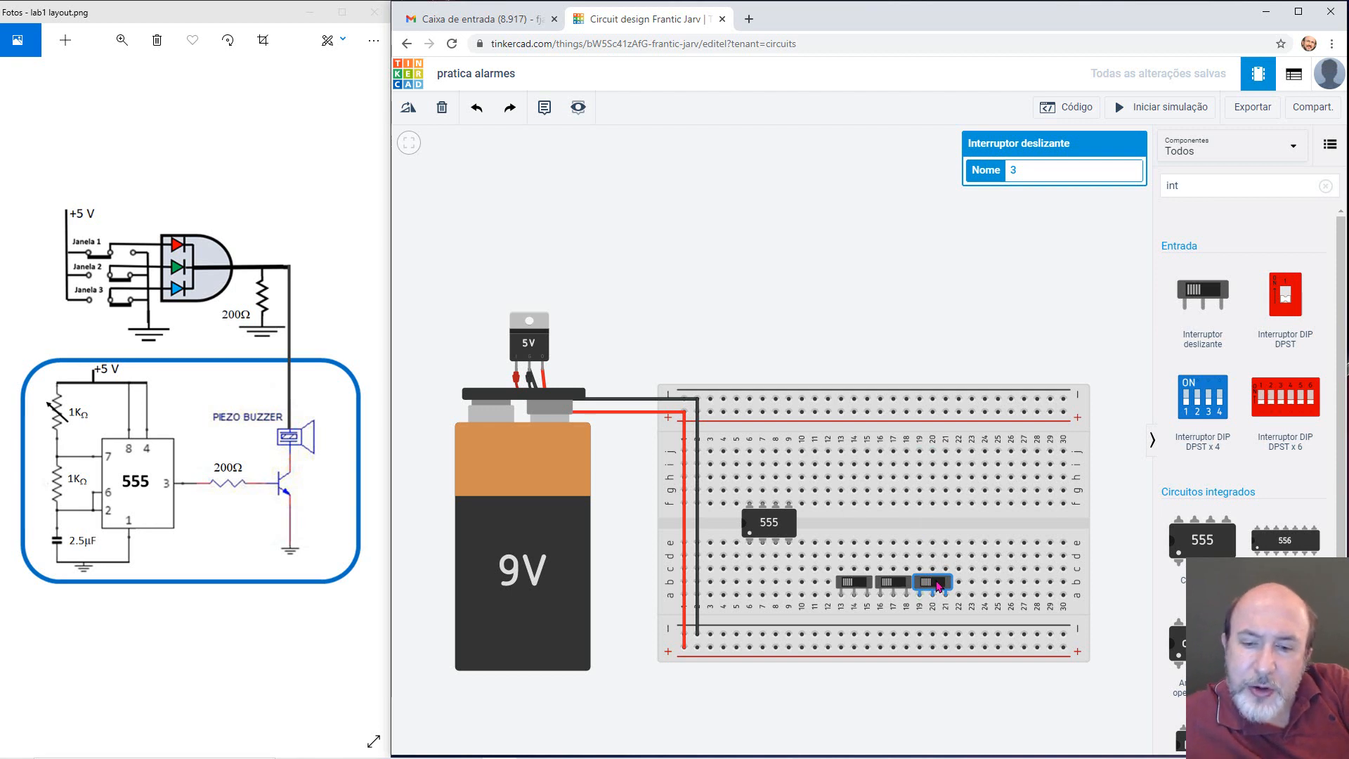
- Paste a fourth slide switch, rotate it to vertical and try it with all its pins in column 22 of the upper half
key("ctrl+v")
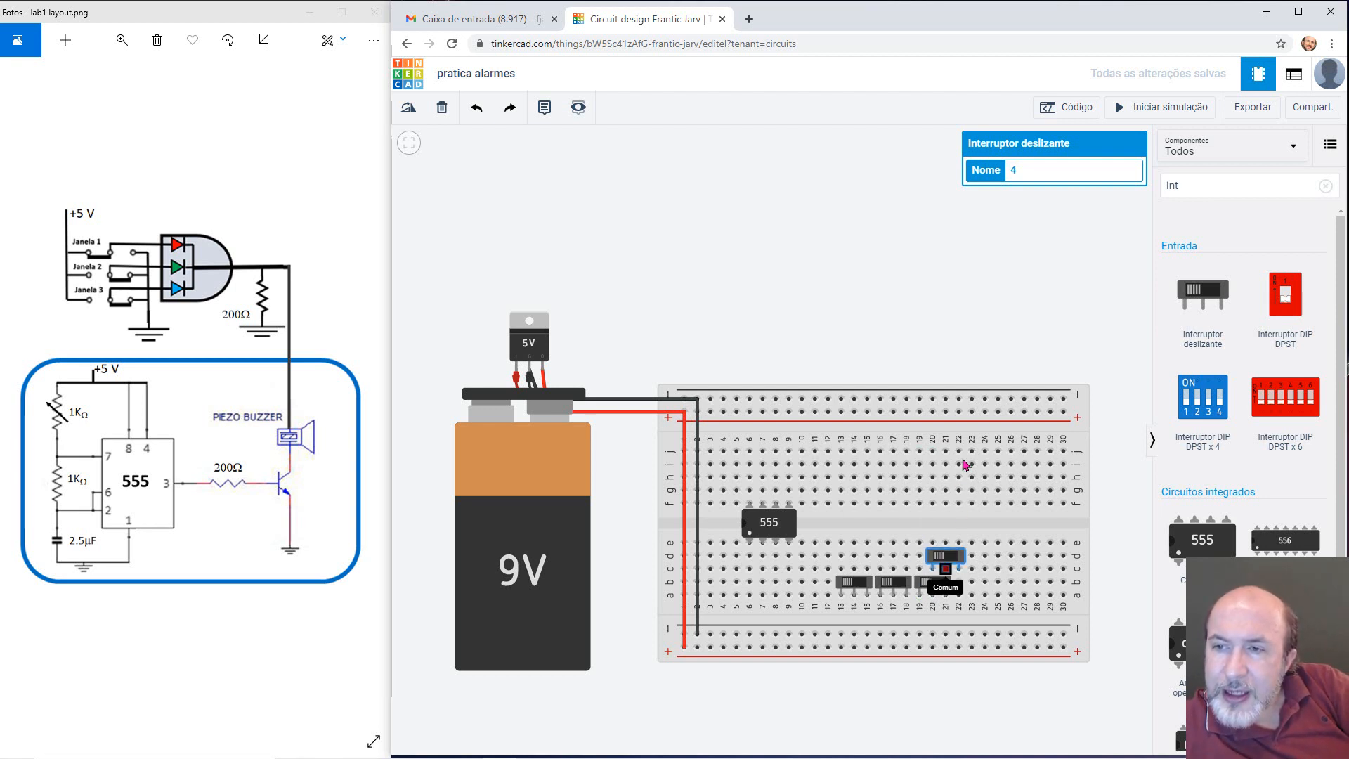
left_click(891, 333)
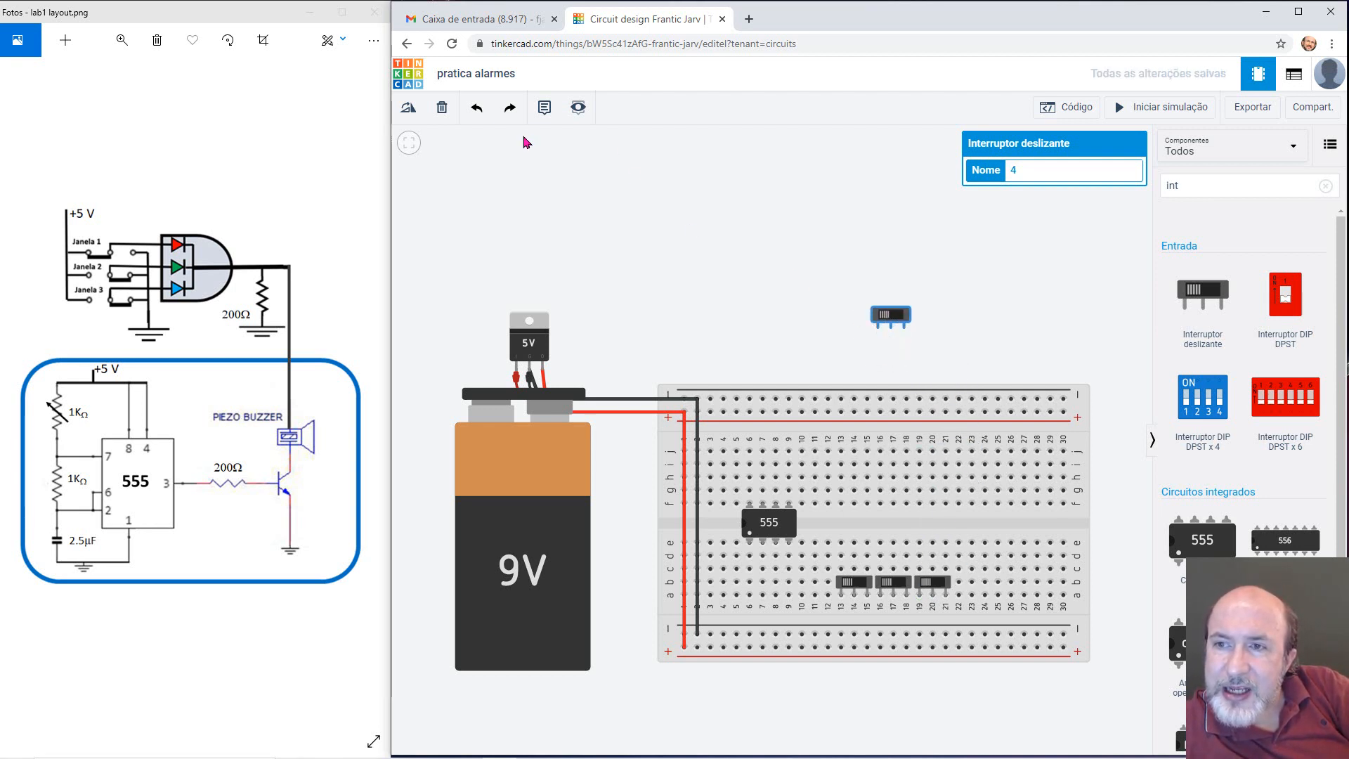
left_click(409, 109)
left_click(409, 109)
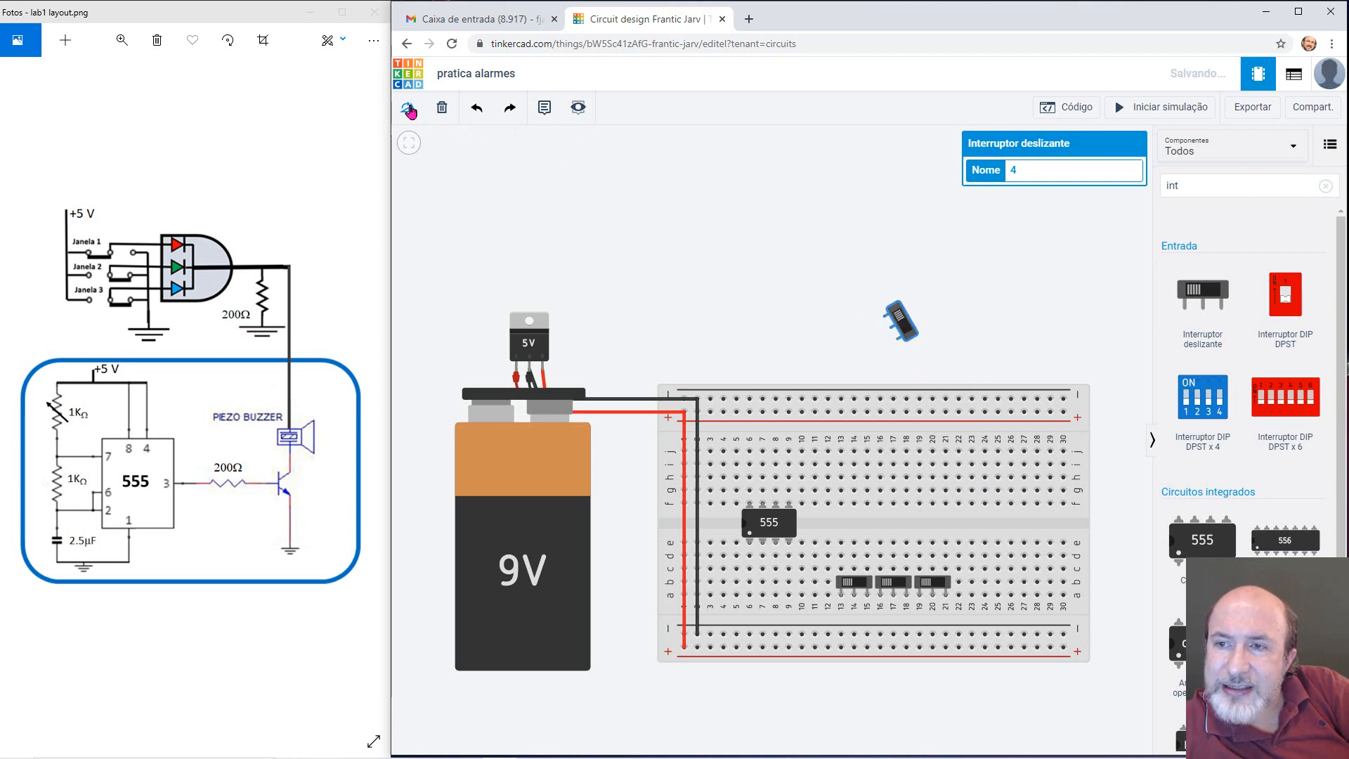
left_click(409, 109)
left_click_drag(913, 340, 981, 496)
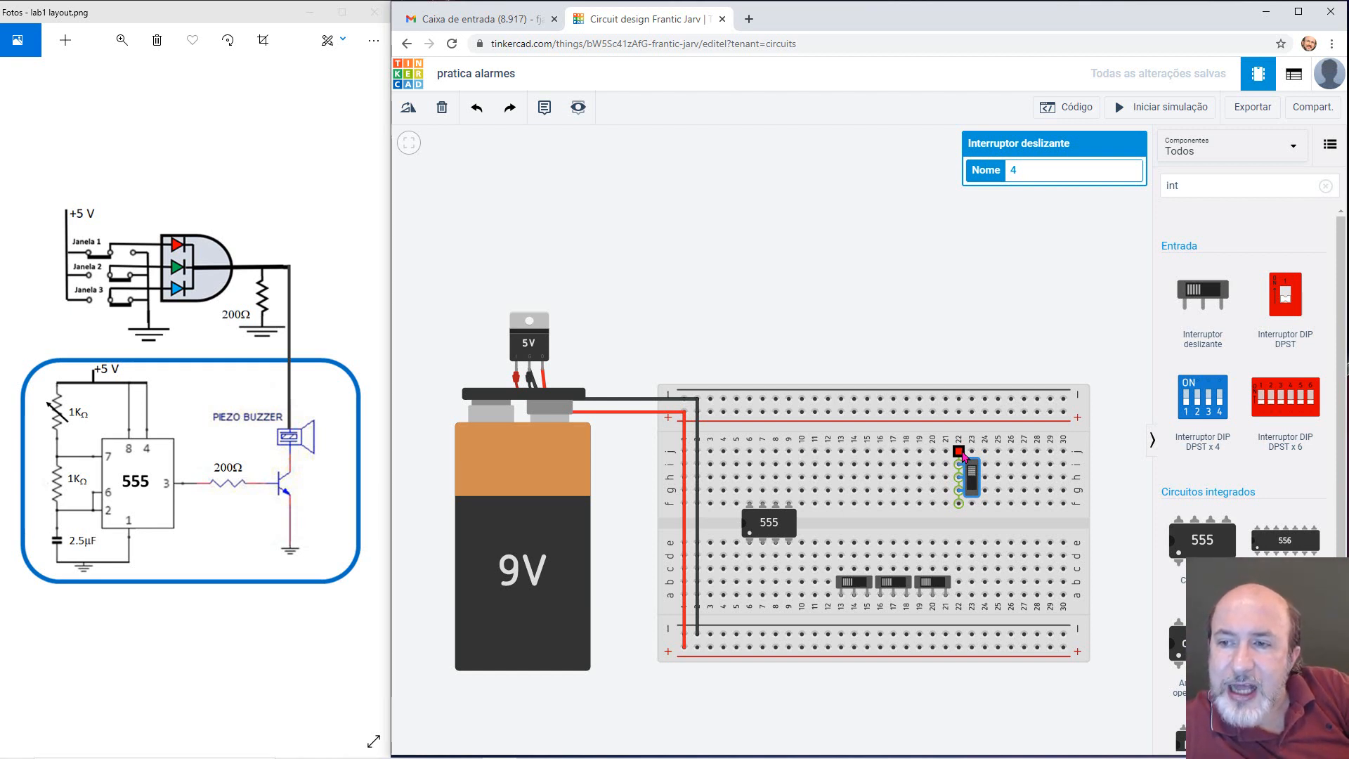
left_click(1093, 366)
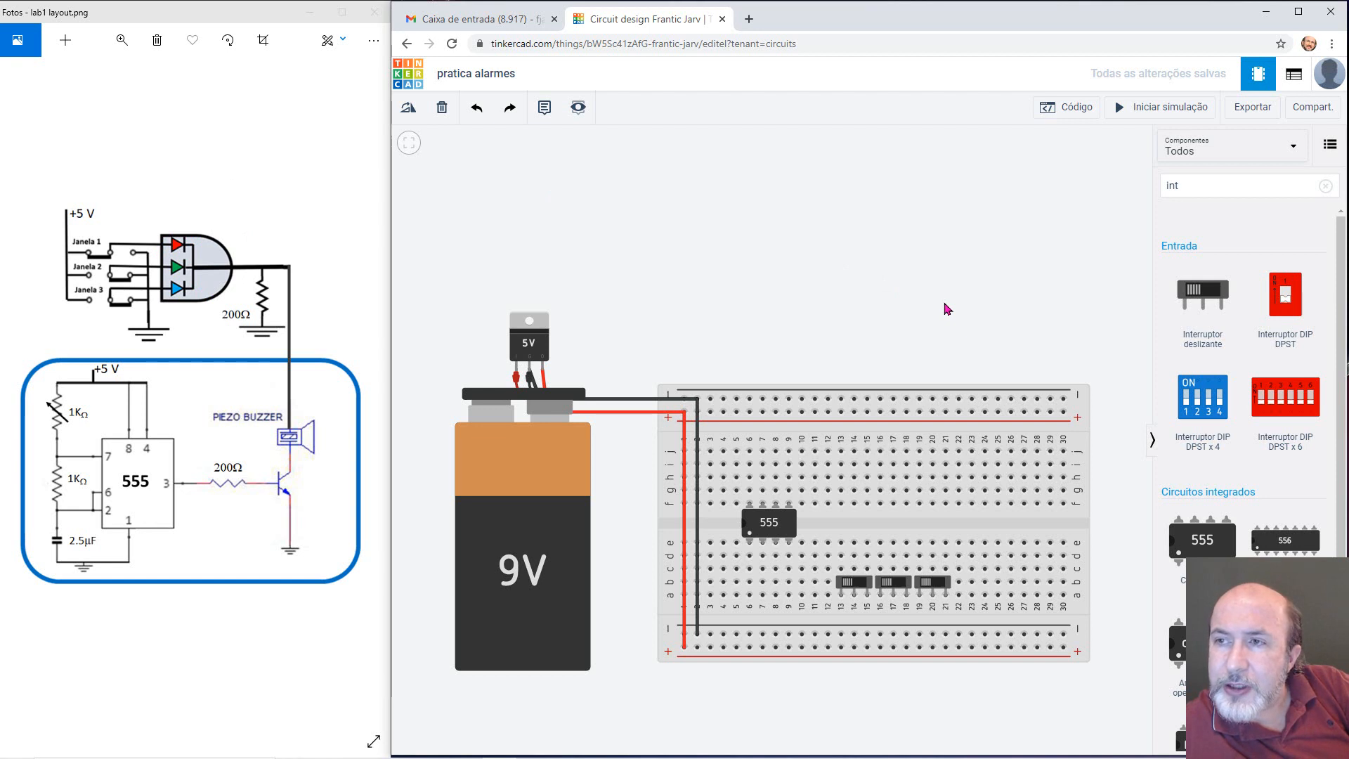
- Search for "LED" and place the LED RGB with its legs in row e, columns 22 to 25
left_click(1192, 184)
key("BackSpace")
key("BackSpace")
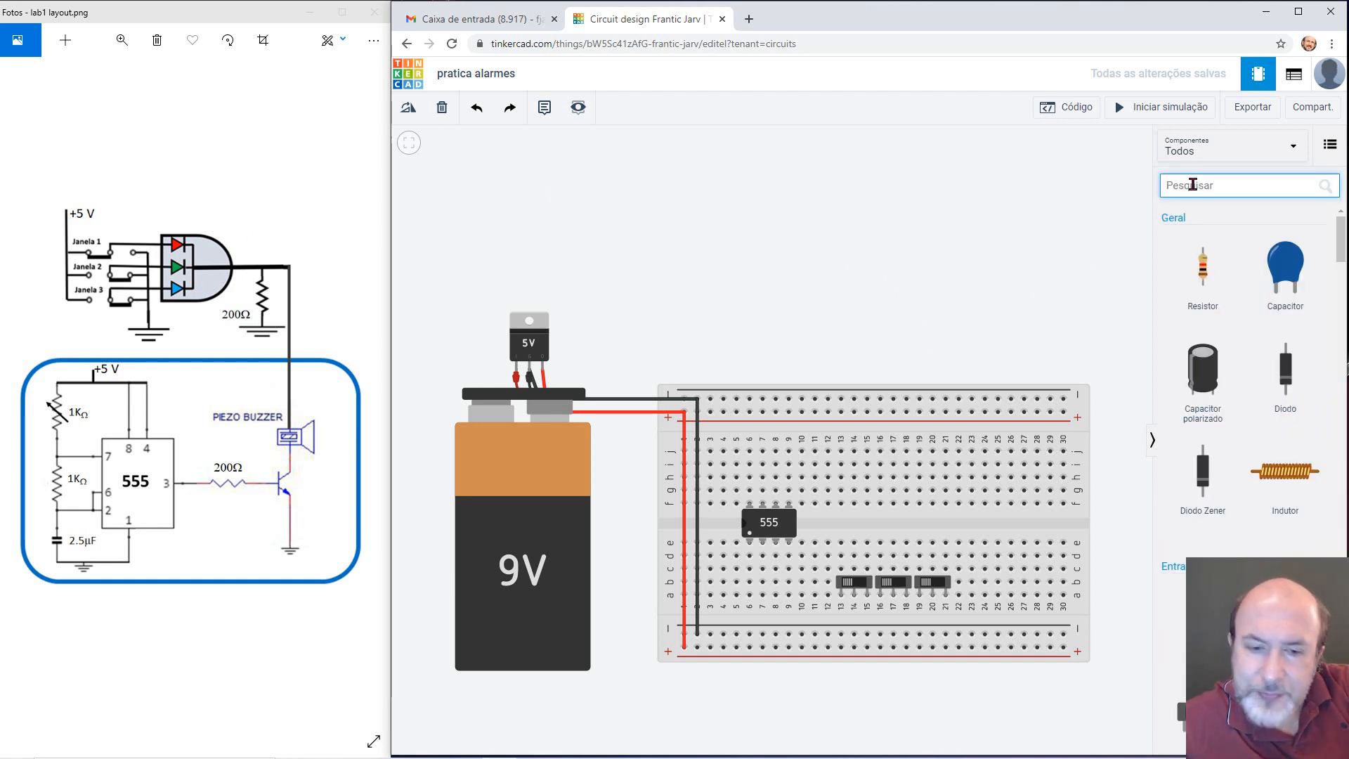
type("LED")
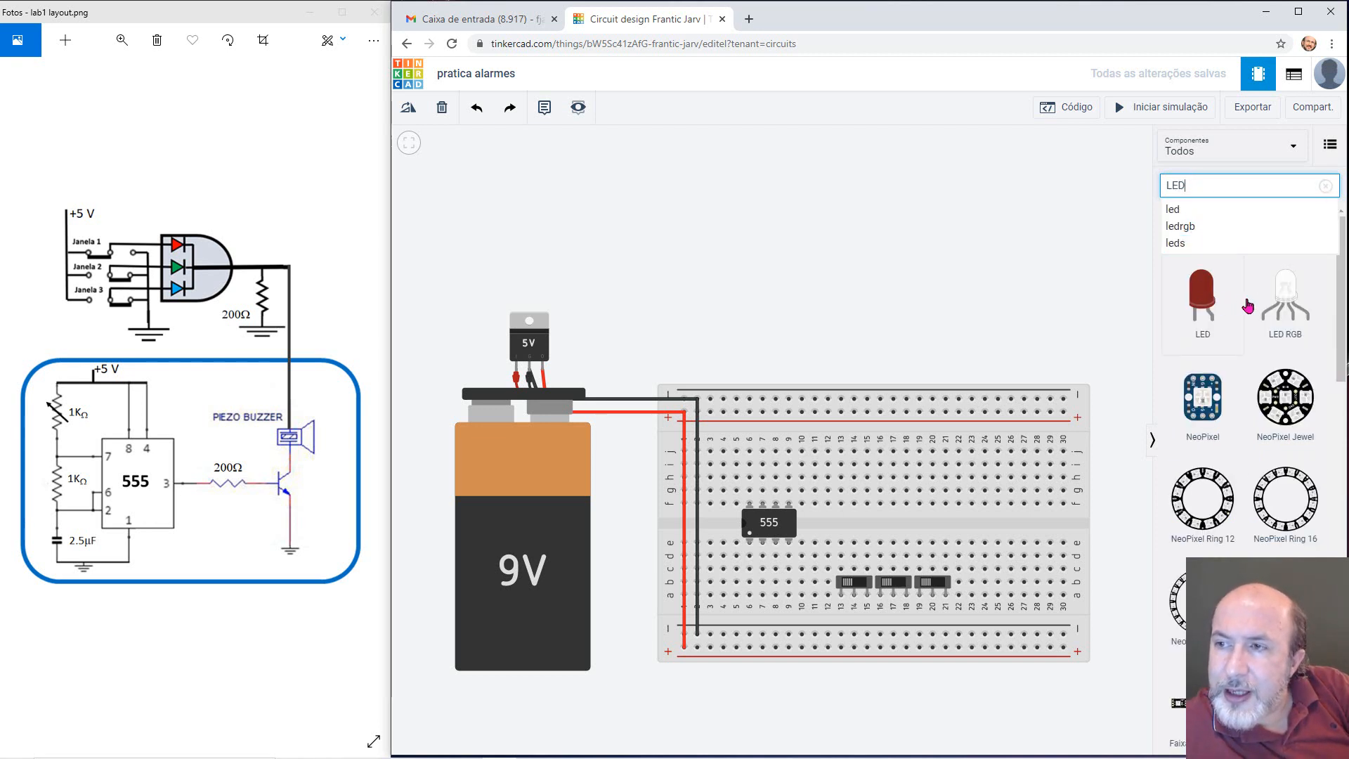
left_click_drag(1293, 304, 978, 547)
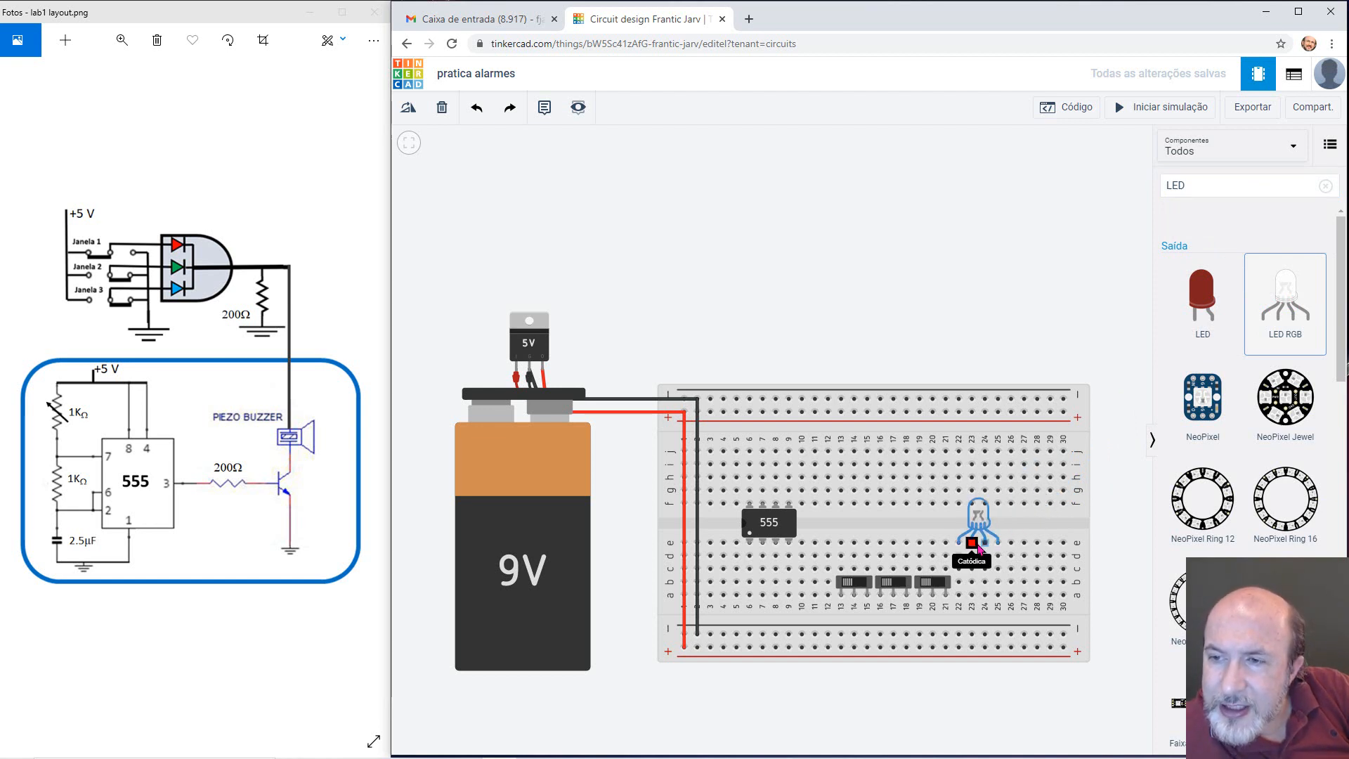
left_click_drag(980, 549, 980, 547)
left_click(943, 314)
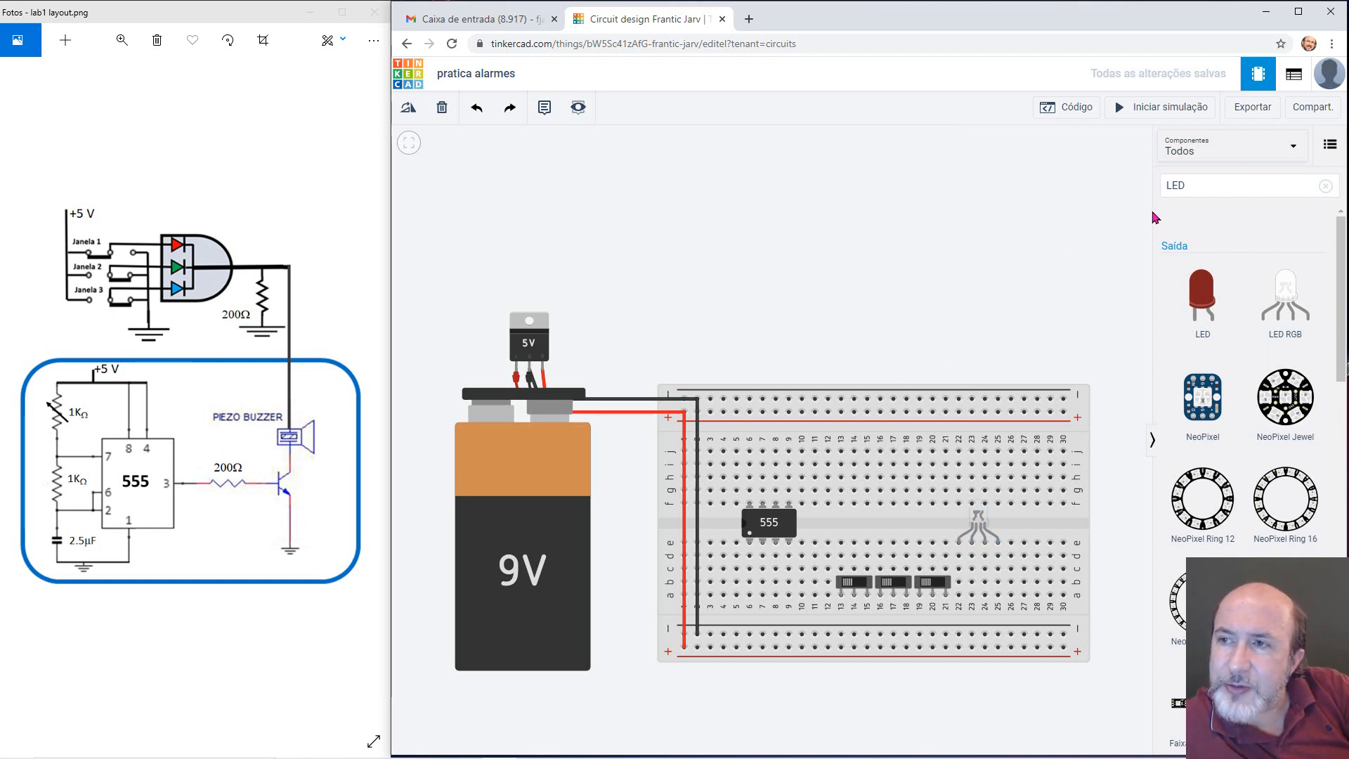
- Search for "buz" and place the Piezo with its legs in row j, at columns 23 and 28
left_click(1207, 186)
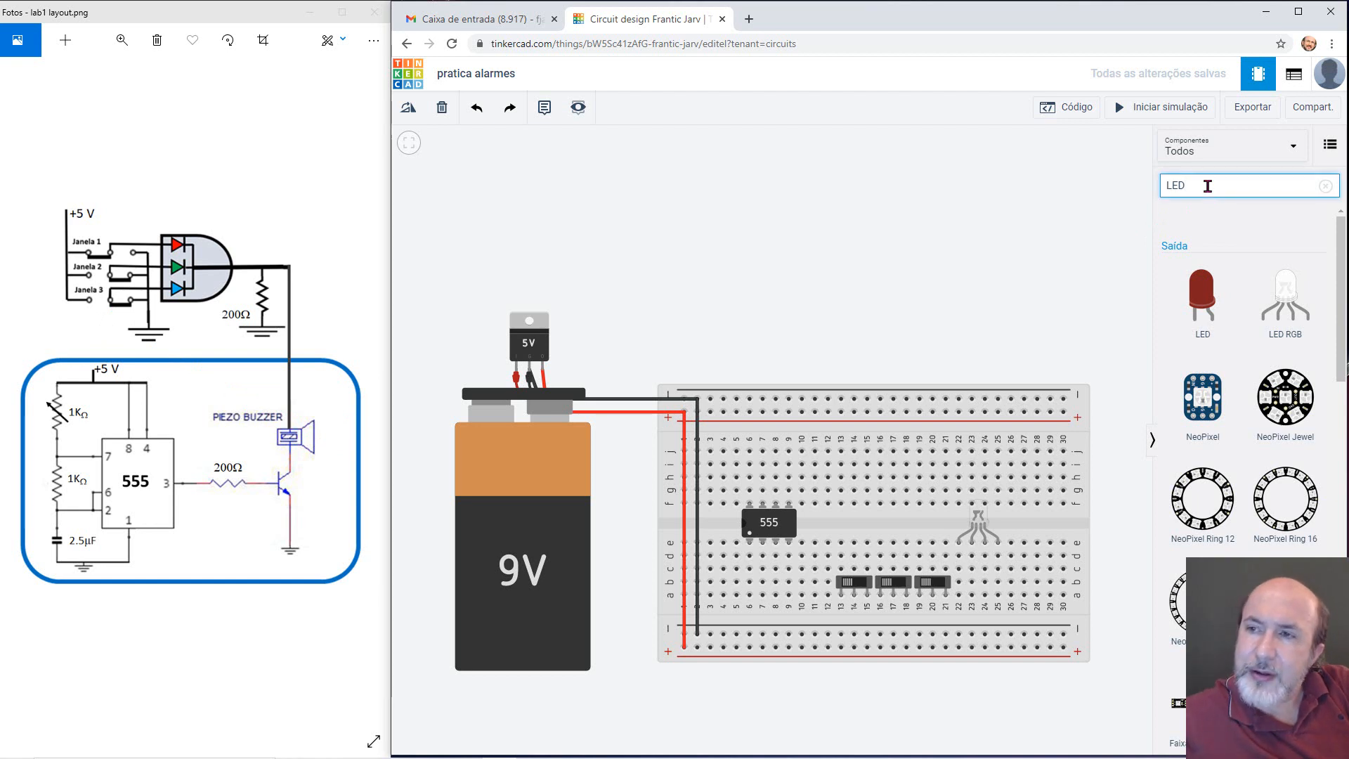
key("BackSpace")
type("b")
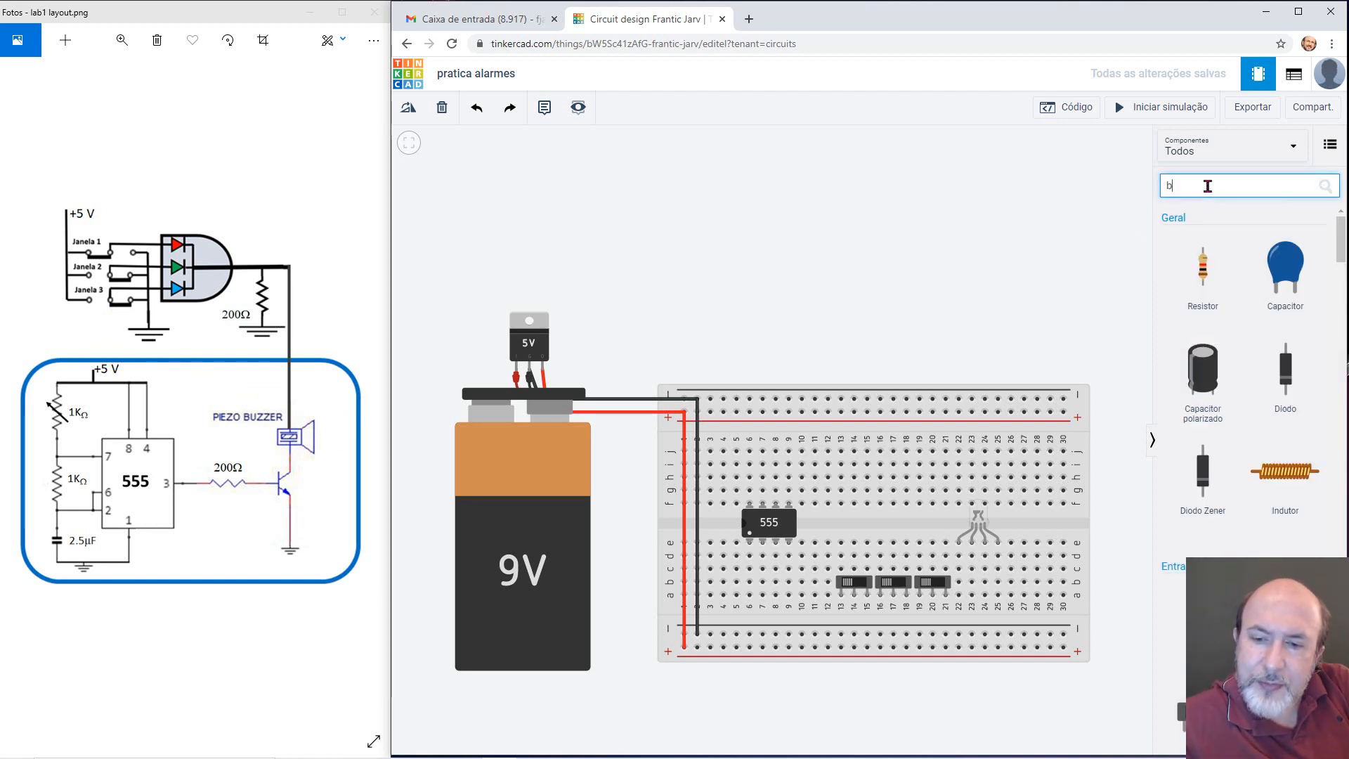
type("u")
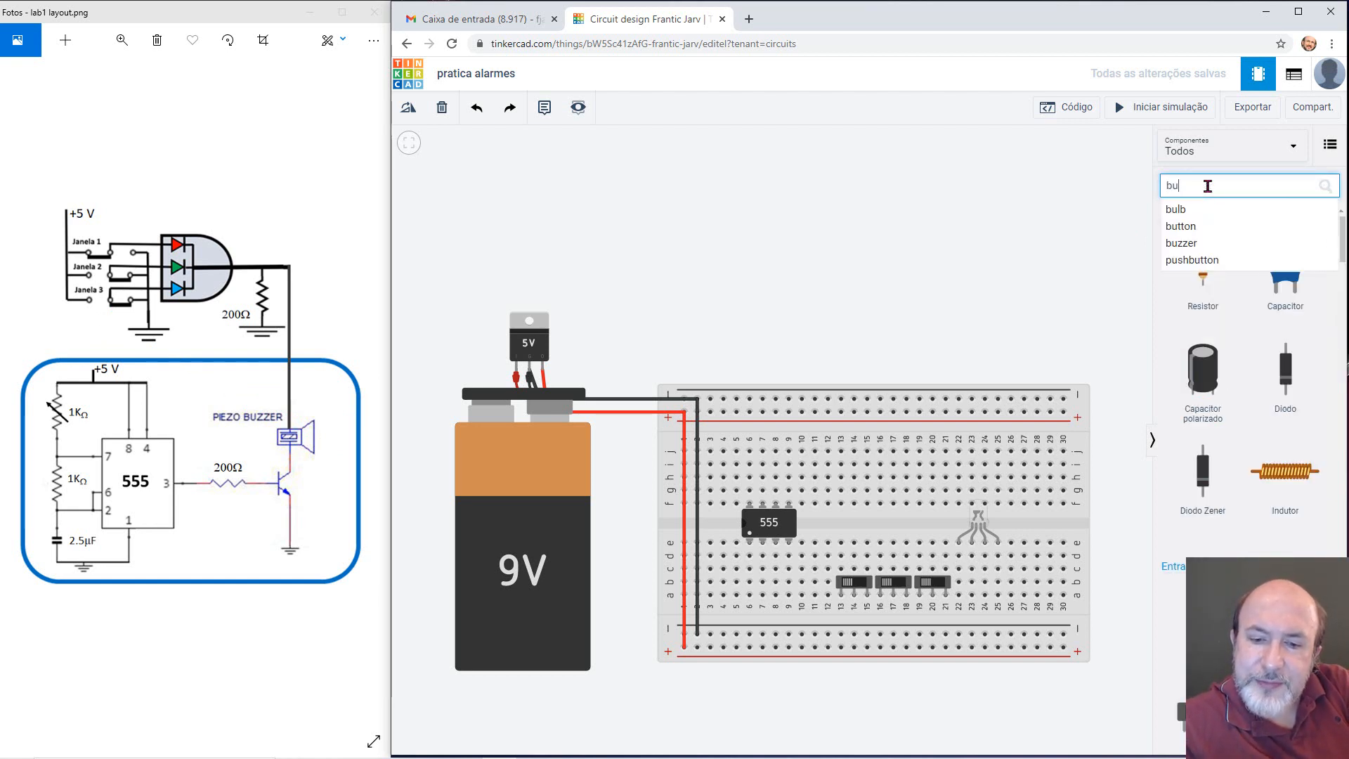
type("z")
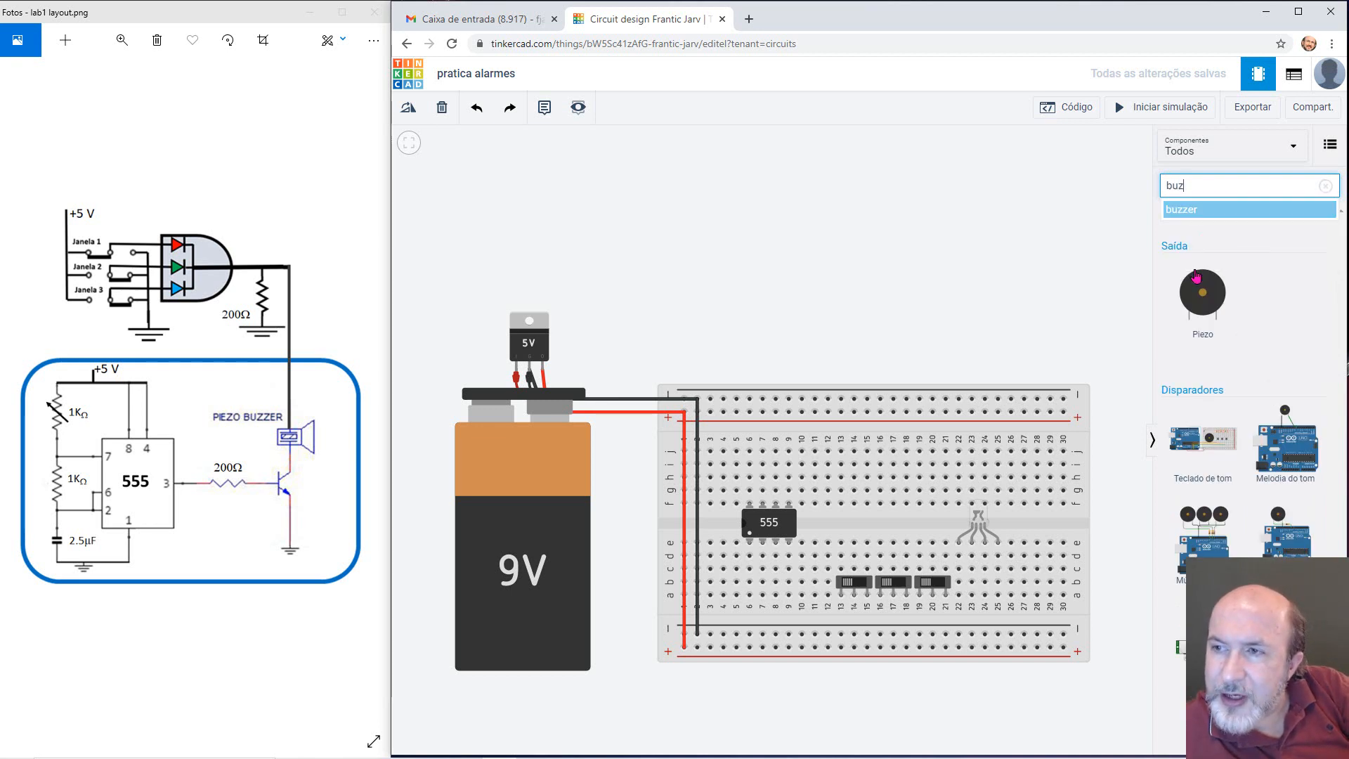
left_click_drag(1196, 299, 1009, 450)
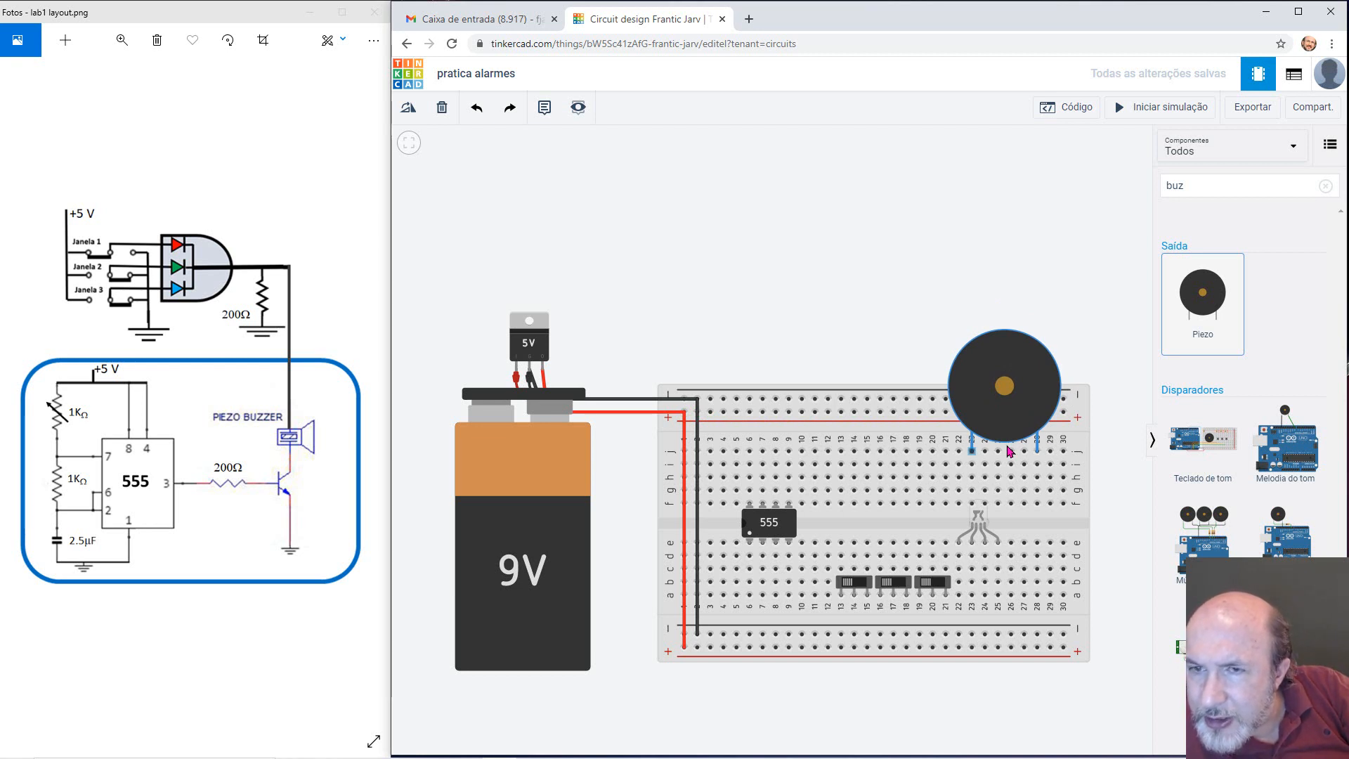
left_click_drag(1010, 450, 1009, 449)
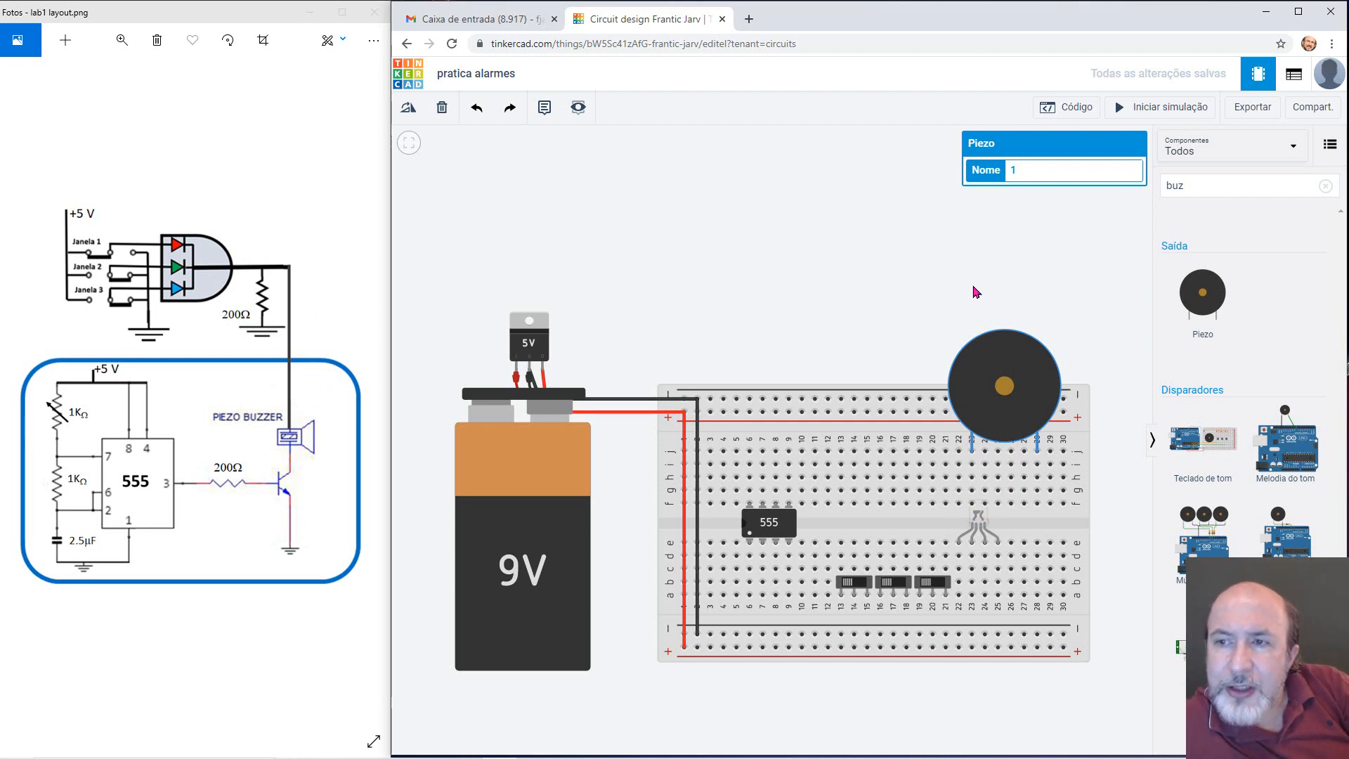
- Search for "tra" and place the Transistor NPN (BJT) with its legs in row f, columns 28 to 30
left_click(1216, 187)
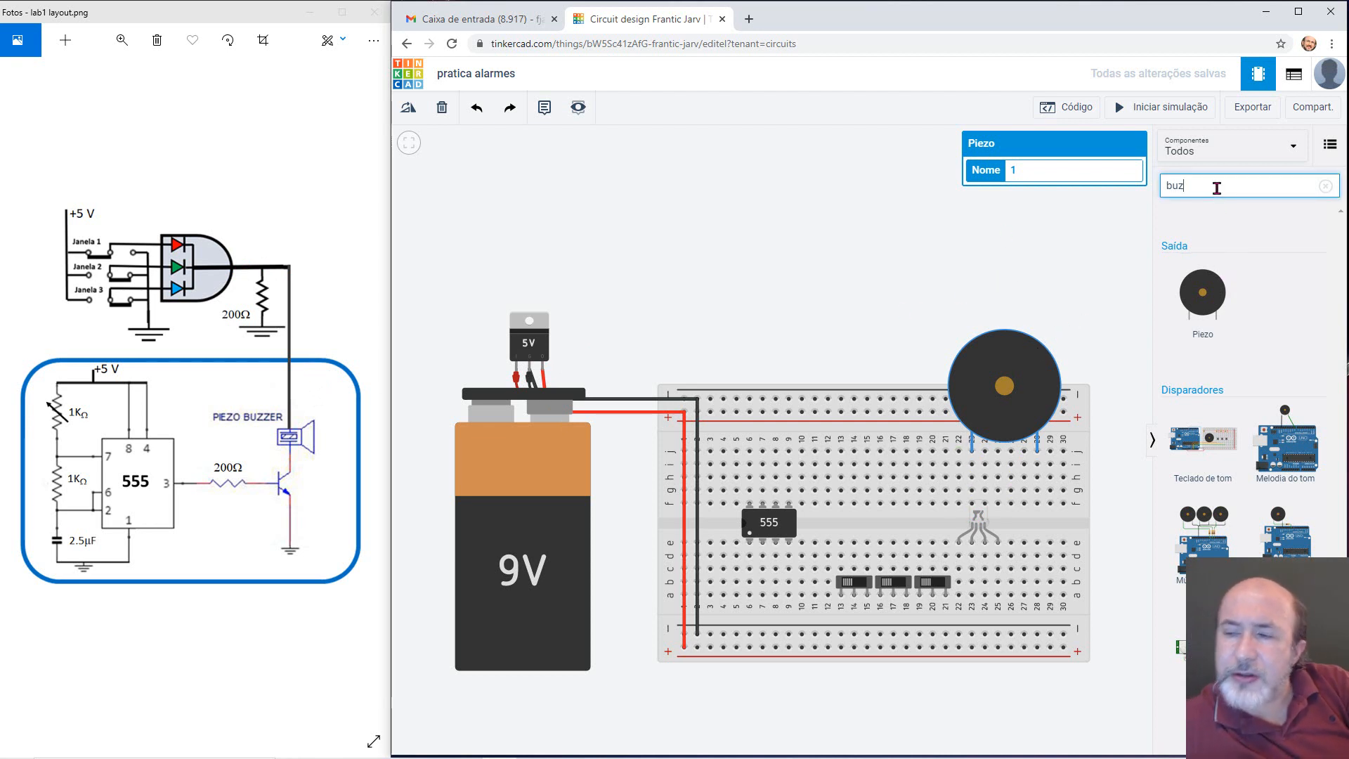
key("BackSpace")
key("BackSpace")
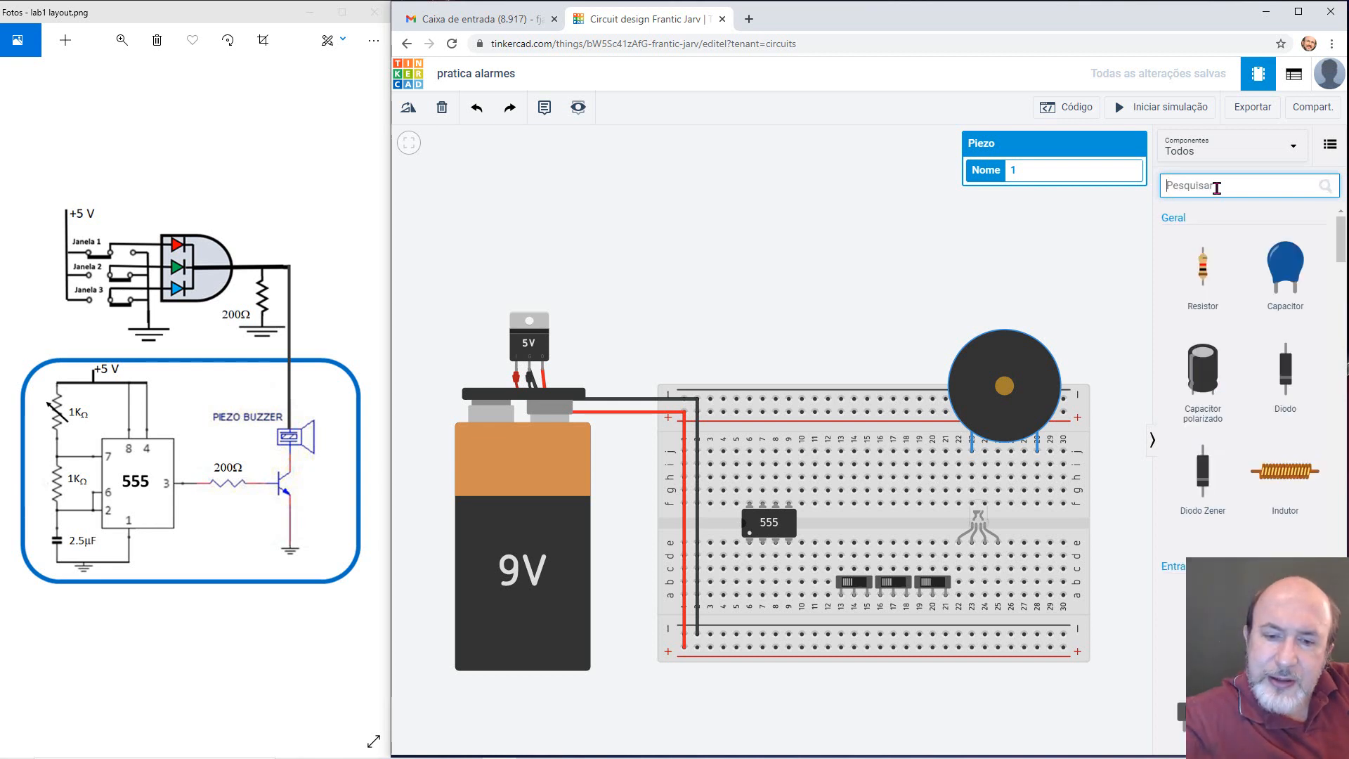
type("tra")
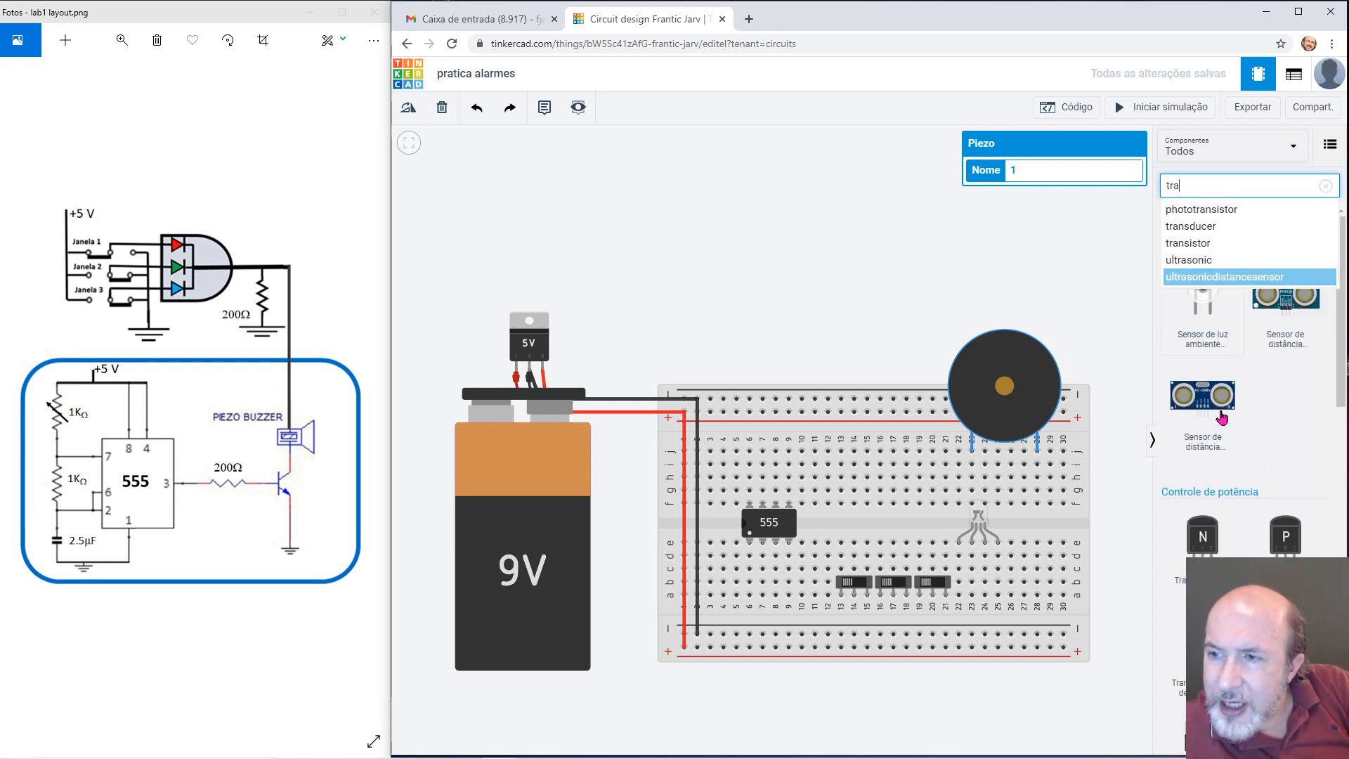
left_click_drag(1207, 553, 1054, 505)
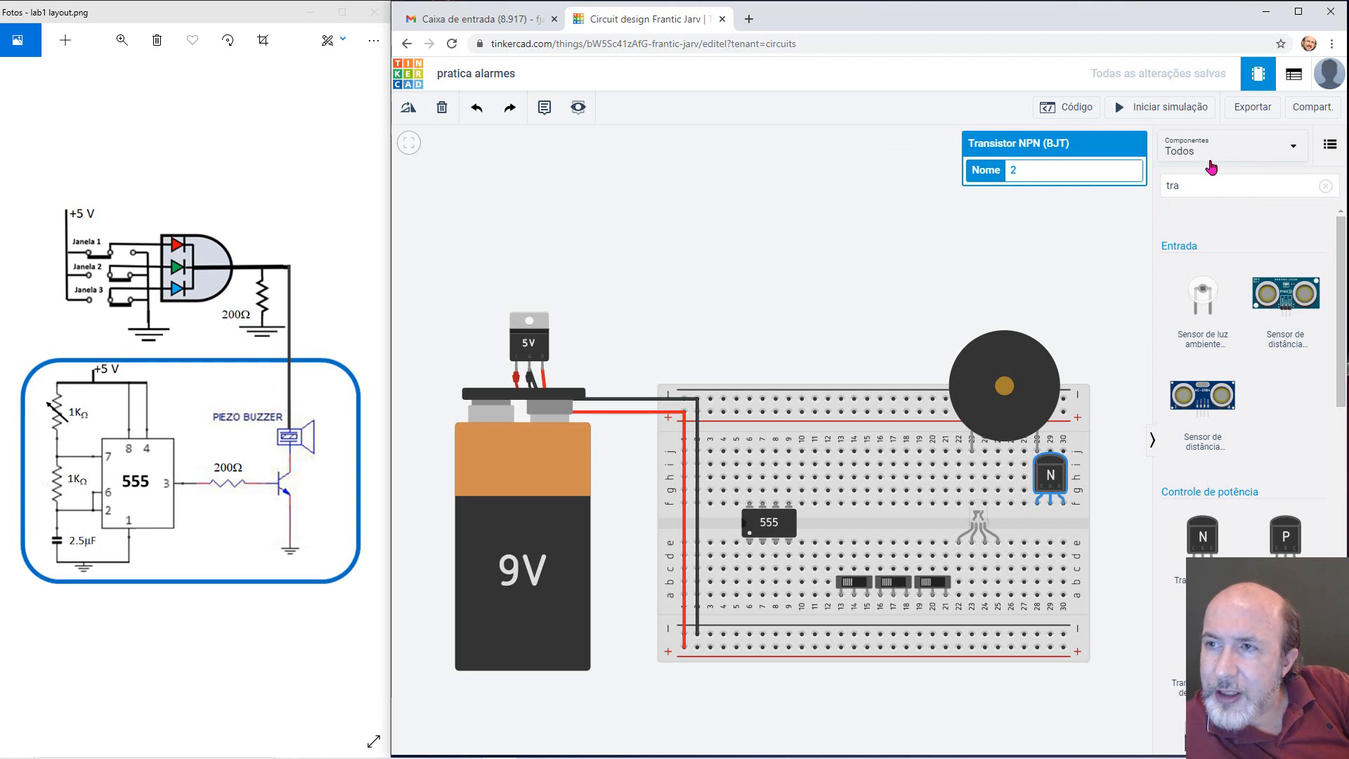
- Search for "re" and place a Resistor in column 7 across the 555, with its ends in rows g and e
left_click(1202, 187)
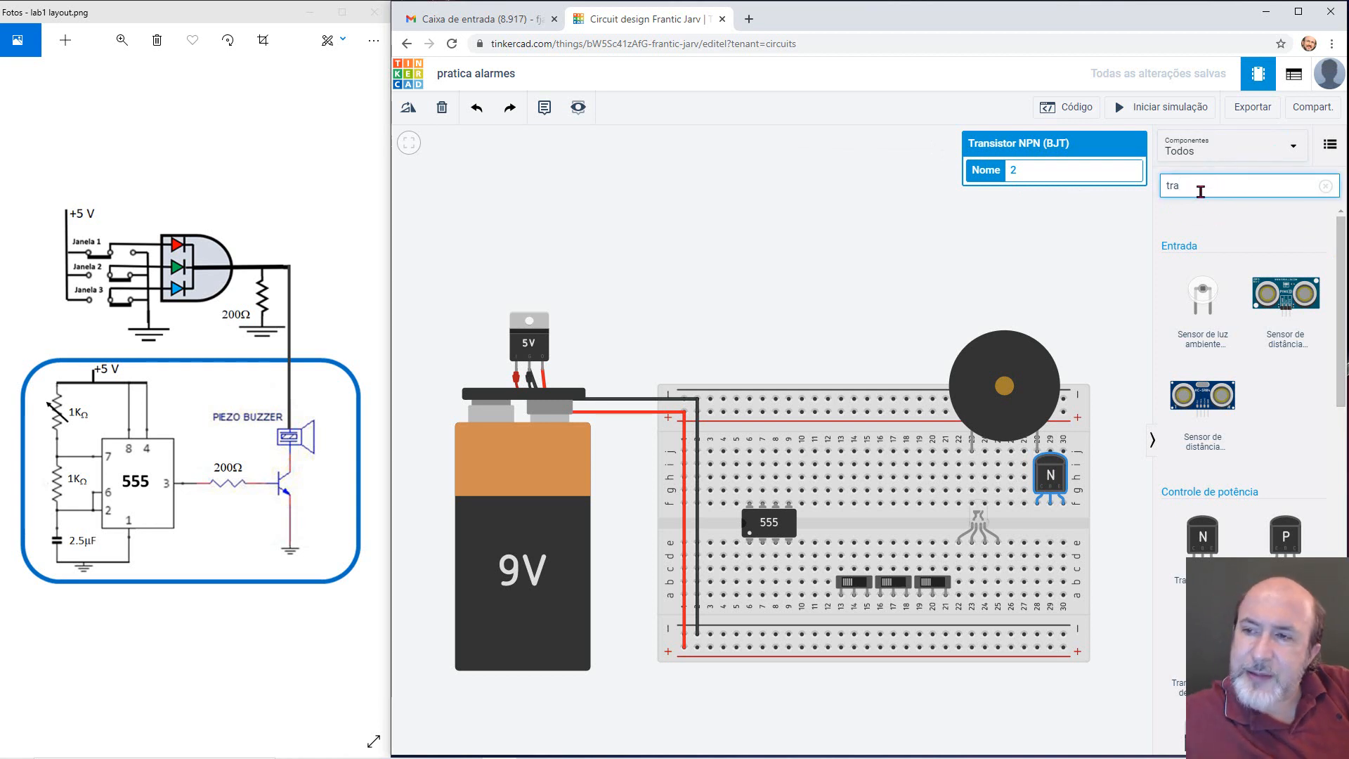
key("BackSpace")
type("re")
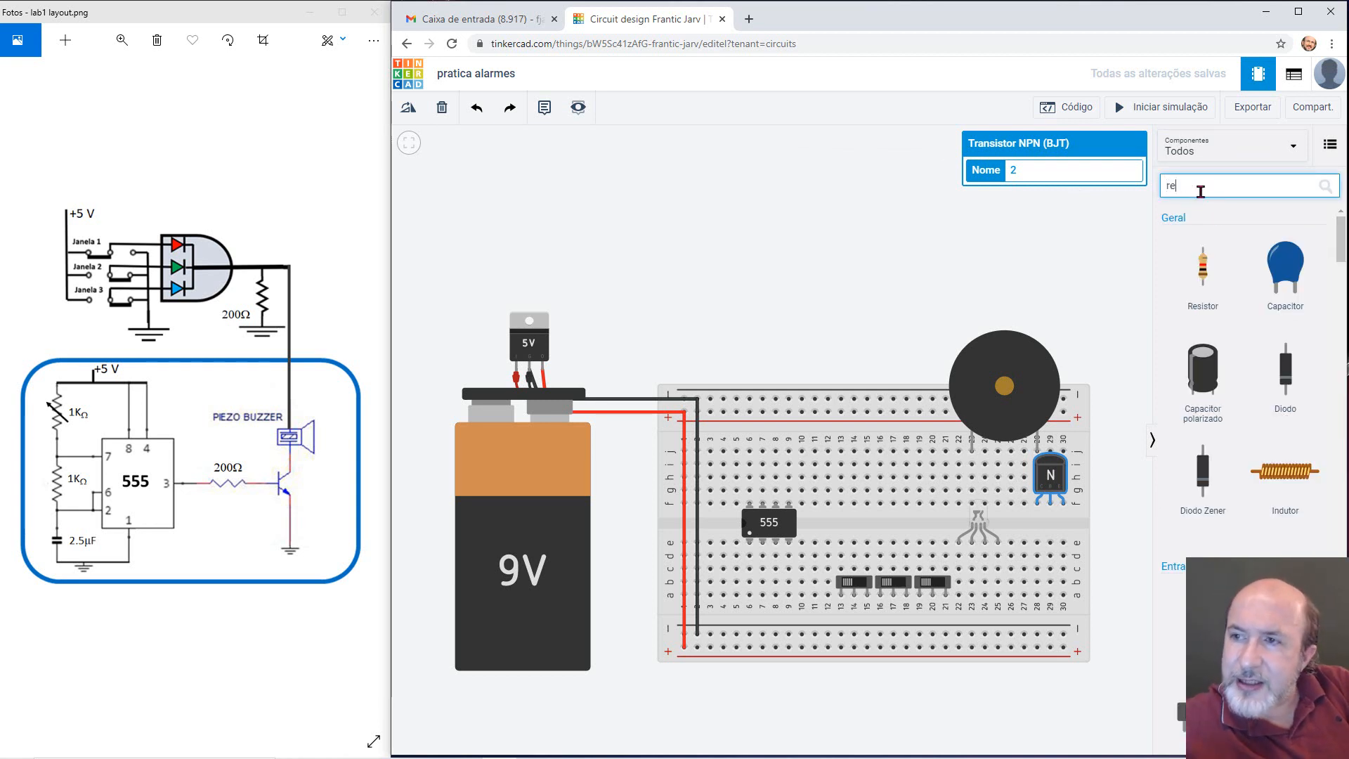
left_click(1114, 243)
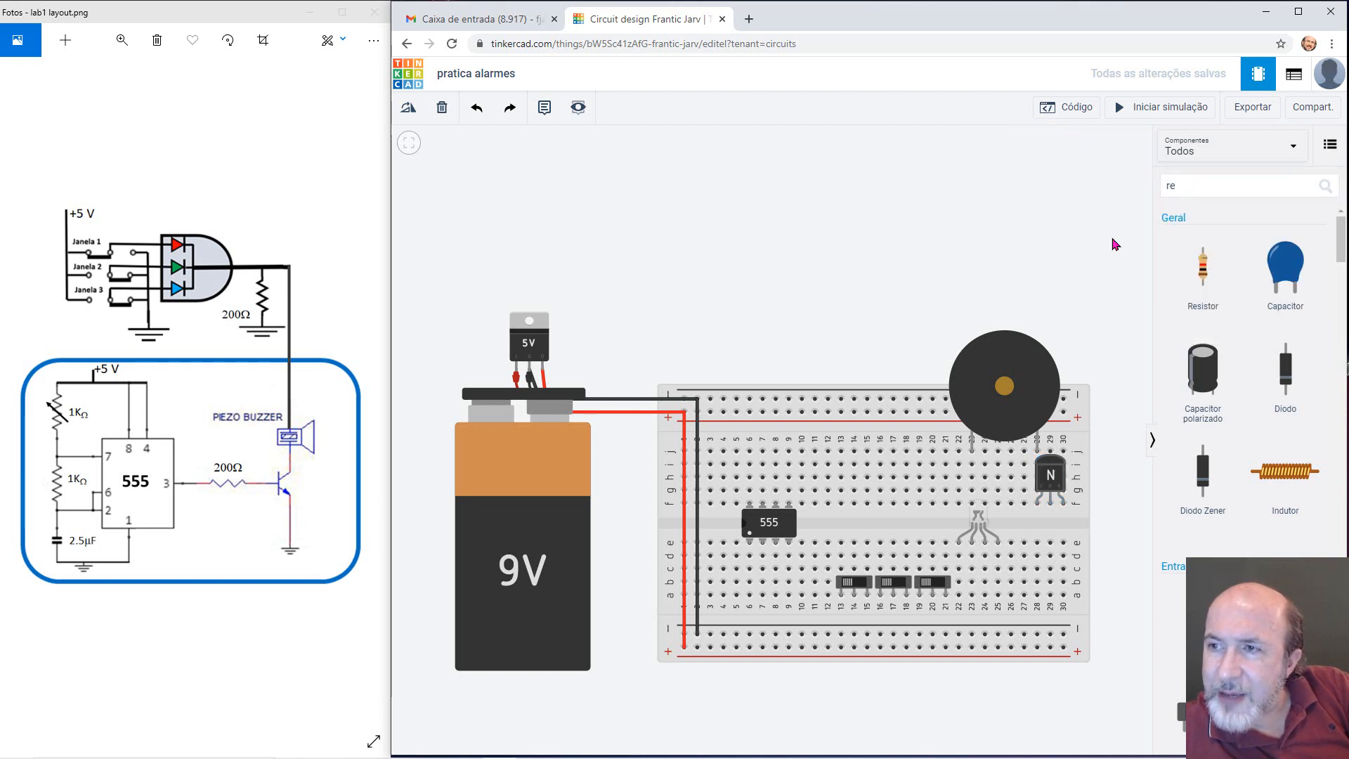
left_click_drag(1207, 265, 1023, 254)
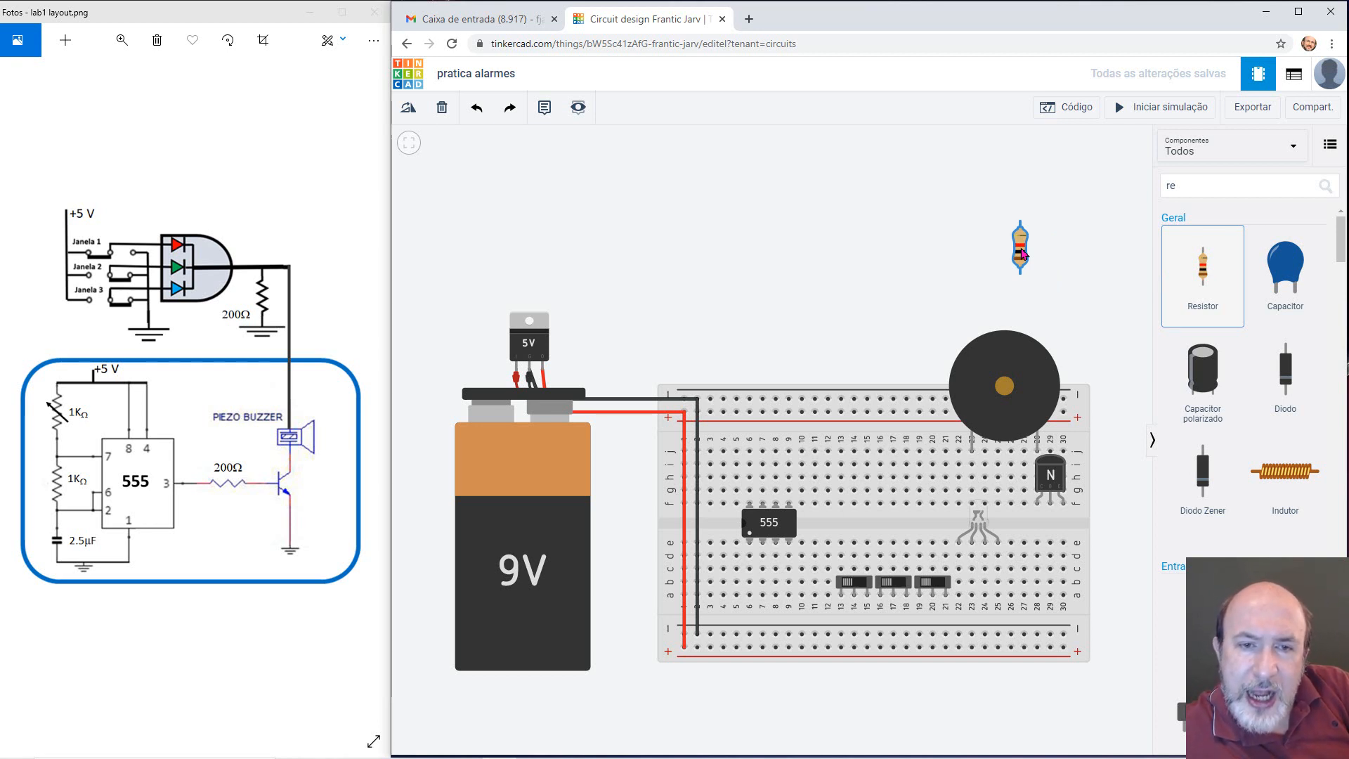
left_click_drag(1022, 254, 817, 274)
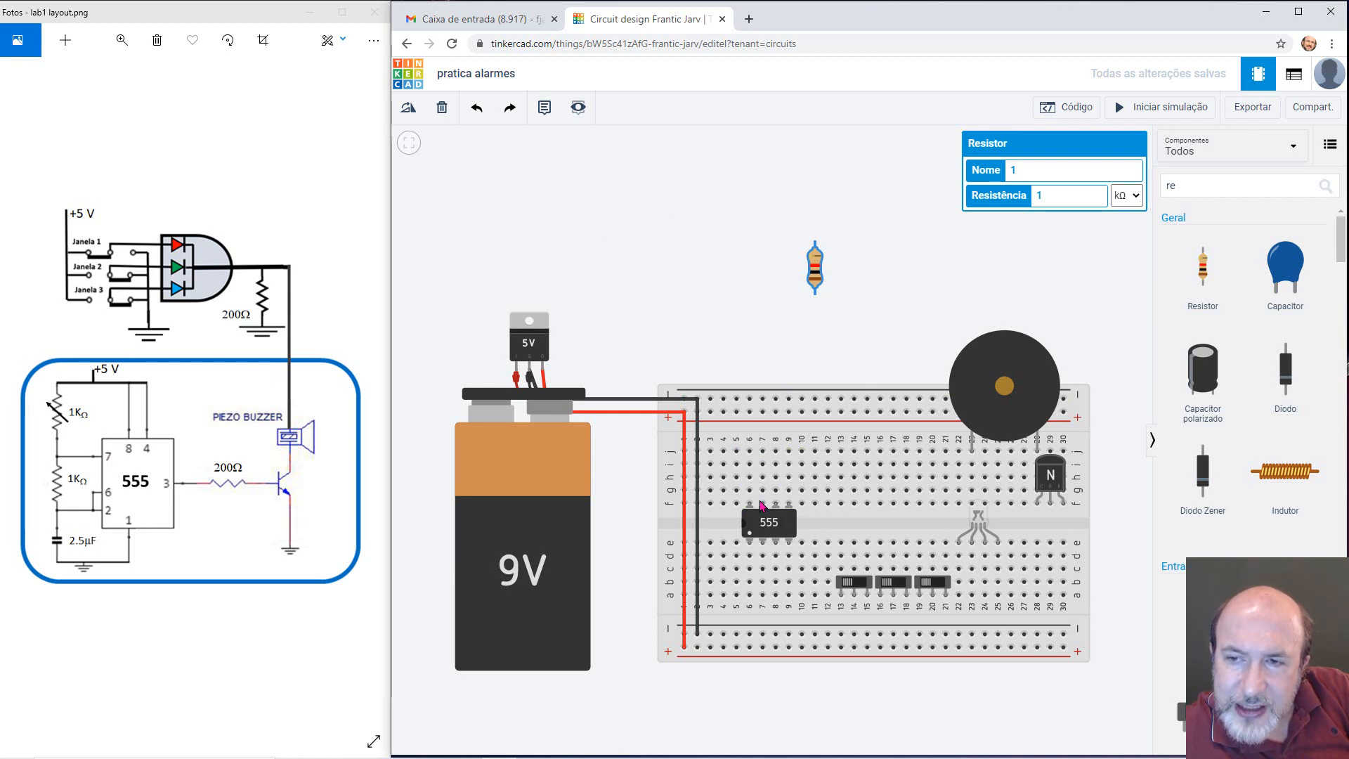
left_click_drag(819, 281, 817, 449)
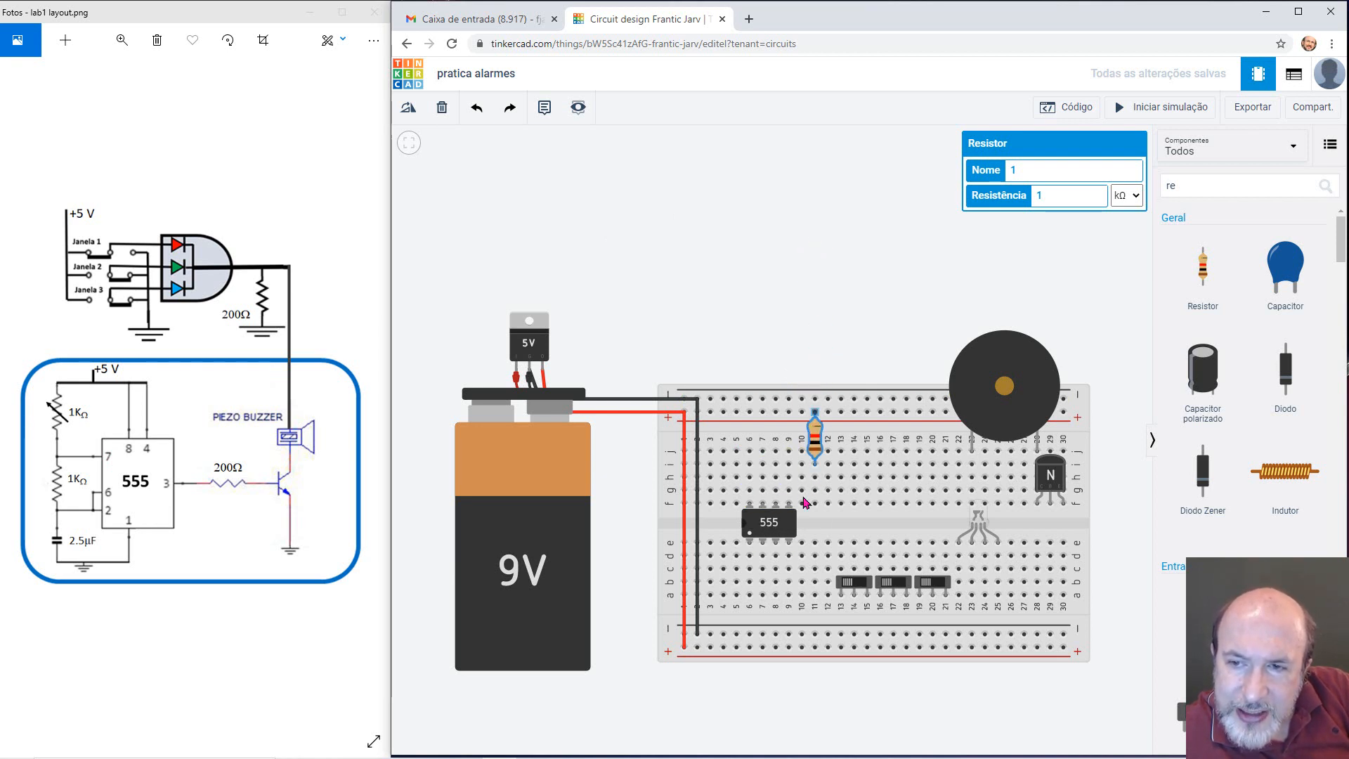
left_click_drag(805, 502, 765, 508)
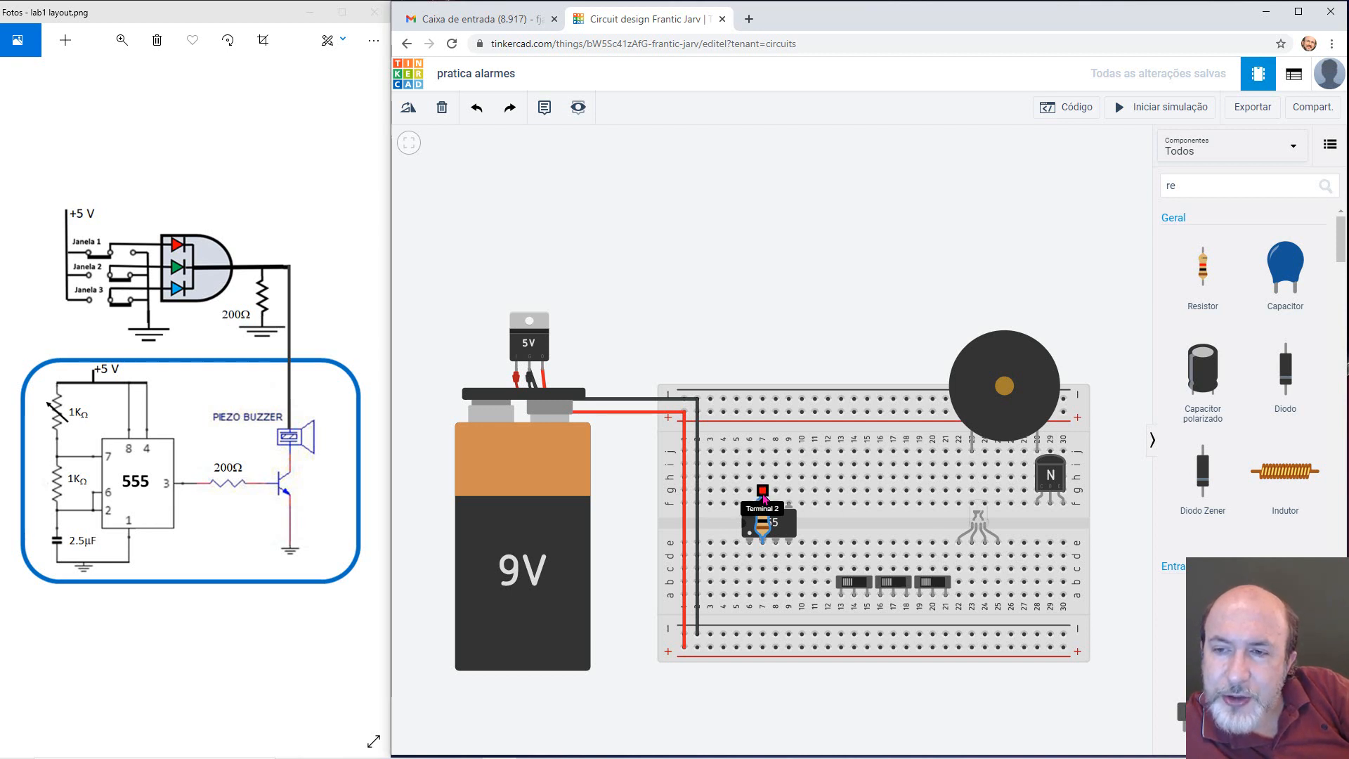
mouse_move(763, 496)
left_mouse_down()
mouse_move(765, 393)
mouse_move(762, 497)
left_mouse_up()
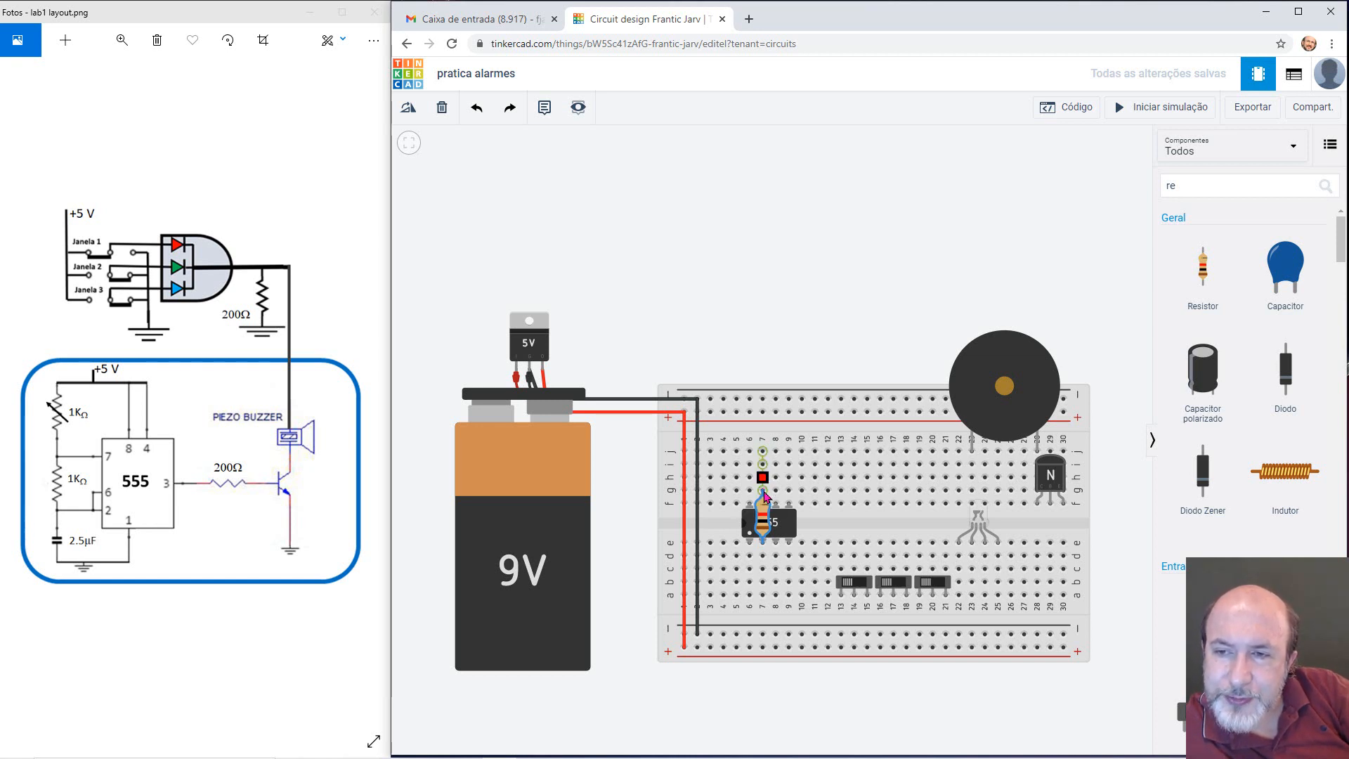
left_click(814, 301)
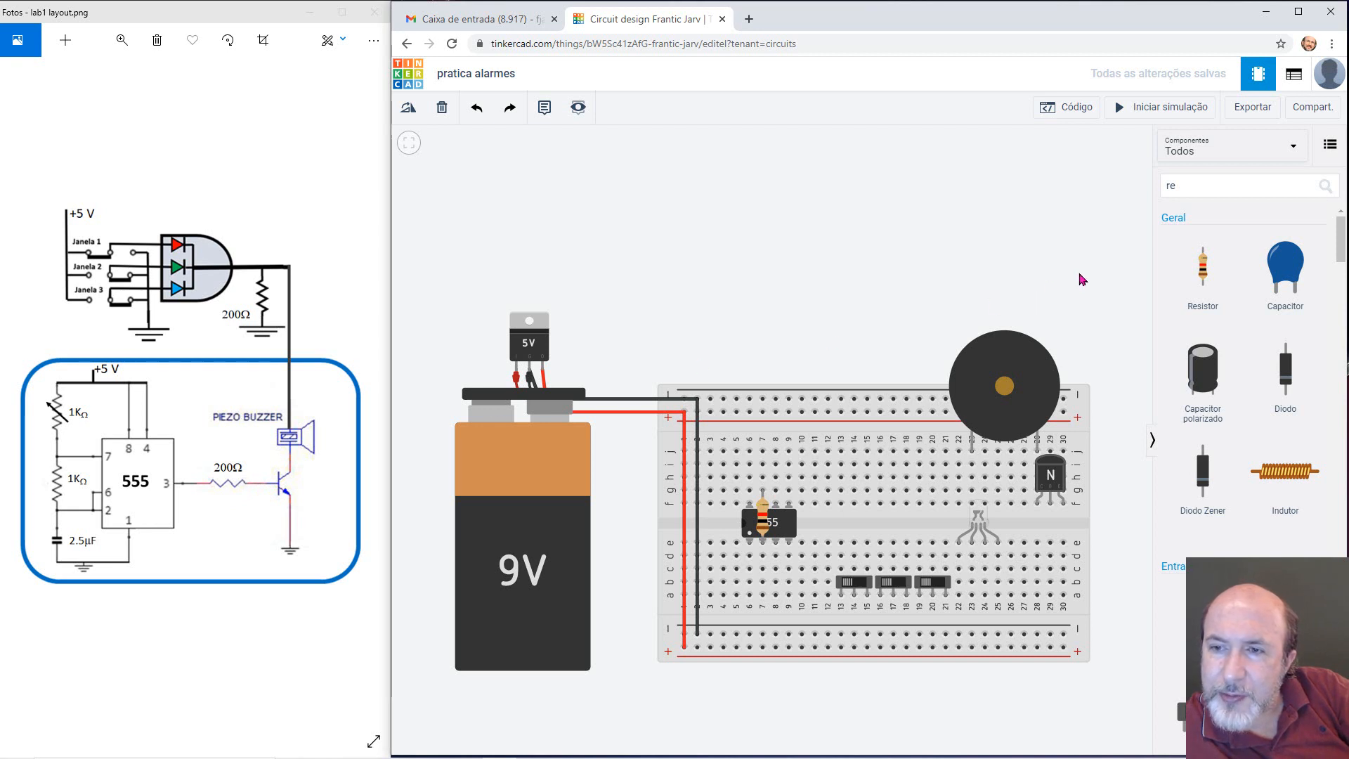
- Place a second resistor vertically at the transistor's base leg in column 29 and set its resistance to 200 Ω
left_click_drag(1200, 268, 982, 287)
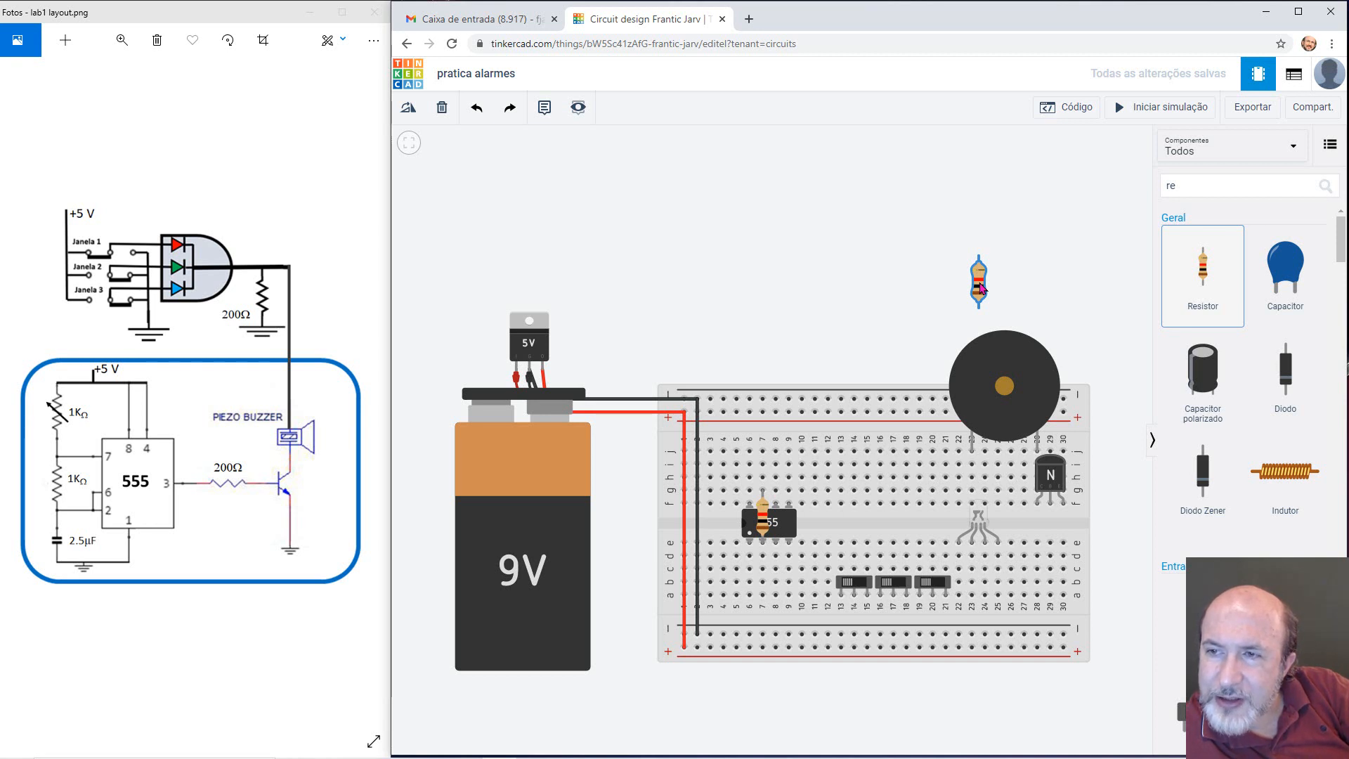
left_click(981, 287)
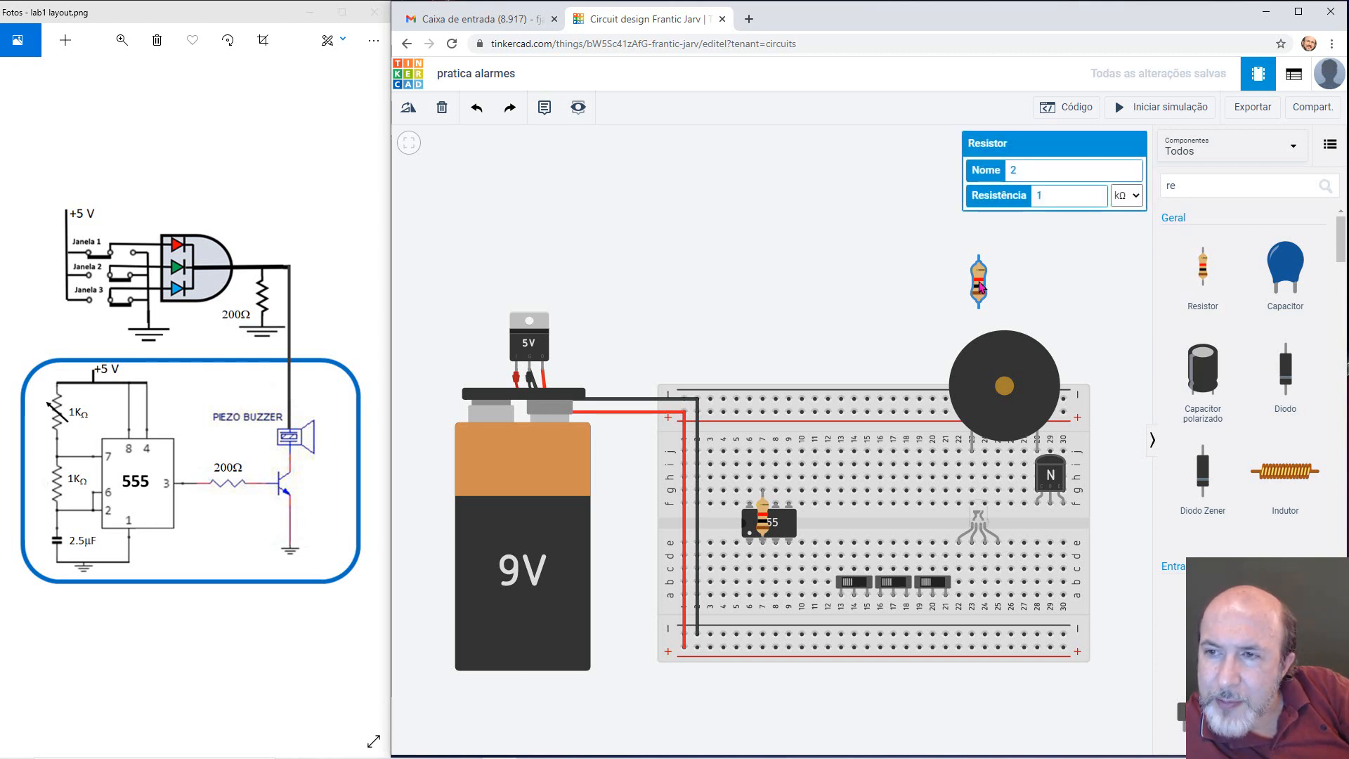
left_click_drag(981, 287, 1058, 532)
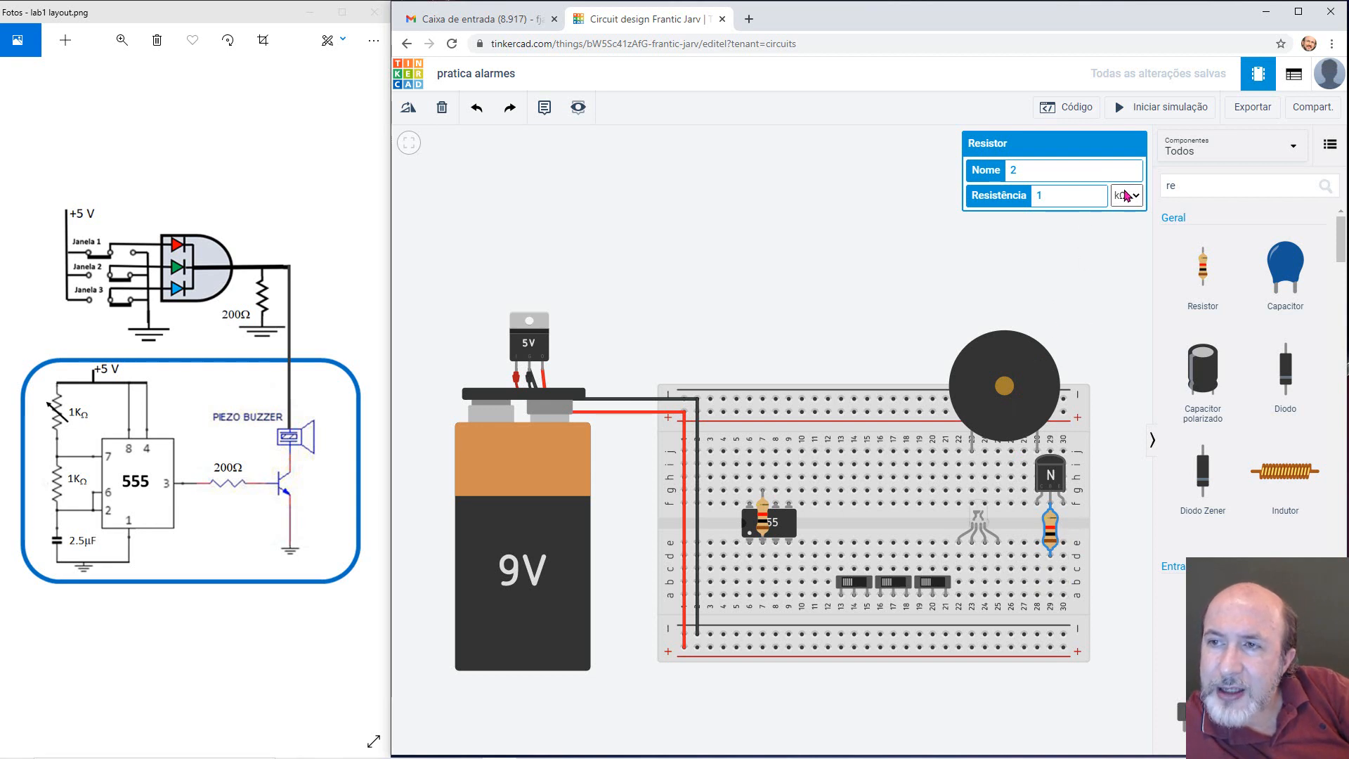
left_click(1140, 199)
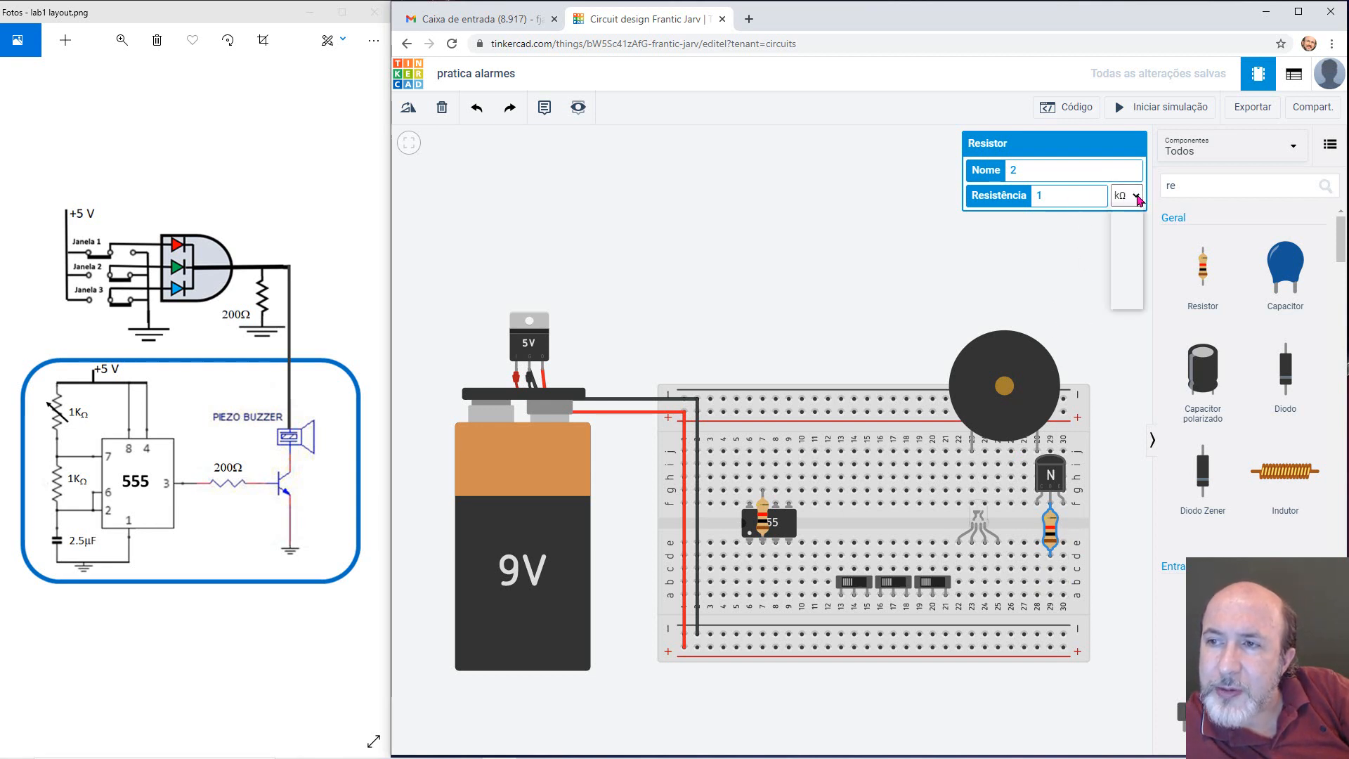
left_click(1124, 266)
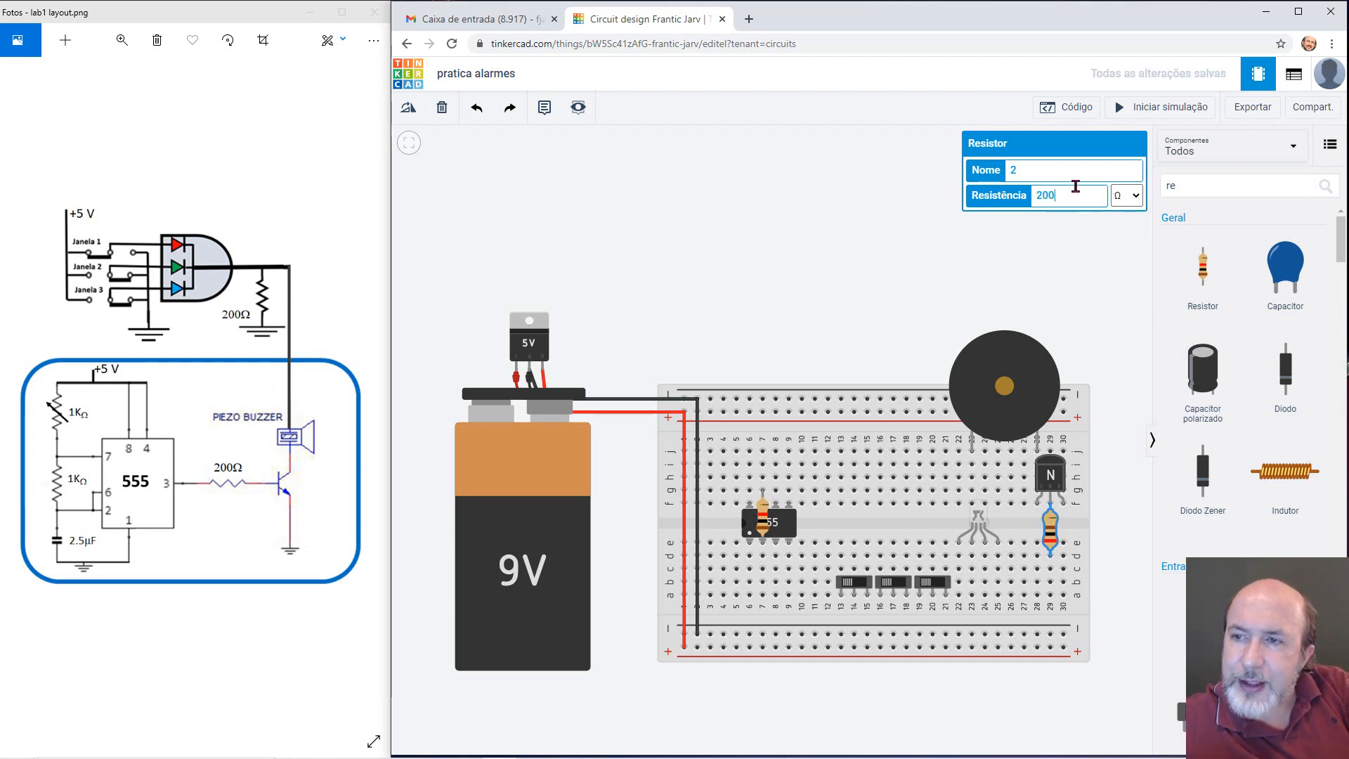
left_click(891, 288)
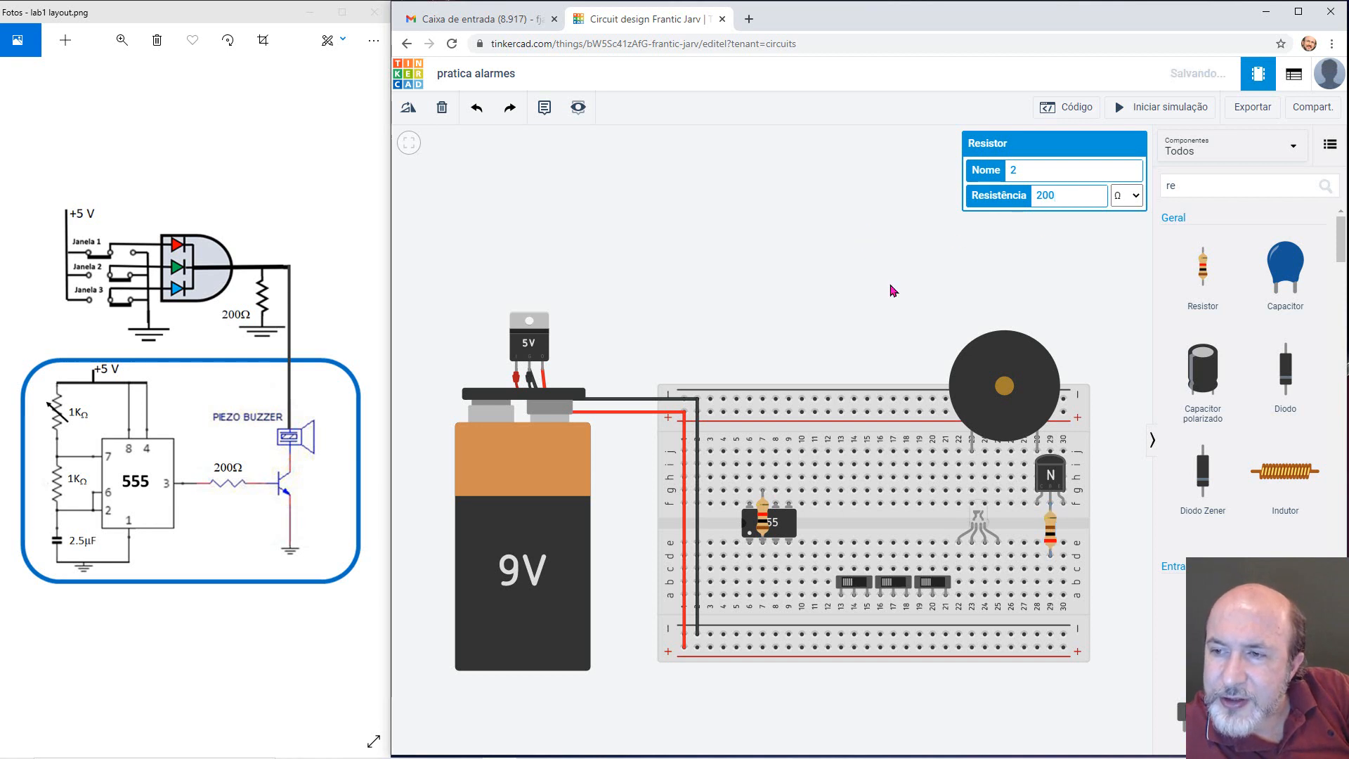
- Duplicate the 200 Ω resistor, rotate the copy to horizontal and place it in row j, from column 19 to column 23
left_click(1054, 531)
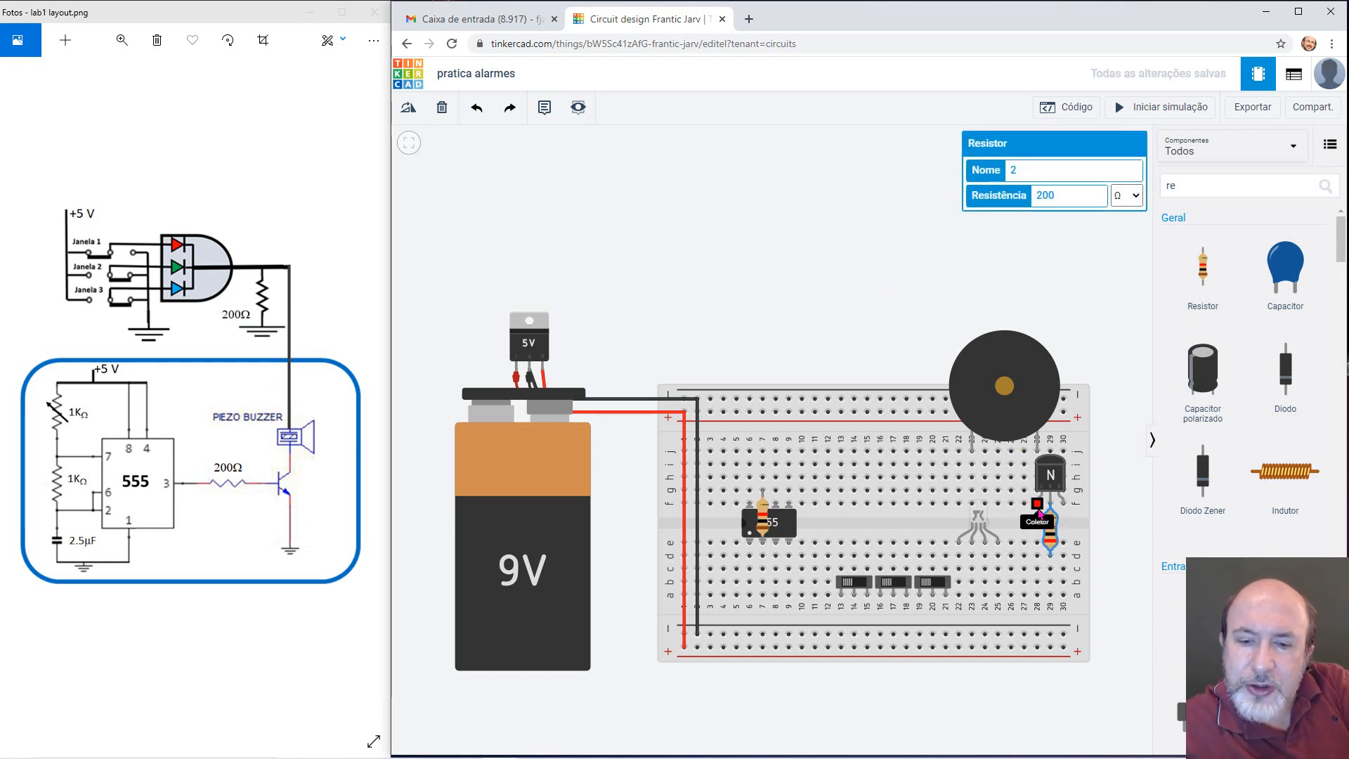
key("ctrl+c")
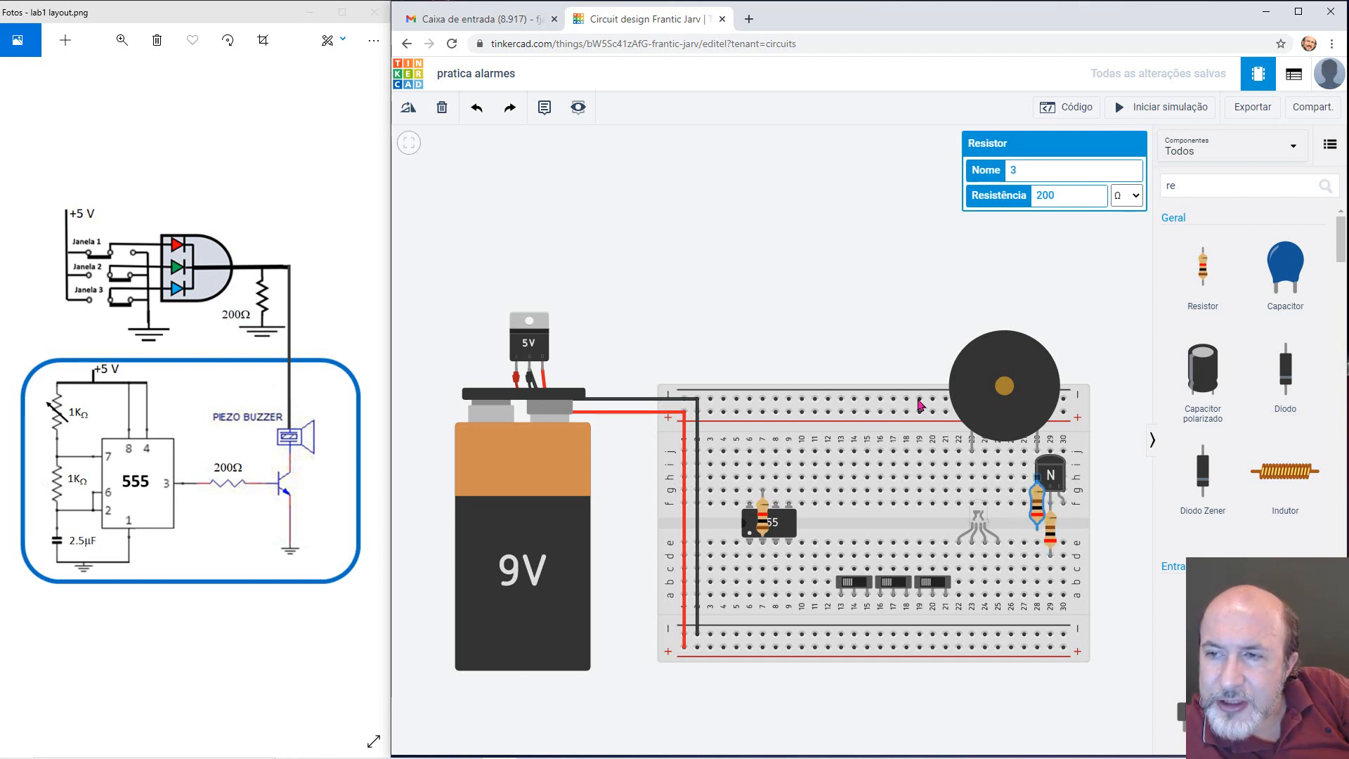
key("ctrl+v")
left_click_drag(918, 398, 932, 435)
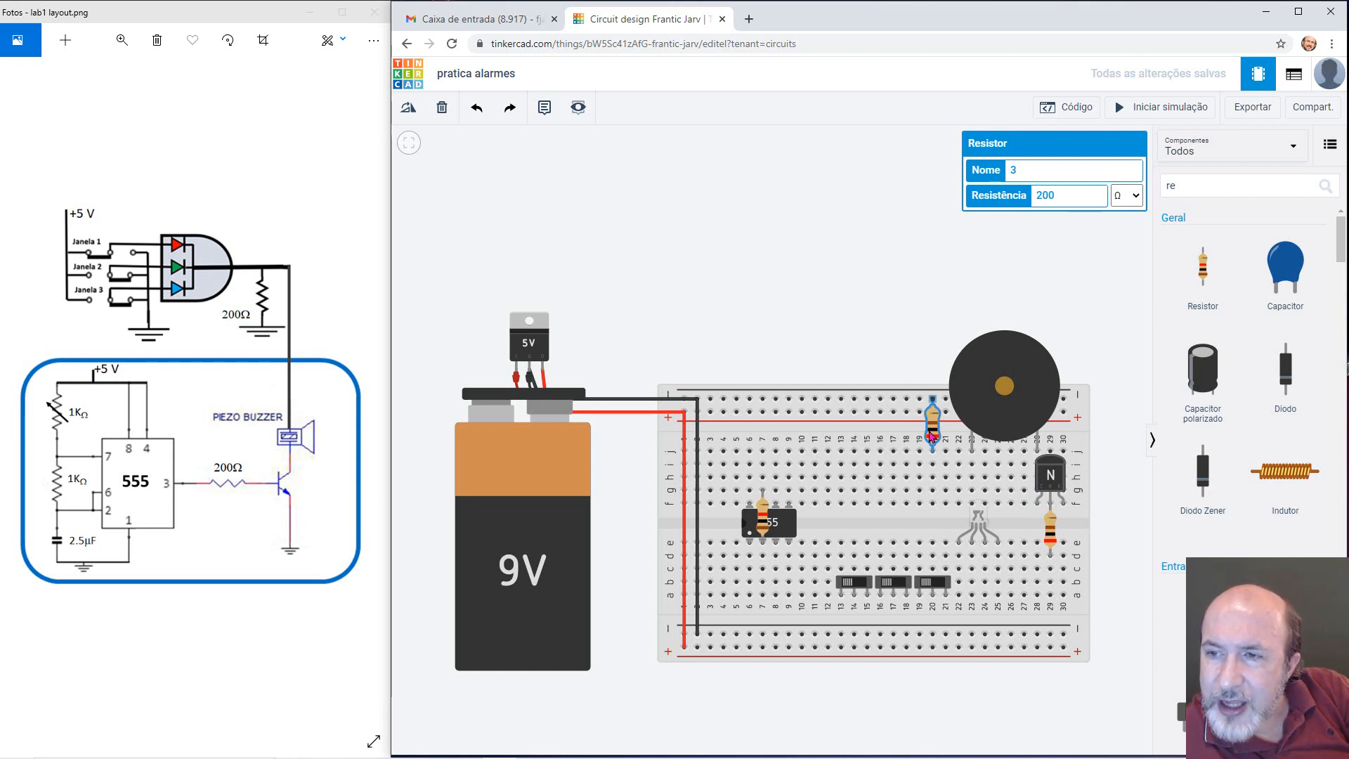
left_click_drag(933, 437, 850, 284)
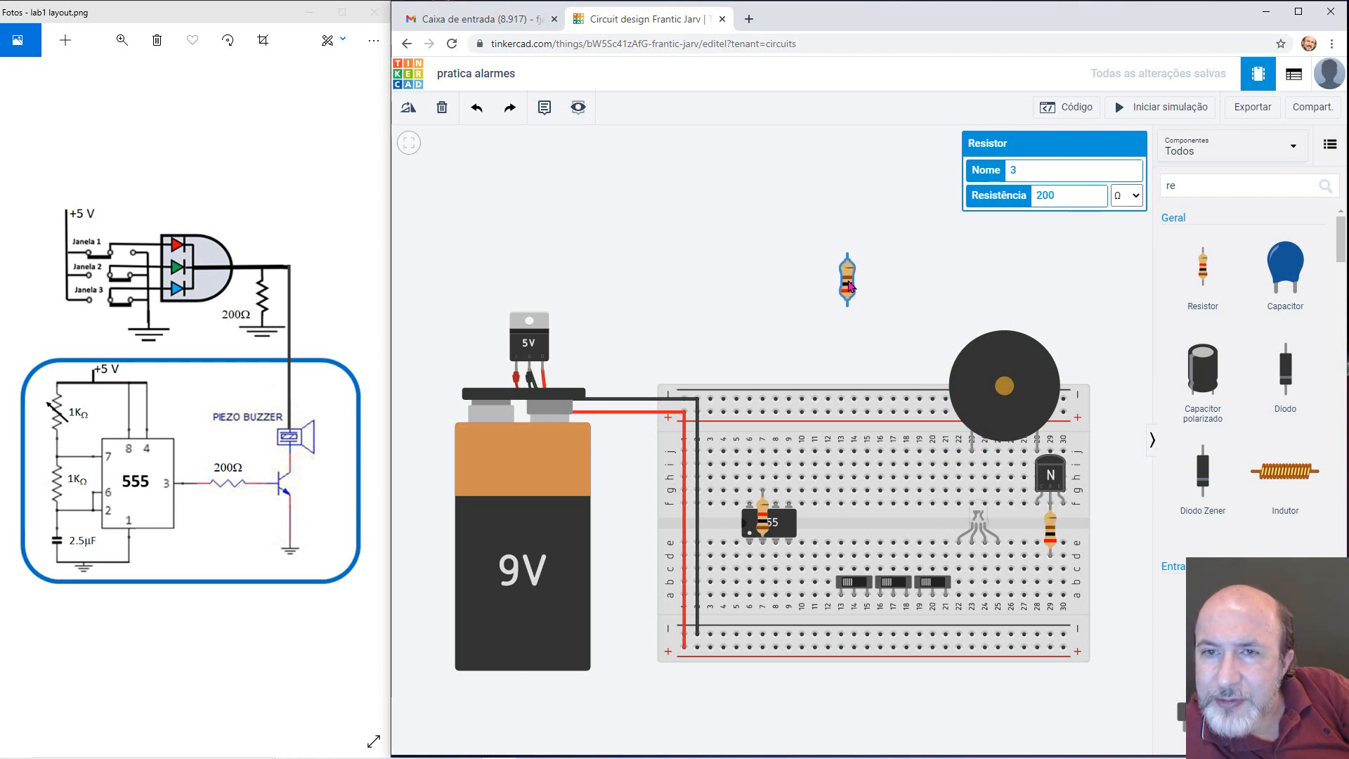
left_click(410, 108)
left_click(411, 107)
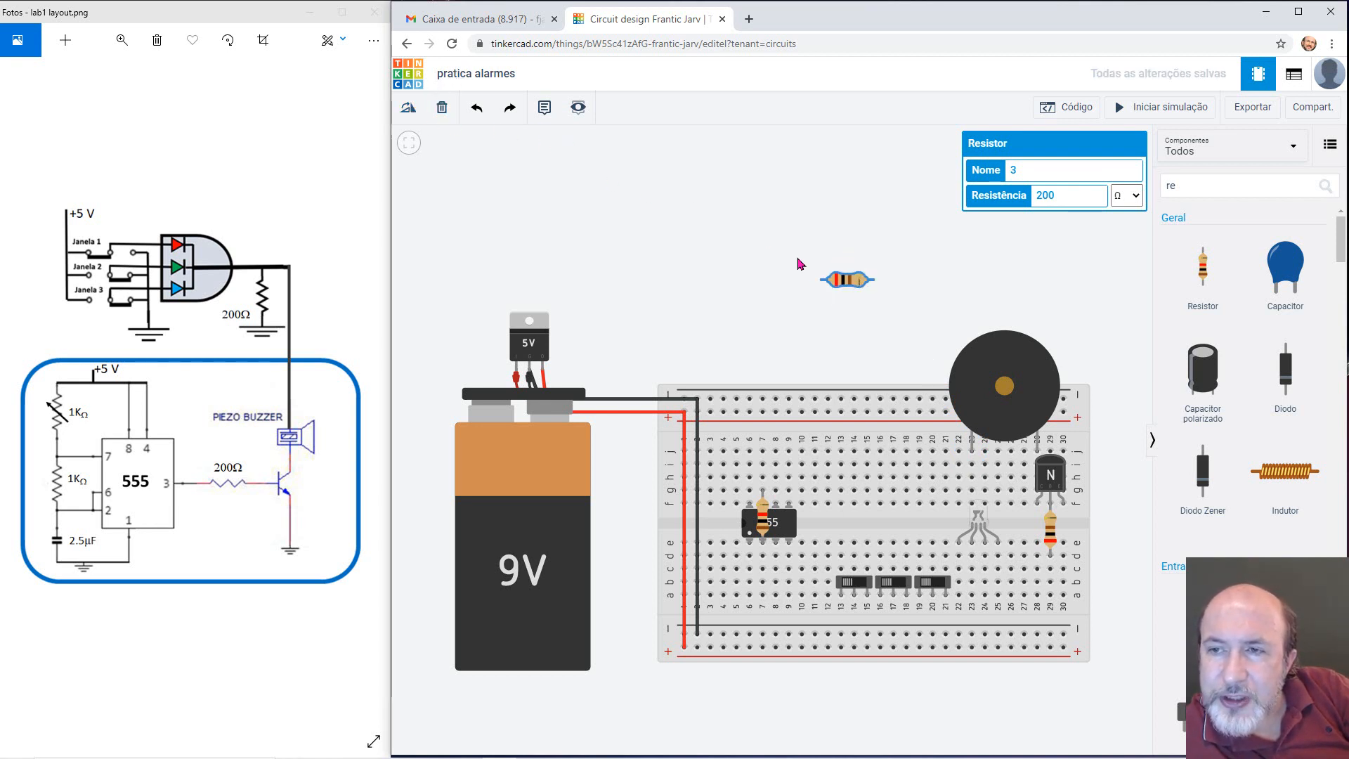
left_click_drag(856, 283, 948, 455)
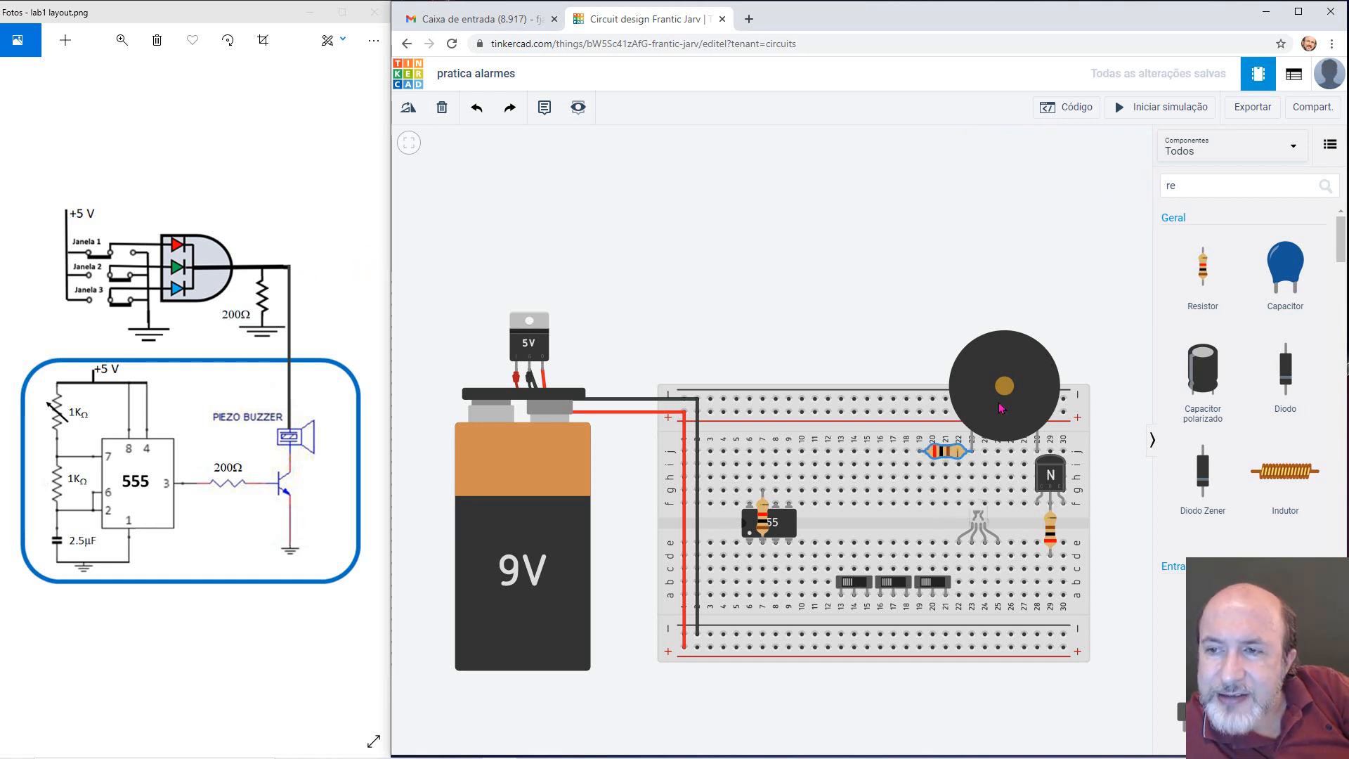
- Bridge the centre gap in column 23 with a green wire and connect the horizontal resistor's column 19 end to the upper negative rail in black
left_click(972, 543)
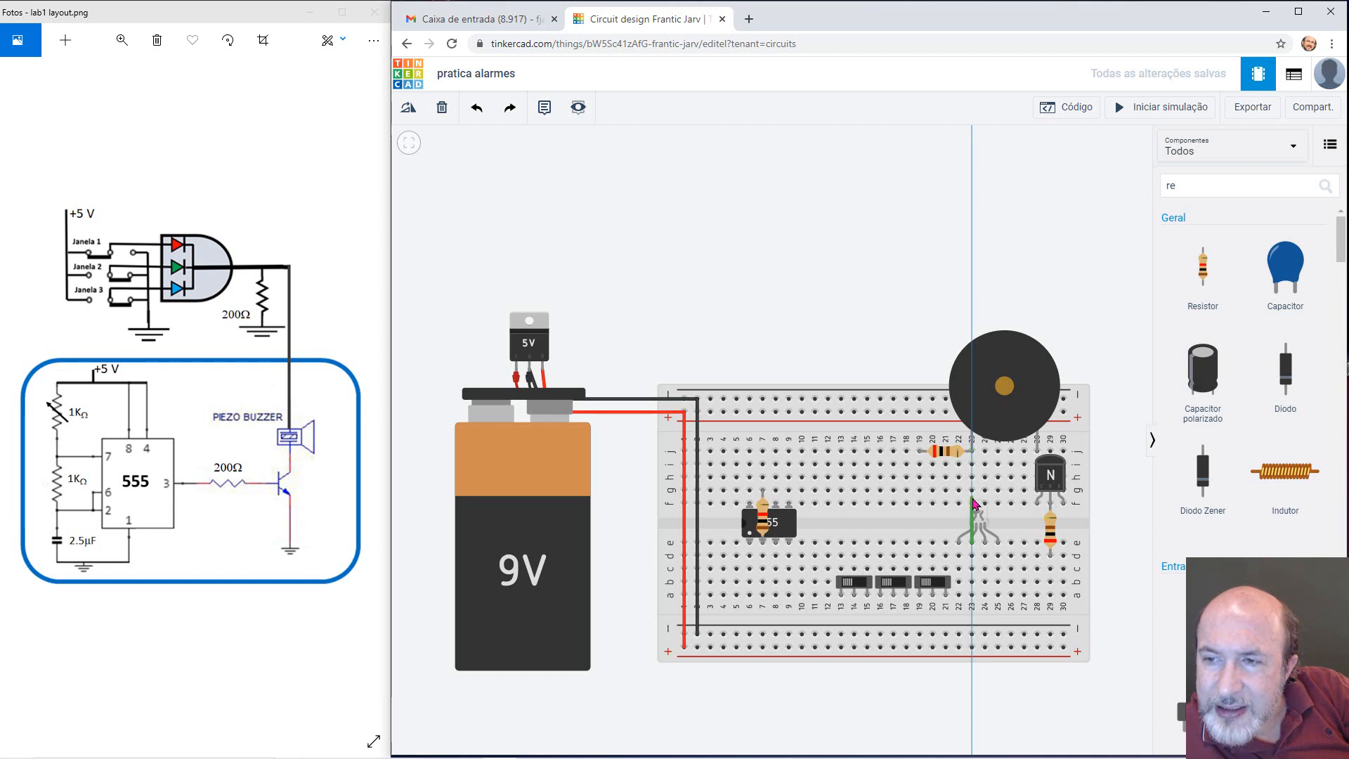
left_click(973, 503)
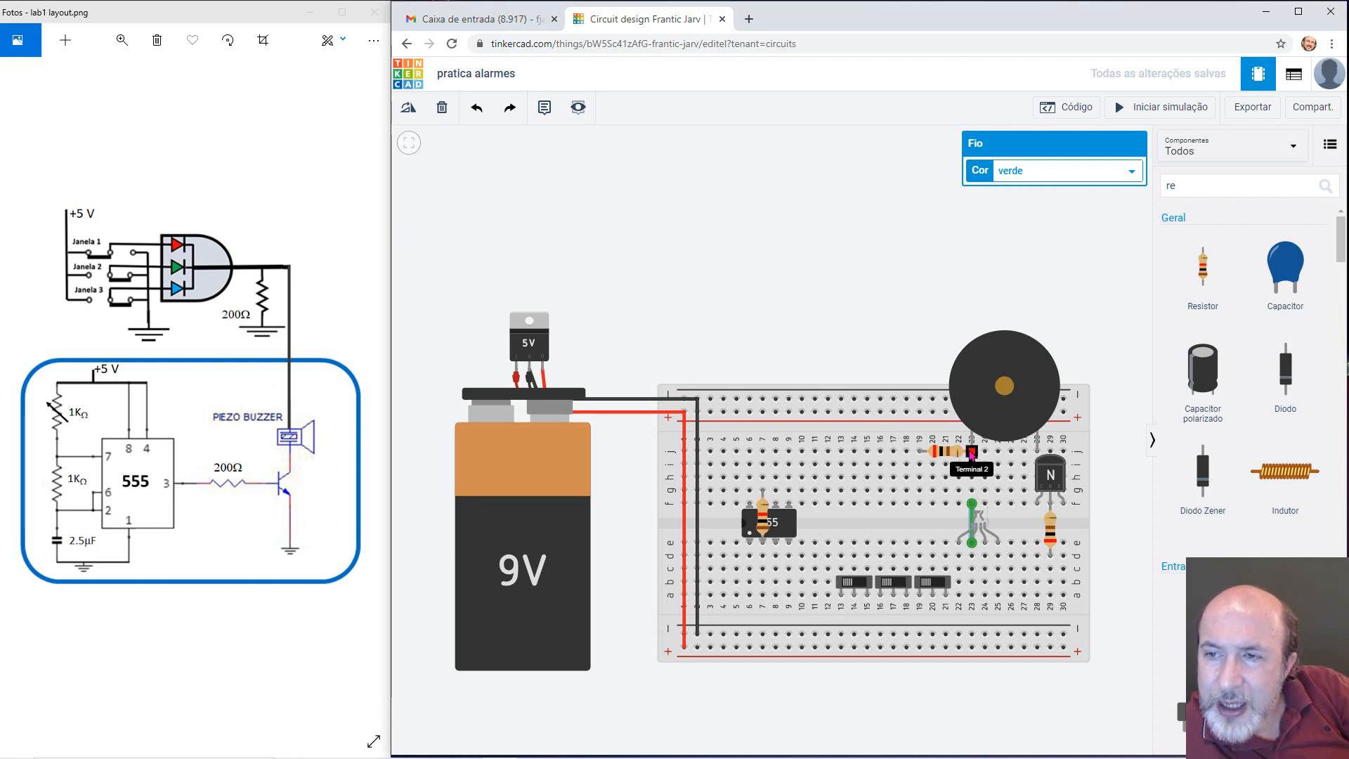
left_click(919, 453)
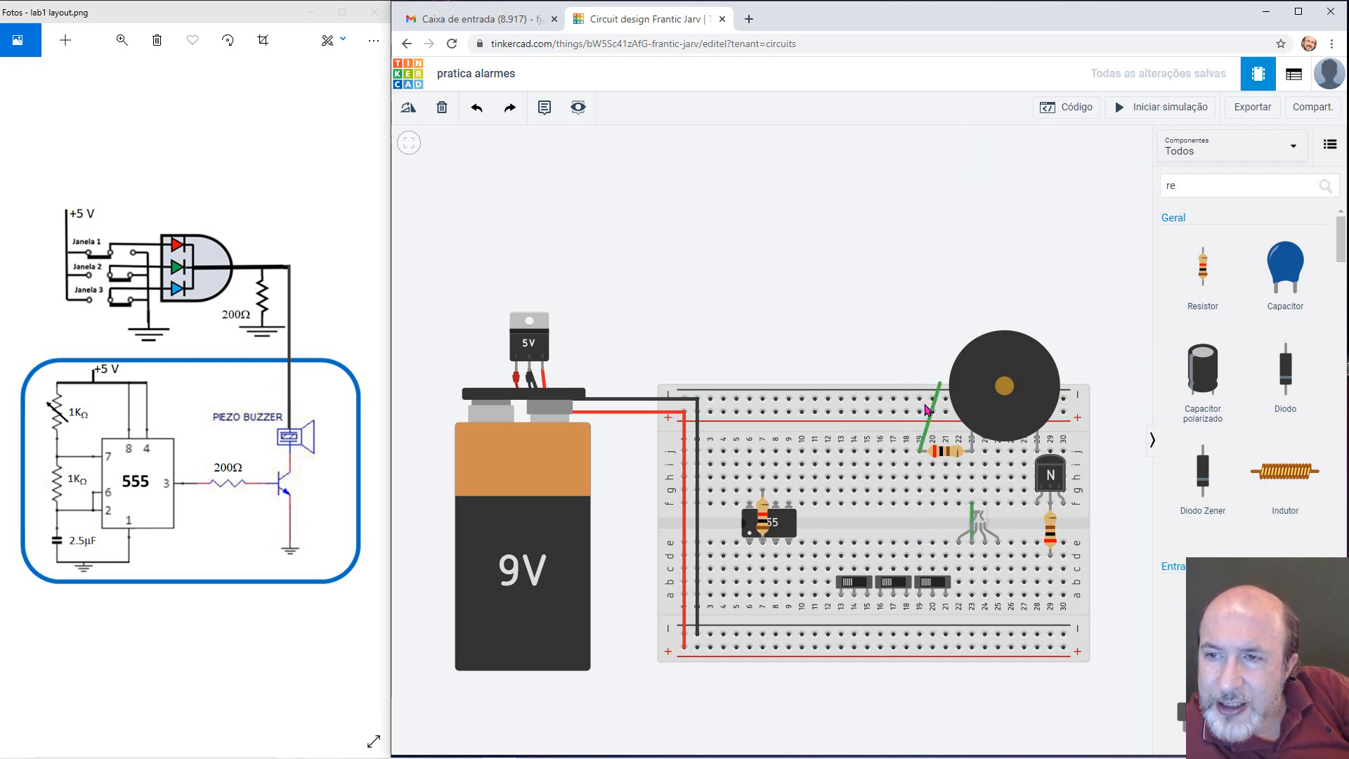
left_click(919, 399)
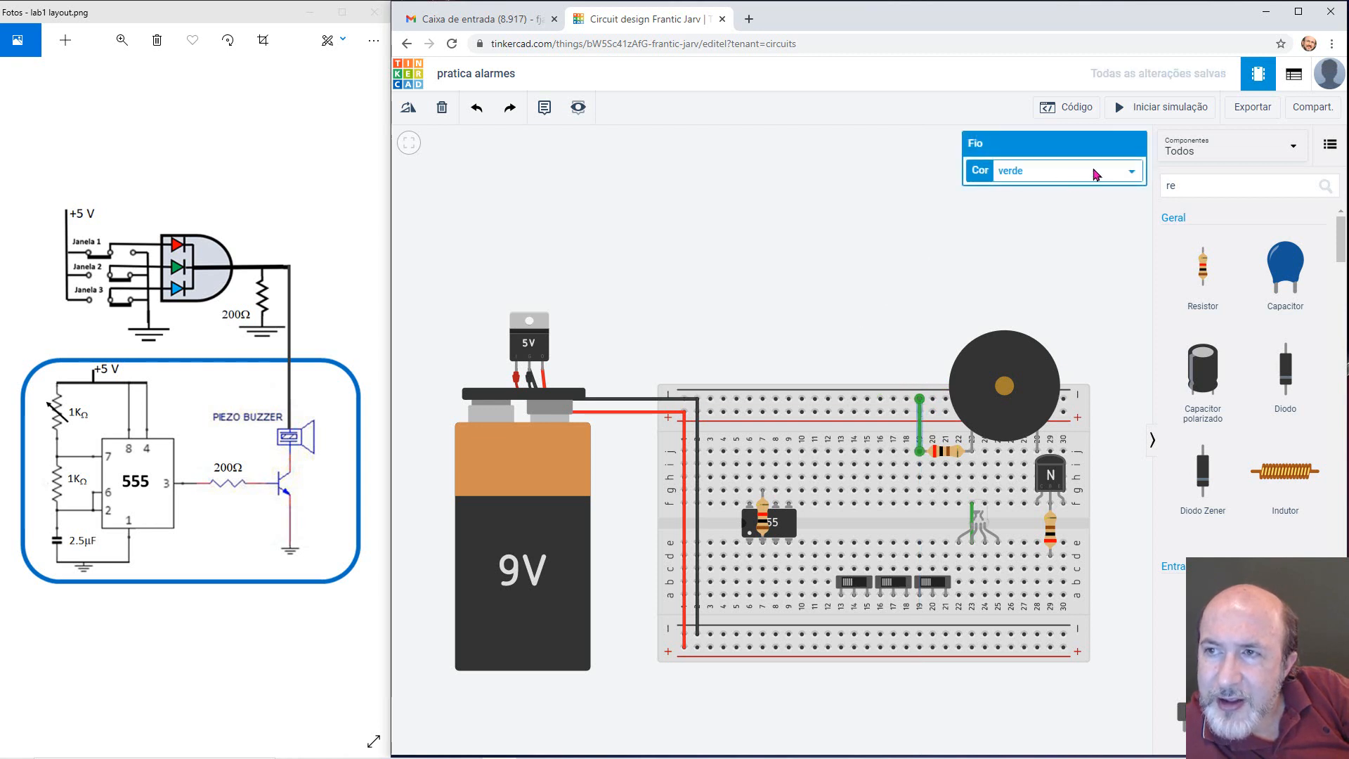
left_click(1124, 179)
left_click(1012, 188)
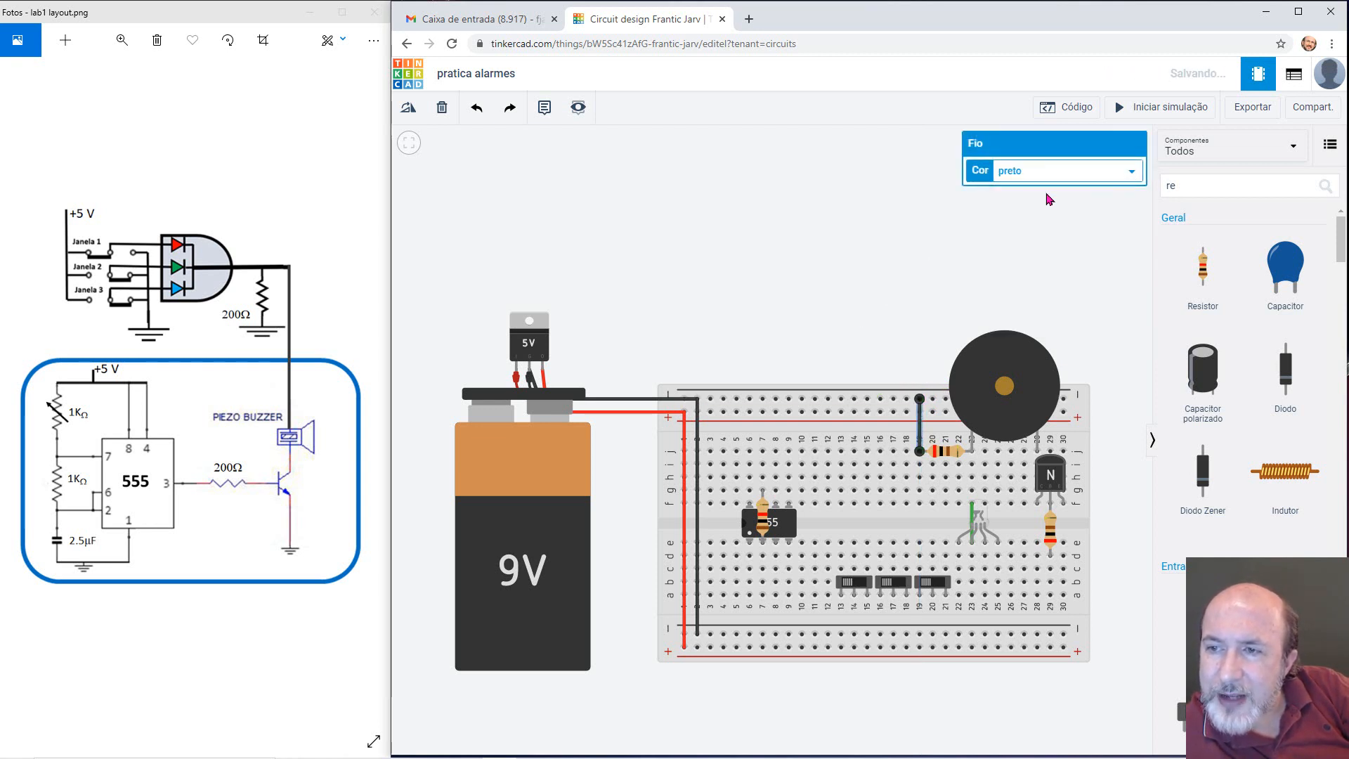
left_click(970, 213)
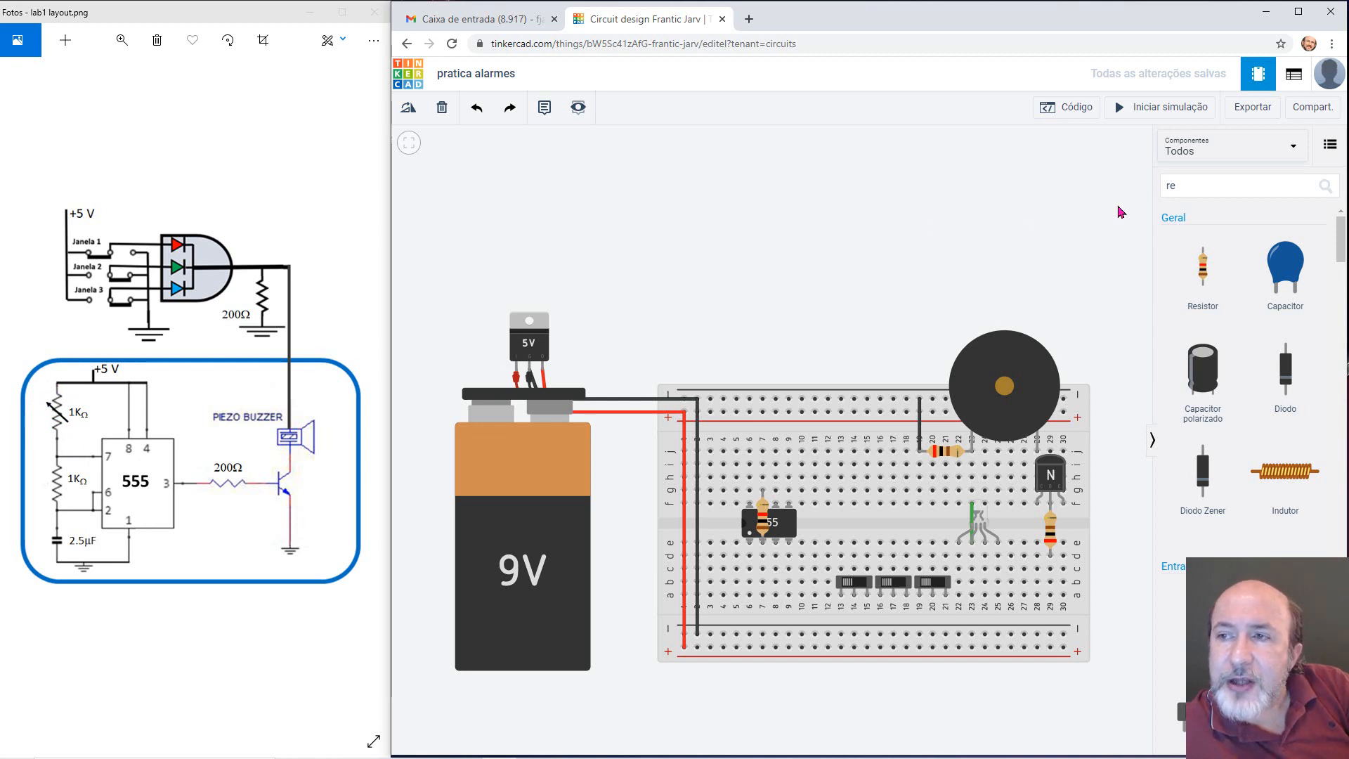
- Search for "pot", place the Potentiometer above the breadboard and rotate it a quarter turn clockwise so its terminals face left
left_click(1194, 182)
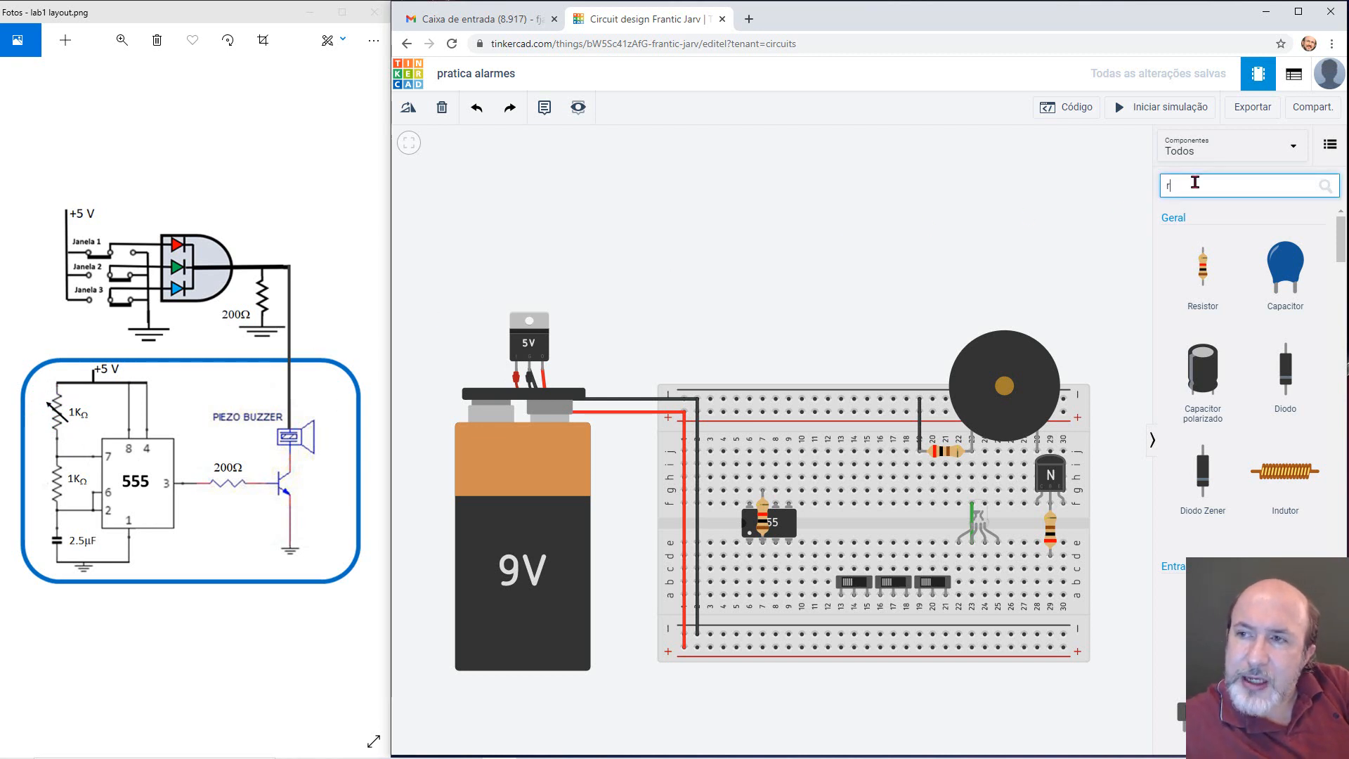
key("BackSpace")
type("pot")
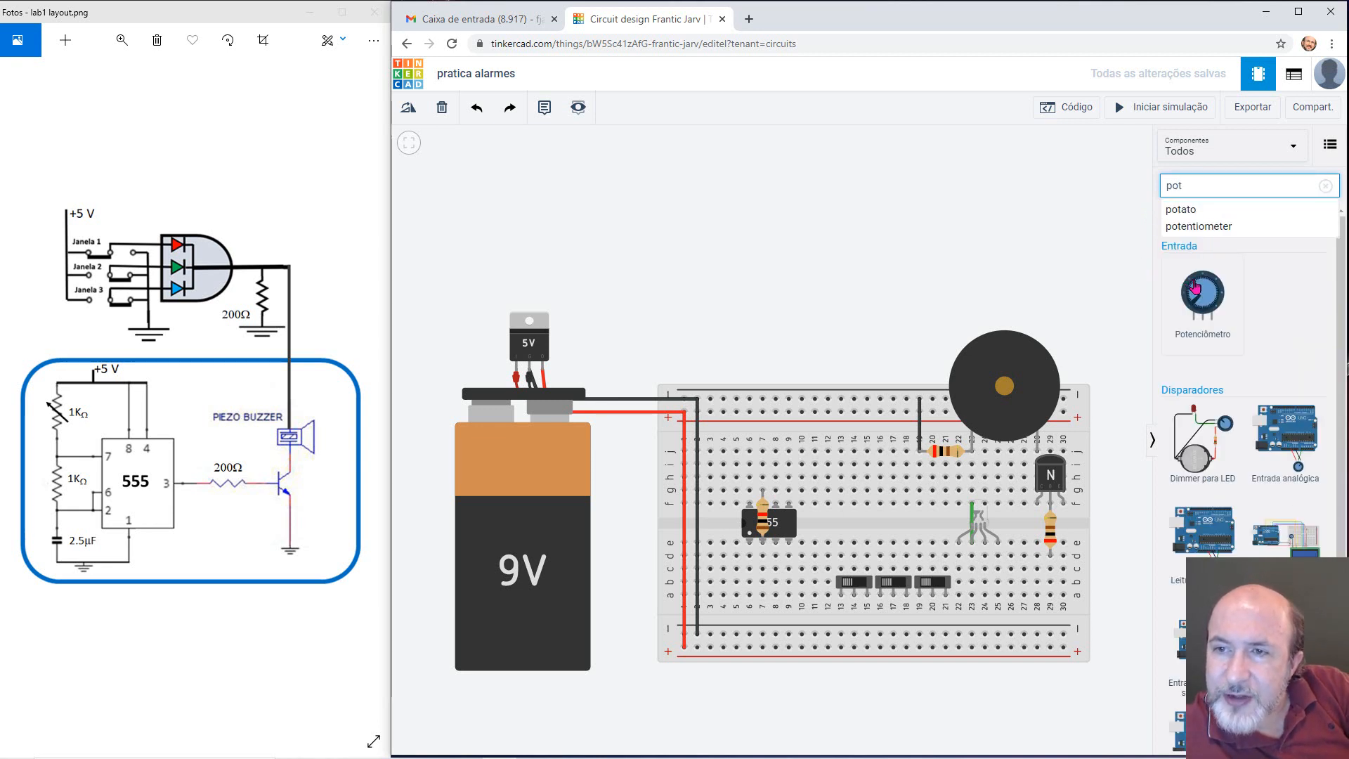
left_click_drag(1196, 287, 782, 239)
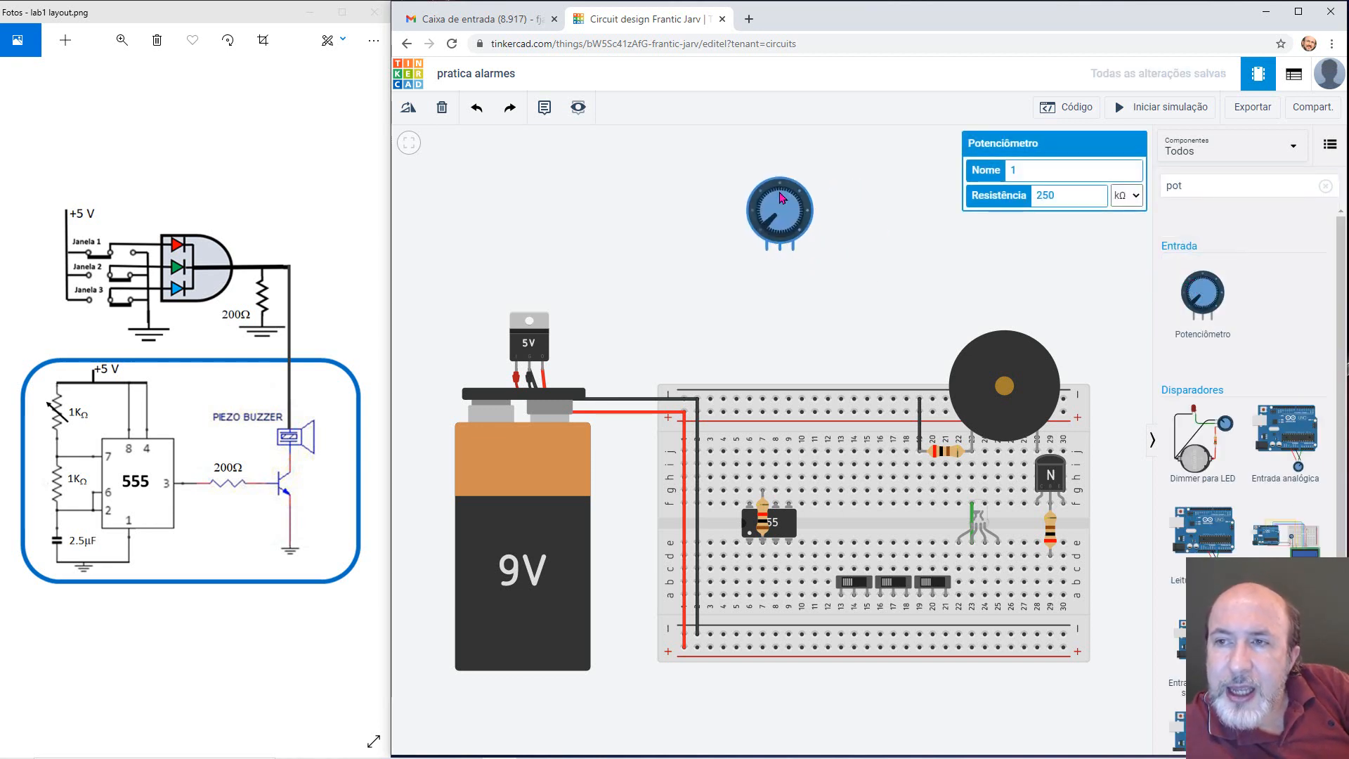
left_click(408, 108)
left_click(408, 107)
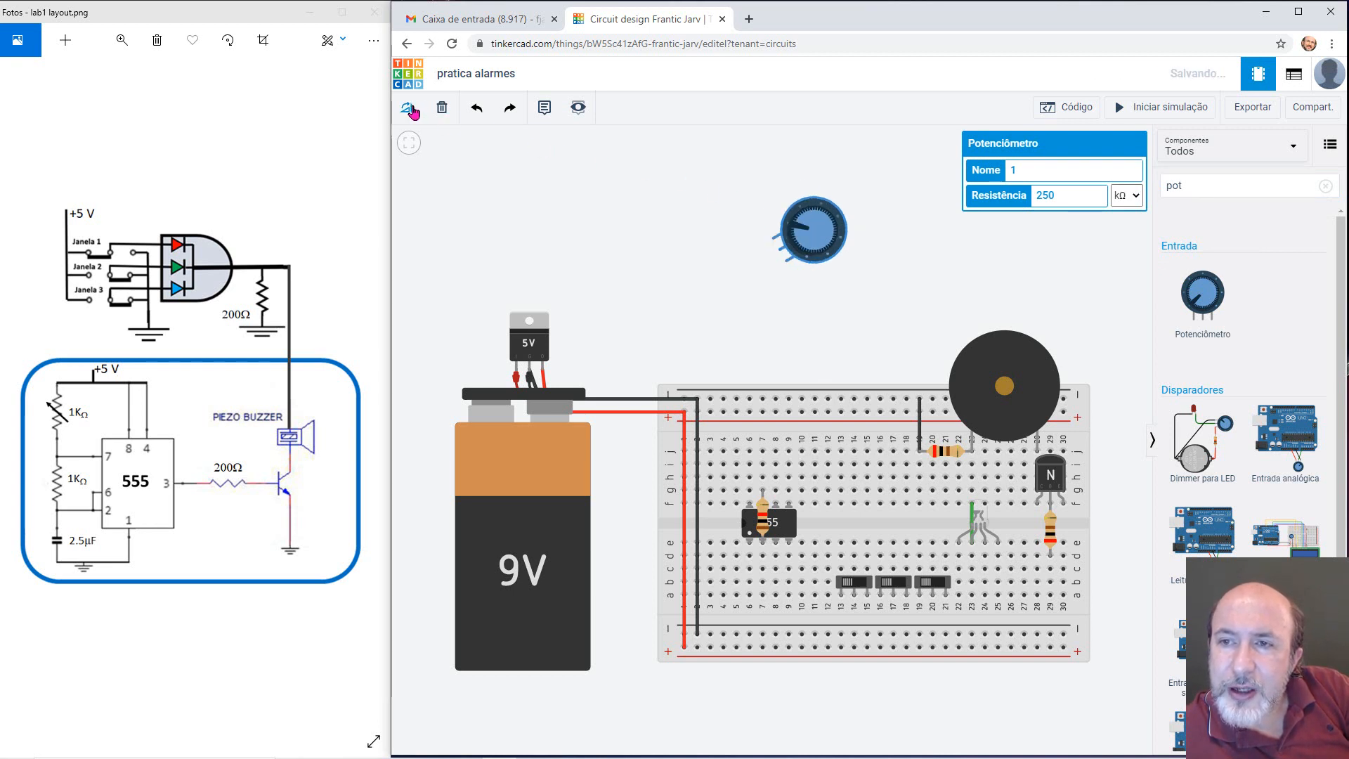
left_click(408, 108)
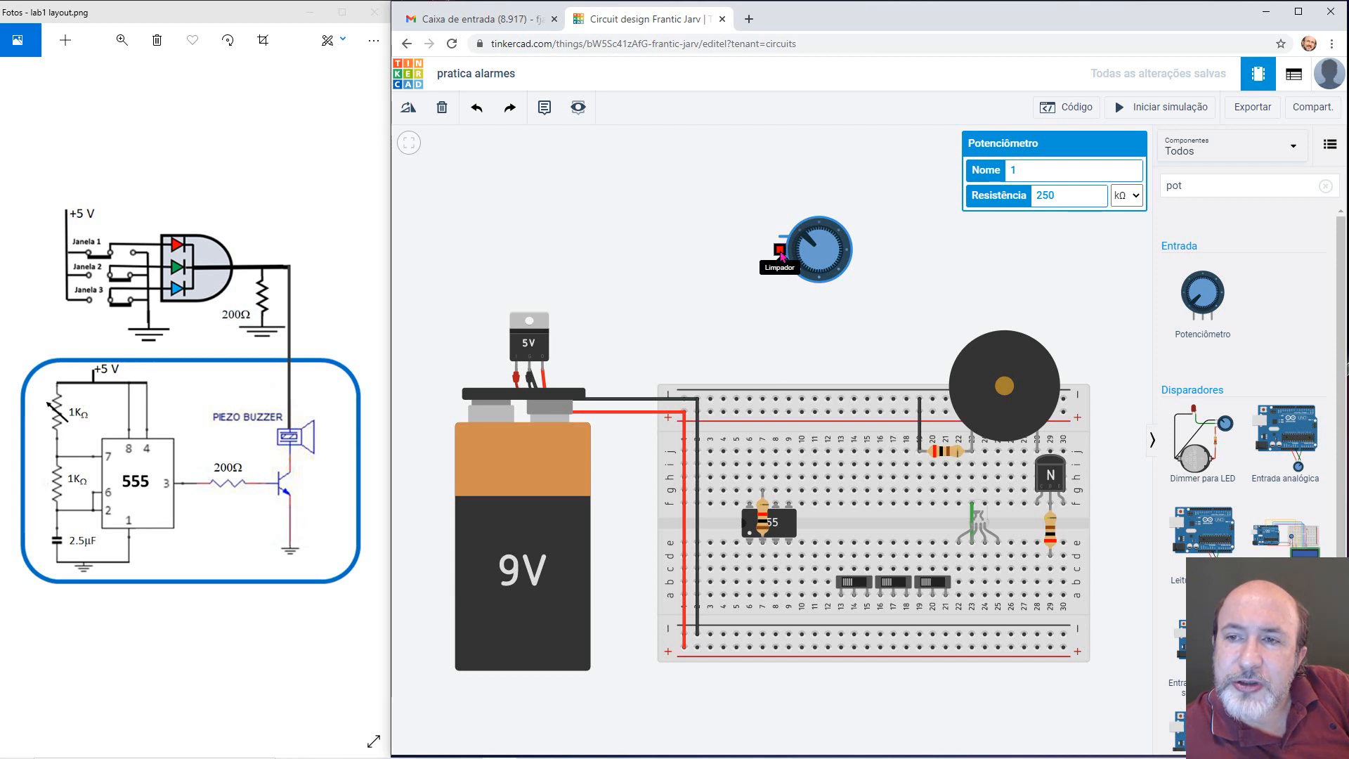
- Connect the potentiometer's wiper to its neighbouring lower terminal with a green wire, and select the potentiometer
left_click(780, 251)
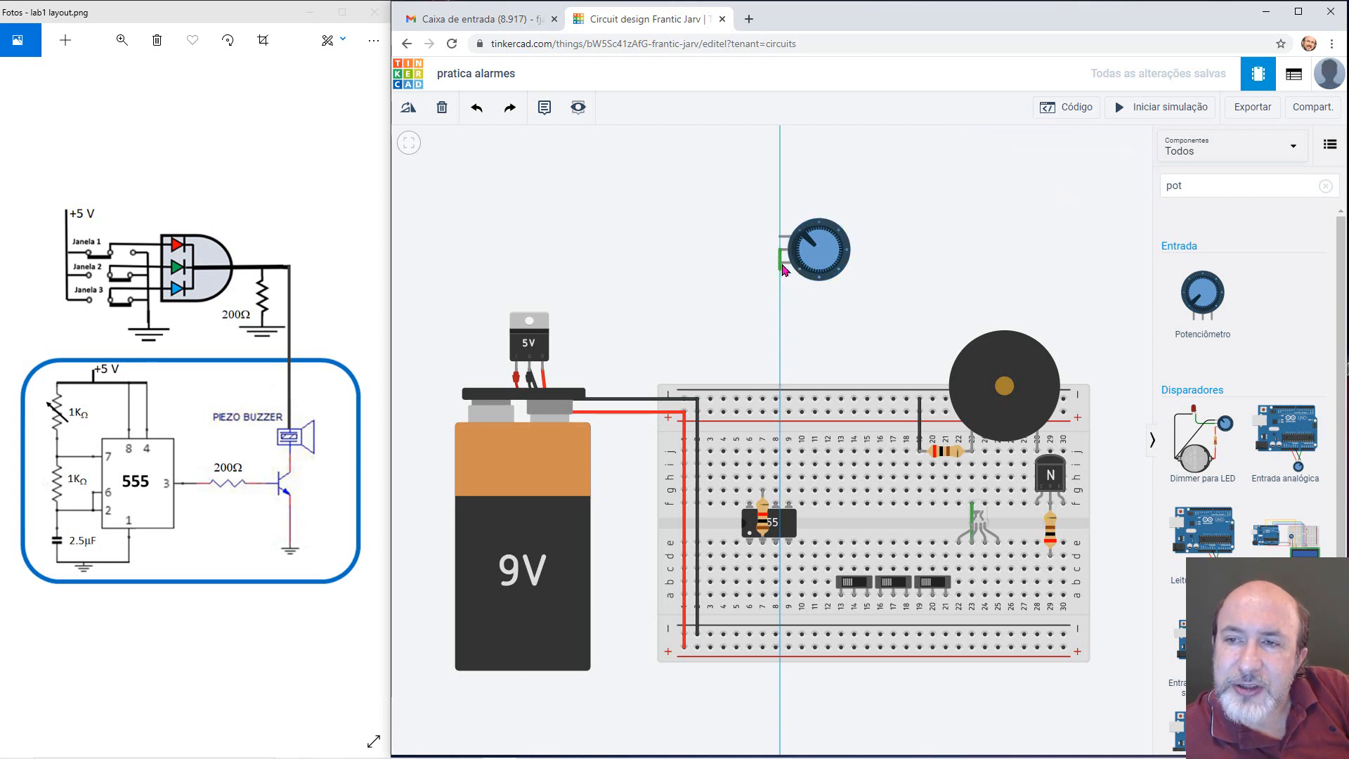
left_click(781, 263)
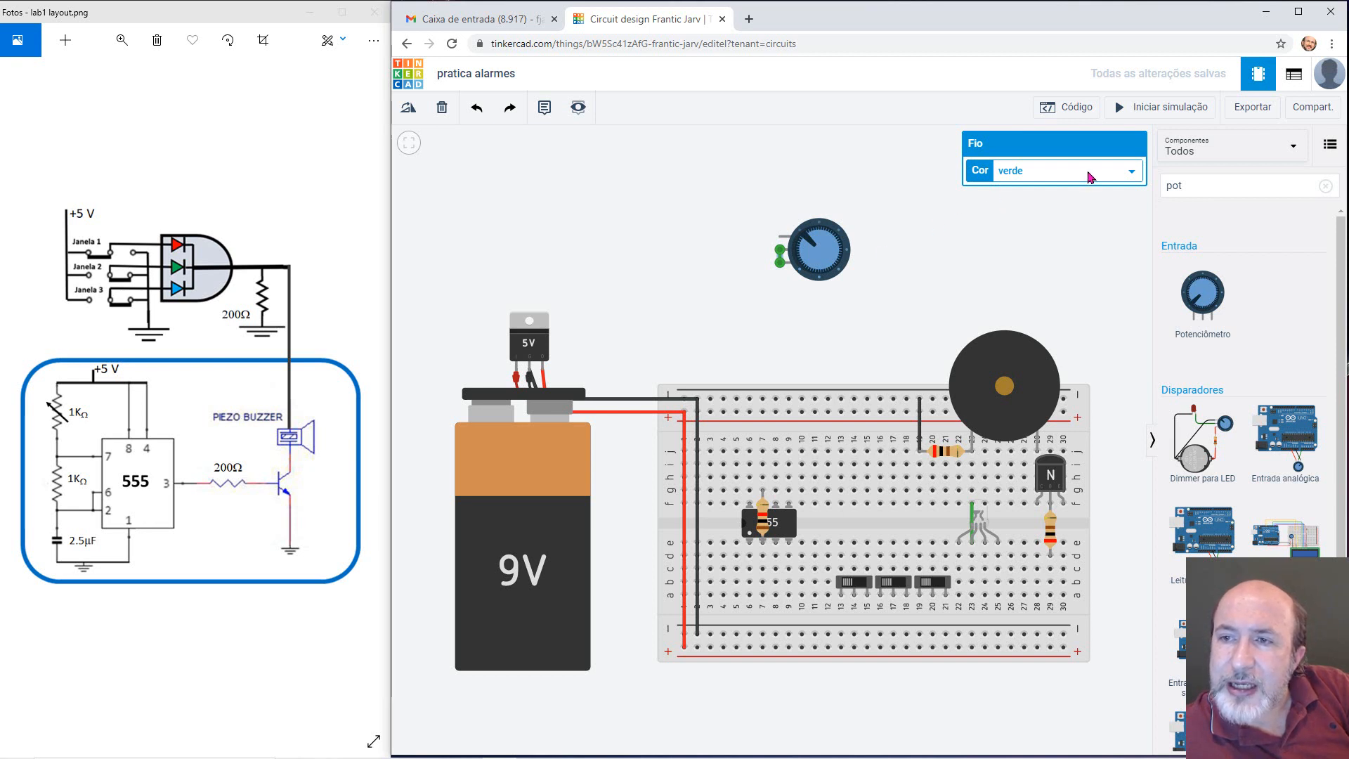
left_click(804, 253)
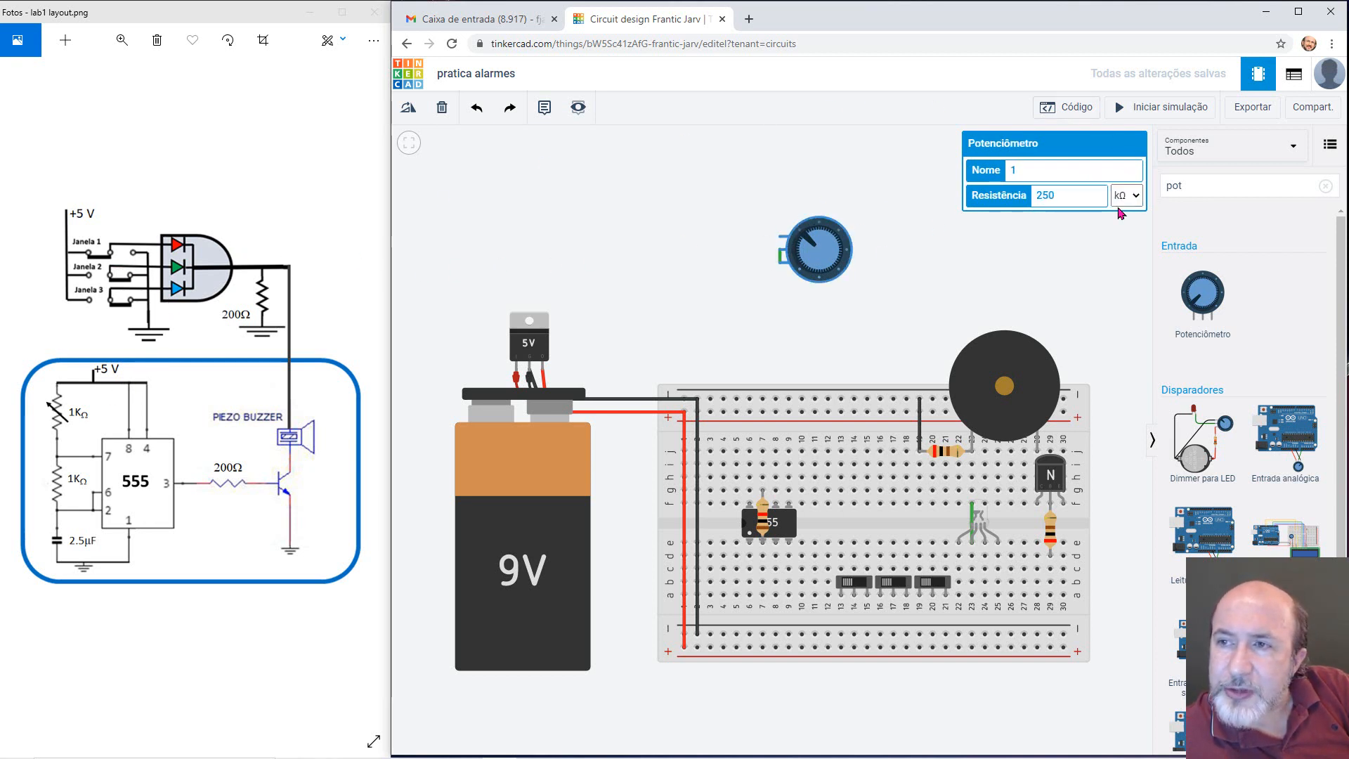
- Set the potentiometer's resistance to 1 kΩ
left_click(1064, 189)
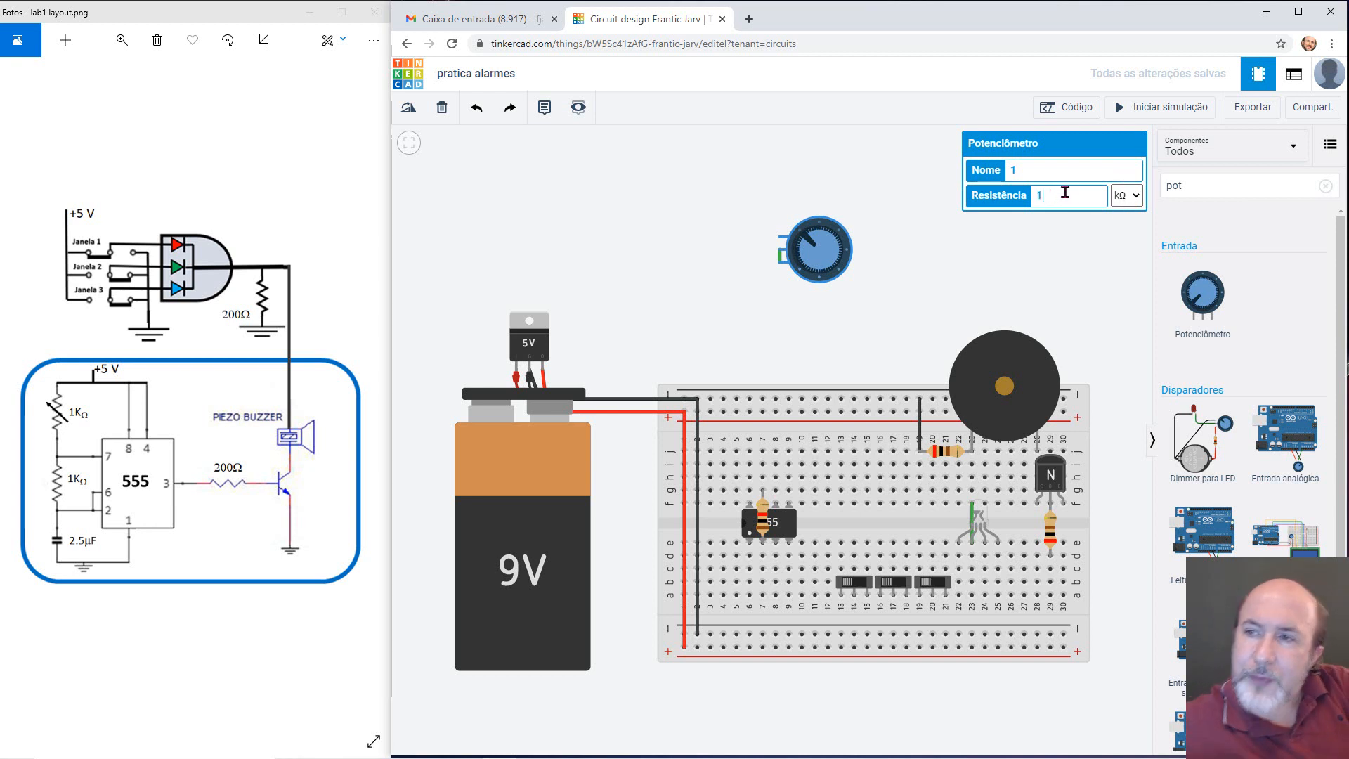
left_click(931, 243)
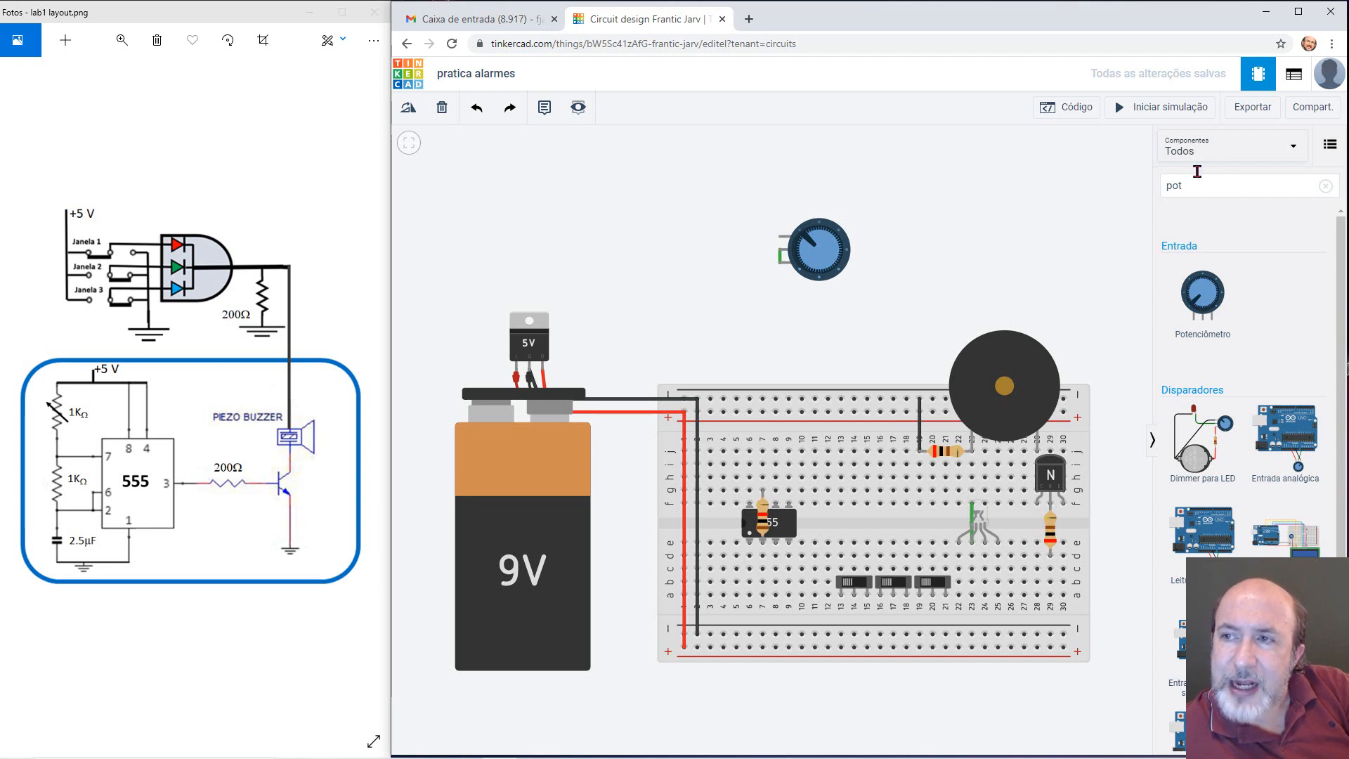
- Search the components for "mul" and place a multimeter beside the potentiometer, above the battery and breadboard
left_click(1214, 186)
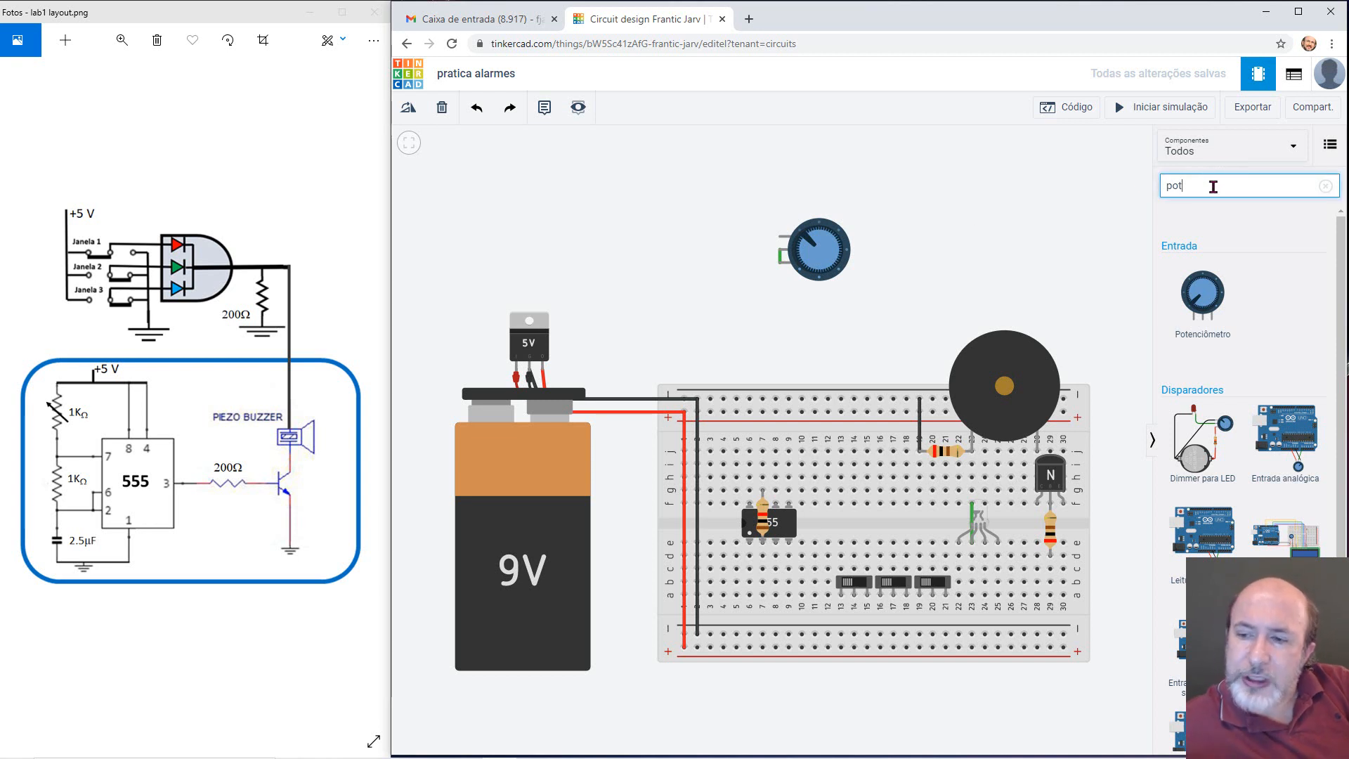
key("BackSpace")
key("BackSpace")
type("mul")
left_click_drag(1203, 295, 633, 247)
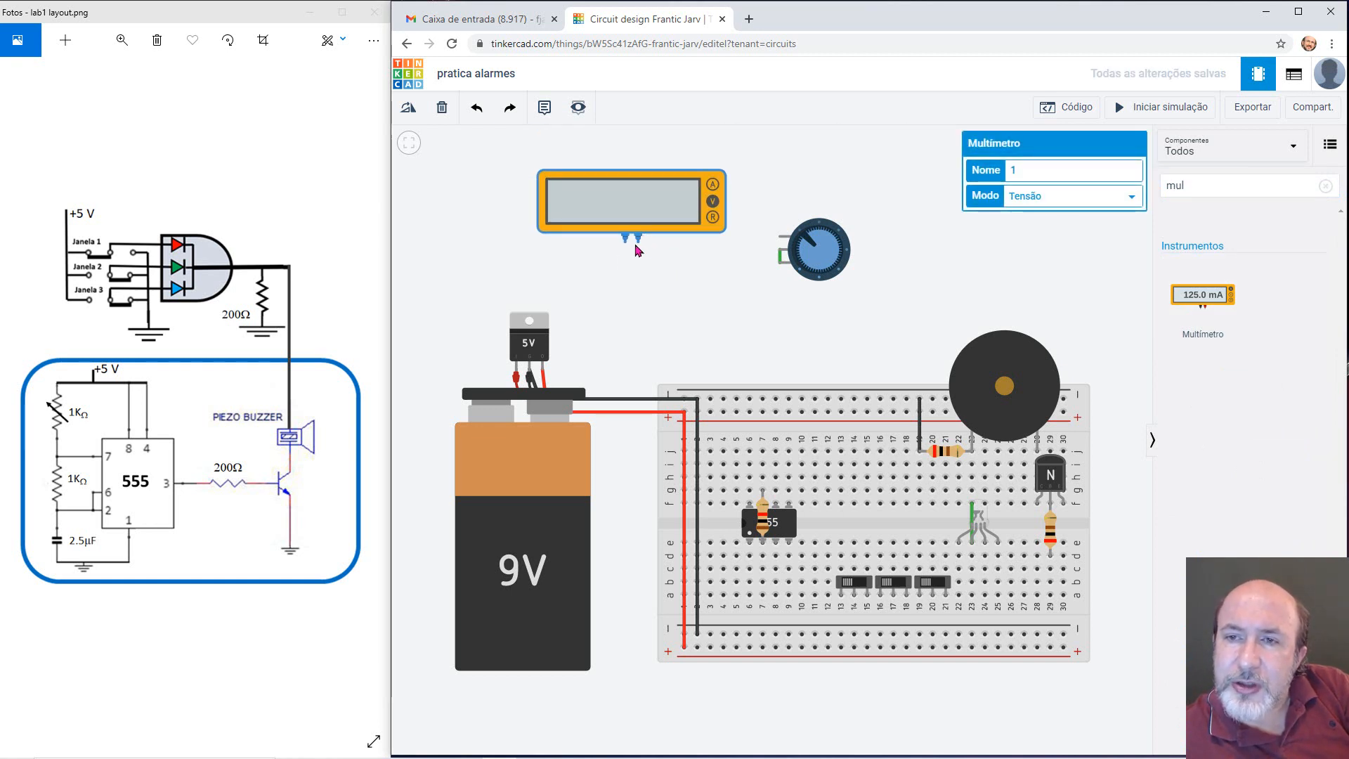
- Wire the multimeter's positive probe to the potentiometer's upper terminal and its negative probe to the wiper, and set its mode to Resistência
left_click(637, 244)
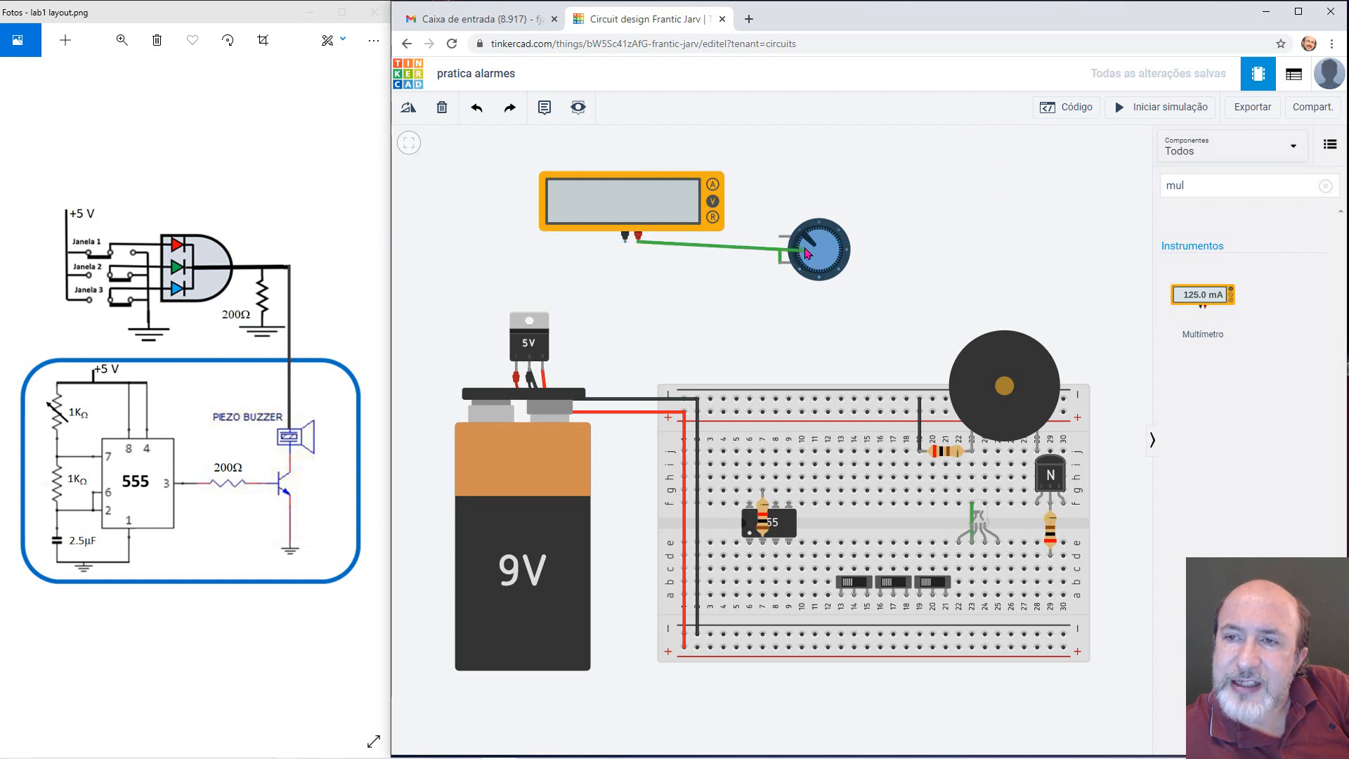
left_click(780, 239)
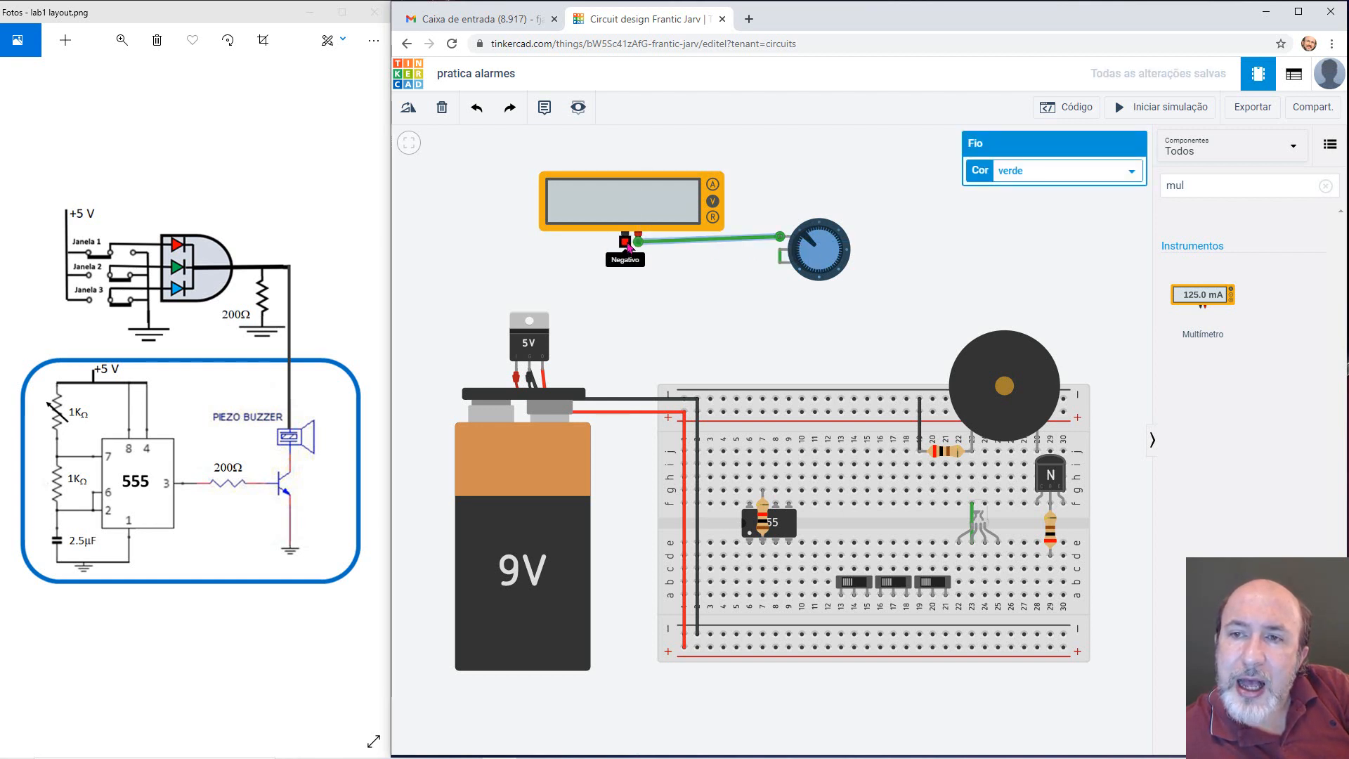
left_click(626, 243)
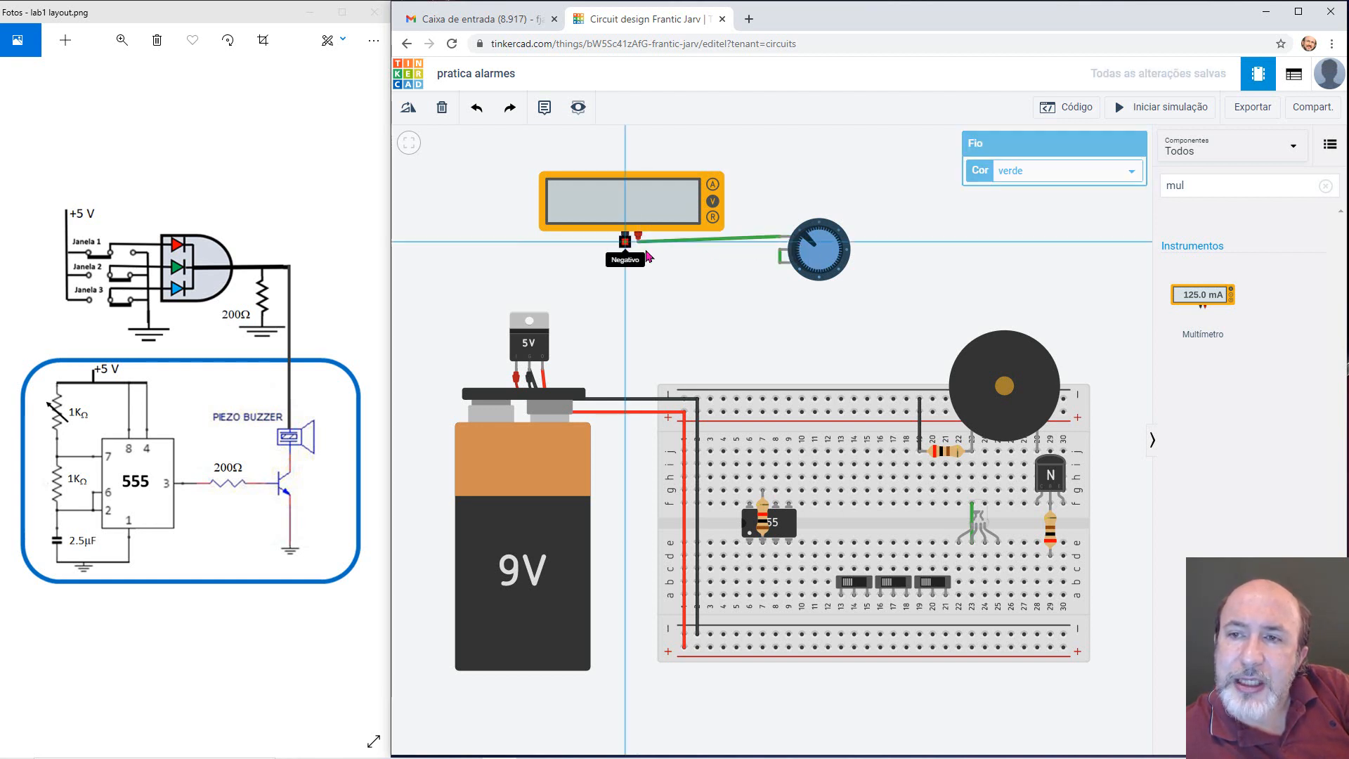
left_click(780, 251)
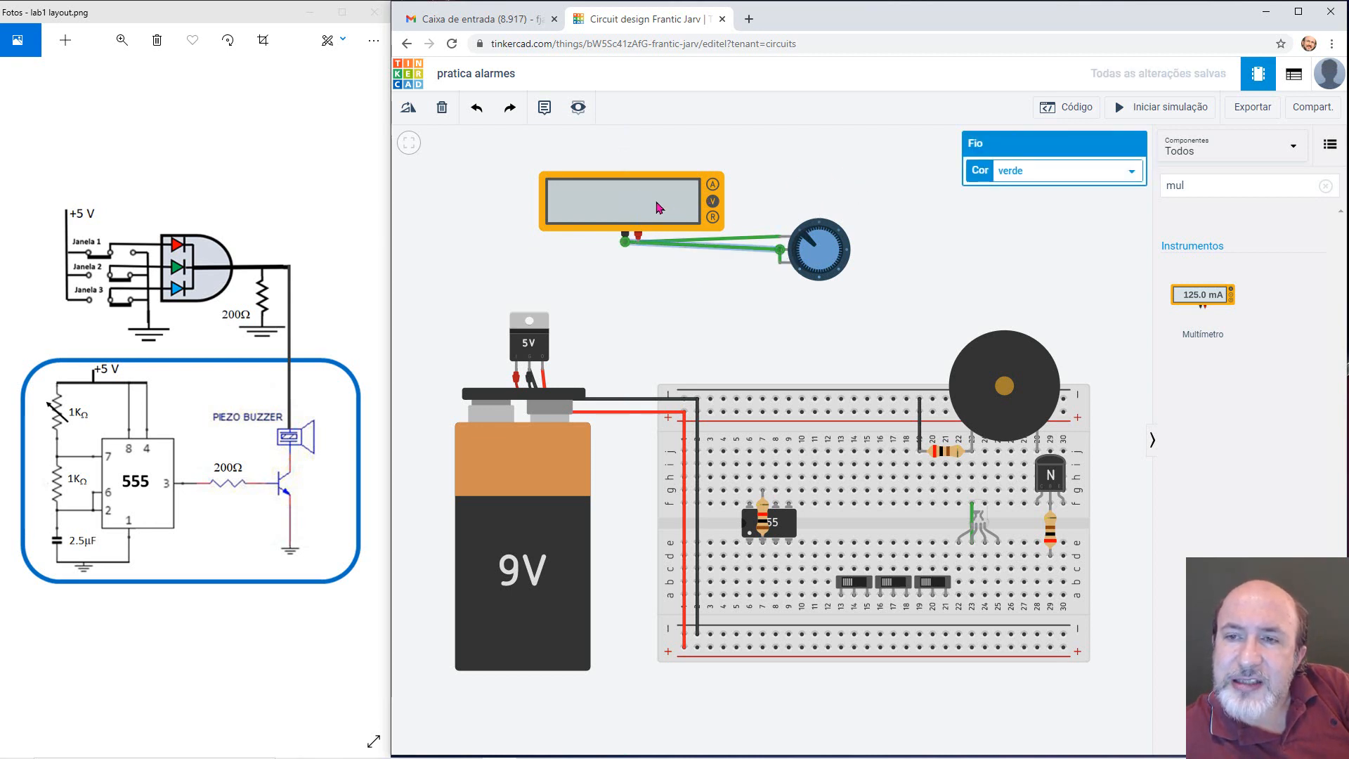
left_click(711, 203)
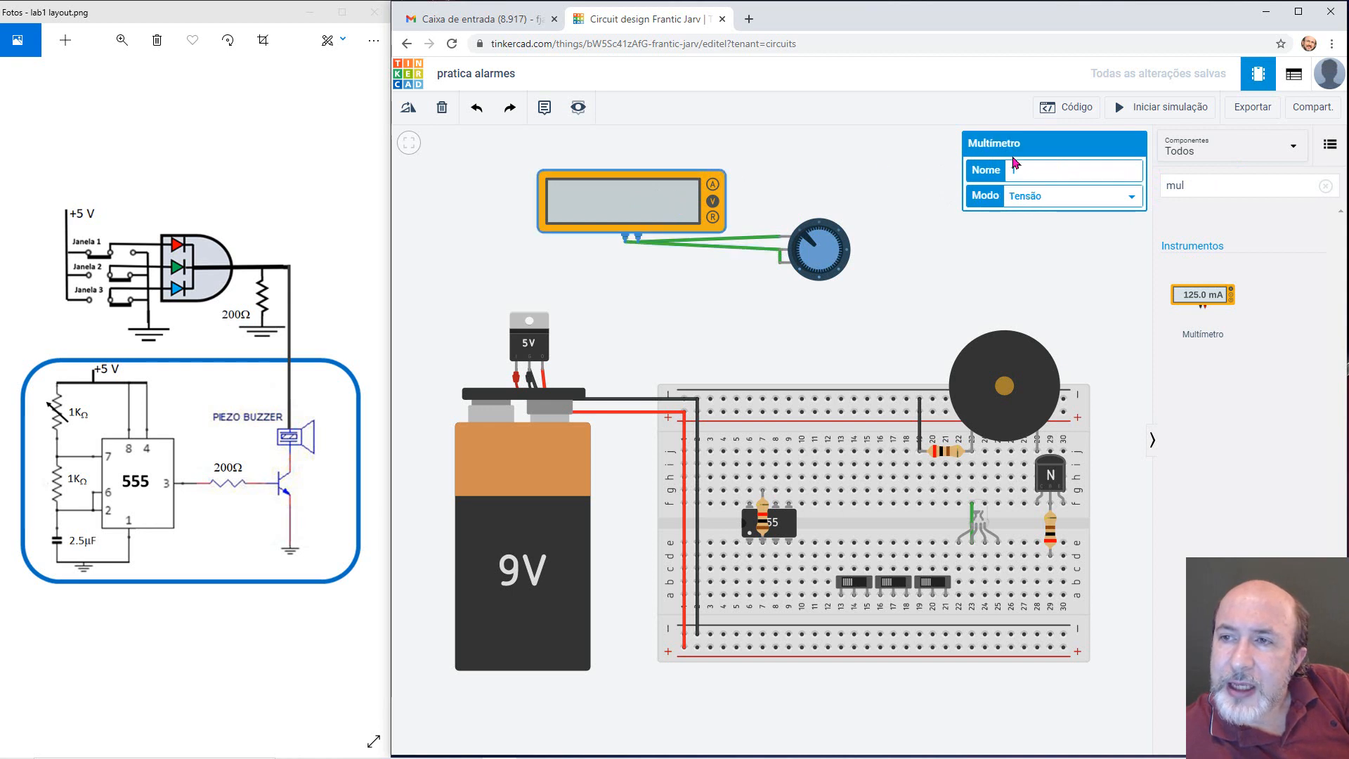
left_click(1132, 199)
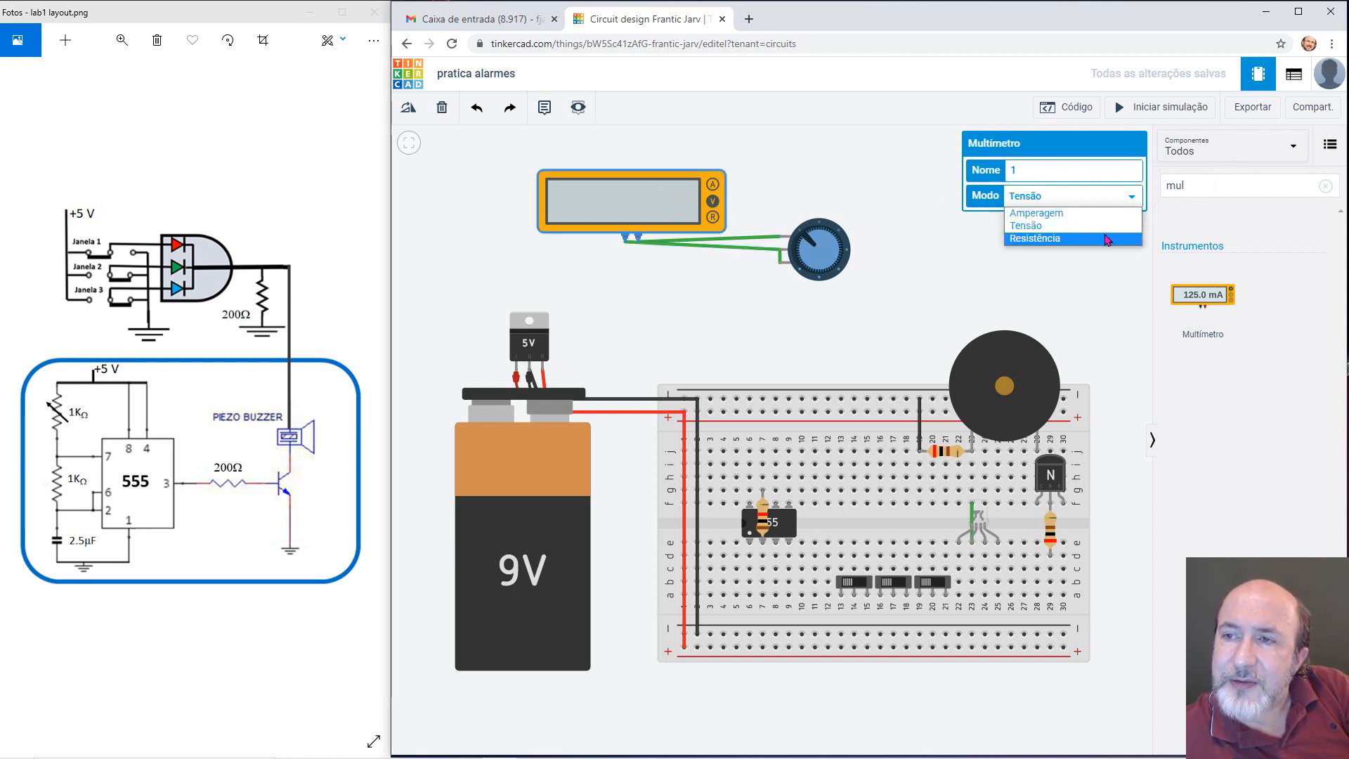
left_click(1107, 239)
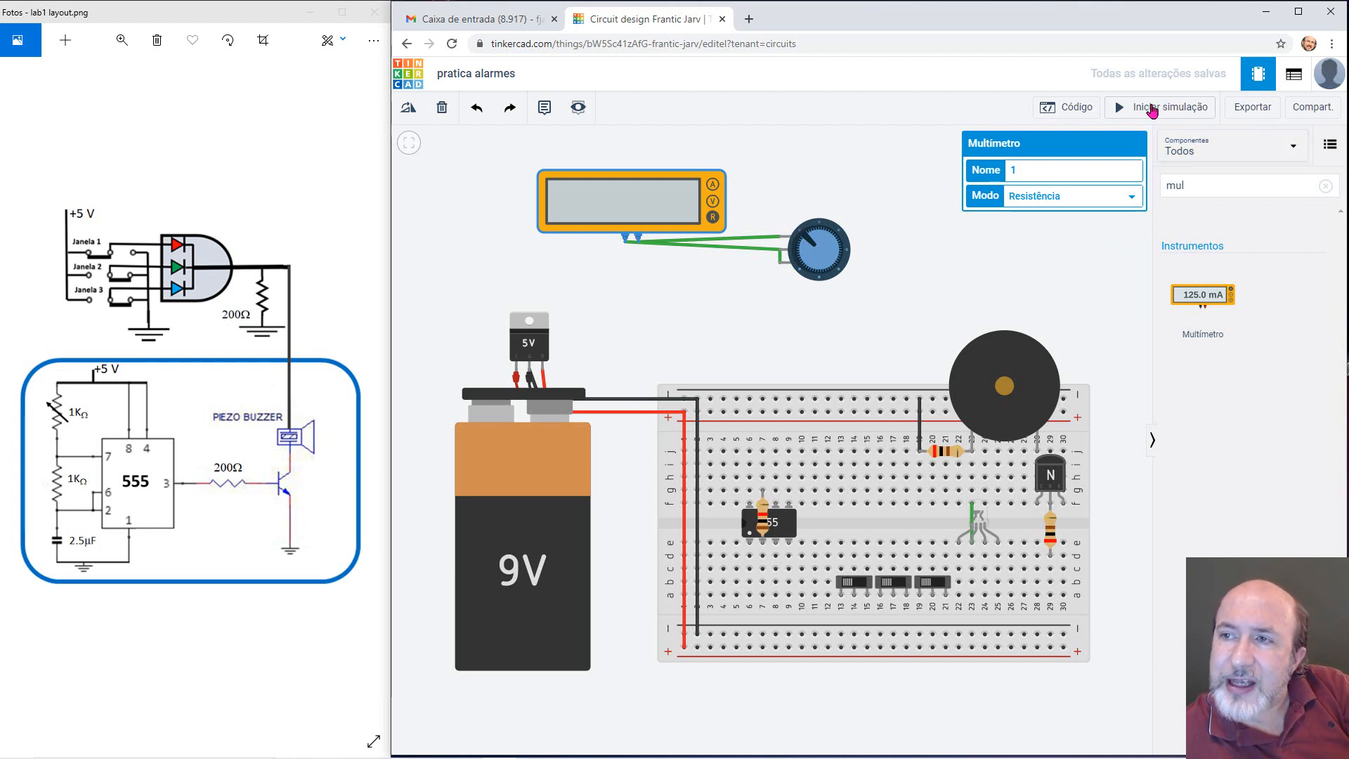
- Run the simulation, turn the potentiometer's knob clockwise to check how the measured resistance varies, and stop the simulation
left_click(1153, 110)
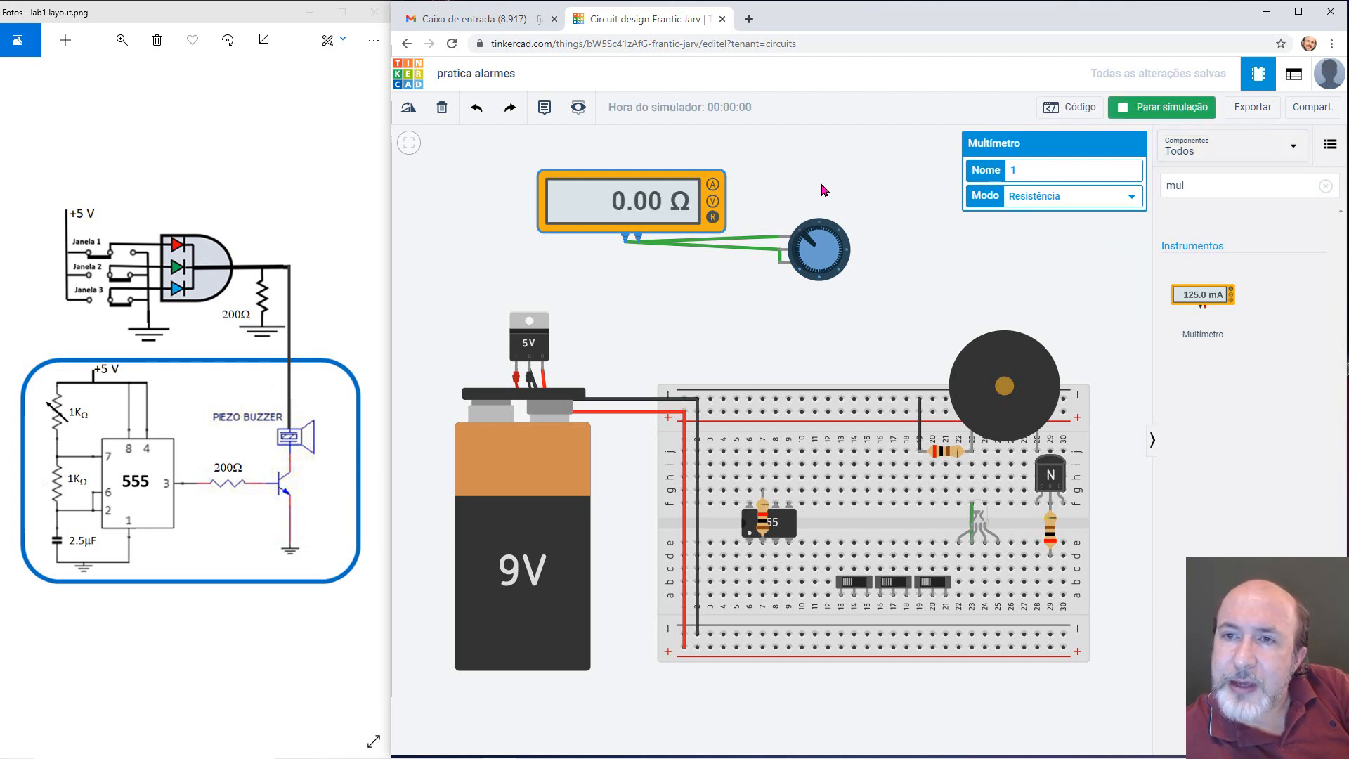
left_click(810, 234)
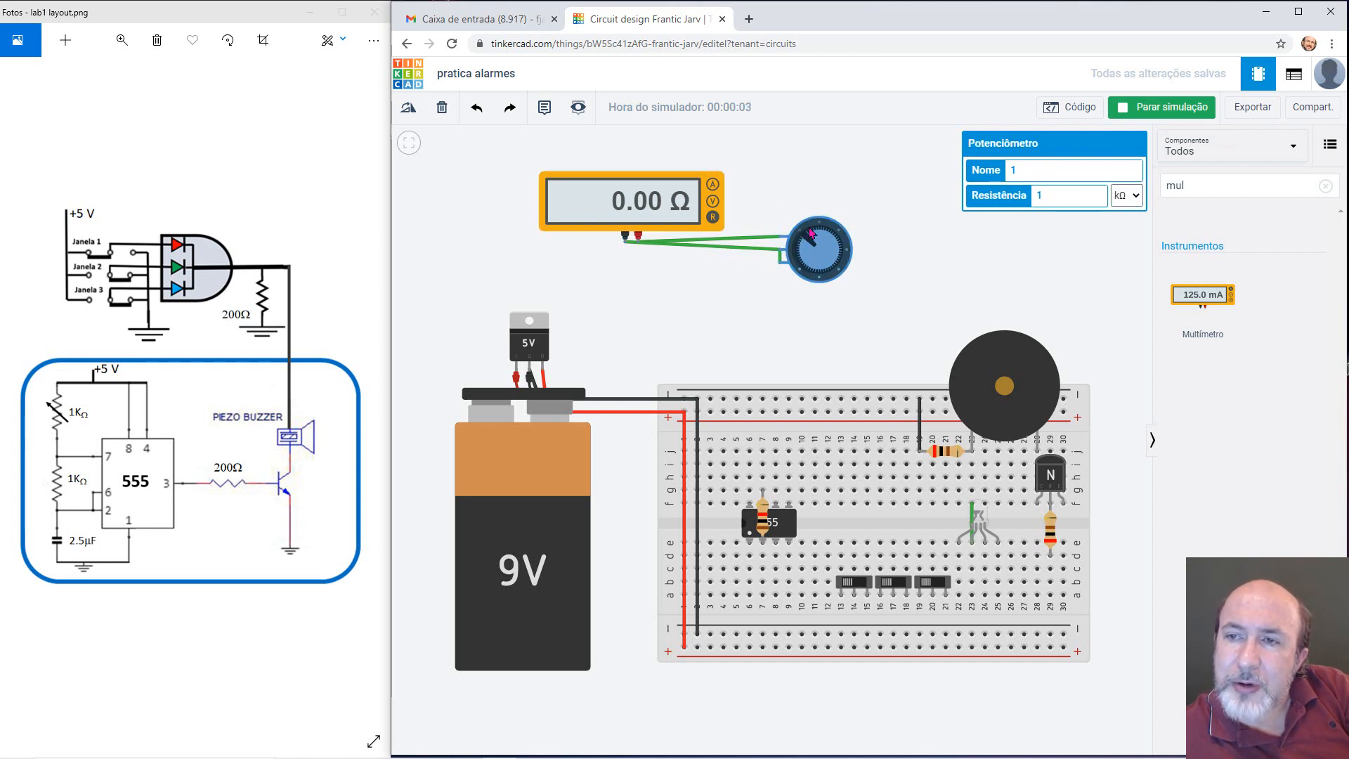
left_click_drag(812, 241, 827, 270)
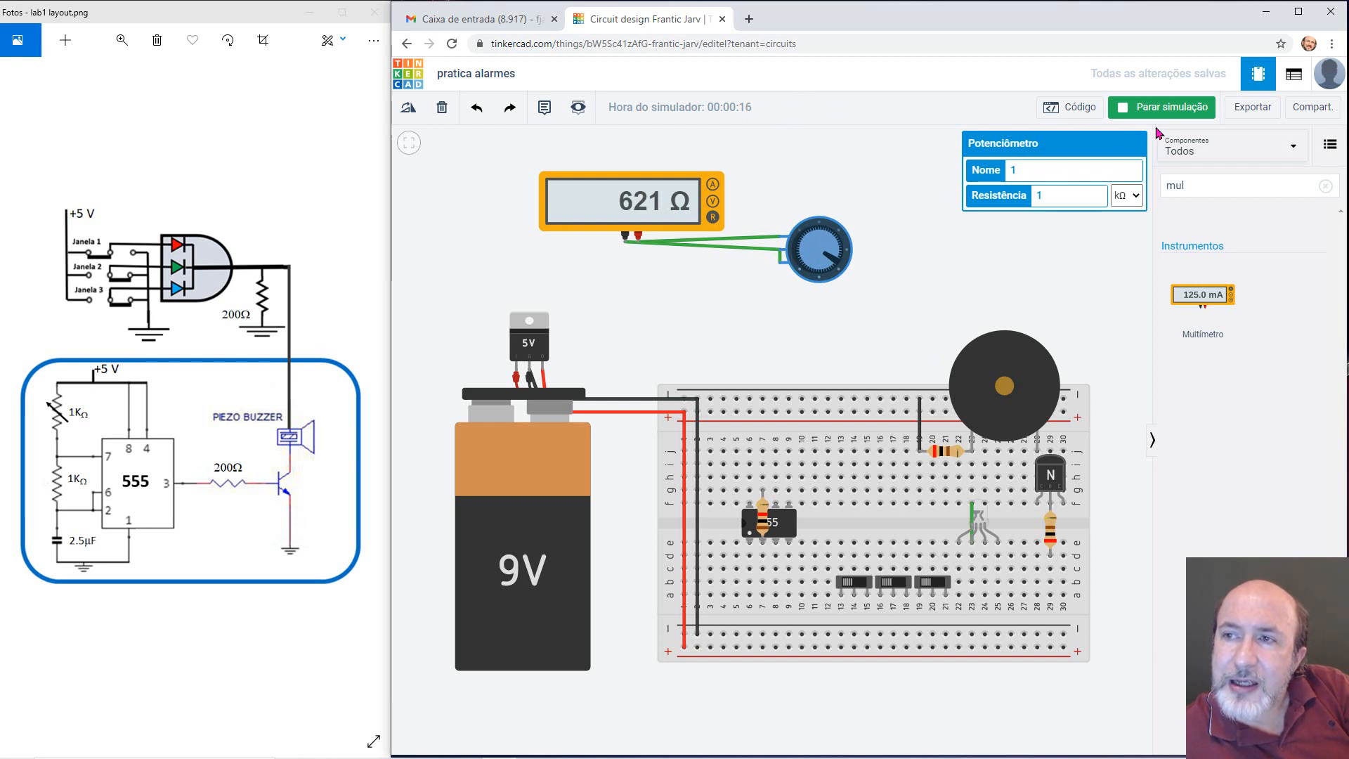
left_click(1172, 110)
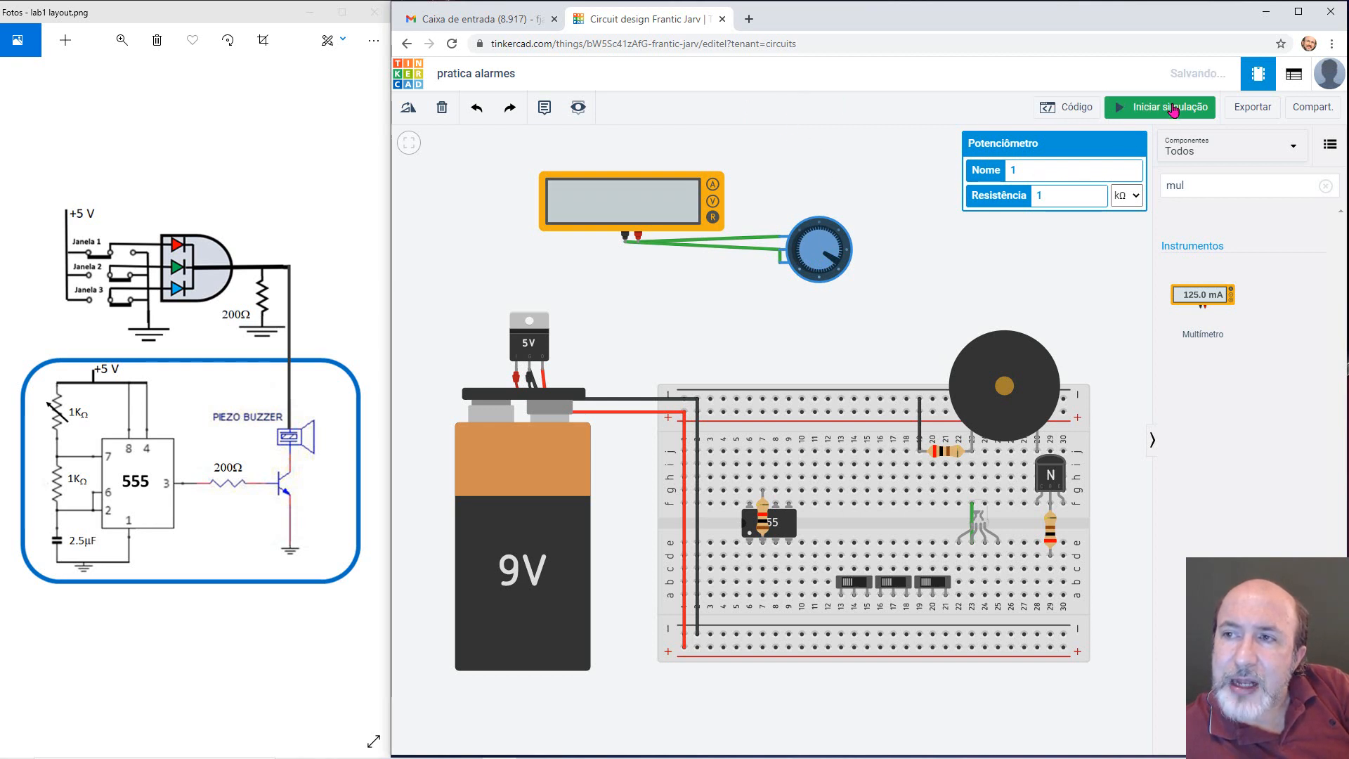
- Undo the multimeter's mode change, its two probe wires and its placement
left_click(478, 112)
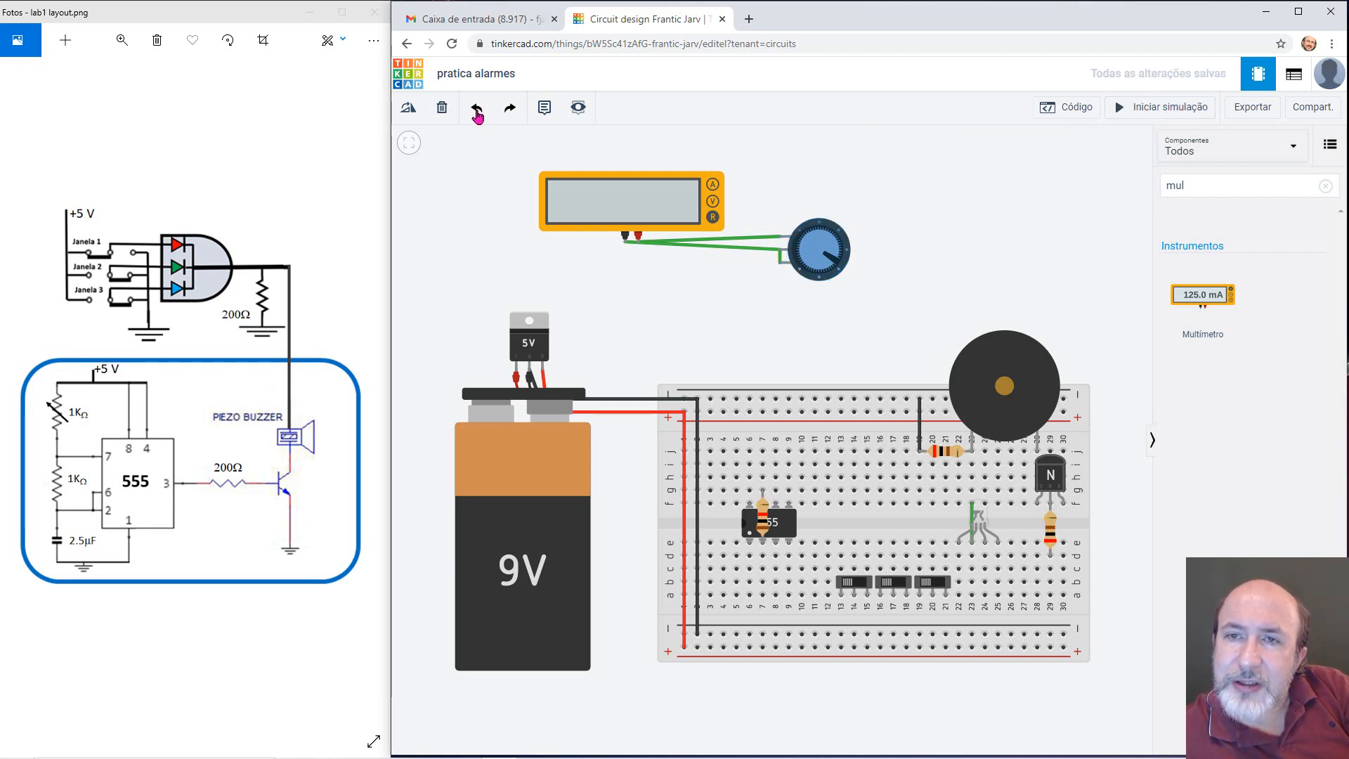
left_click(477, 112)
left_click(477, 113)
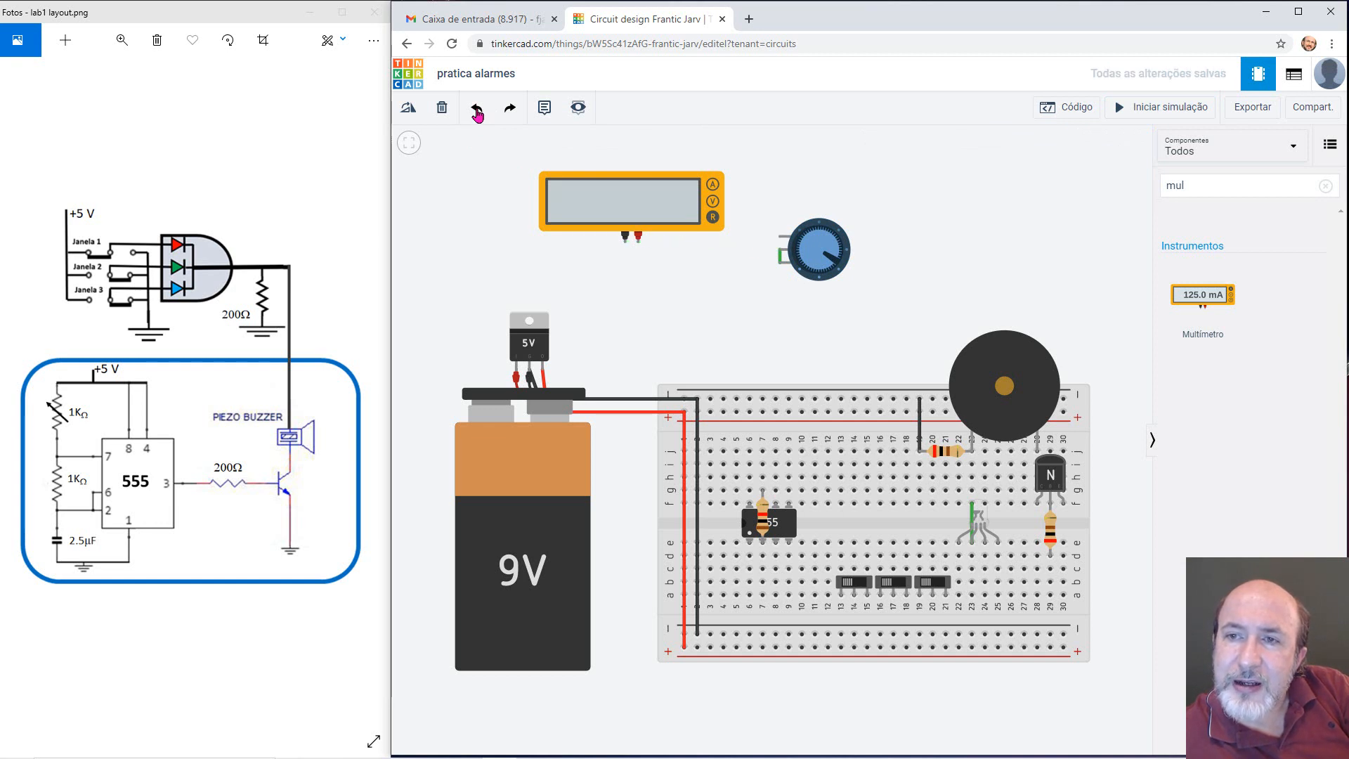
left_click(477, 112)
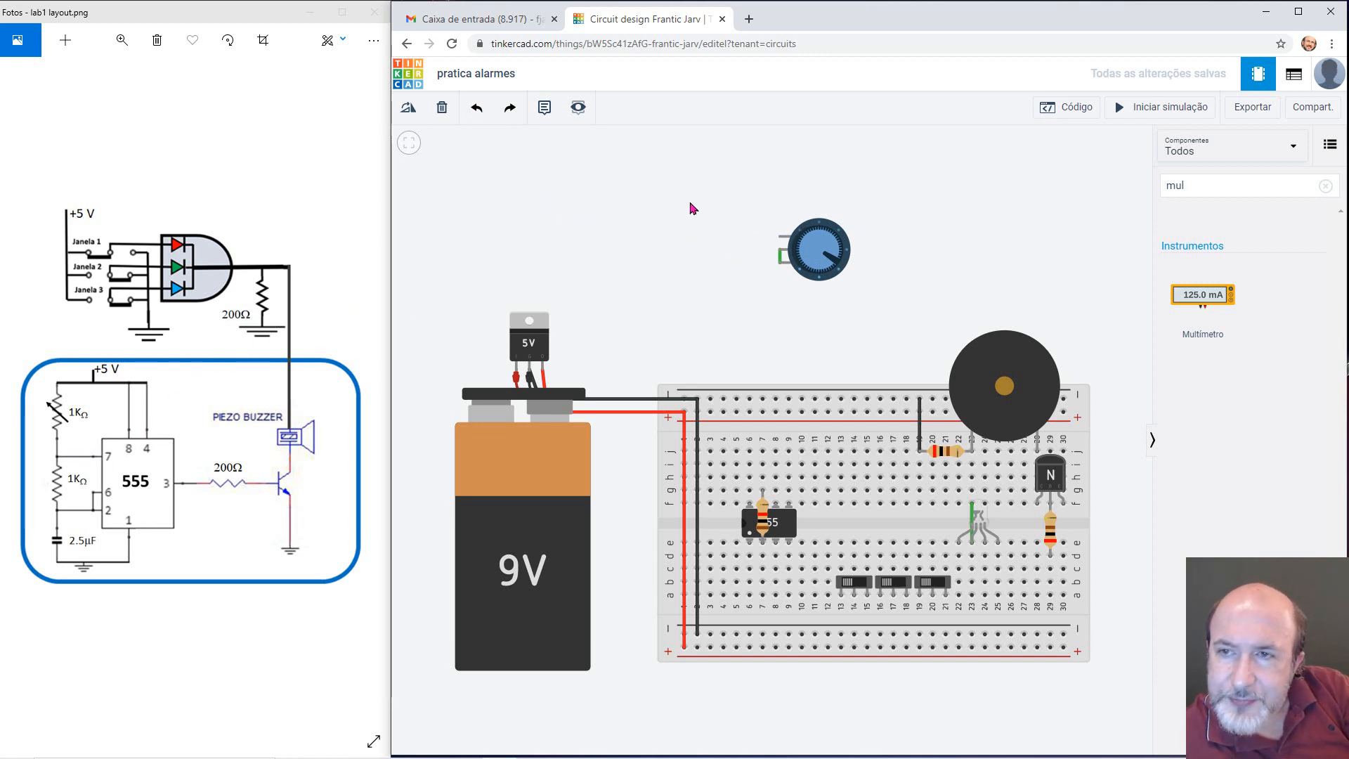
- Move the potentiometer onto the breadboard with its terminals along column 7, and wire its upper terminal to the upper positive rail in red
left_click_drag(815, 262, 805, 434)
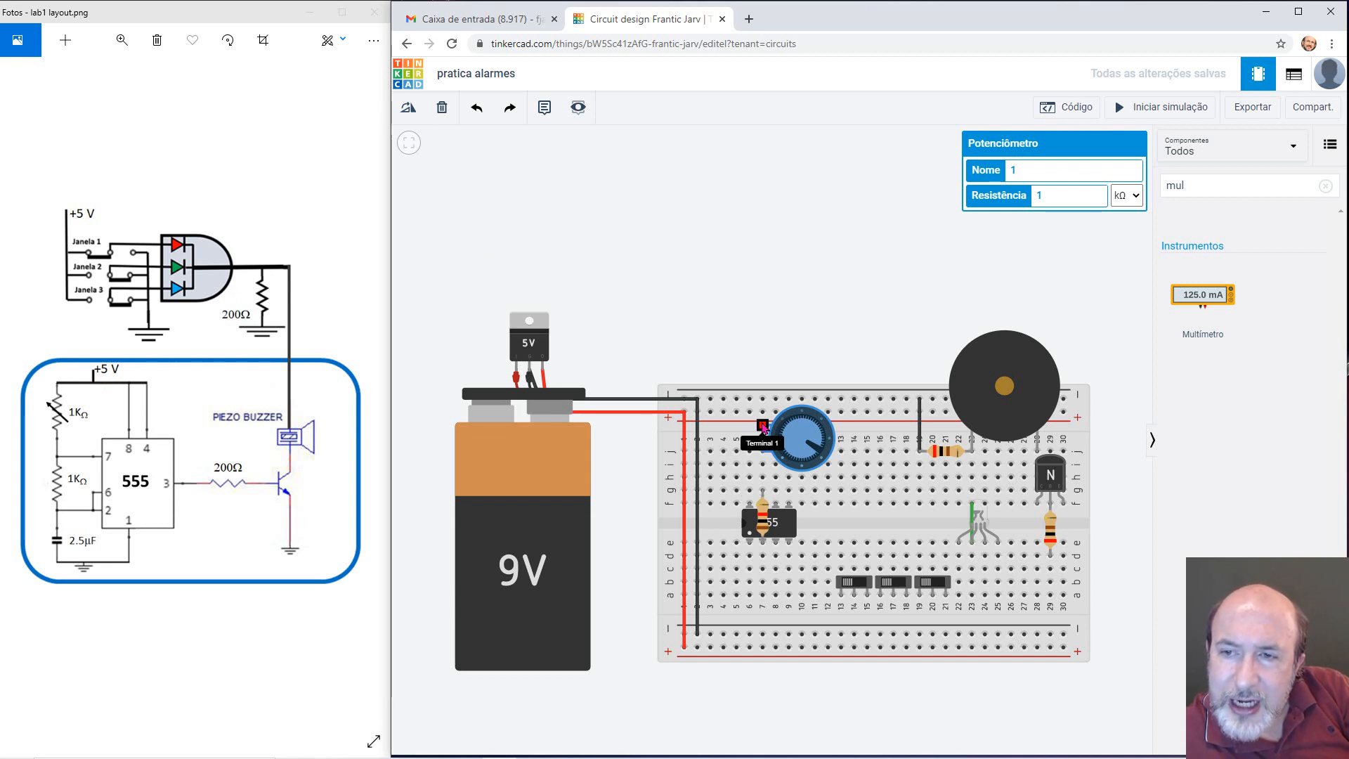
left_click(763, 425)
left_click(763, 413)
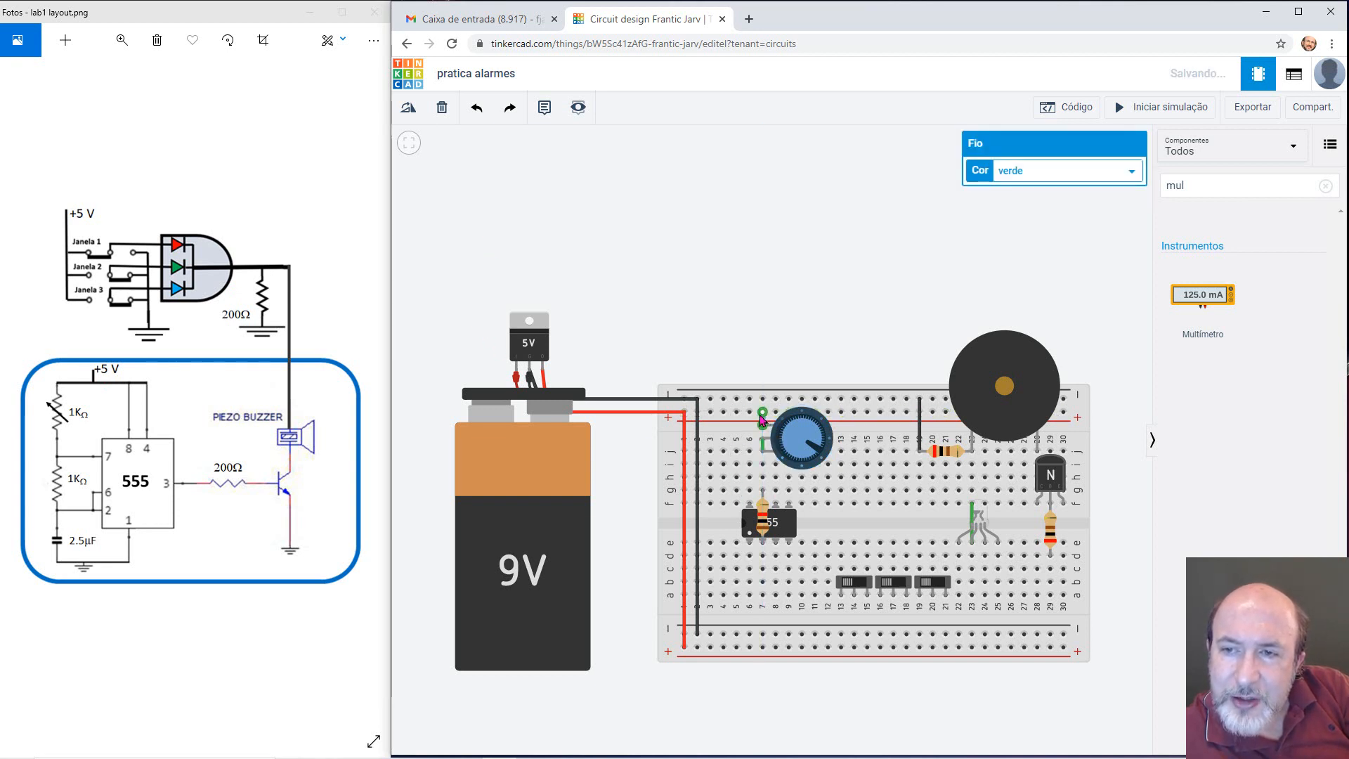
left_click(1132, 173)
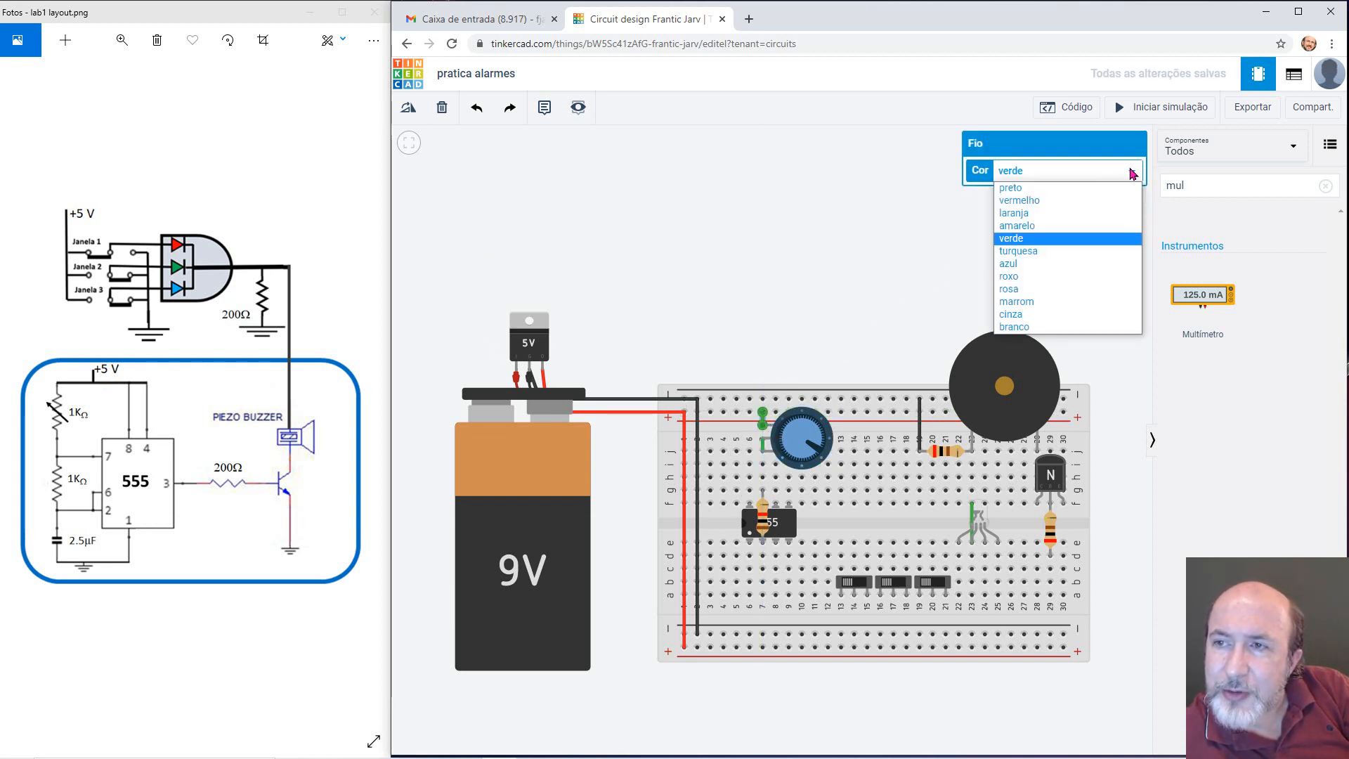
left_click(1054, 200)
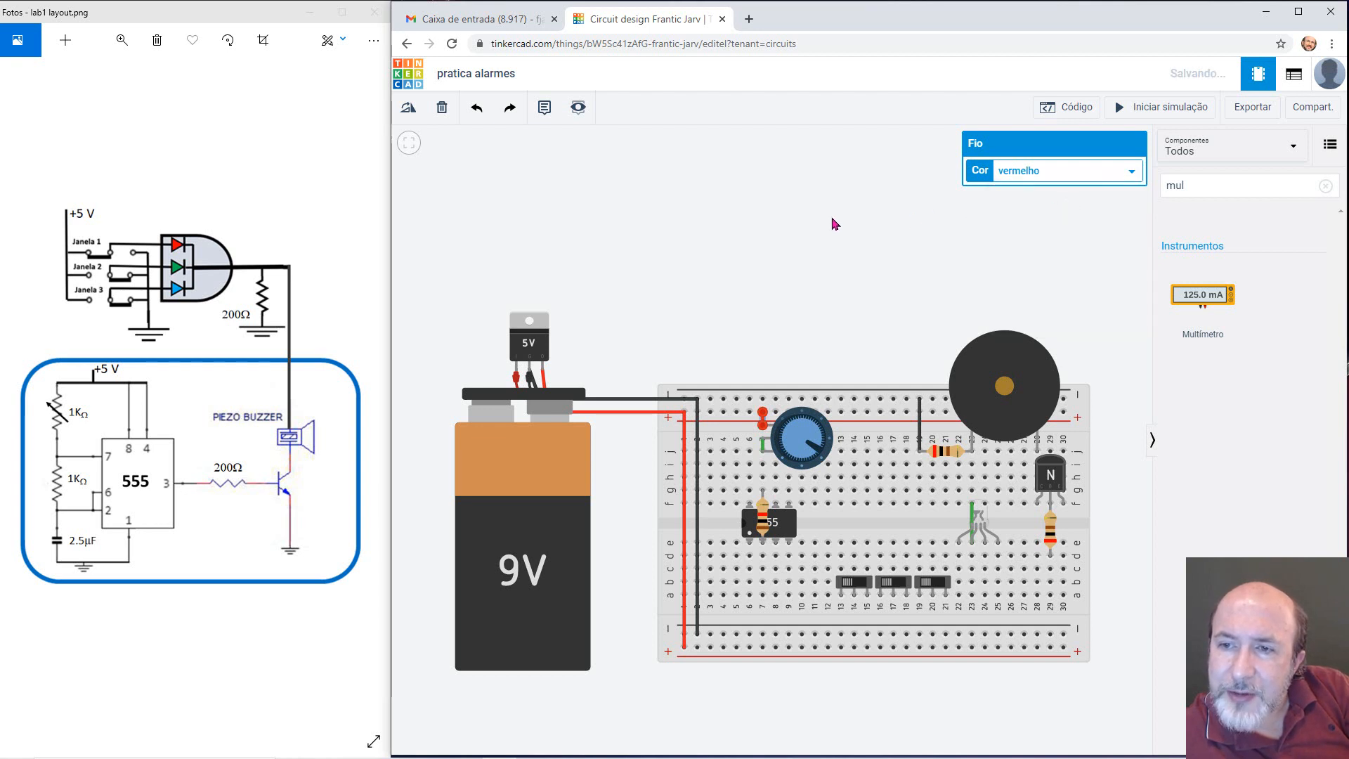
left_click(778, 205)
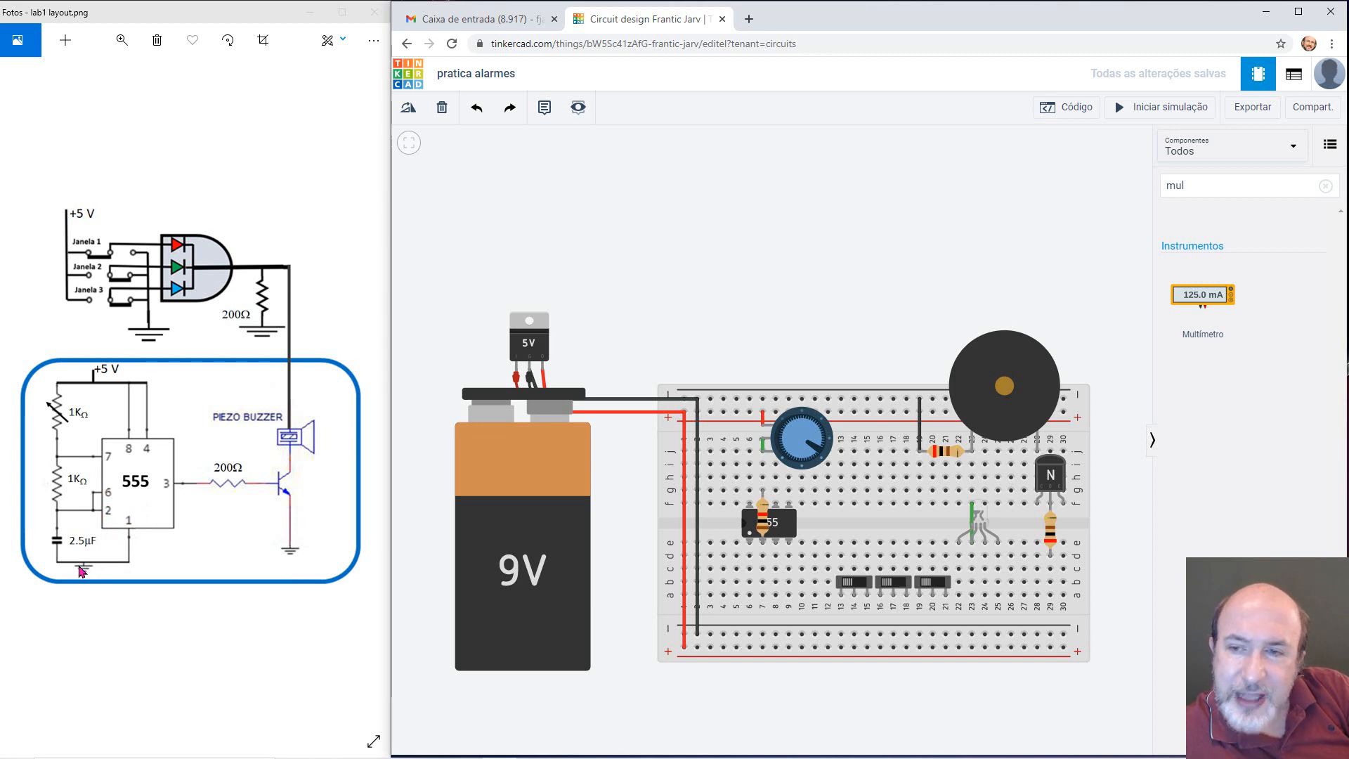
- Connect the 555's ground pin column, column 6, from row a to the lower negative rail with a black wire
left_click(746, 614)
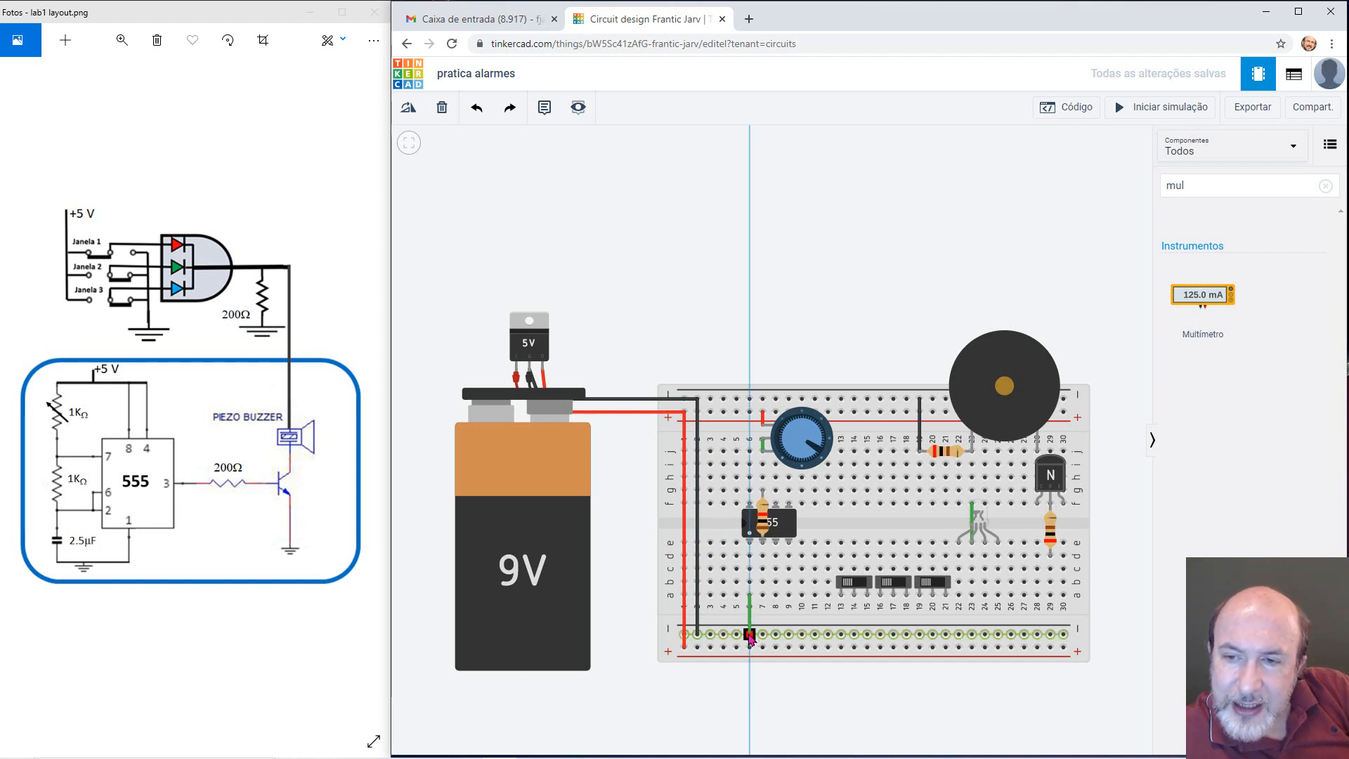
left_click(749, 636)
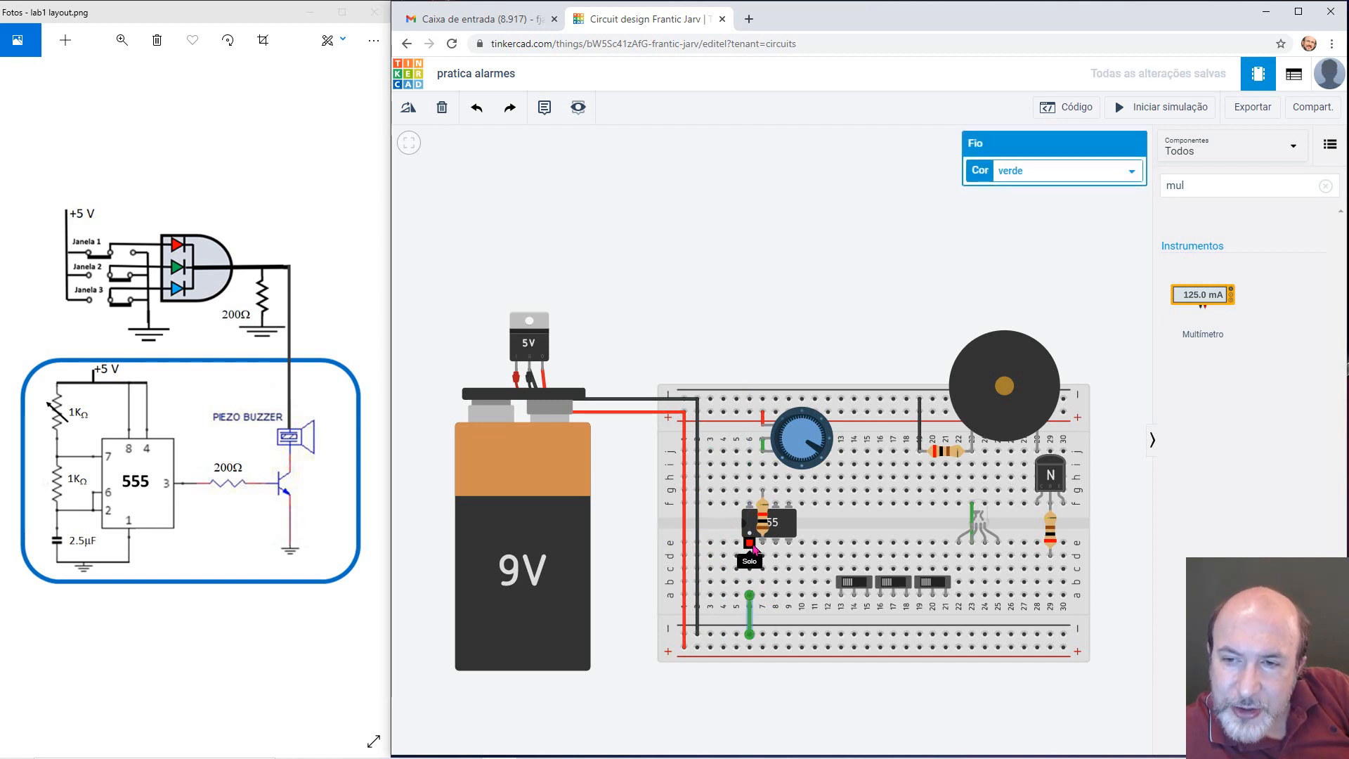
left_click(1127, 171)
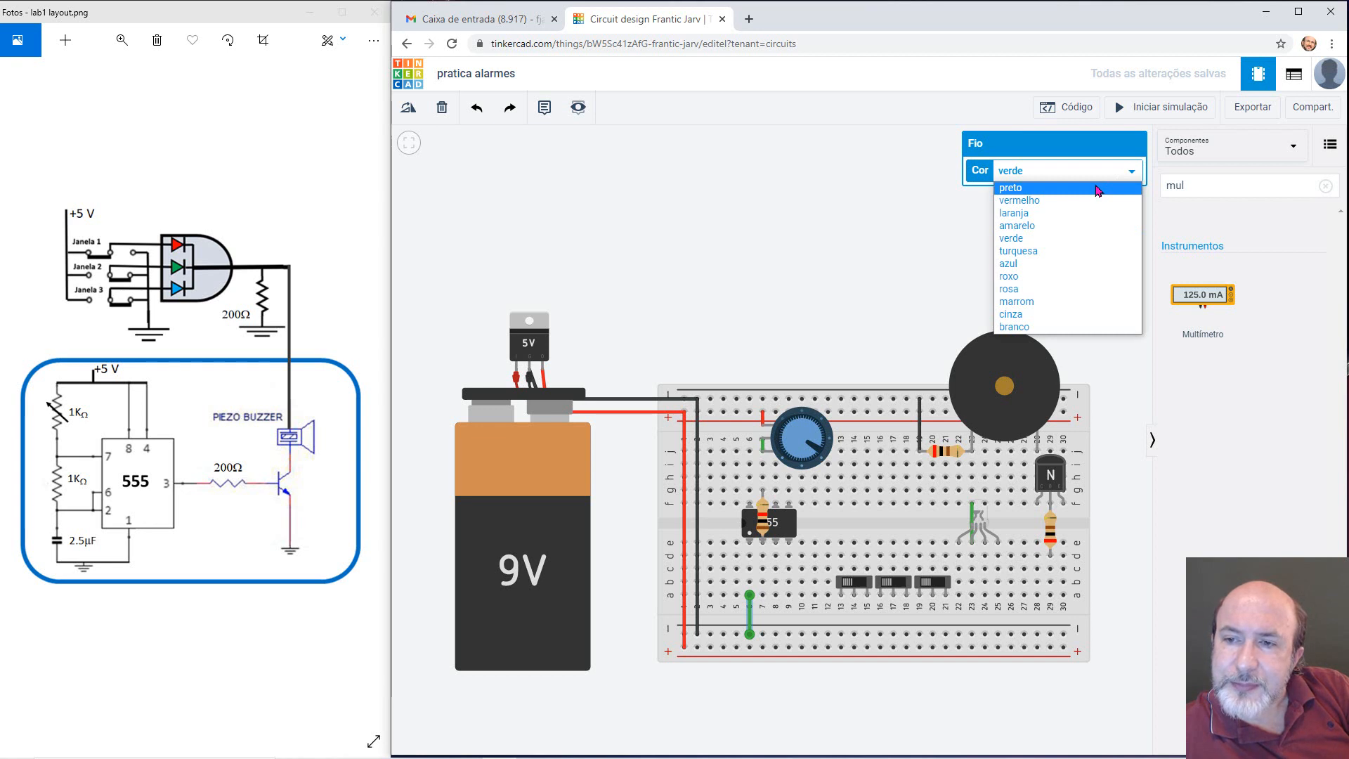
left_click(1099, 190)
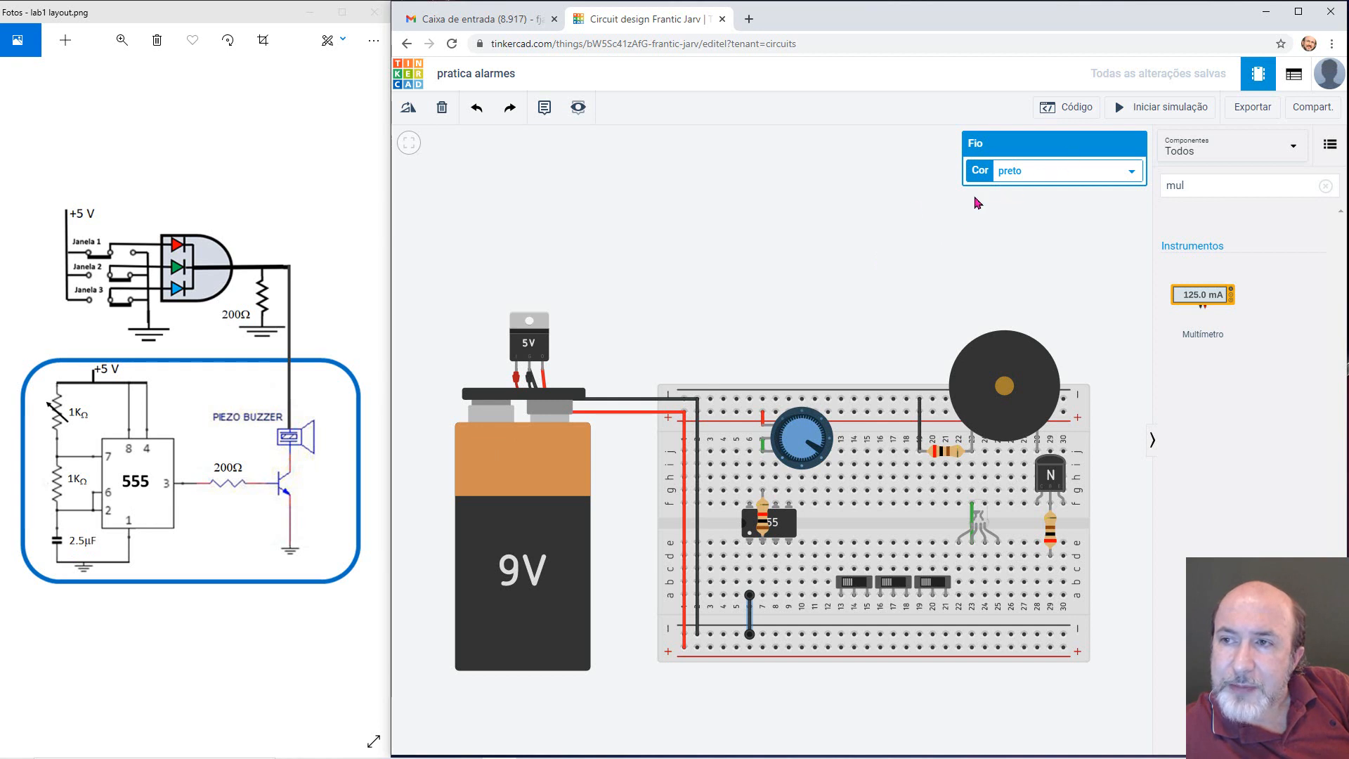
- Search the components for "cap" and place a non-polarized Capacitor above the breadboard
left_click(1198, 184)
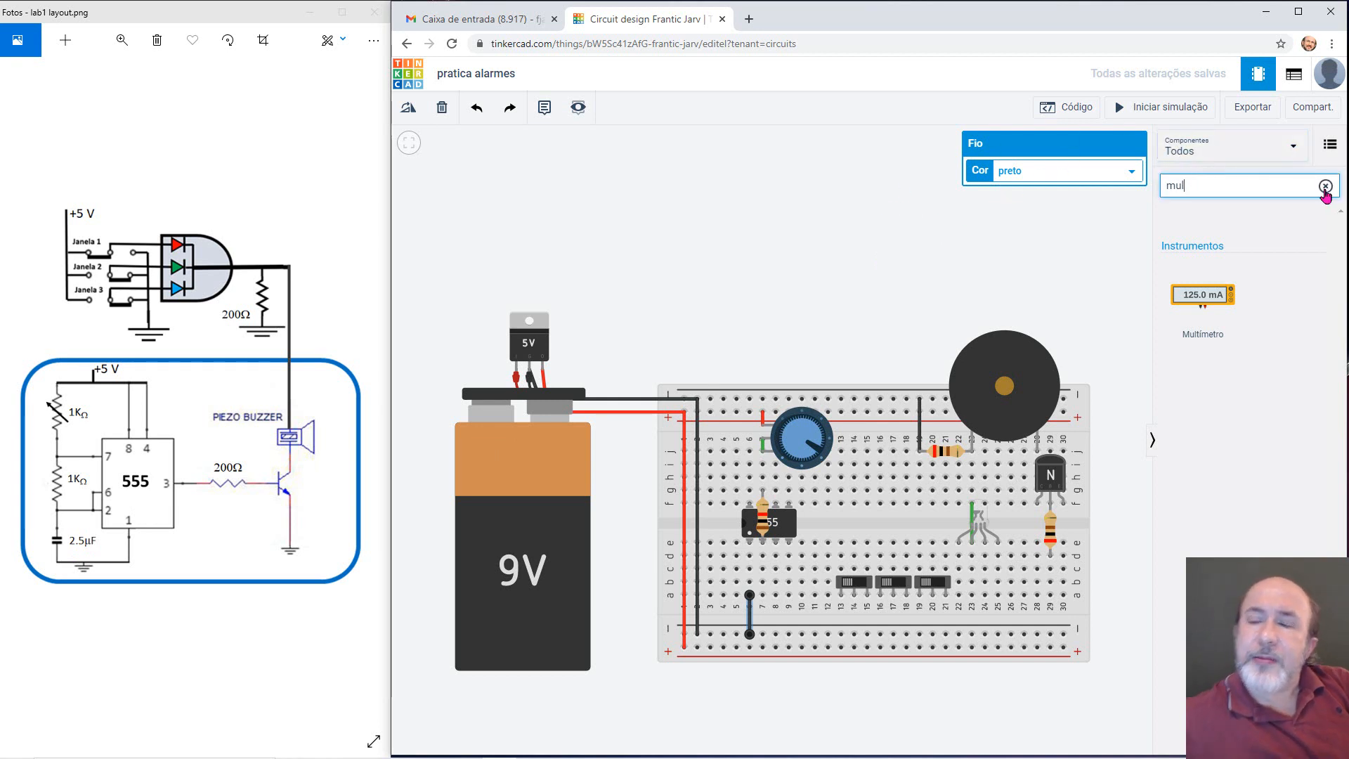
key("BackSpace")
key("BackSpace")
key("BackSpace")
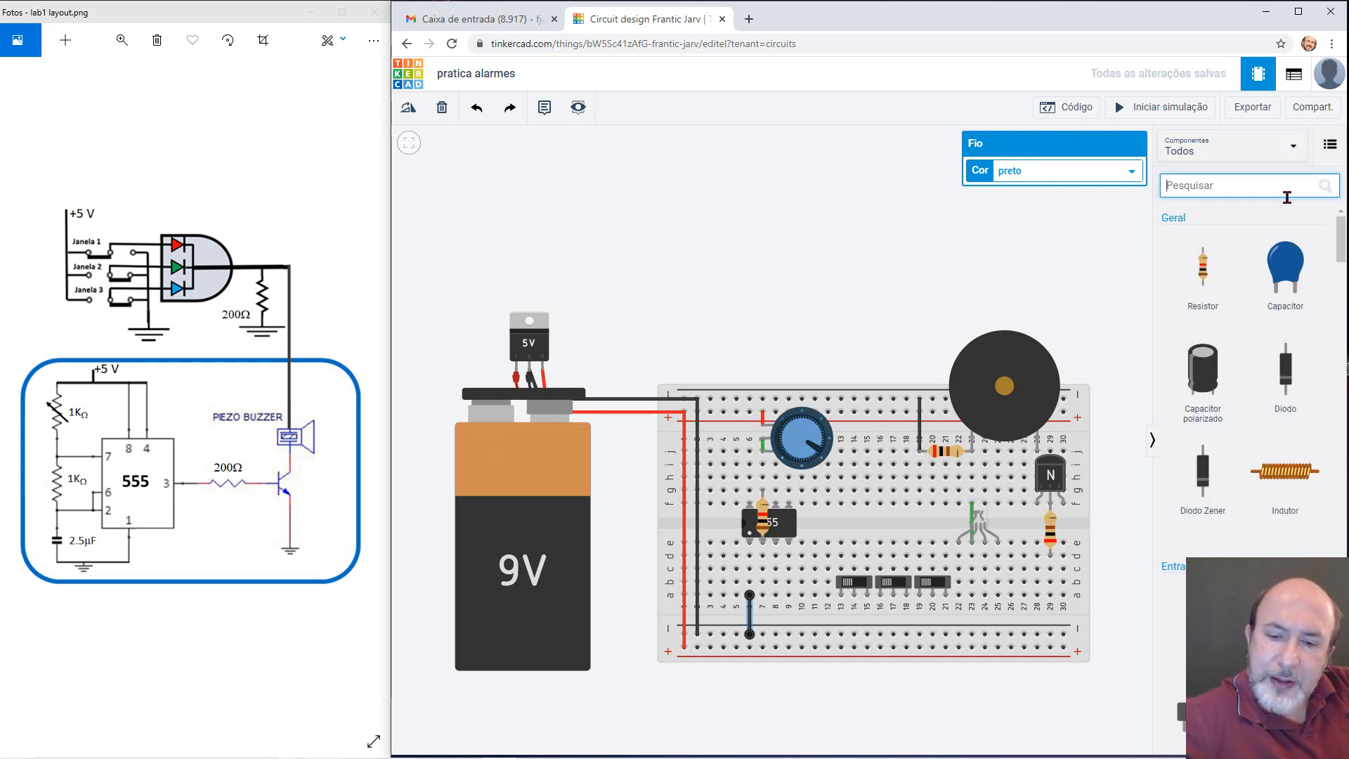
type("cap")
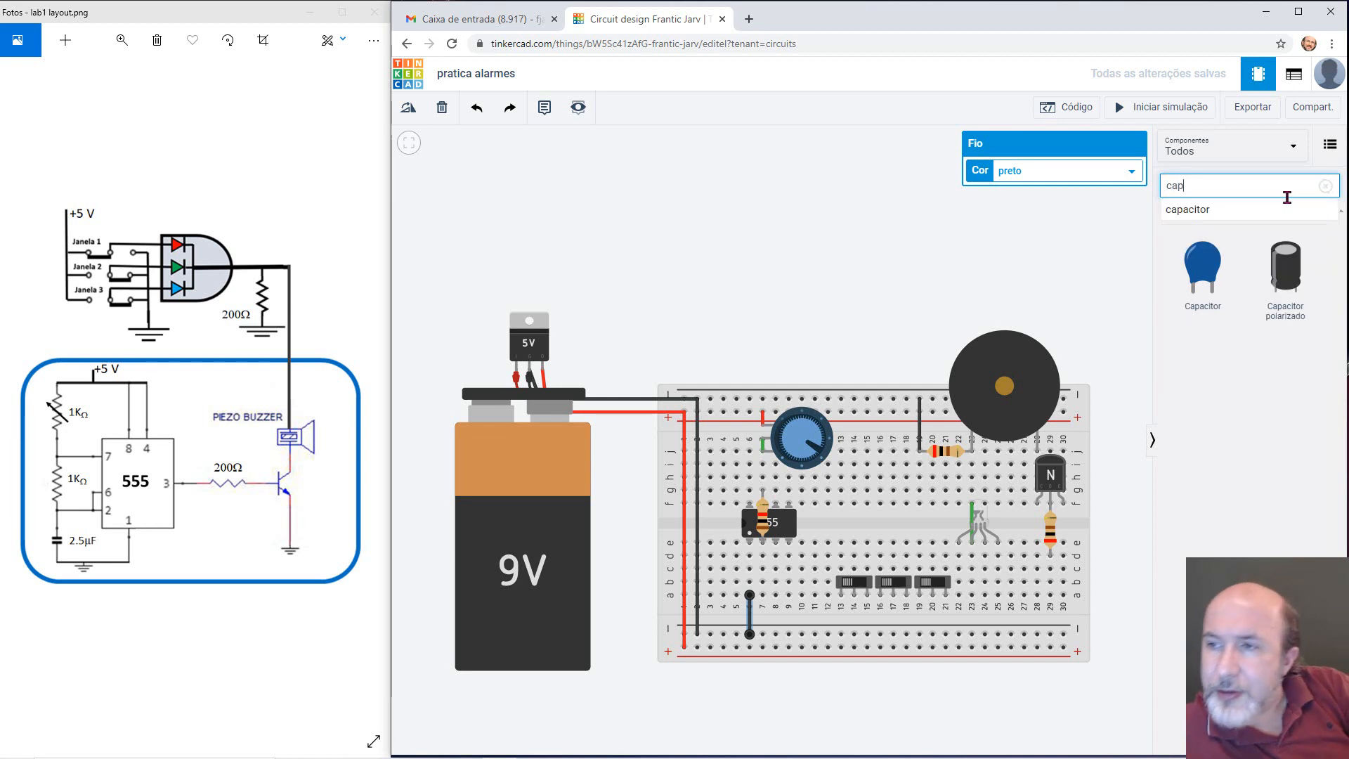
left_click_drag(1202, 267, 916, 182)
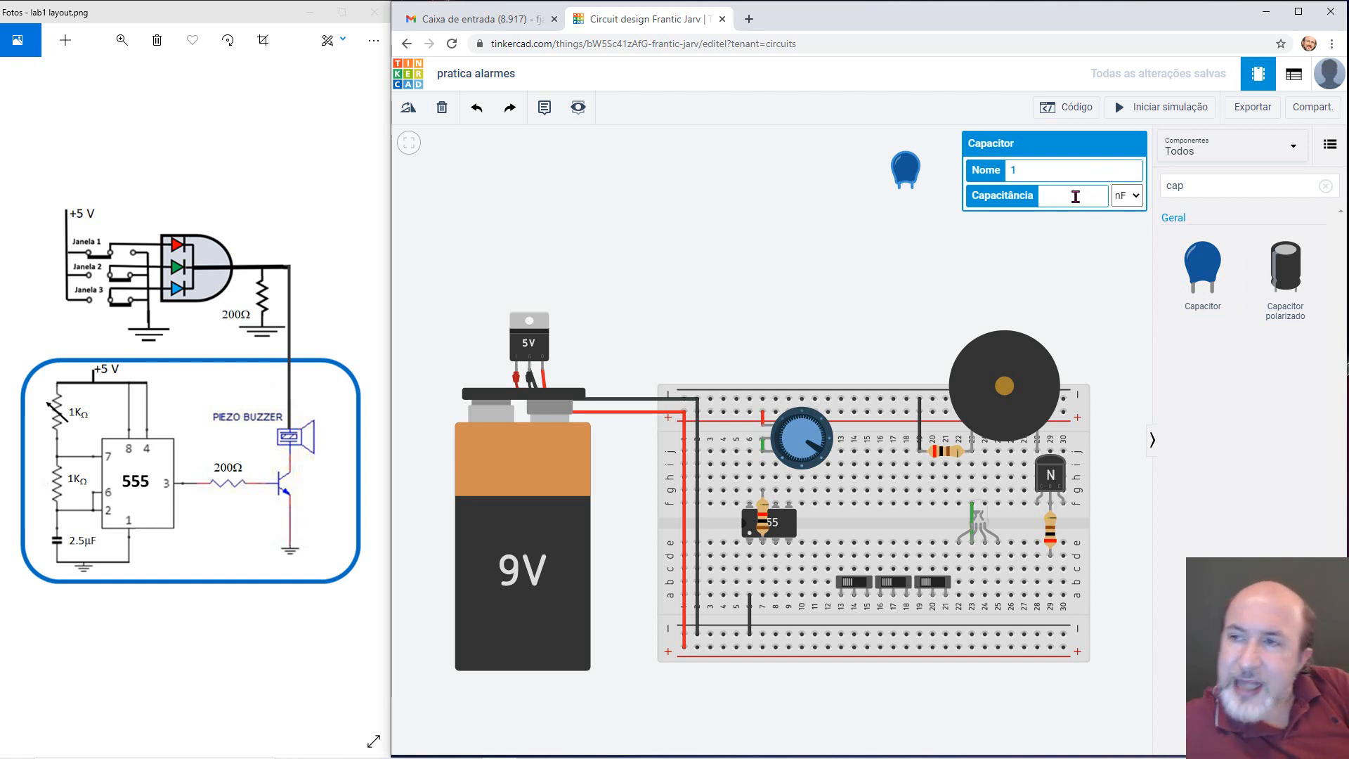
- Set the new capacitor's capacitance to 2.5 µF and keep the capacitor selected
left_click(1135, 197)
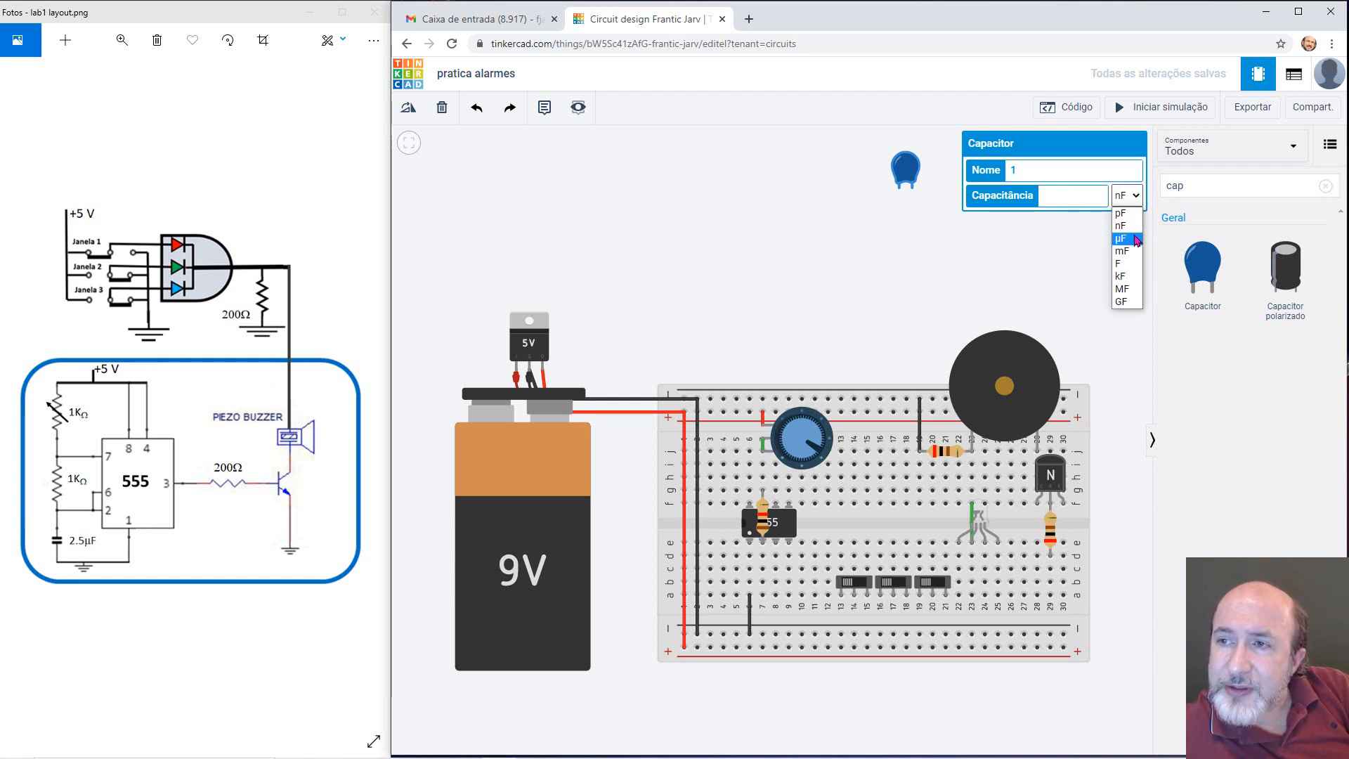
left_click(1133, 238)
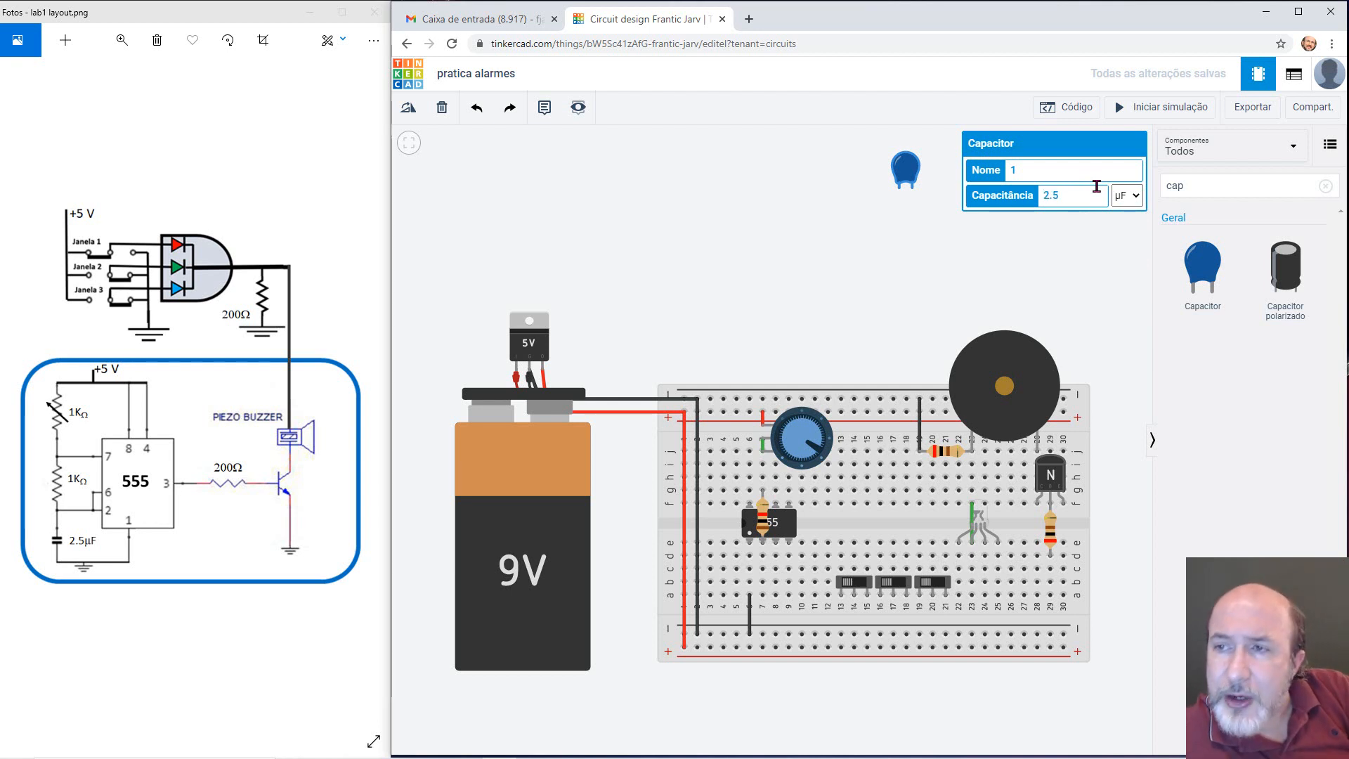
left_click(865, 259)
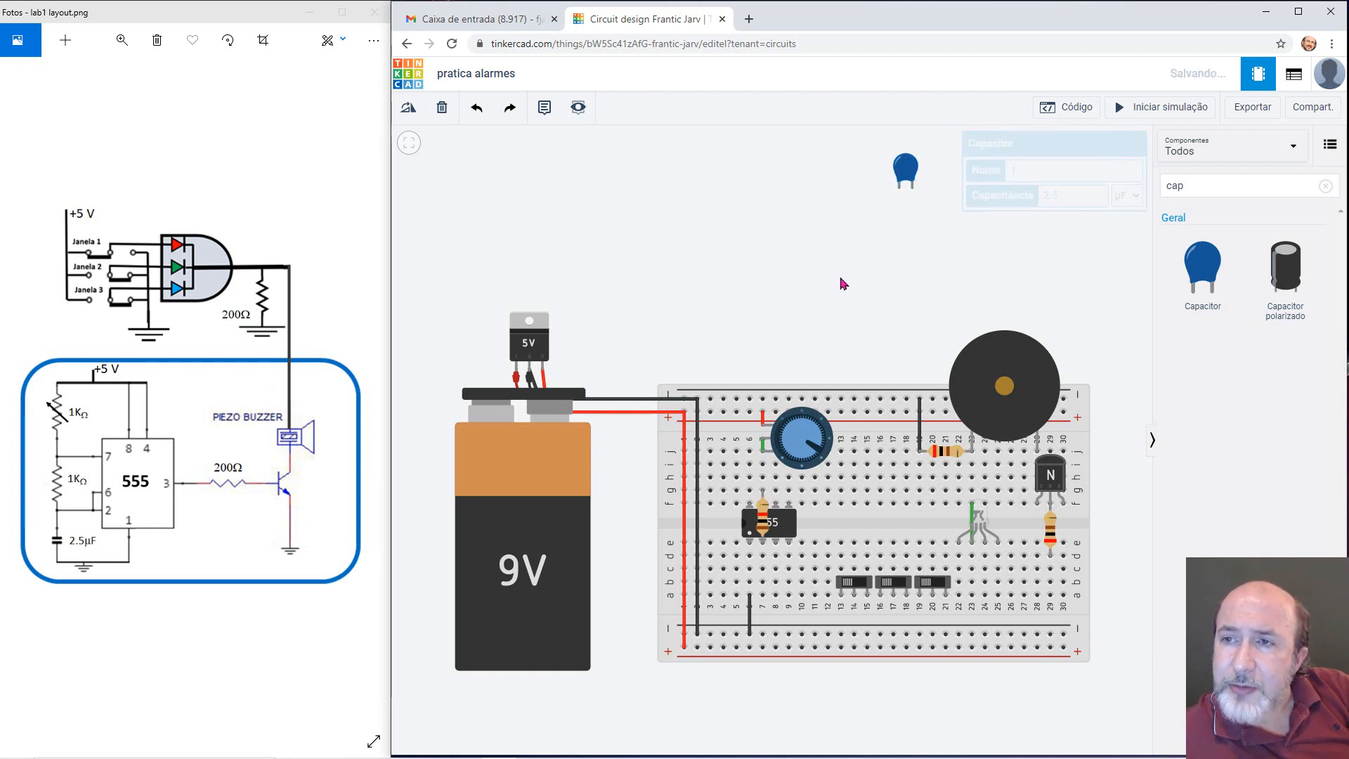
left_click(905, 177)
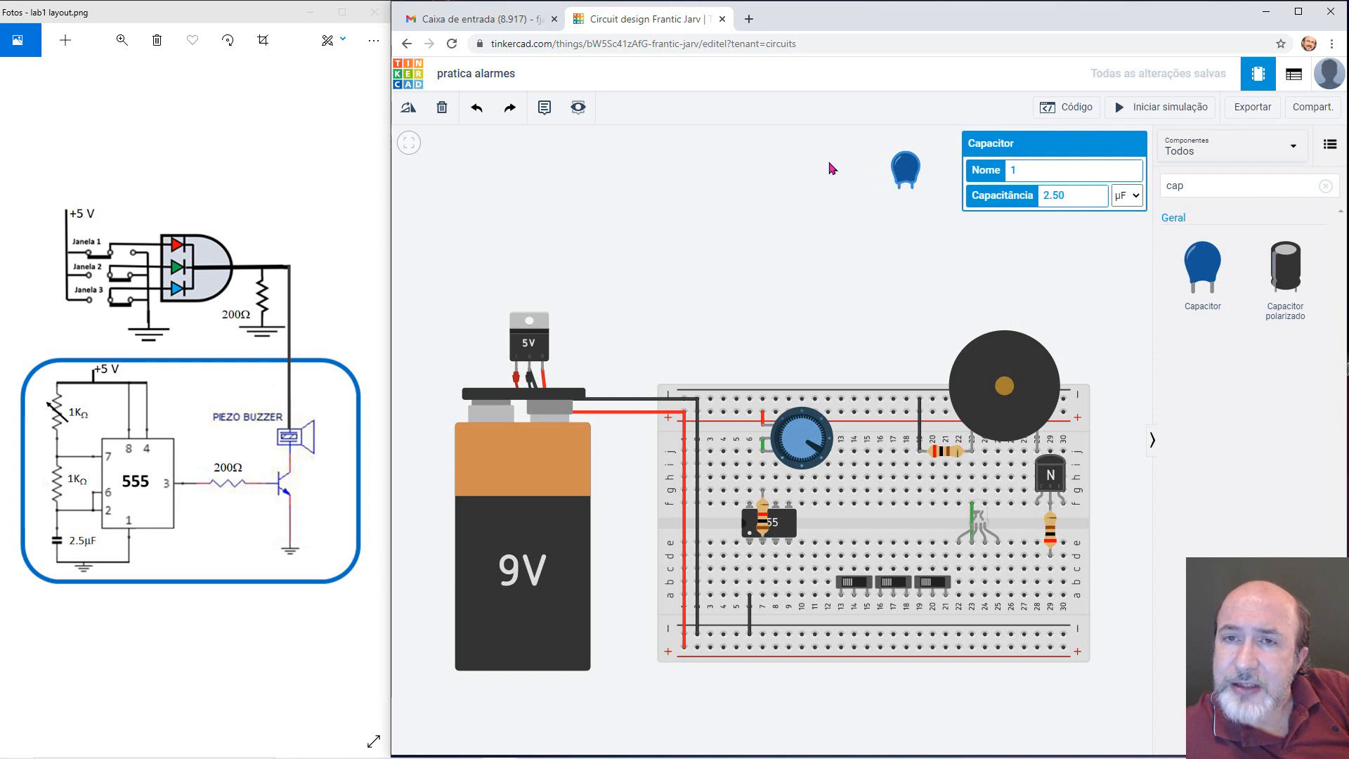
- Rotate the 2.5 µF capacitor upside down and place it with its leads in columns 6 and 7, row a
left_click(417, 113)
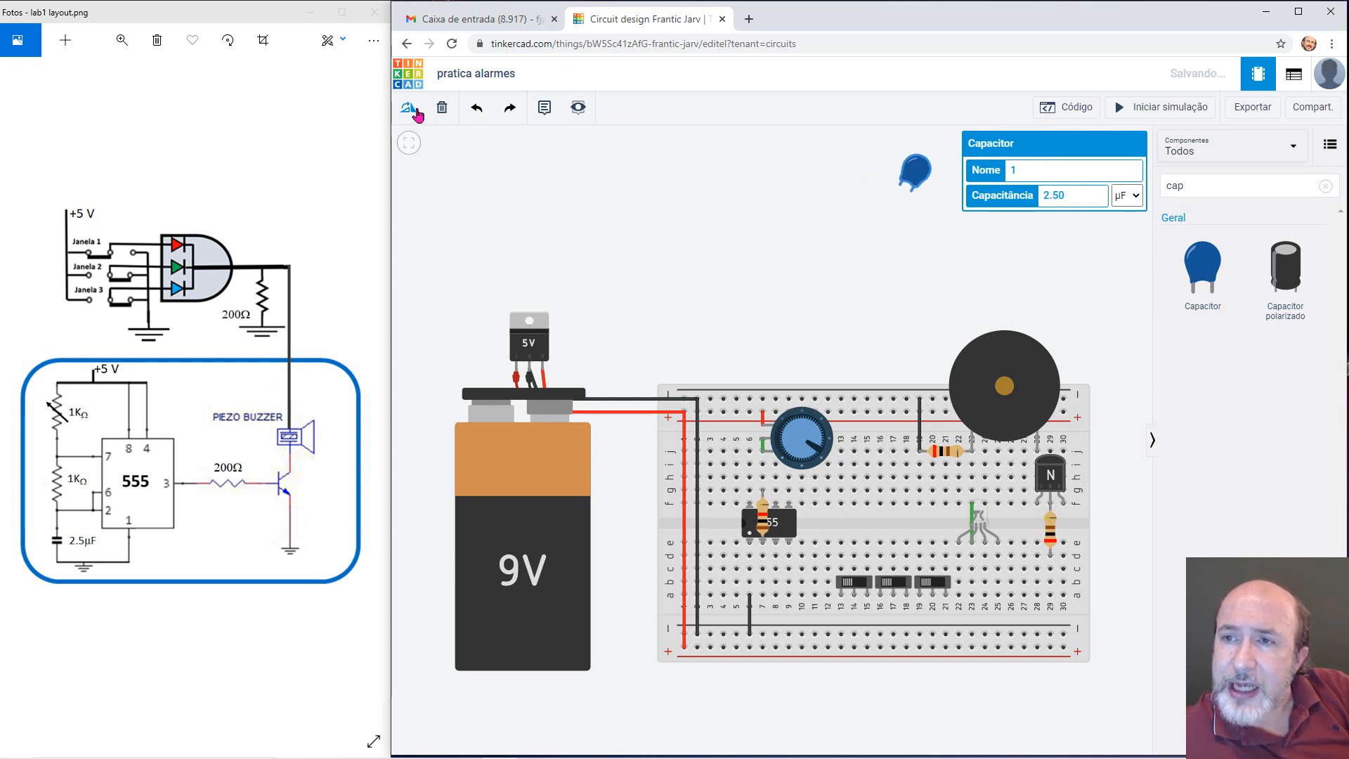
left_click(416, 110)
left_click(415, 110)
left_click(416, 110)
left_click(416, 111)
left_click(416, 111)
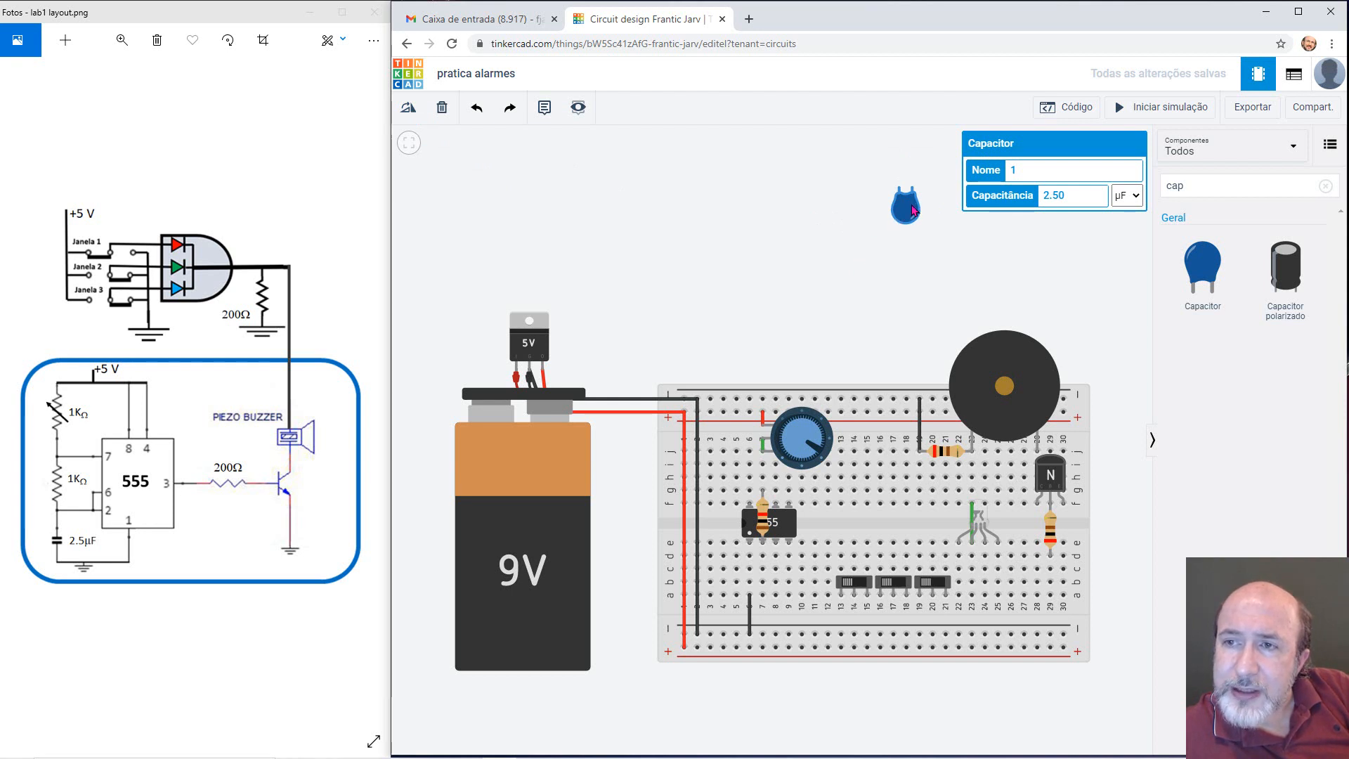
left_click_drag(912, 210, 812, 457)
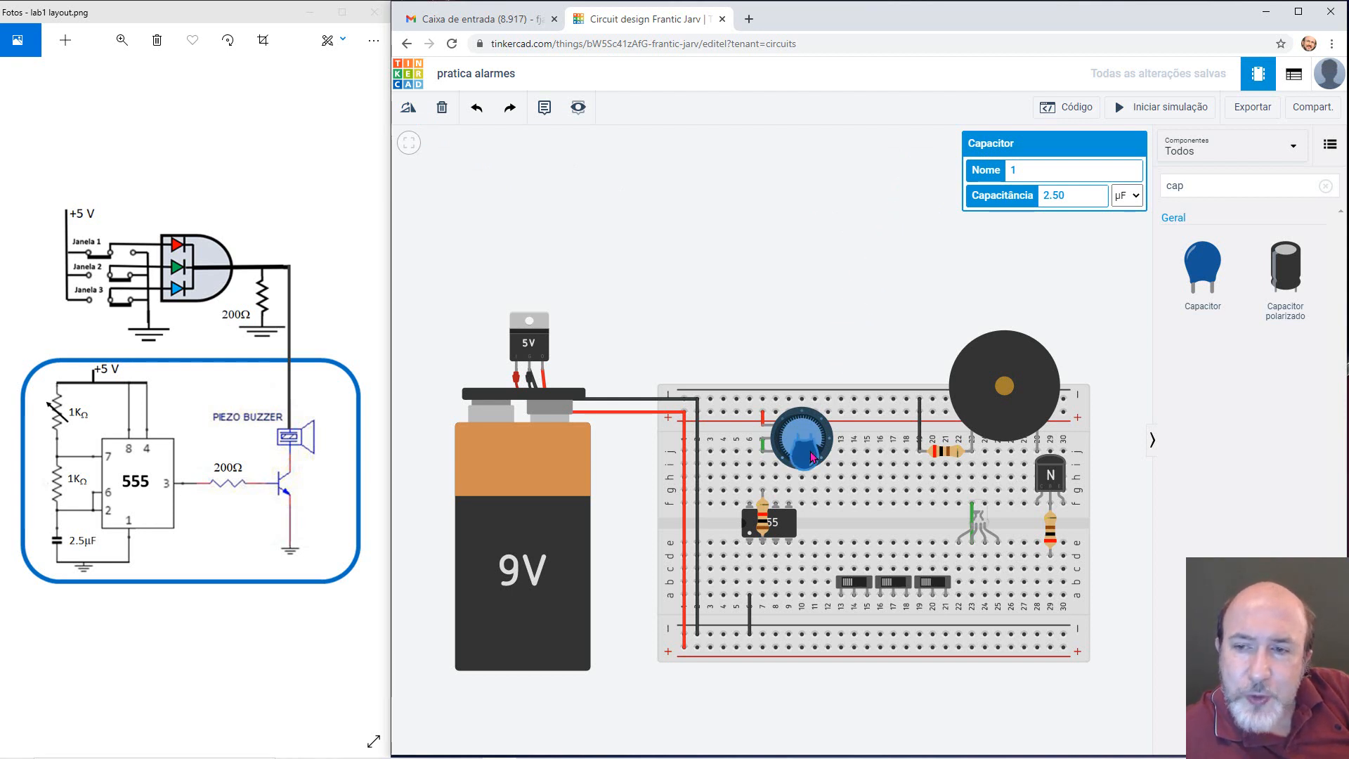
left_click_drag(813, 457, 765, 619)
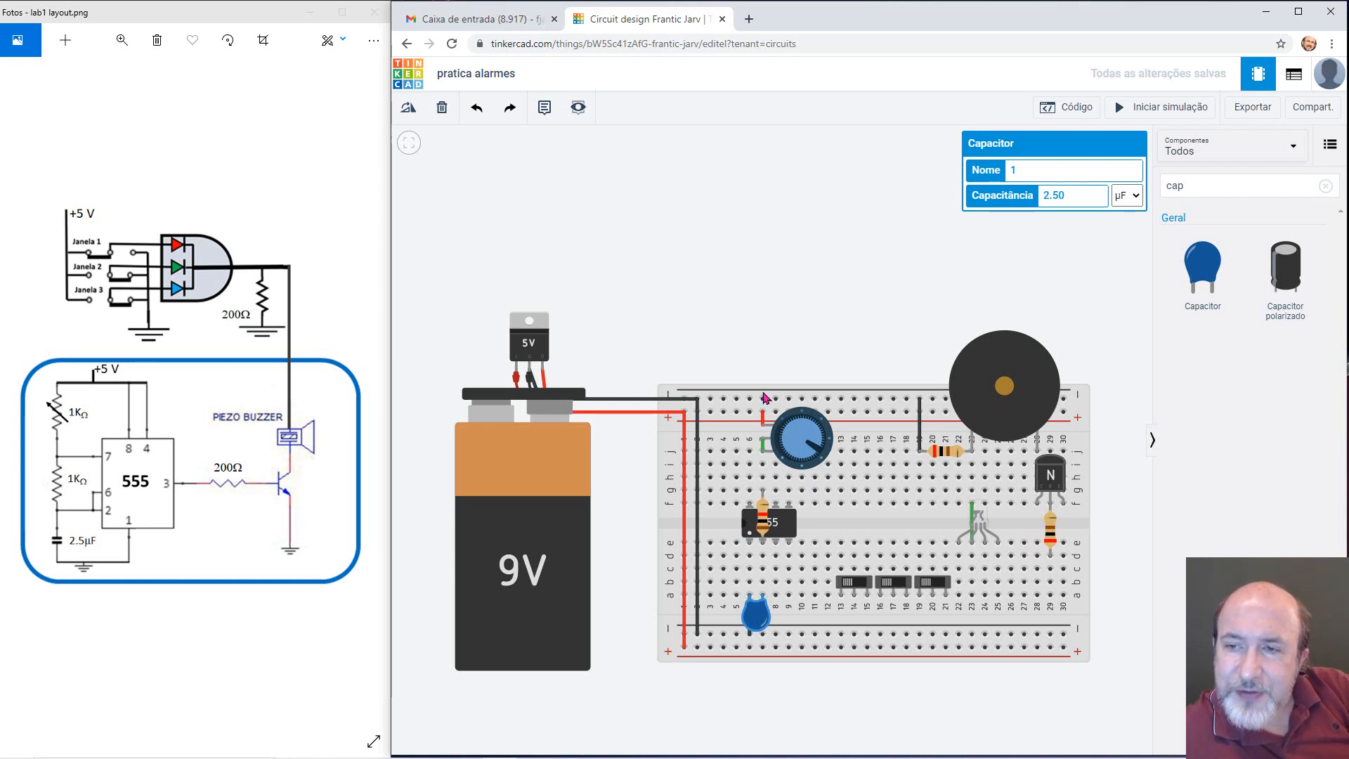
left_click(769, 326)
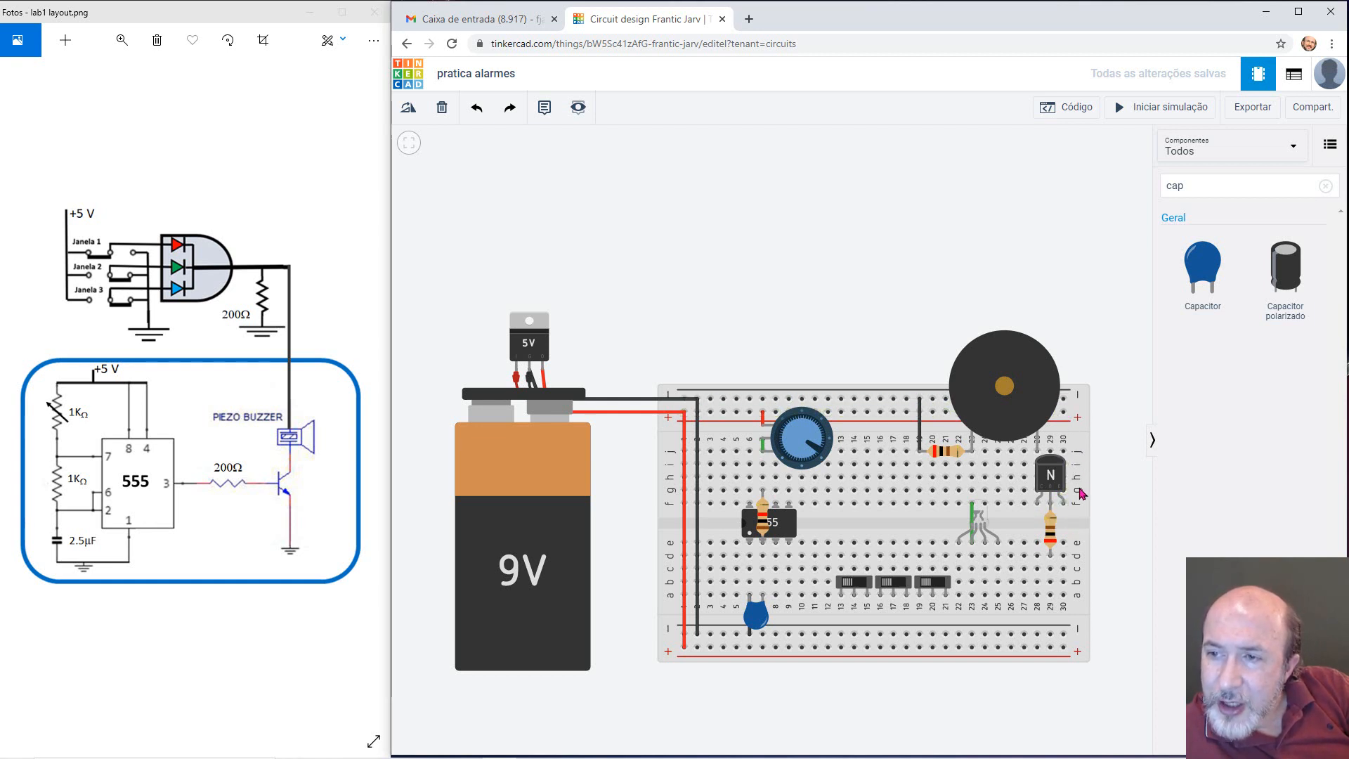
- Connect the transistor's column 30, row j, to the upper negative rail with a black wire
left_click(1063, 451)
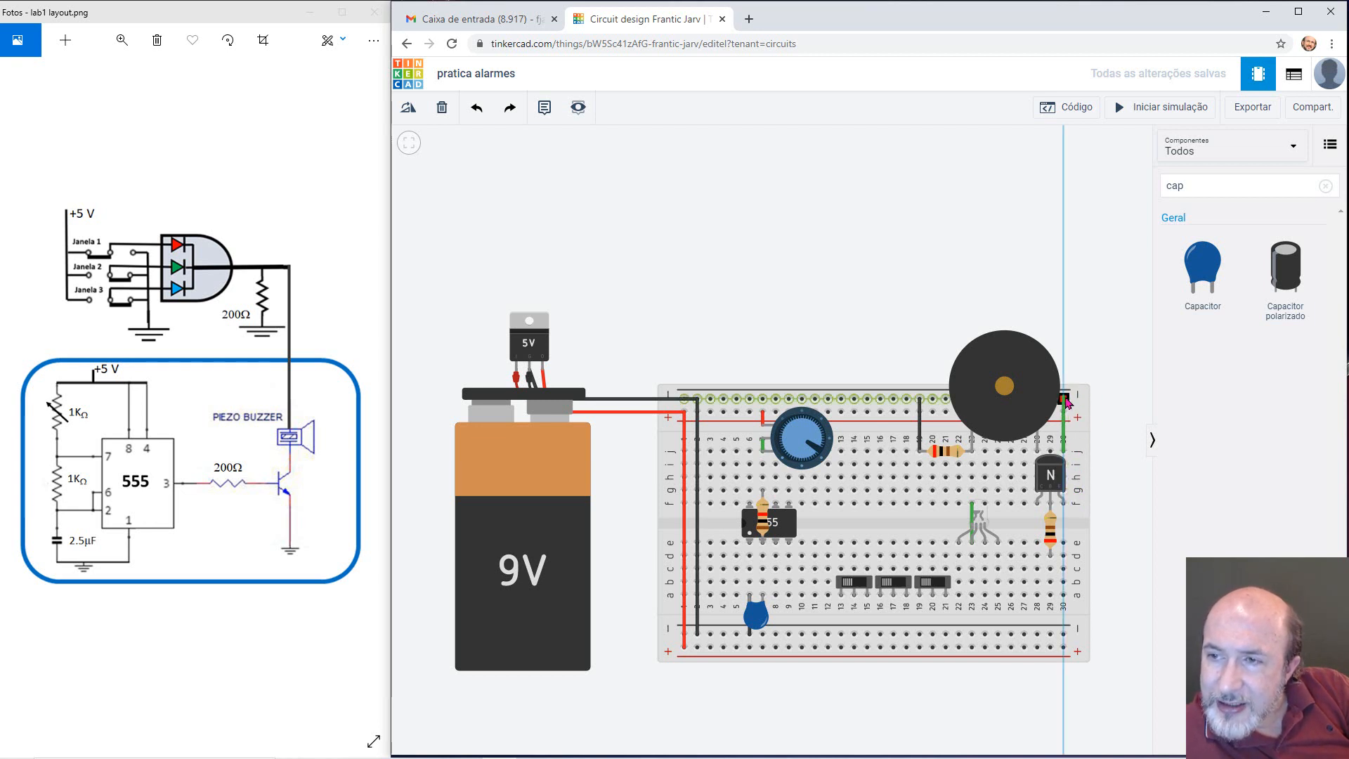
left_click(1064, 400)
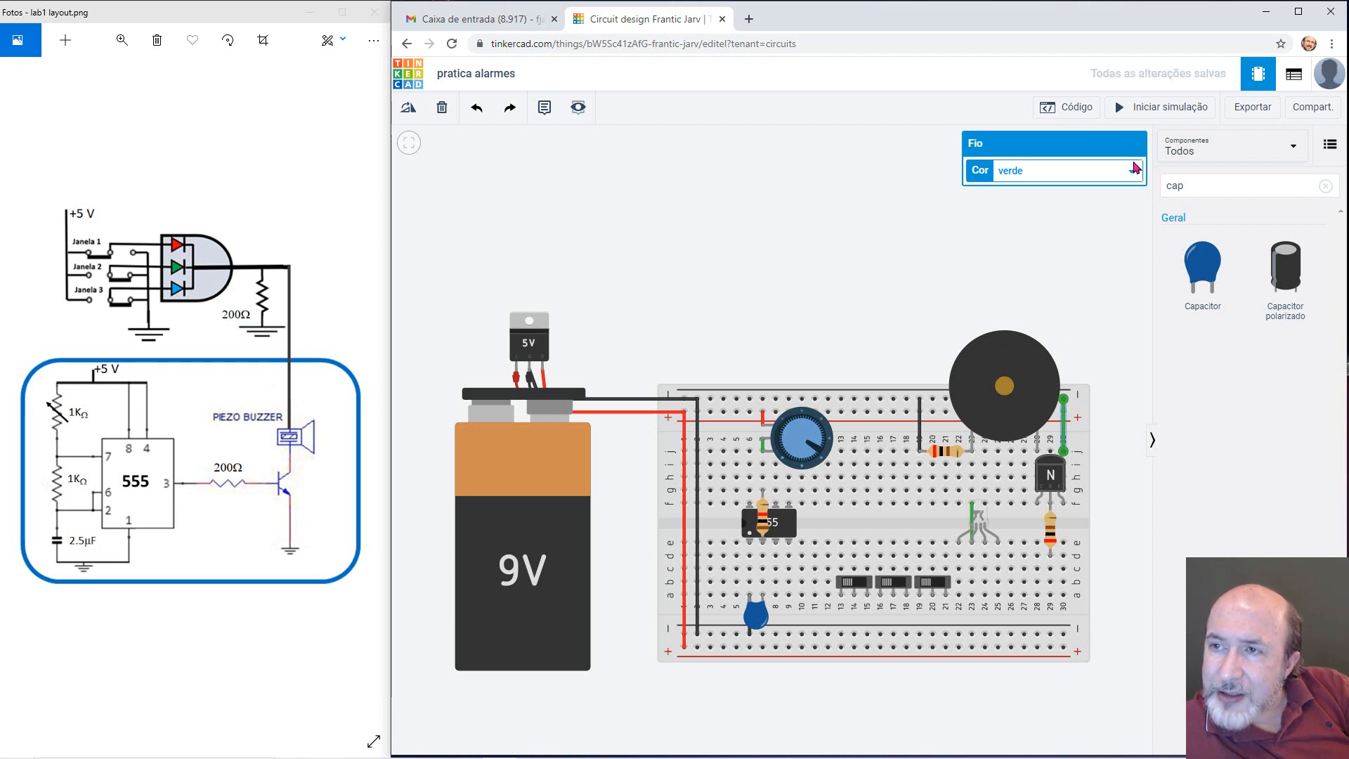
left_click(1134, 170)
left_click(1064, 187)
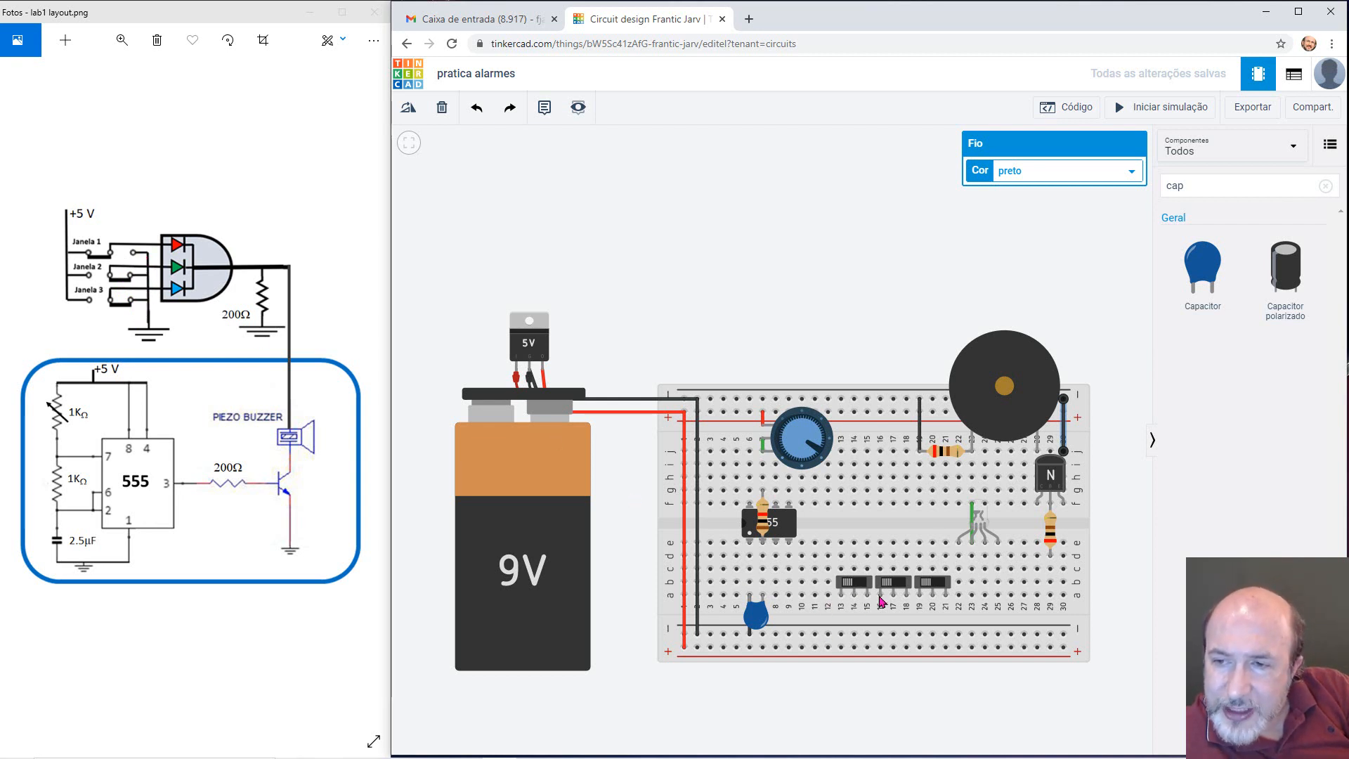
- Connect the left terminals of the first and second slide switches, columns 13 and 16, to the lower negative rail with black wires
left_click(841, 598)
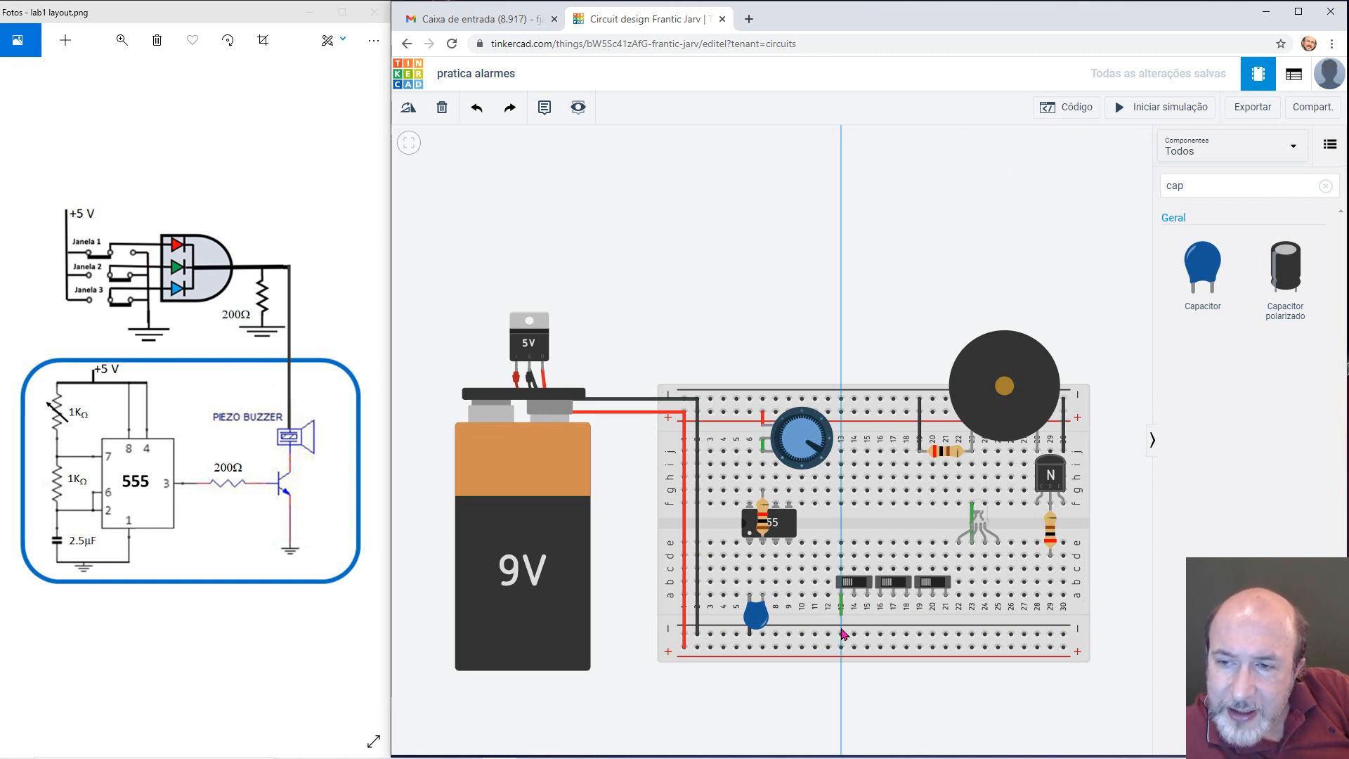
left_click(841, 635)
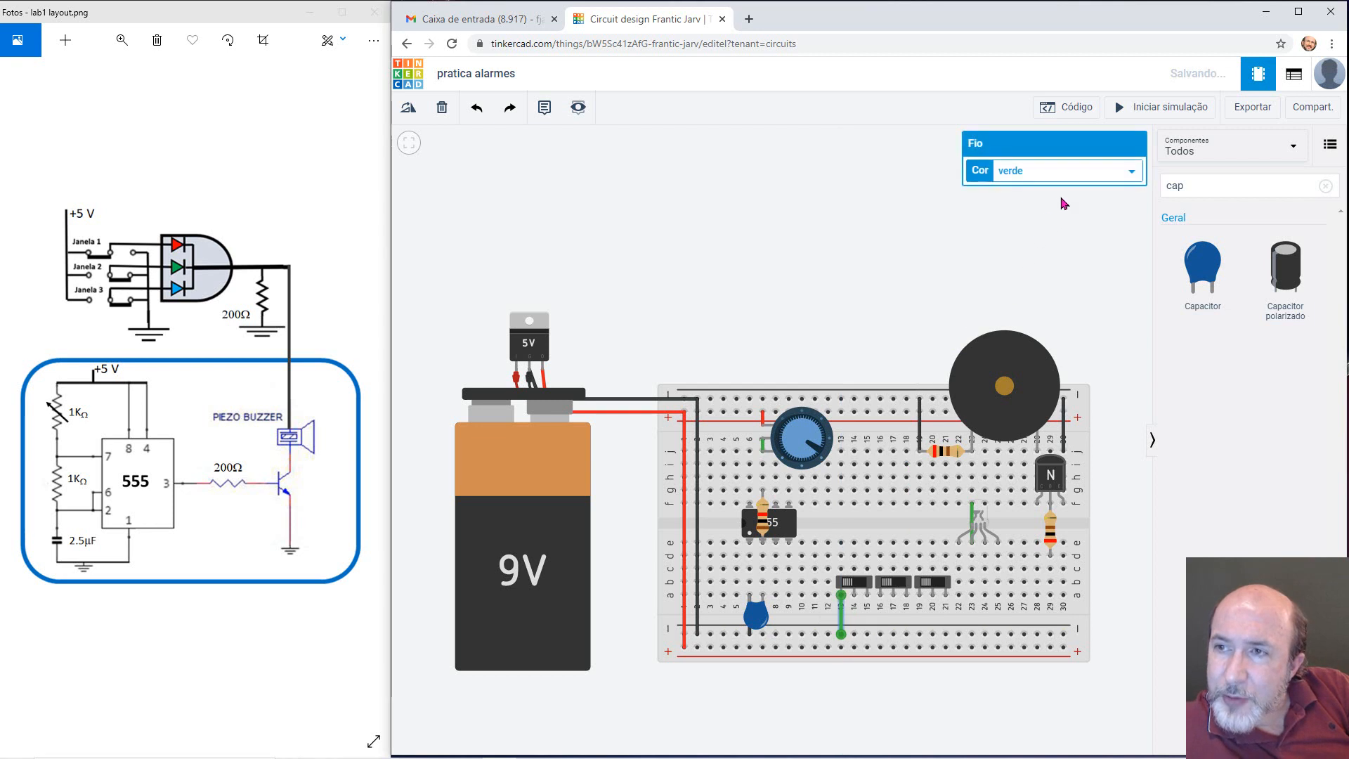
left_click(1129, 171)
left_click(1043, 188)
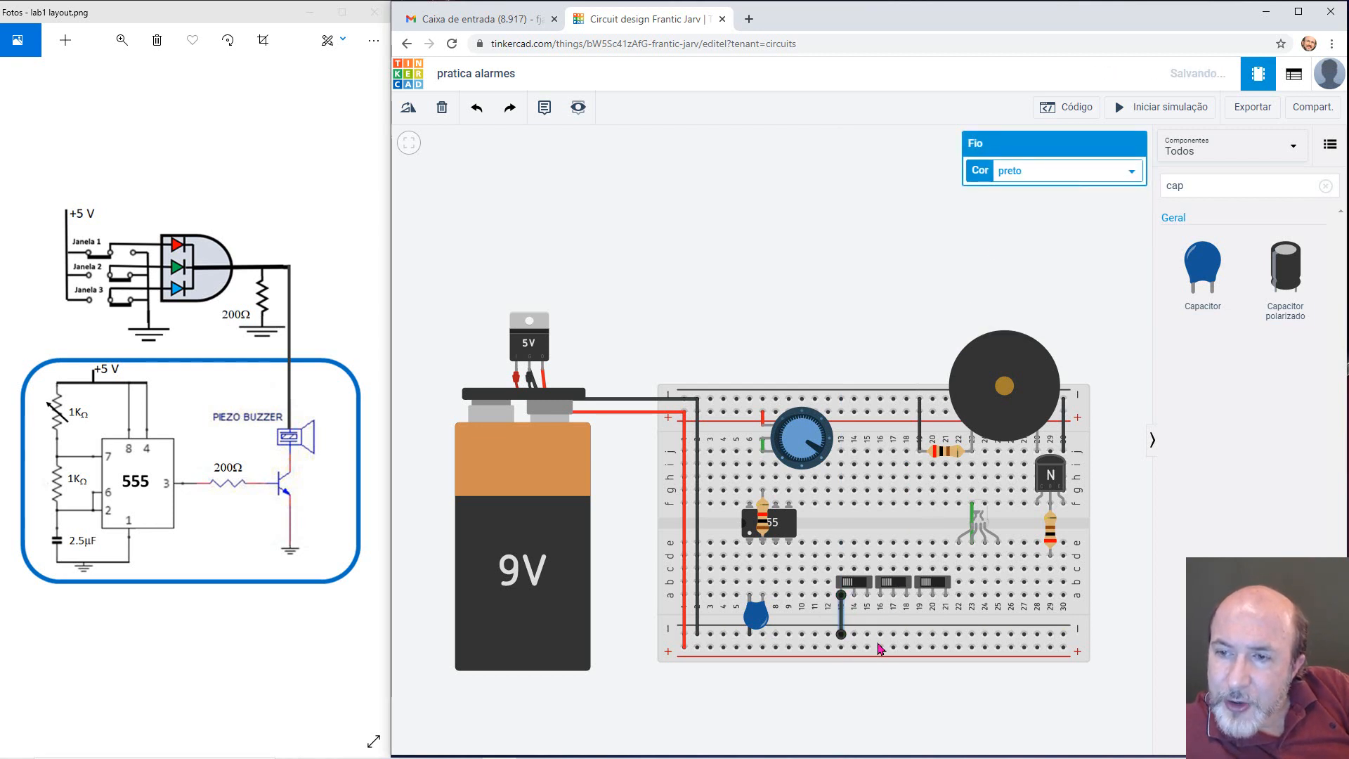
left_click(880, 596)
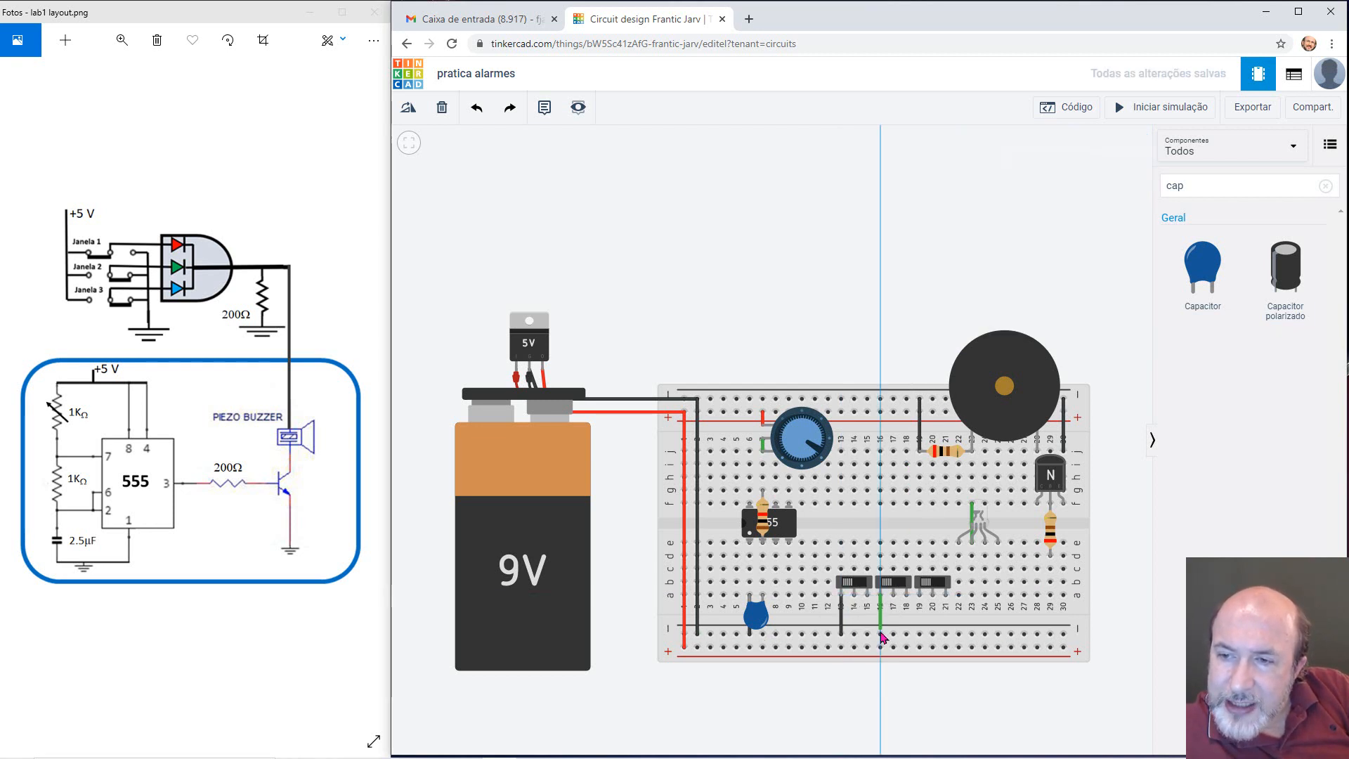
left_click(880, 634)
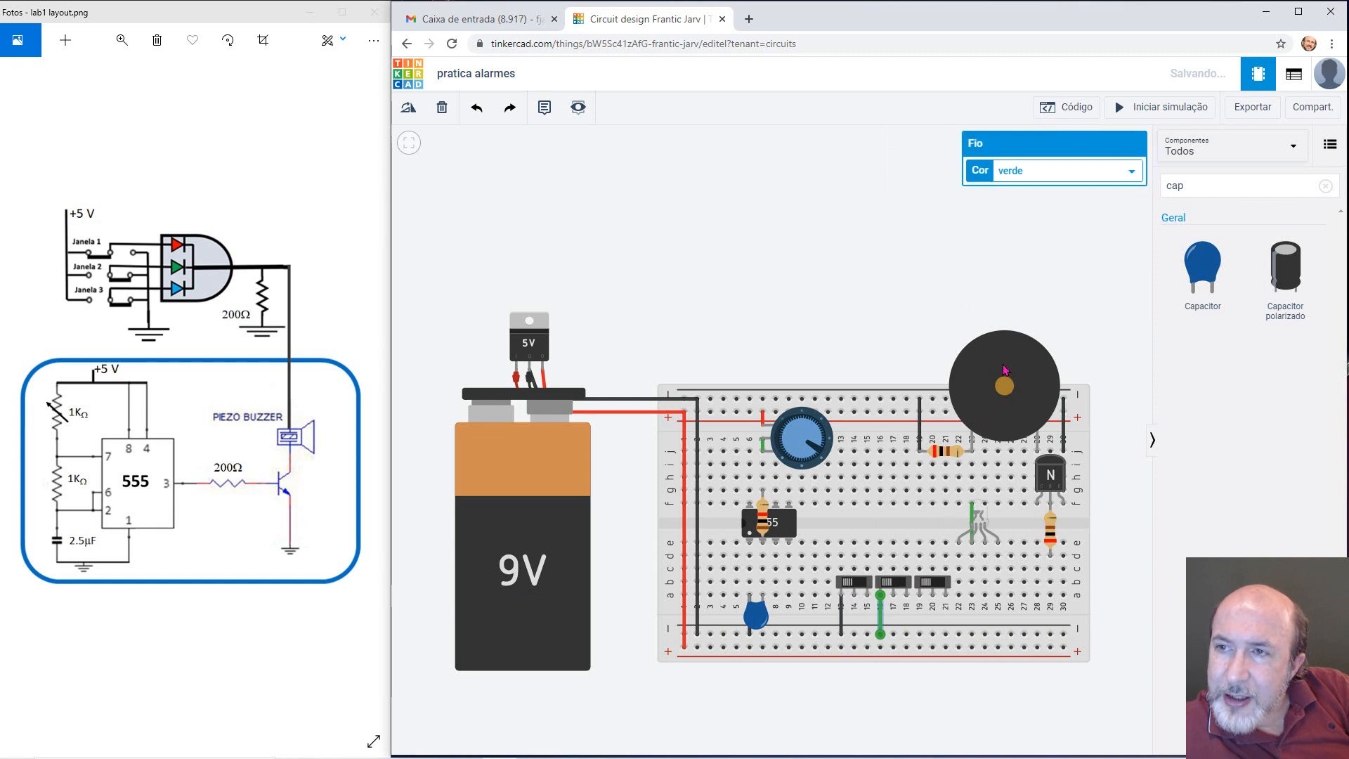
left_click(1129, 171)
left_click(1070, 190)
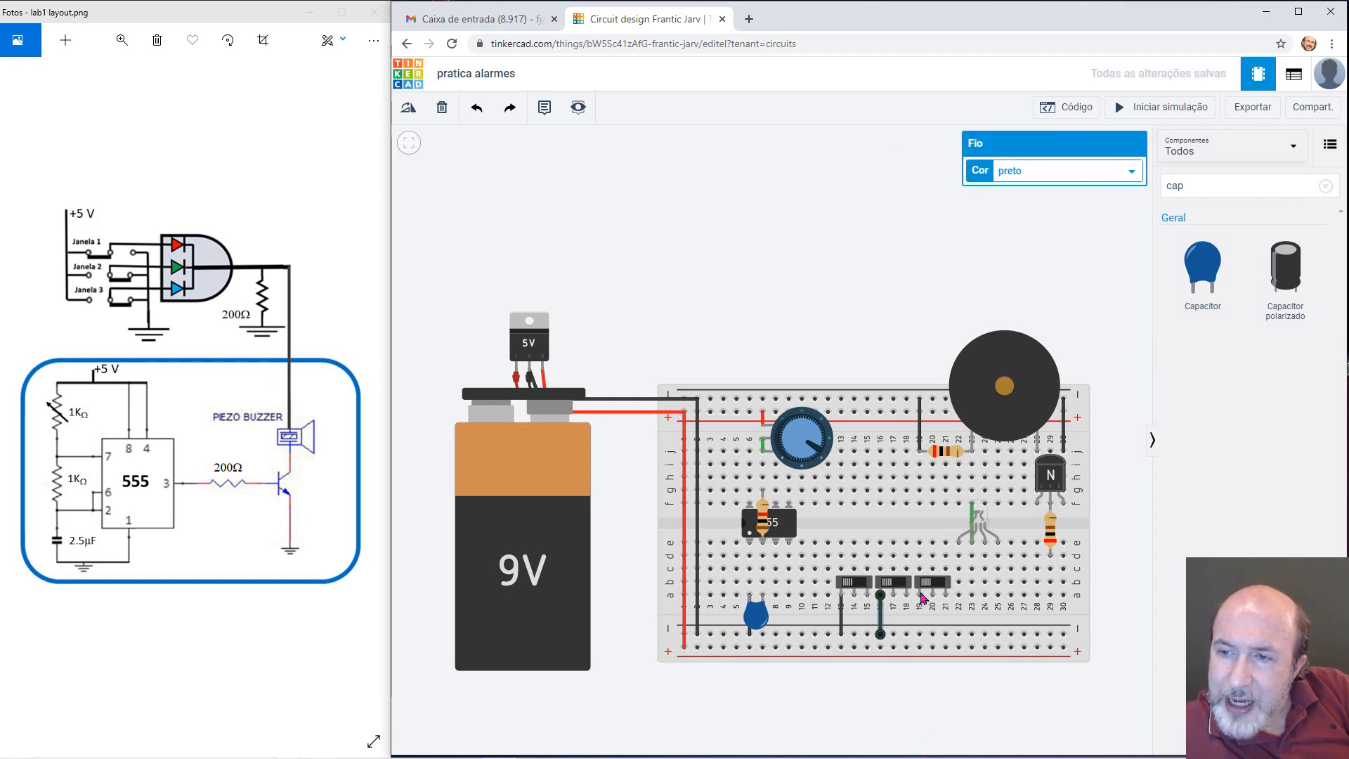
- Connect the left terminal of the third slide switch, column 19, to the lower negative rail with a black wire
left_click(919, 596)
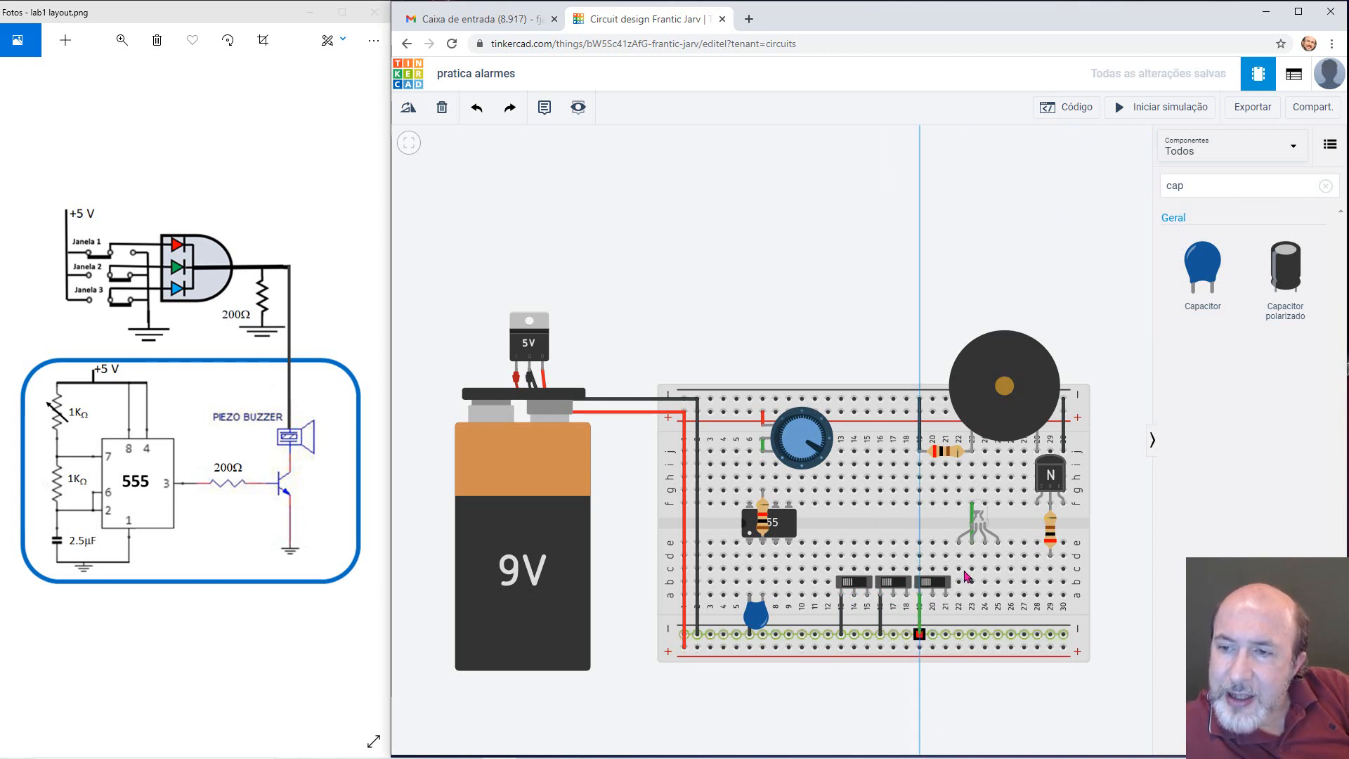
left_click(919, 633)
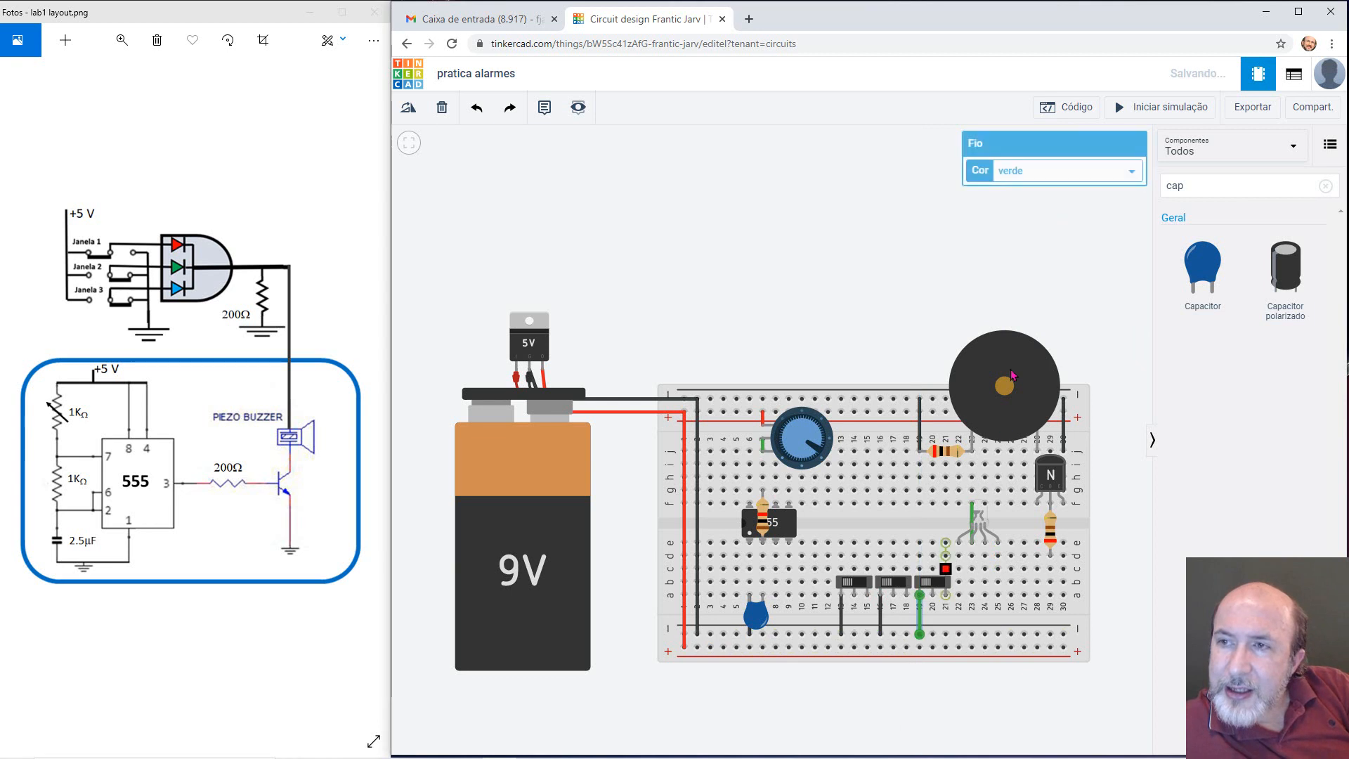
left_click(1113, 173)
left_click(1070, 189)
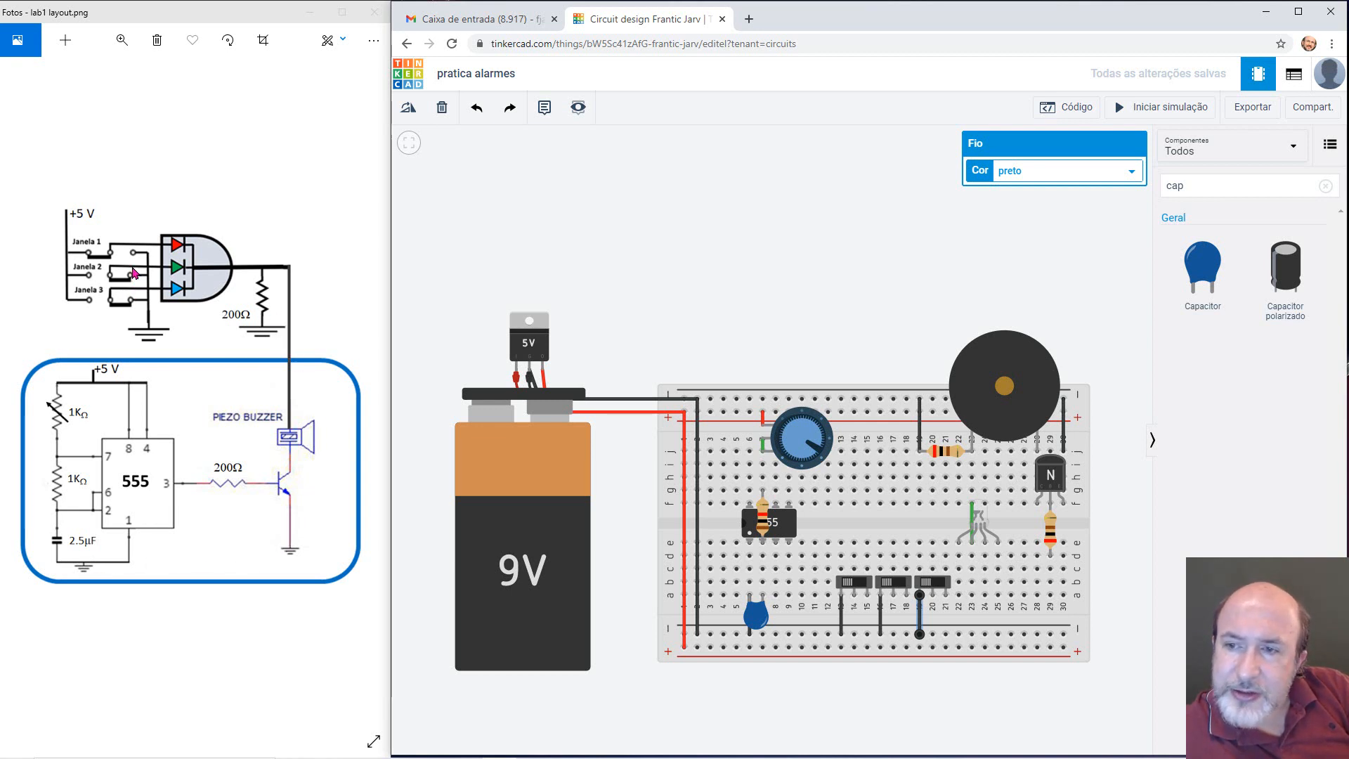
left_click(812, 307)
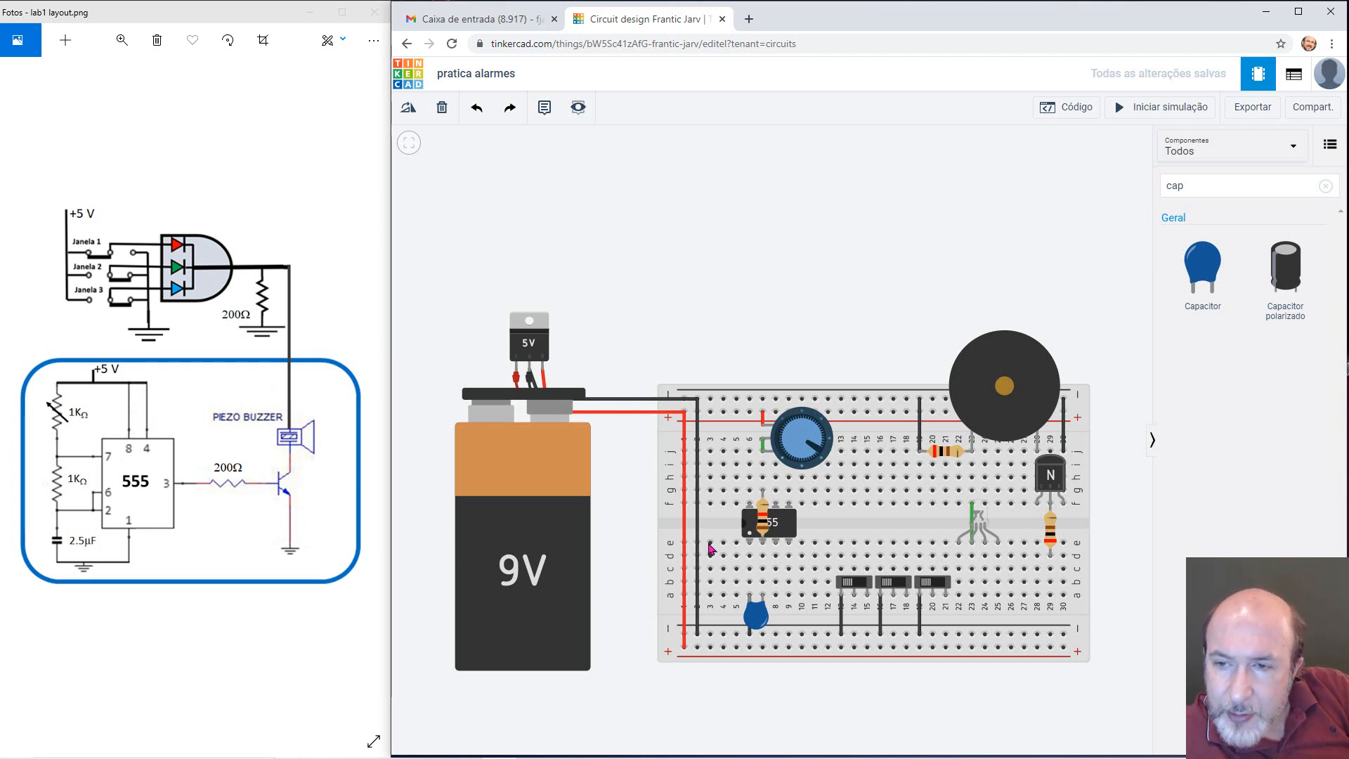
- Wire the 555's column 9, row a, to the lower positive rail and column 6, row j, to the upper positive rail, both in red
left_click(788, 597)
left_click(790, 647)
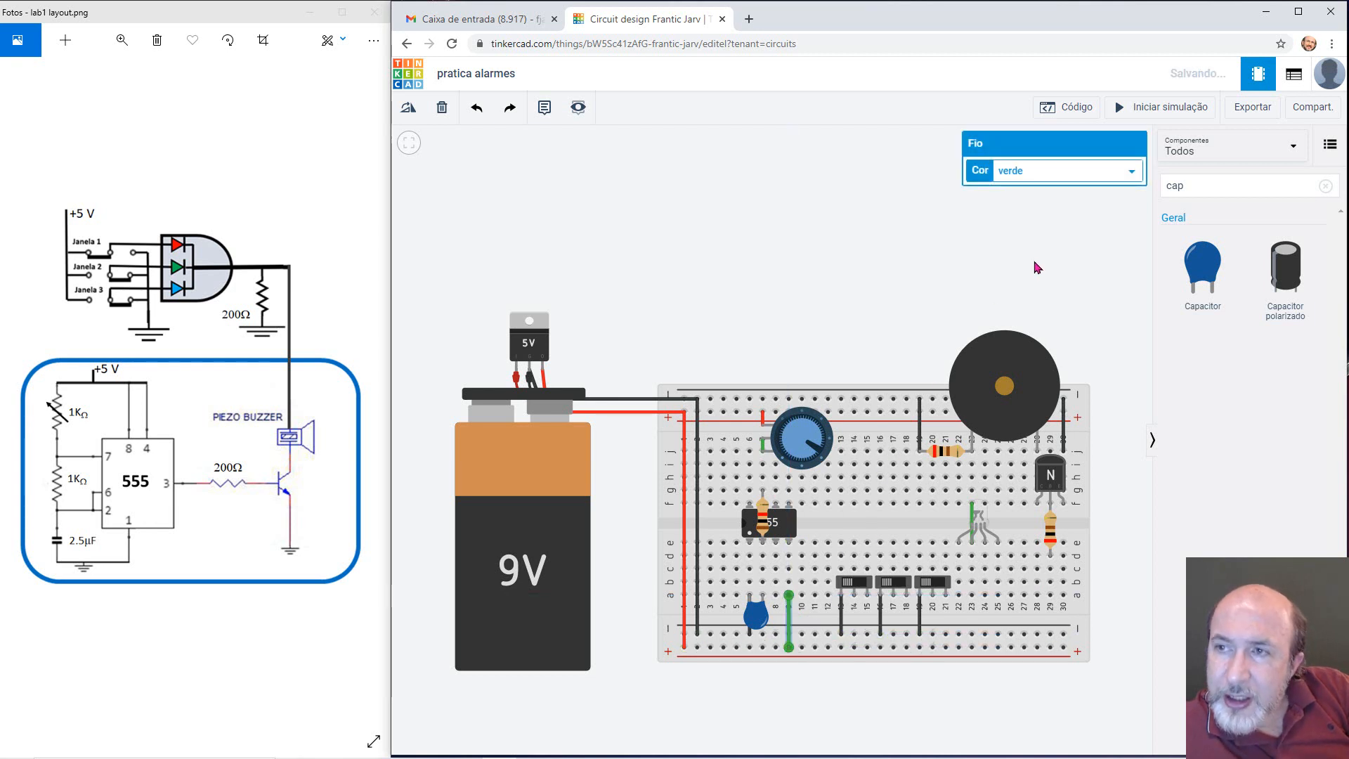
left_click(1131, 171)
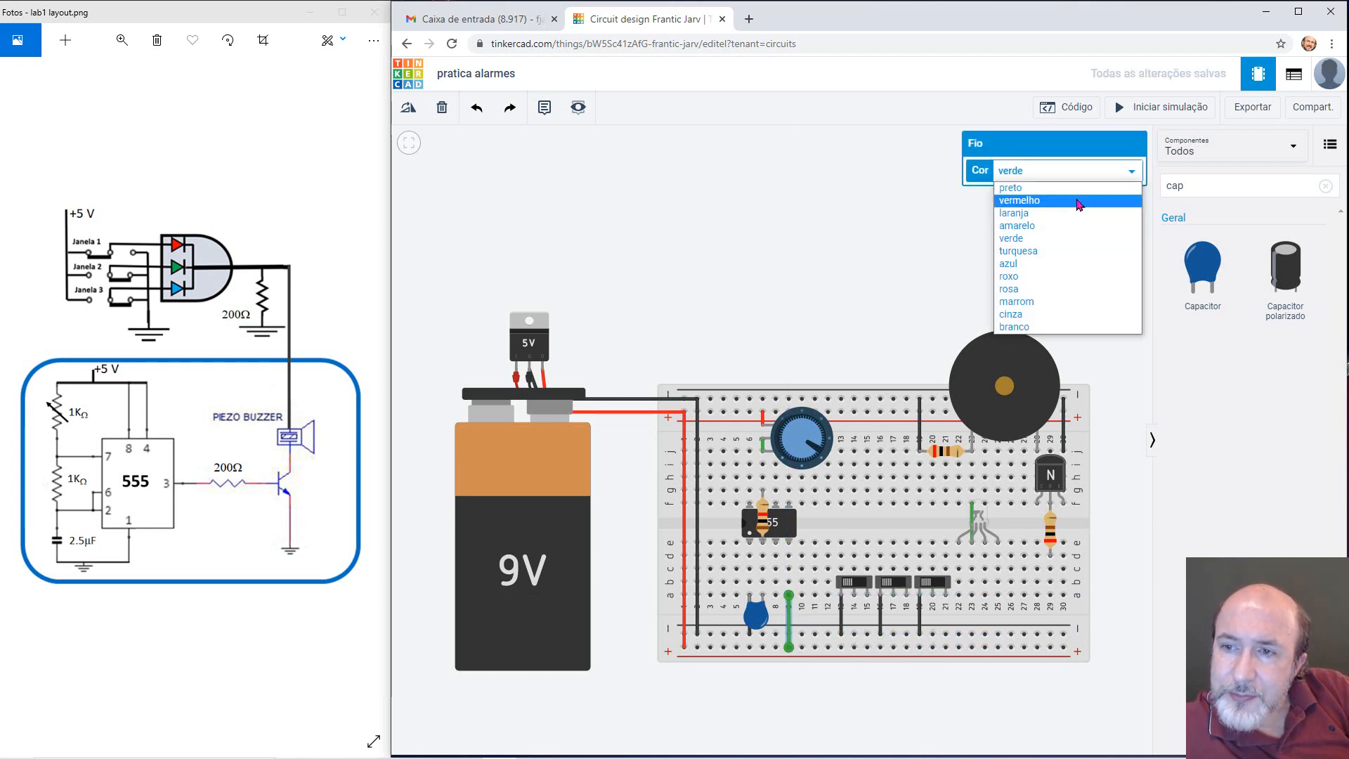
left_click(1085, 201)
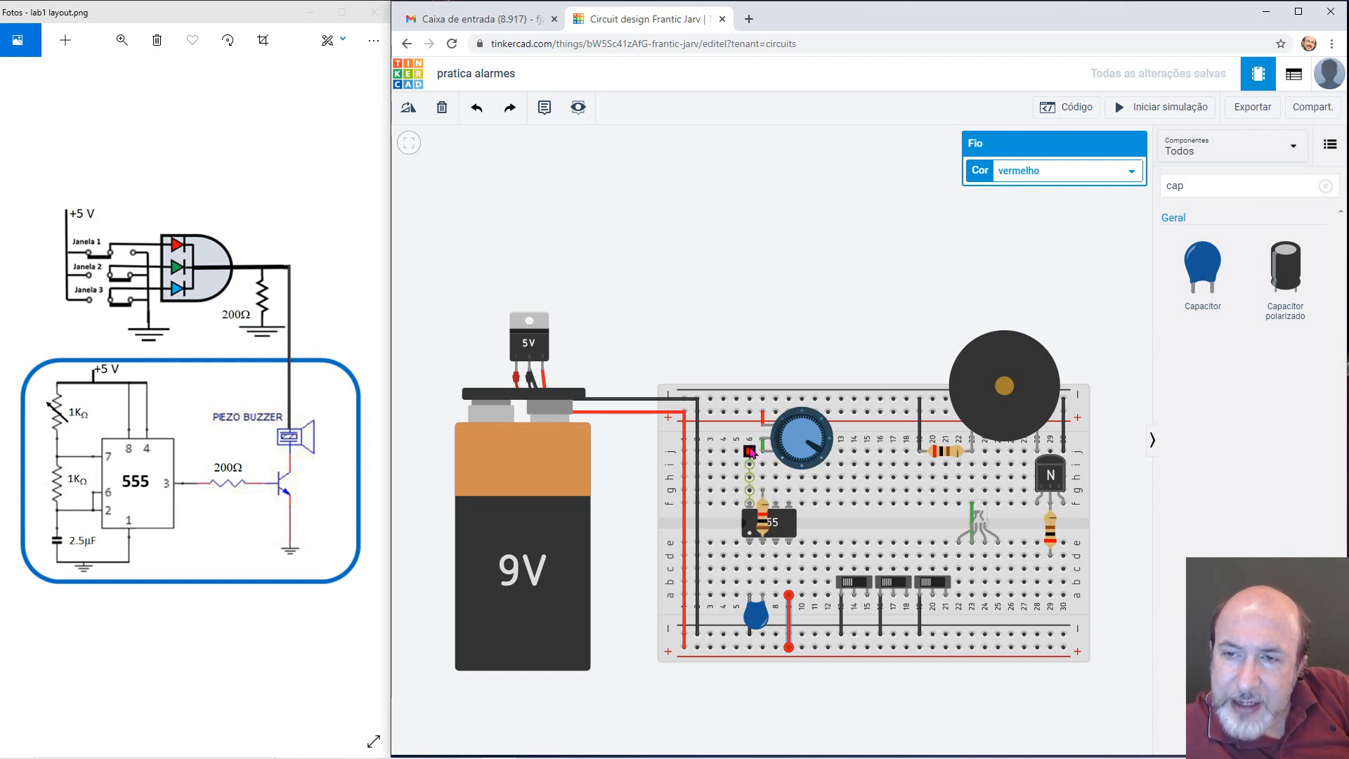
left_click(750, 450)
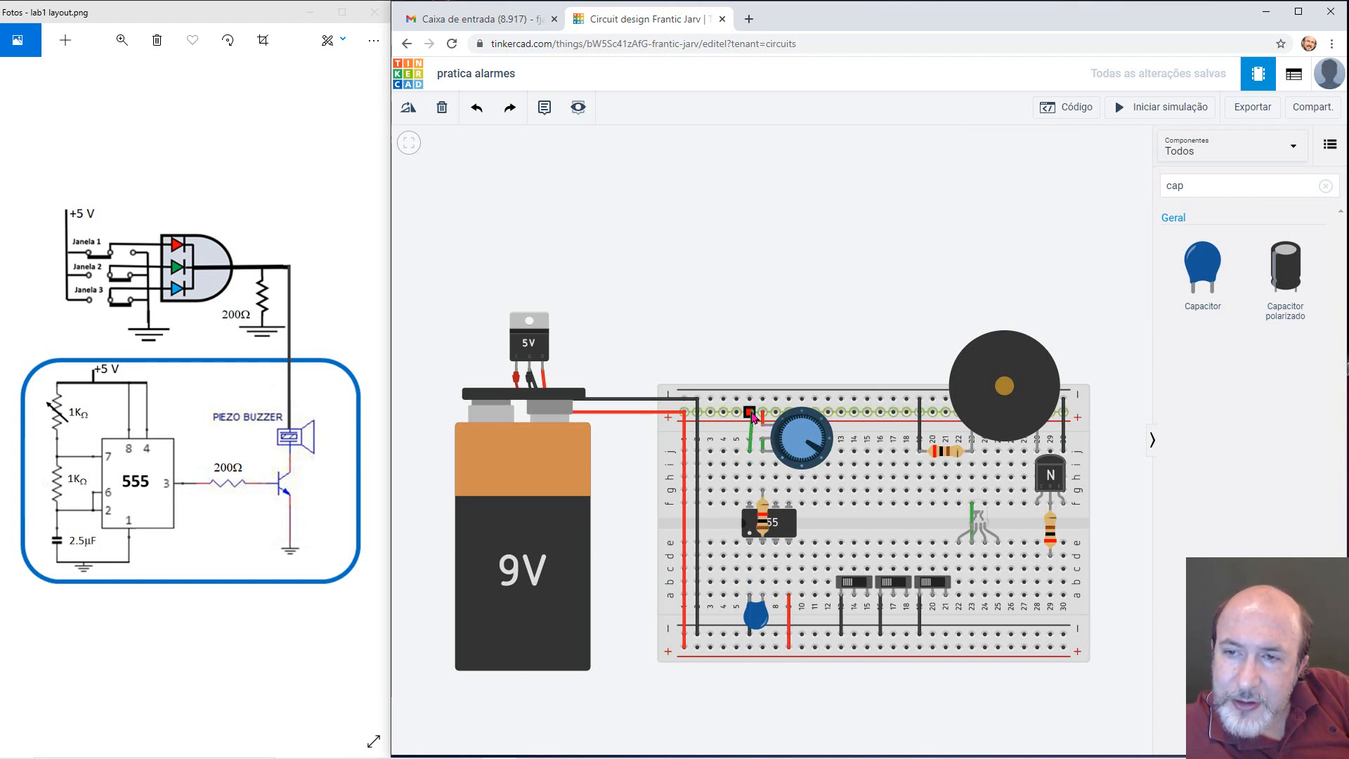
left_click(751, 412)
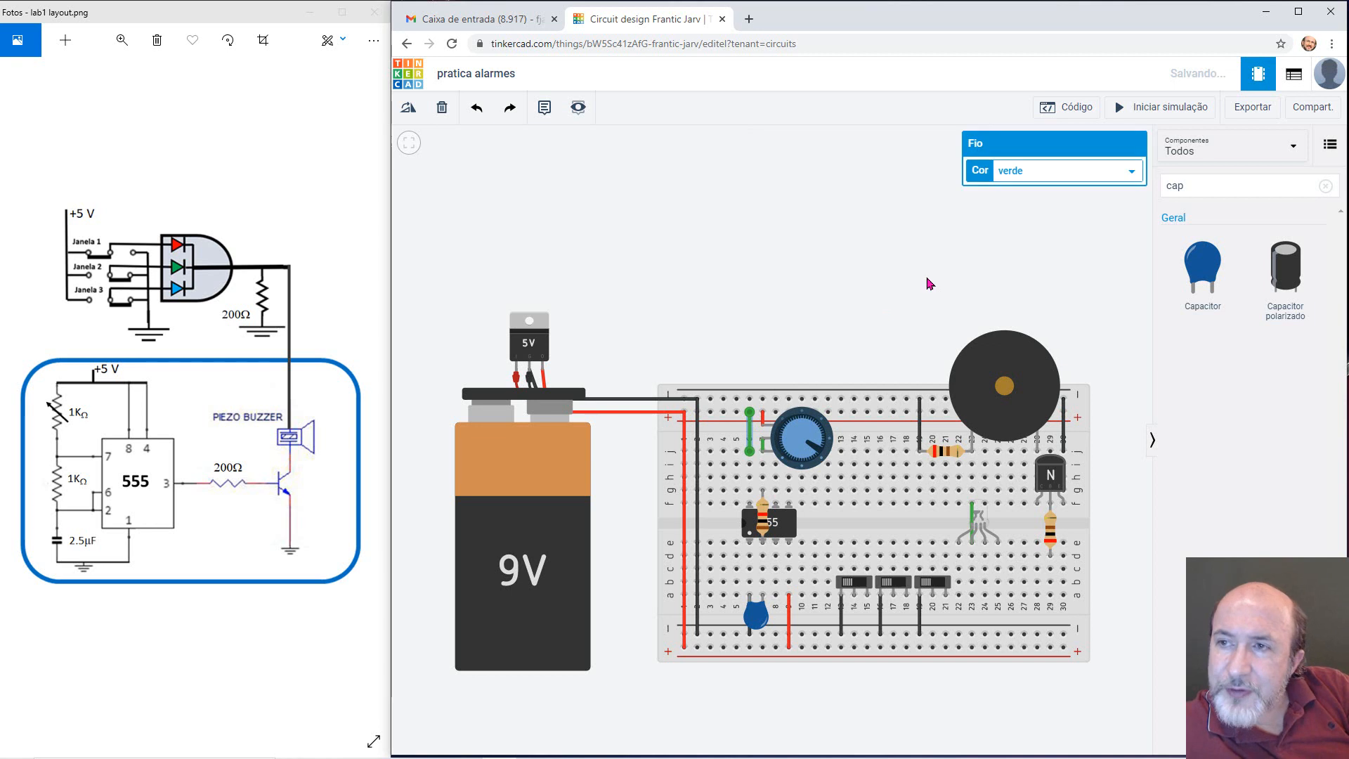
left_click(1133, 172)
left_click(1097, 200)
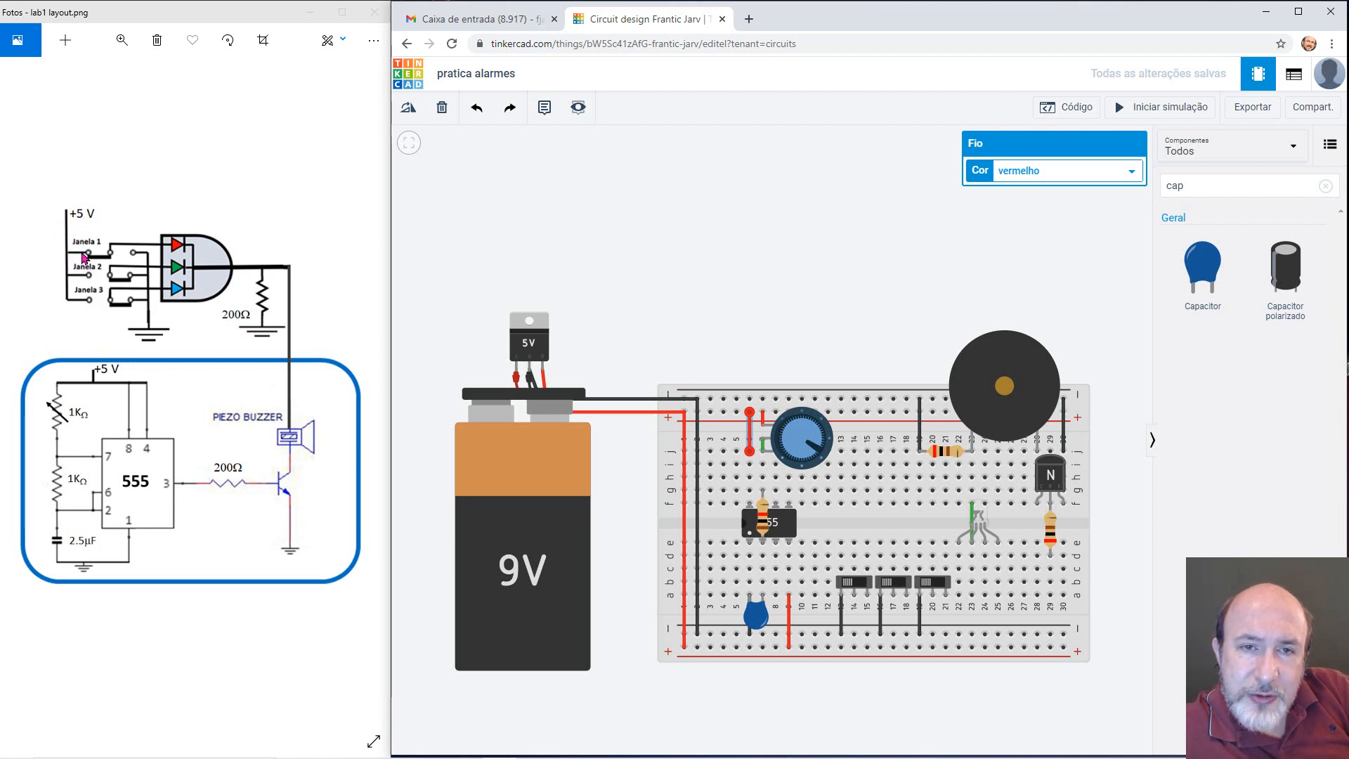
- Connect the right terminals of the first and second slide switches, columns 15 and 18, to the lower positive rail with red wires
left_click(867, 595)
left_click(867, 647)
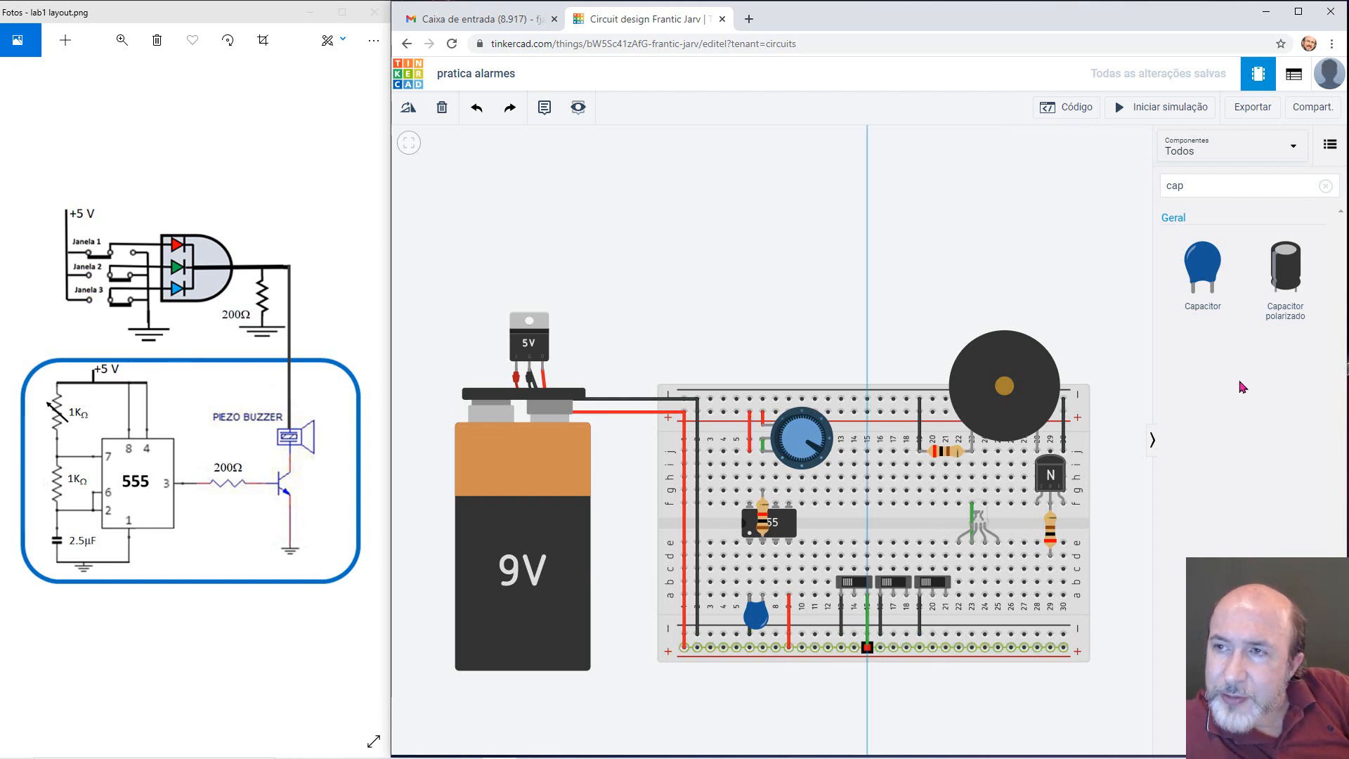
left_click(1117, 171)
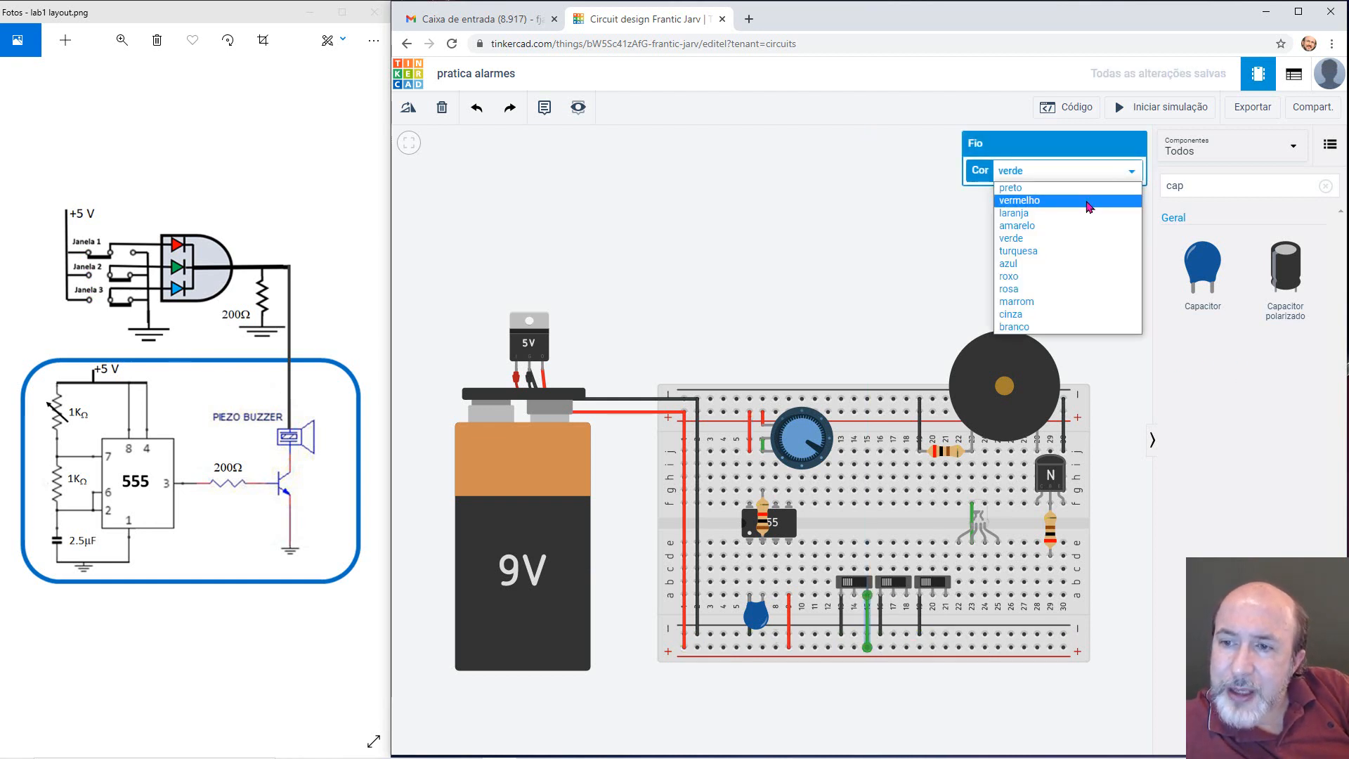
left_click(1091, 203)
left_click(906, 596)
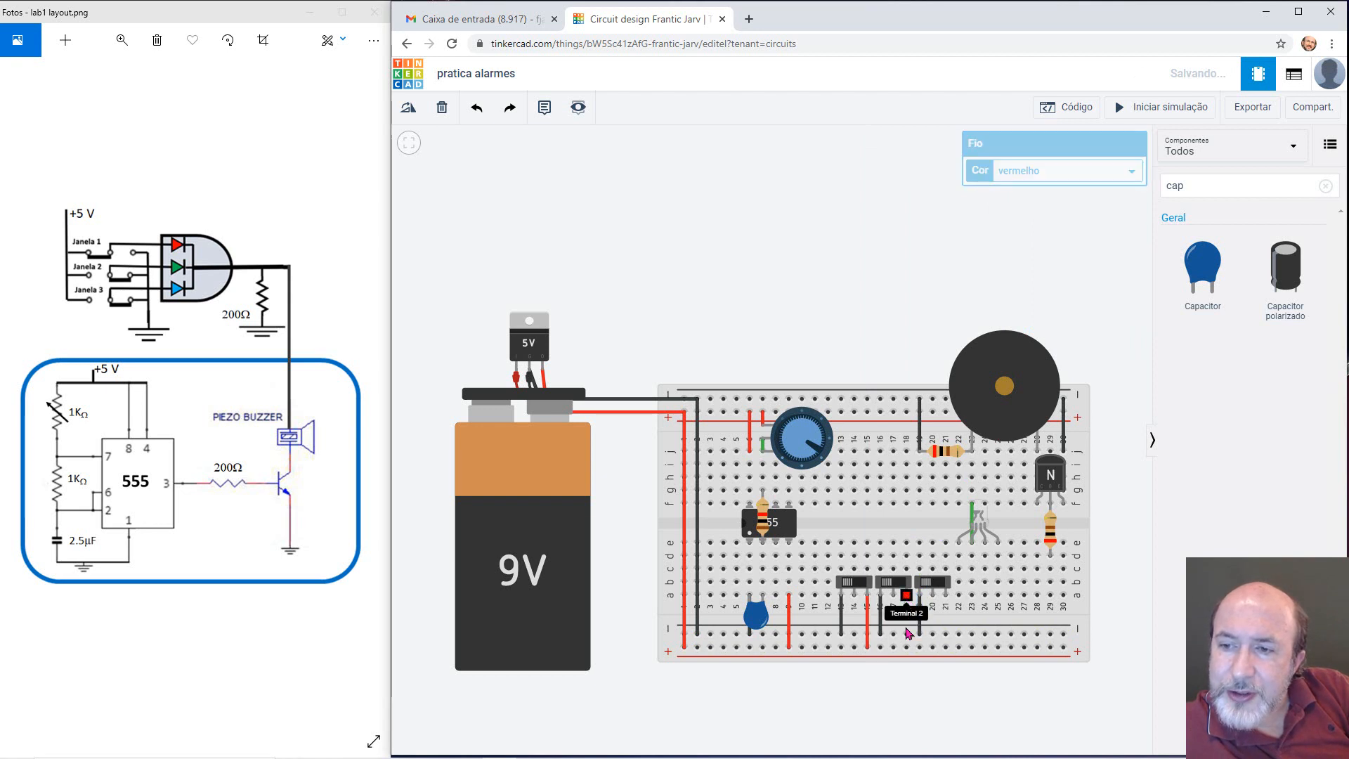
left_click(907, 647)
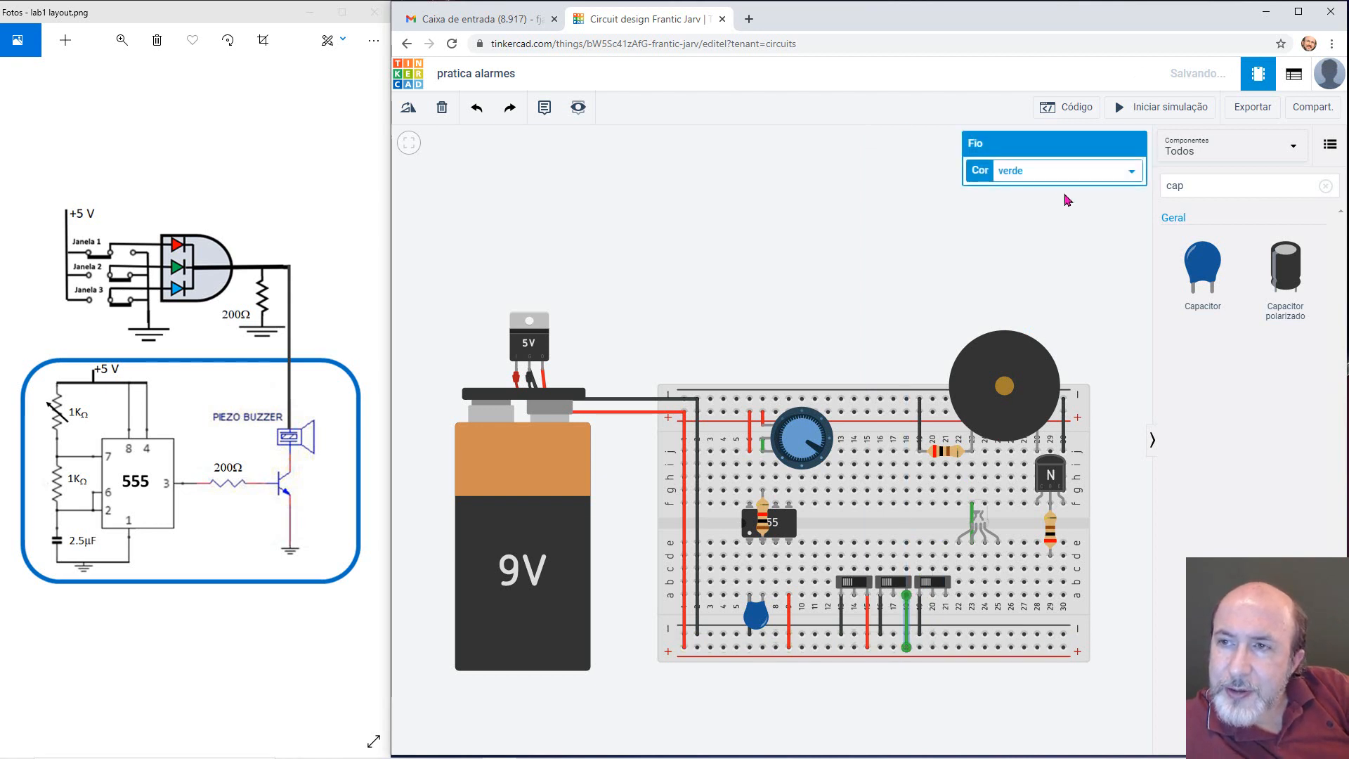
left_click(1131, 172)
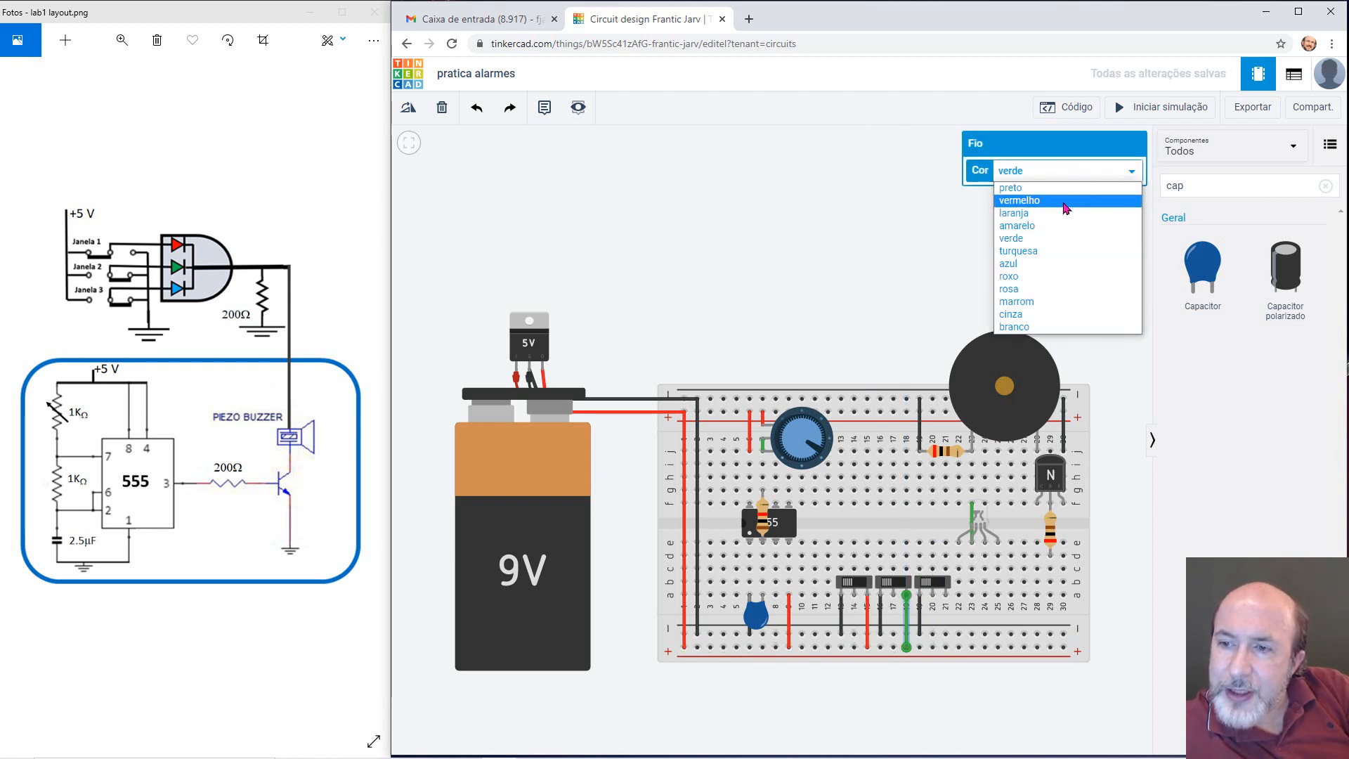
left_click(1068, 202)
- Connect the right terminal of the third slide switch, column 21, to the lower positive rail with a red wire
left_click(945, 597)
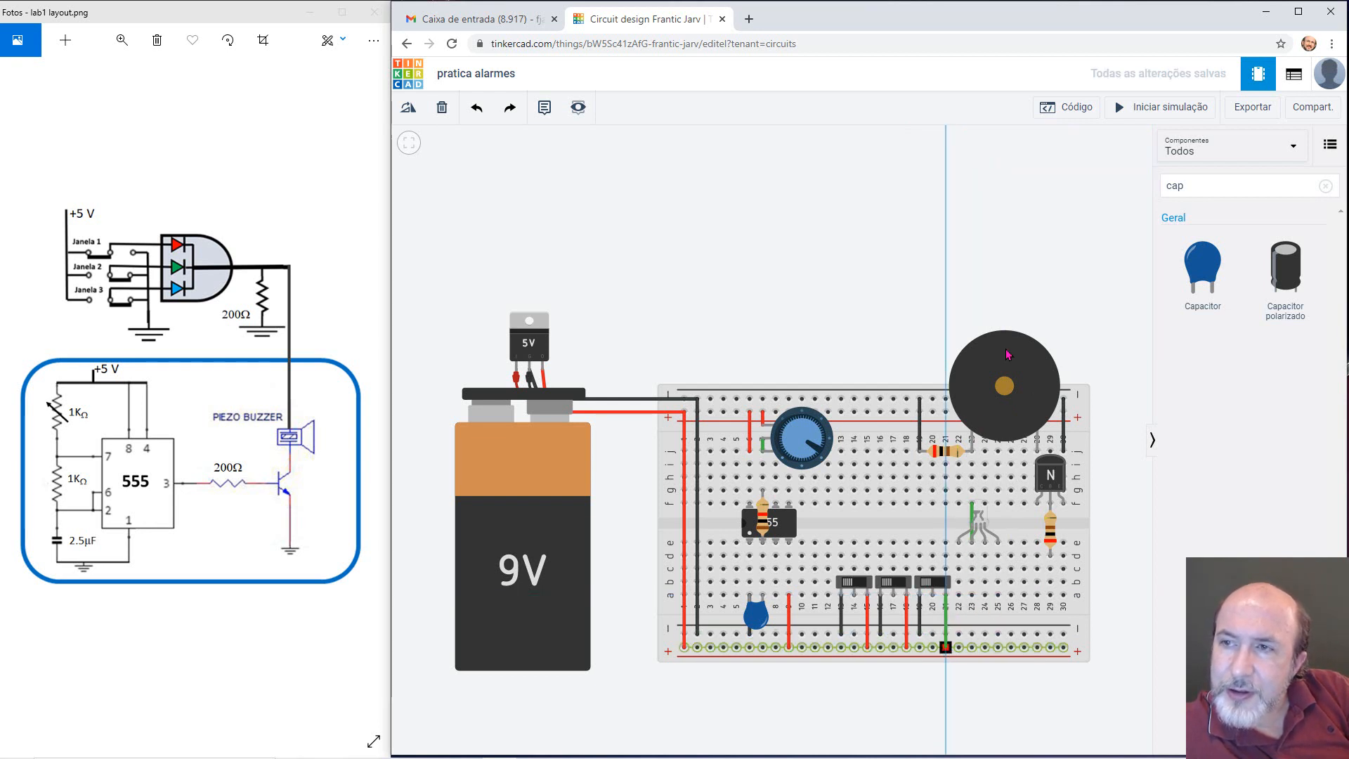
left_click(1131, 170)
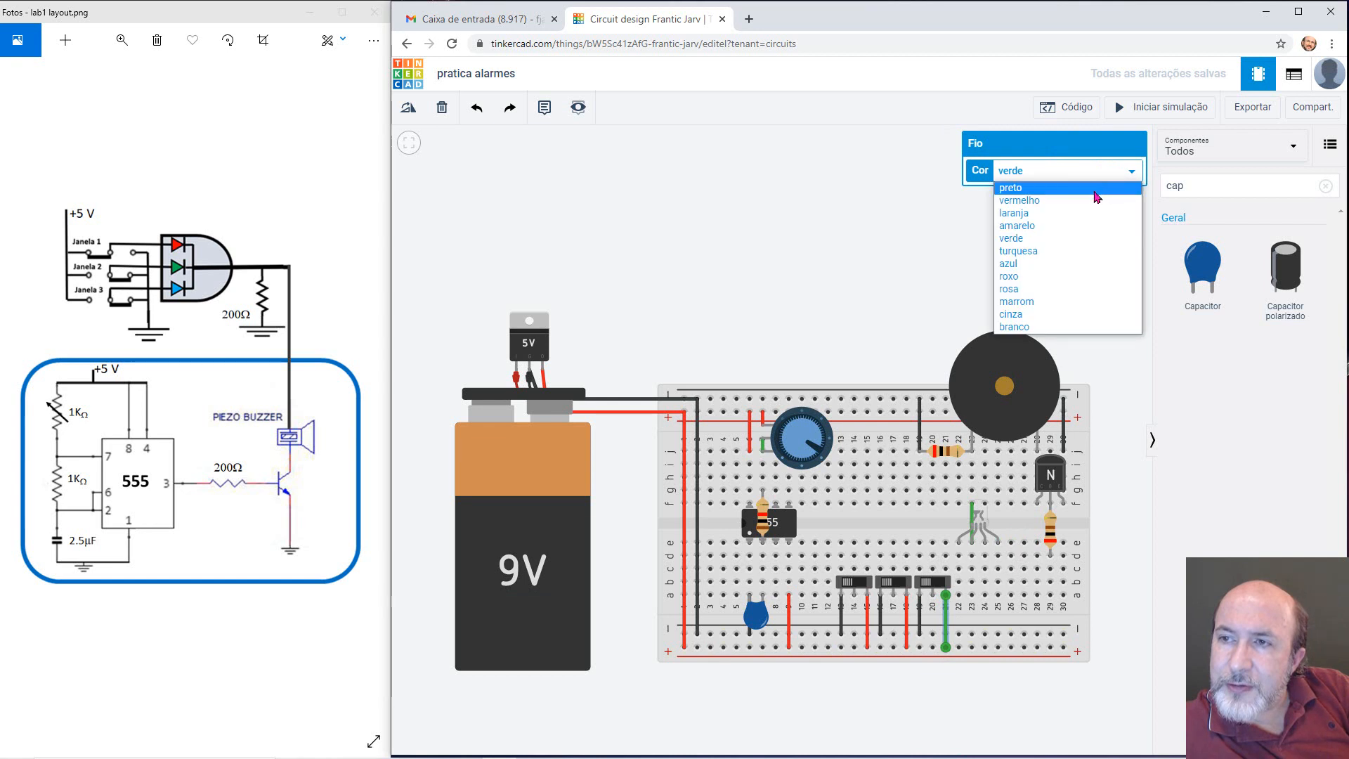
left_click(1086, 201)
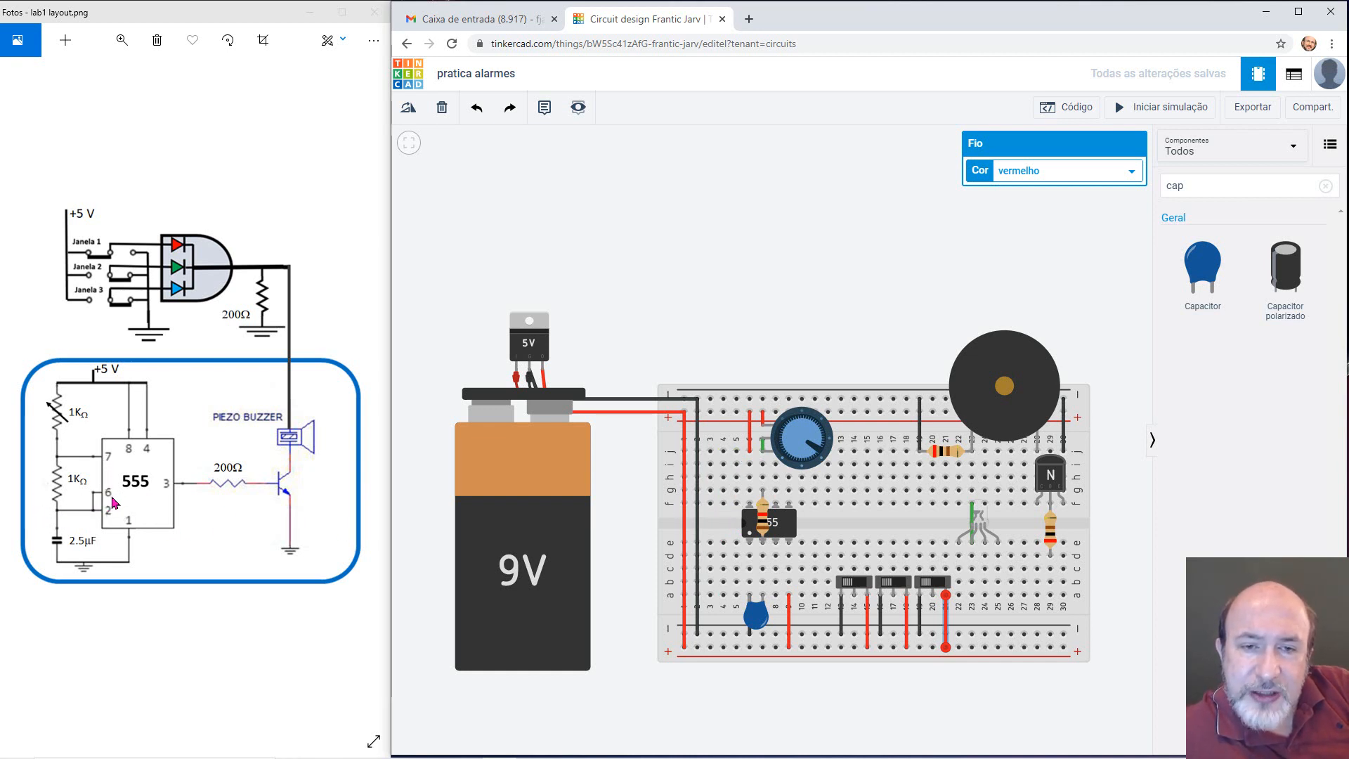
- Join the 555's pins 2 and 6 with a green wire from column 7, row c, to column 8, row g
left_click(763, 541)
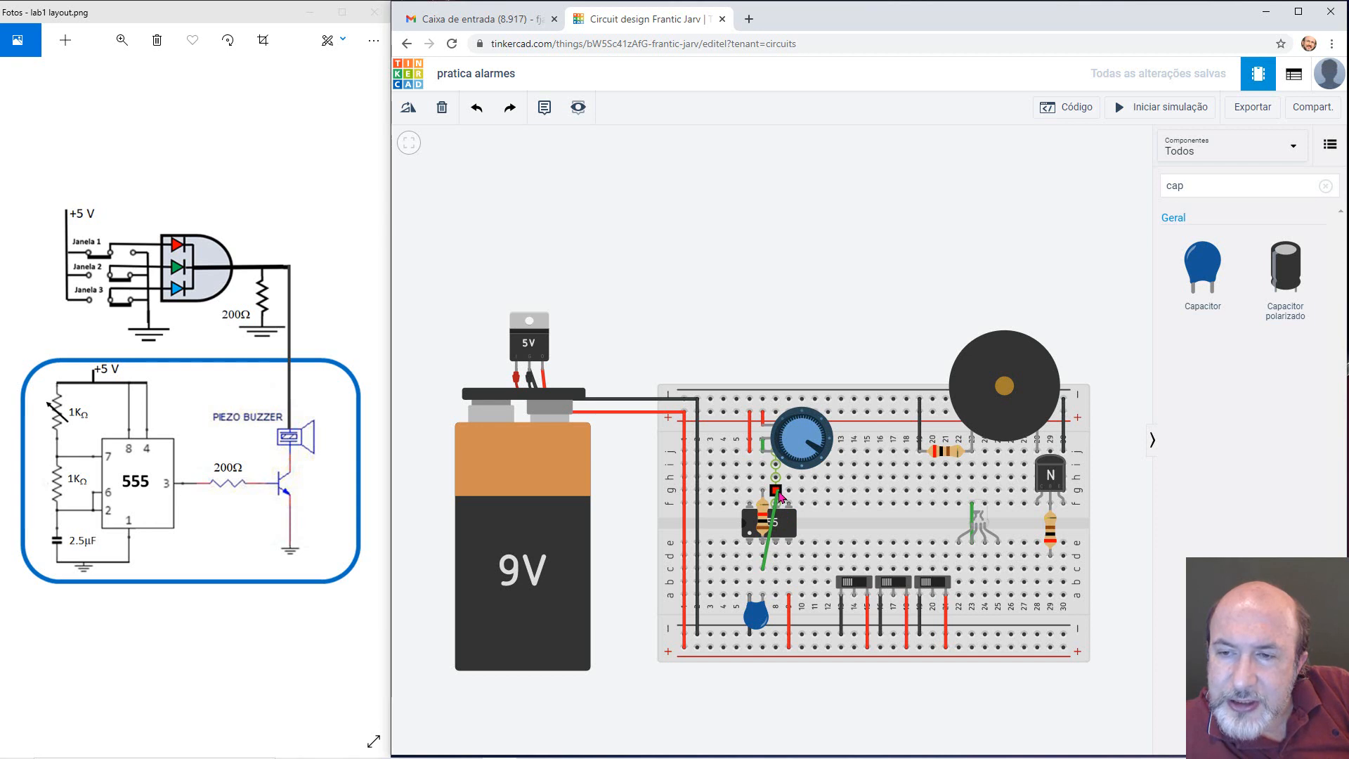
left_click(775, 491)
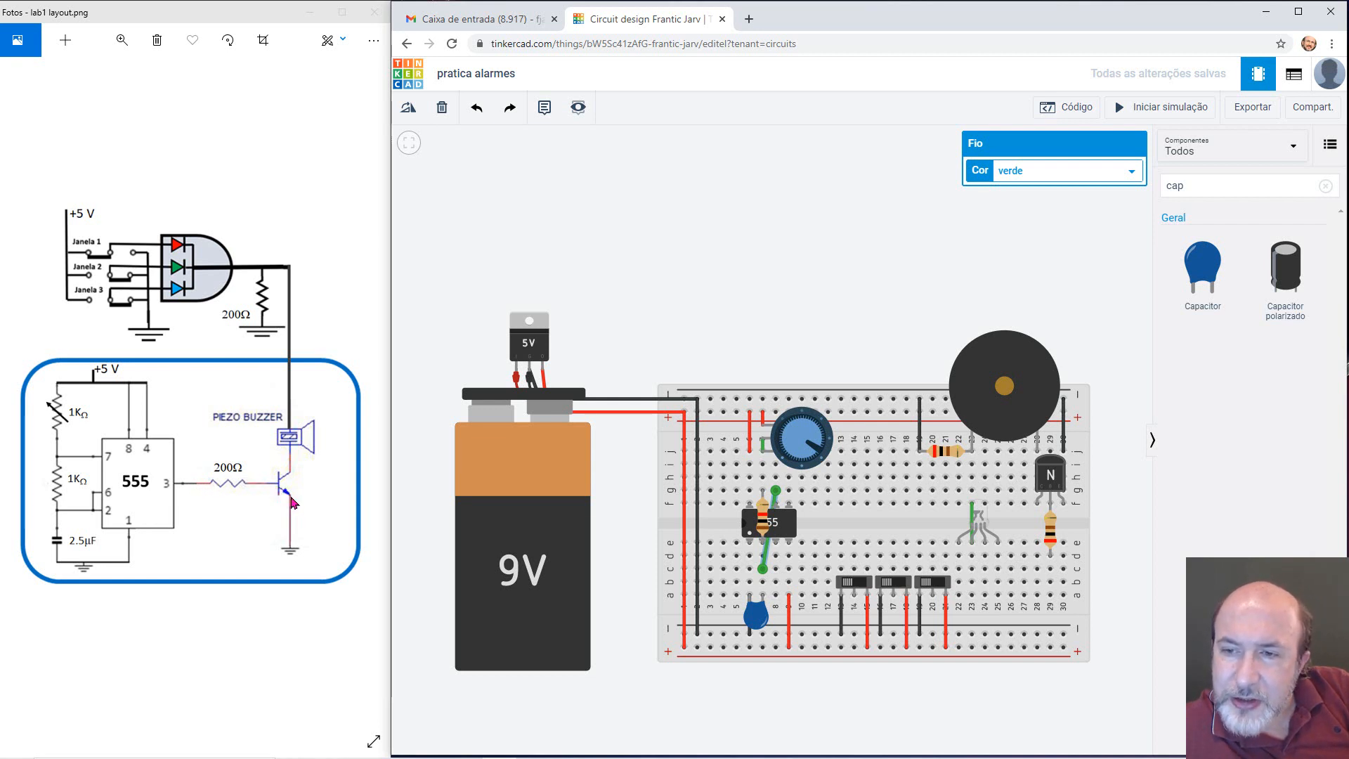
- Run a green wire from the 555's pin 3, column 8, row e, to the base resistor at column 29, row d, squaring its bend
left_click(776, 544)
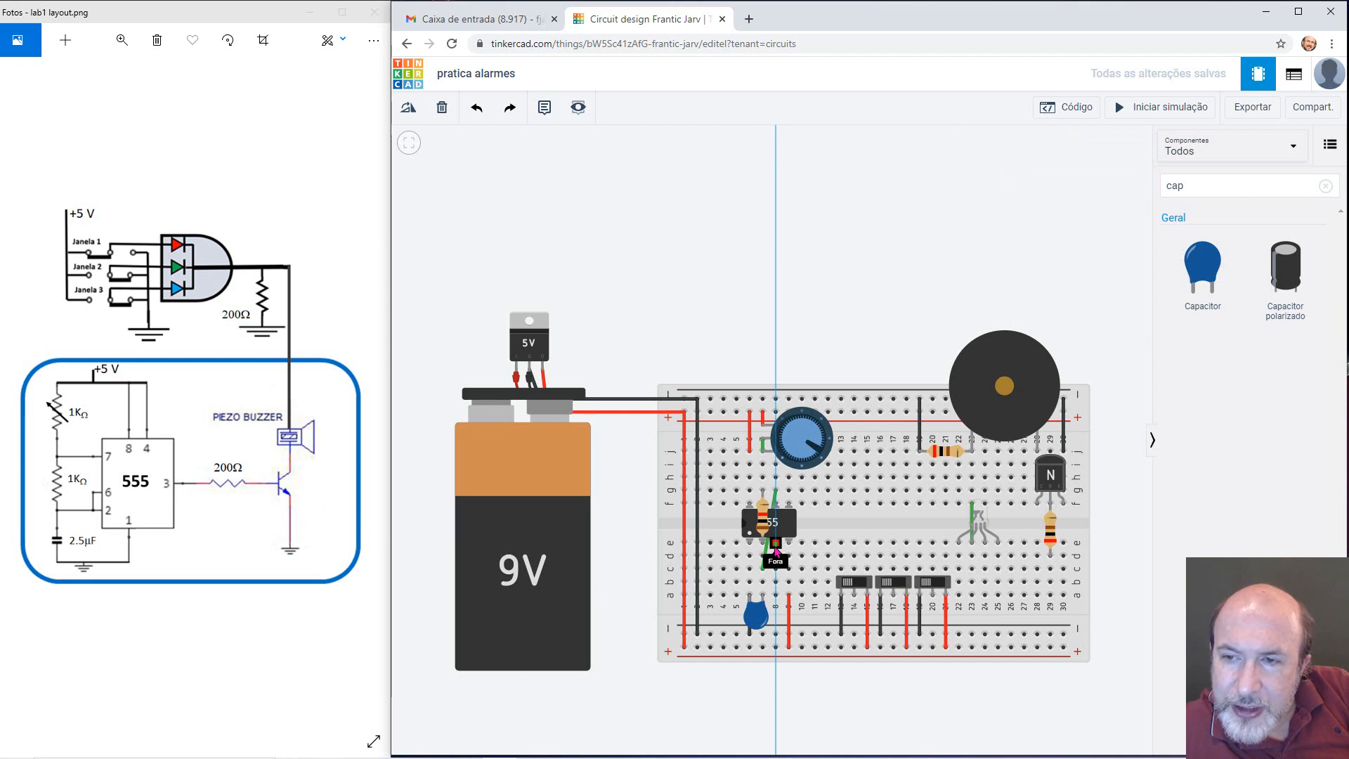
left_click(1052, 559)
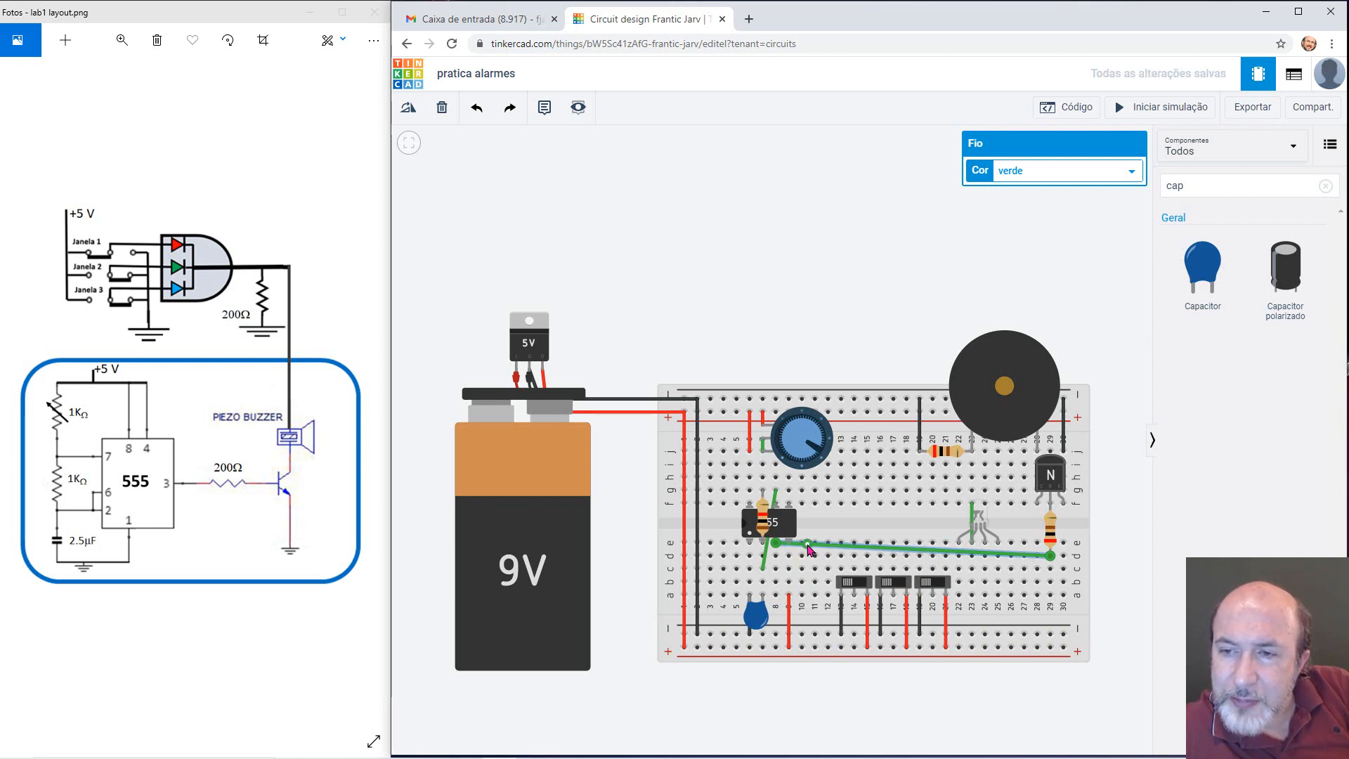
left_click_drag(810, 550, 779, 560)
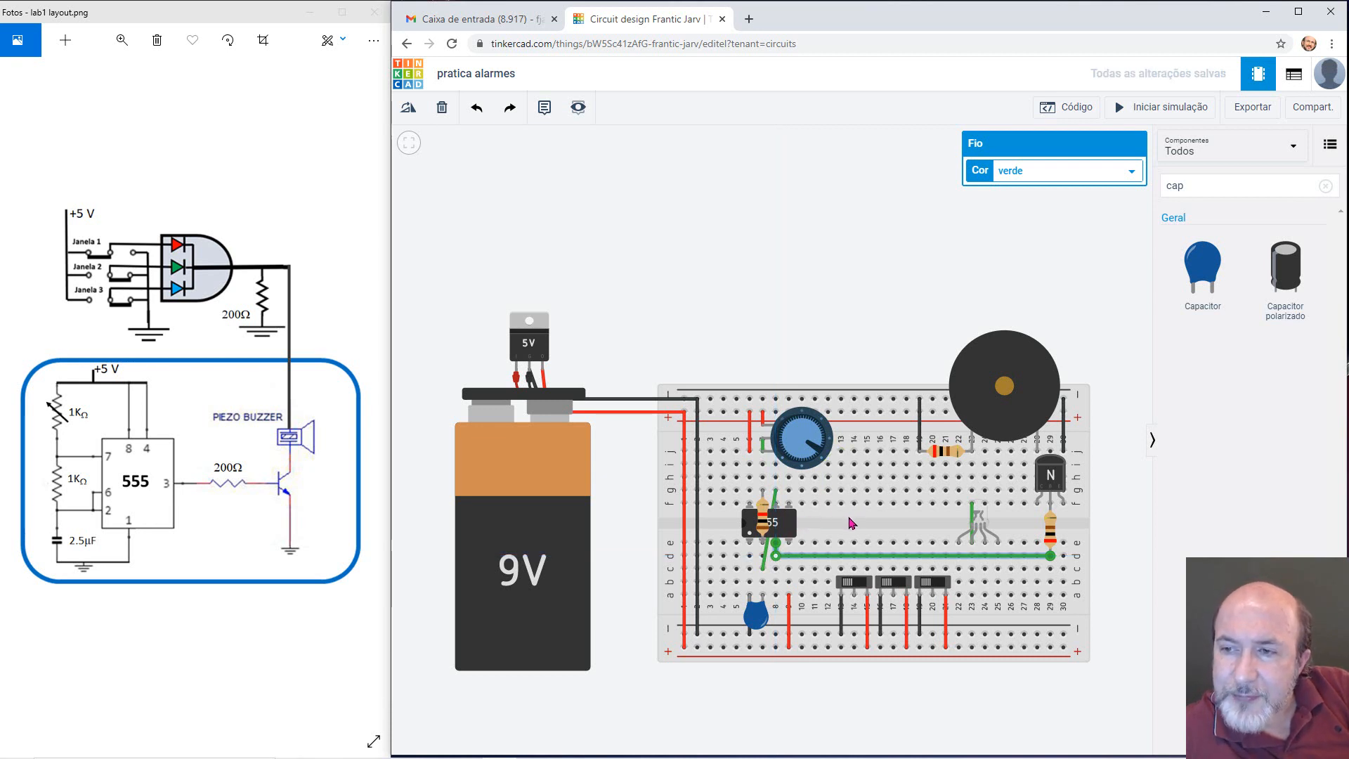
left_click(824, 565)
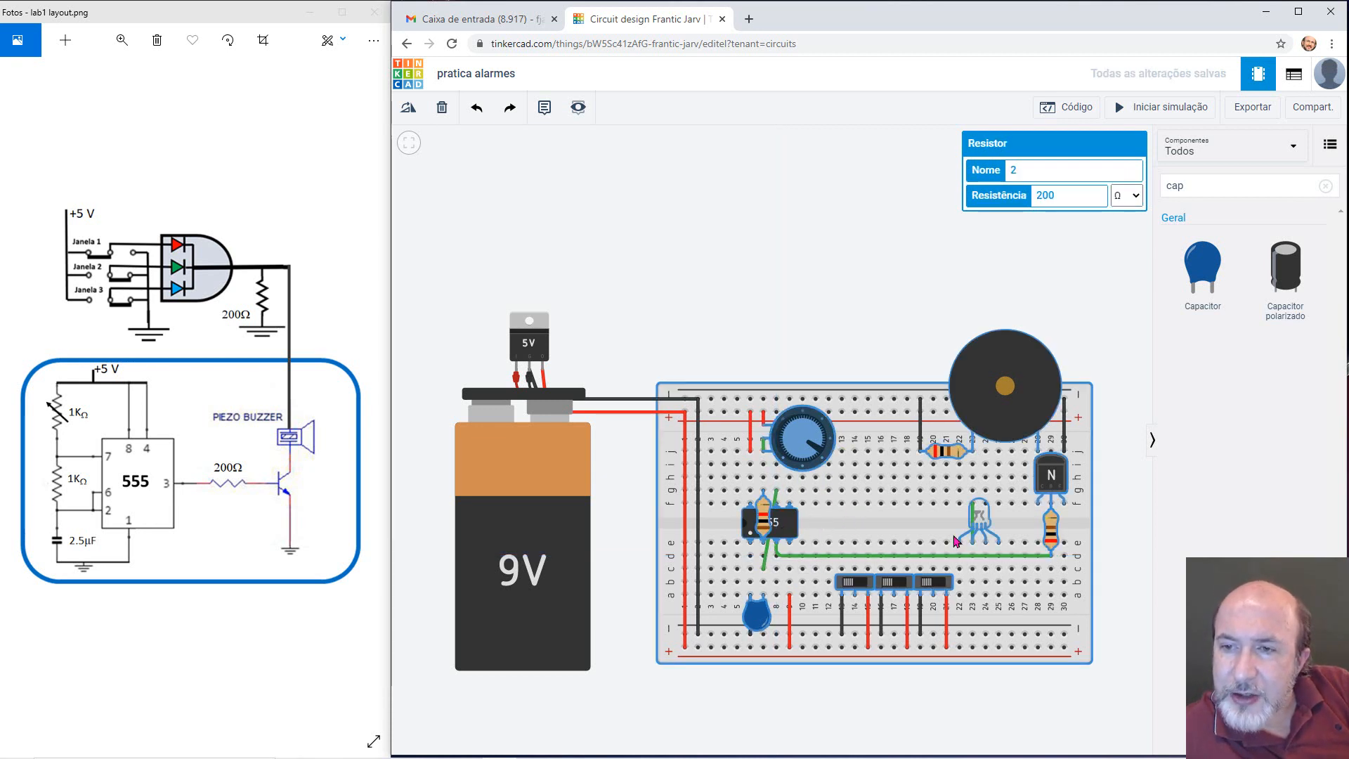
left_click(729, 313)
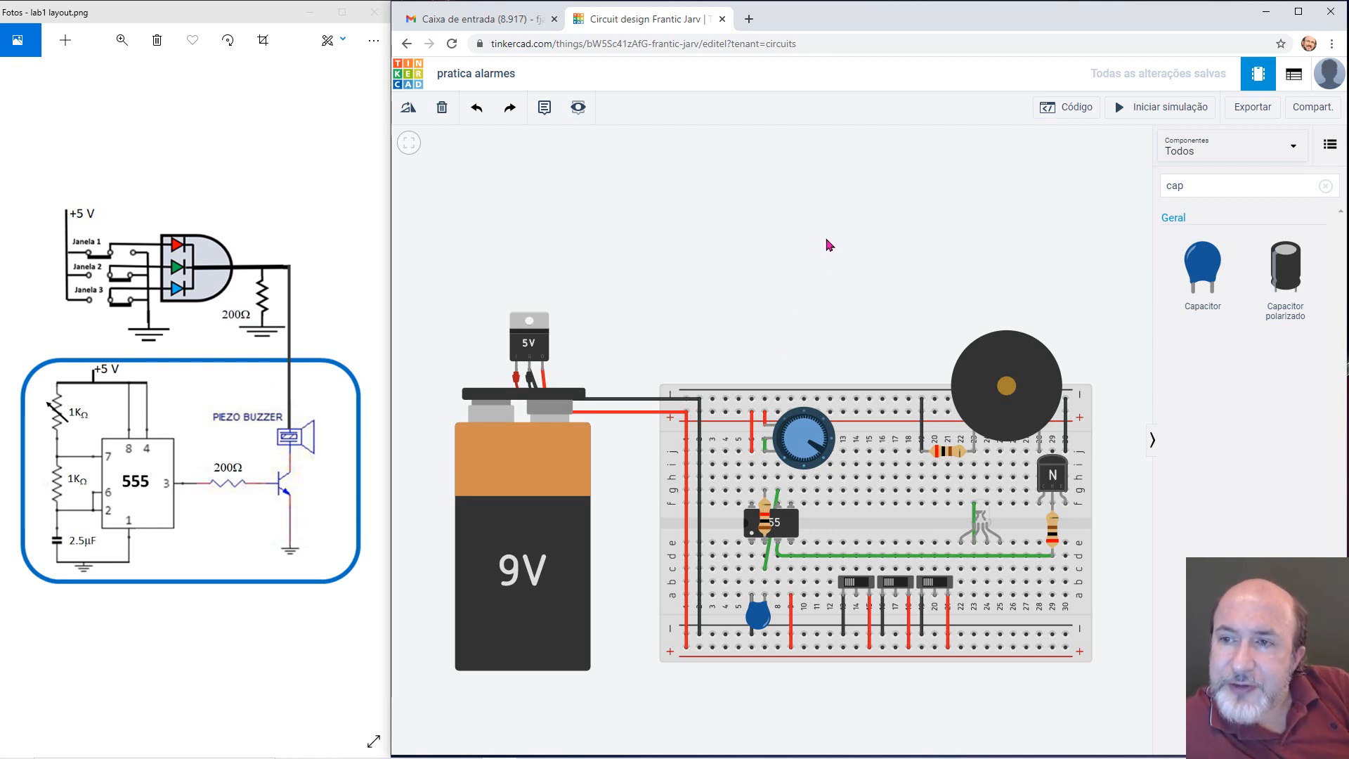
- Run the simulation briefly to test the first slide switch and stop it
left_click(1158, 109)
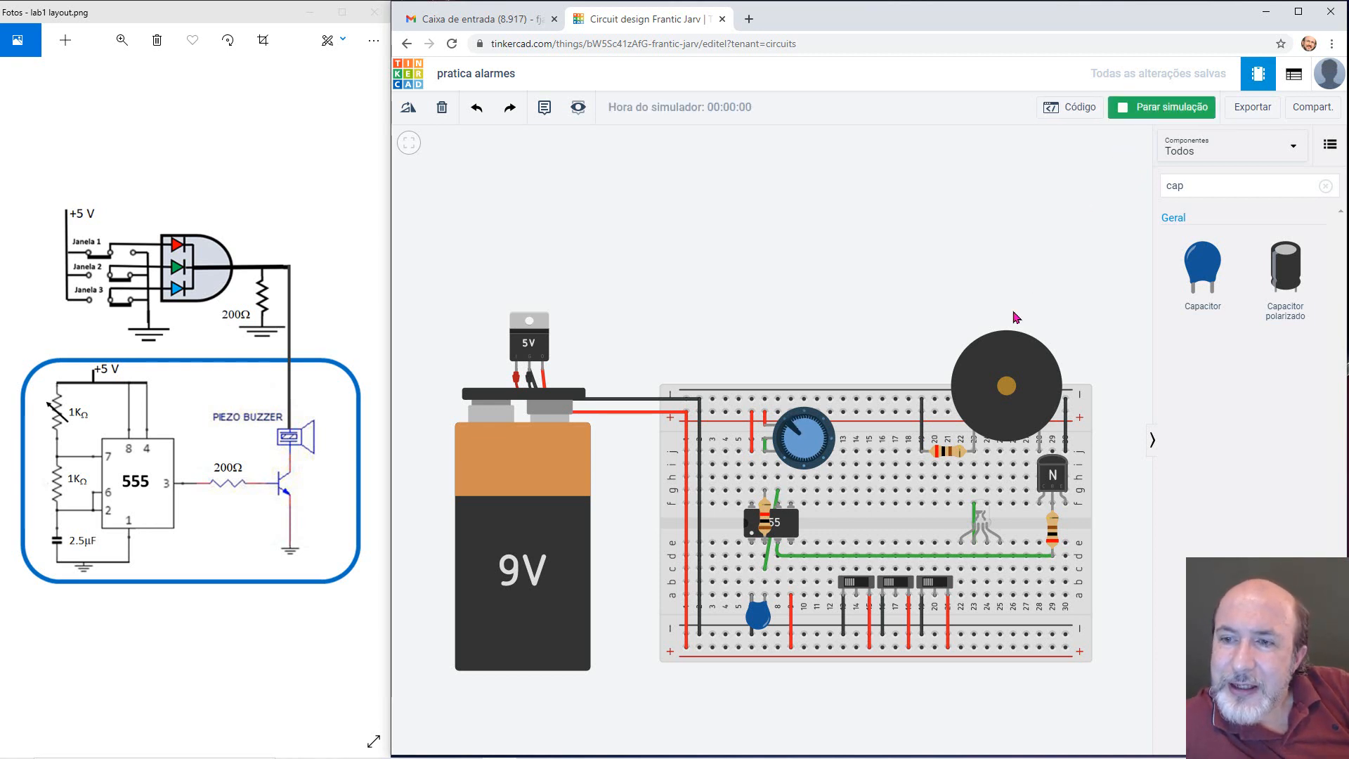
left_click(860, 583)
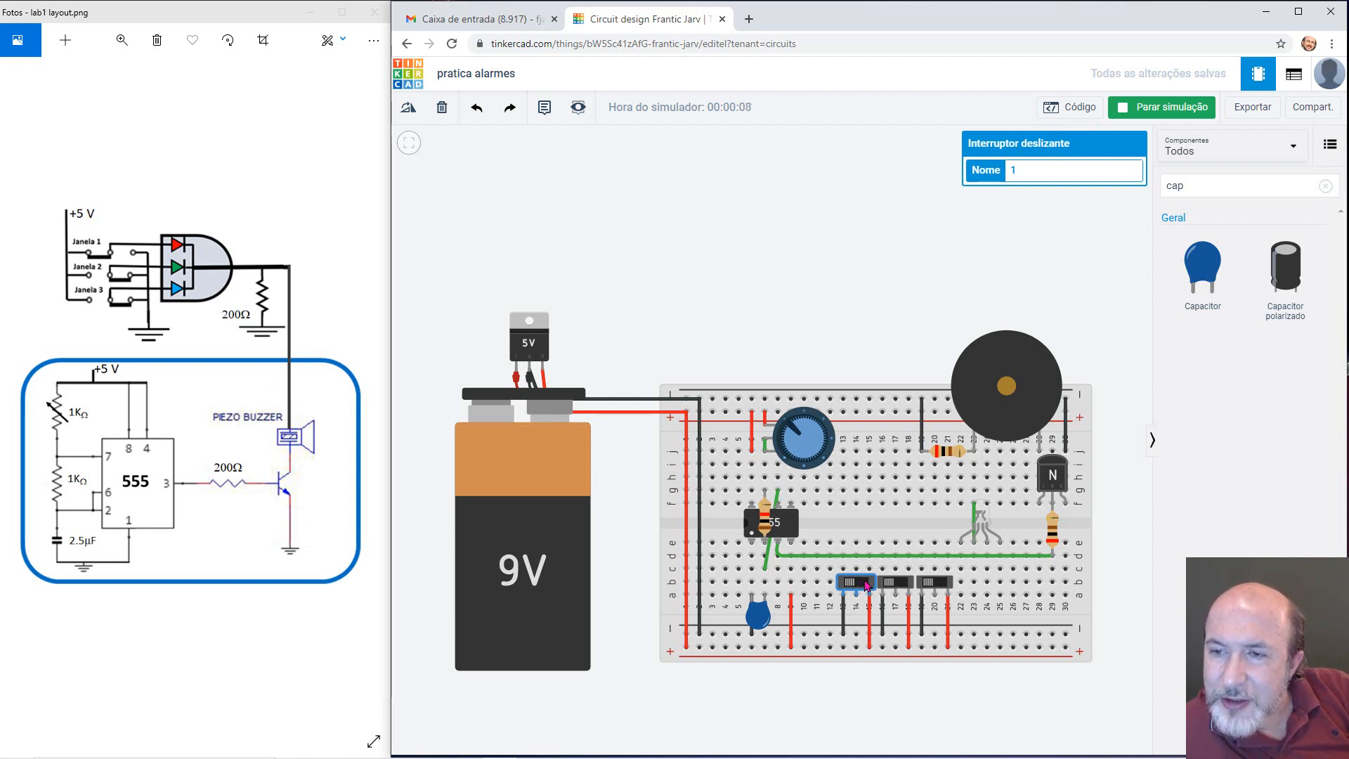
left_click(1150, 107)
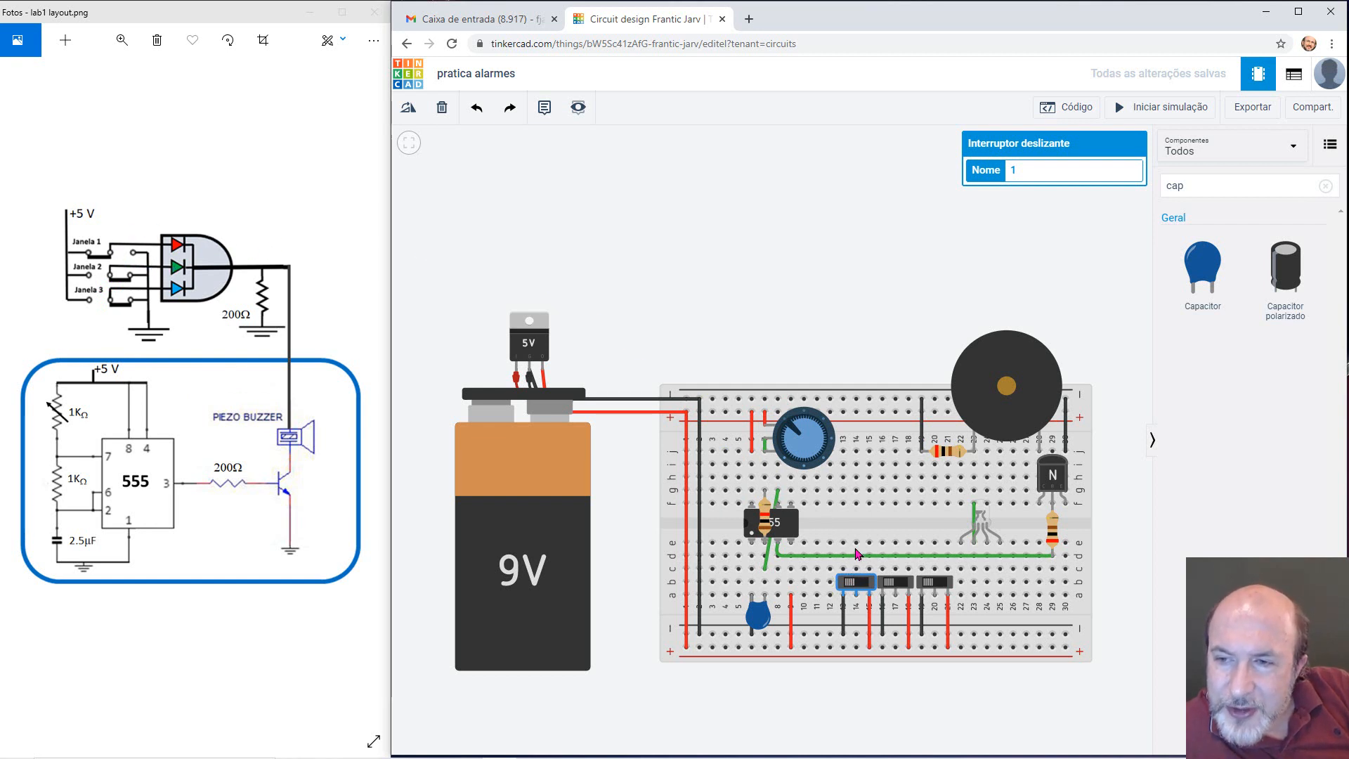
- Connect the first slide switch's common terminal, column 14, to the RGB LED's leg in column 22 with a green wire along row e
left_click(857, 575)
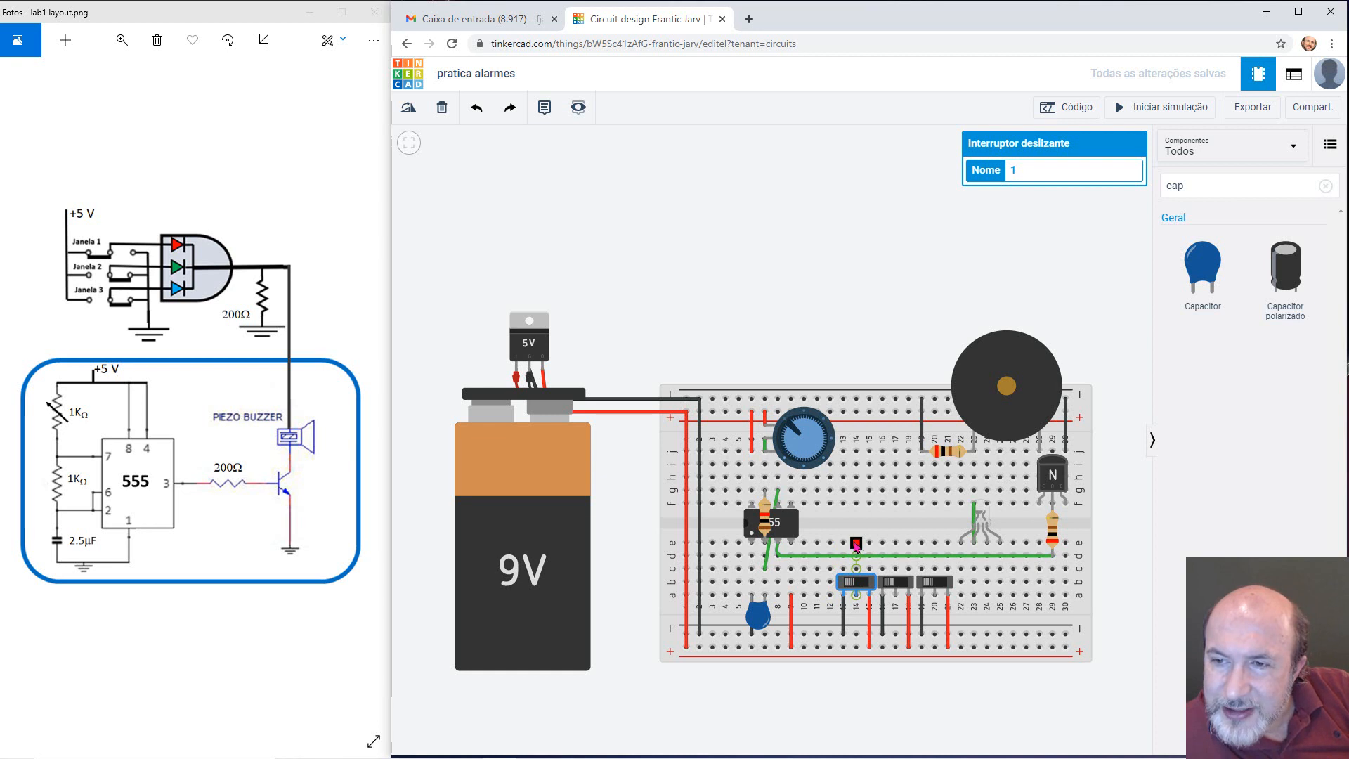
key("Escape")
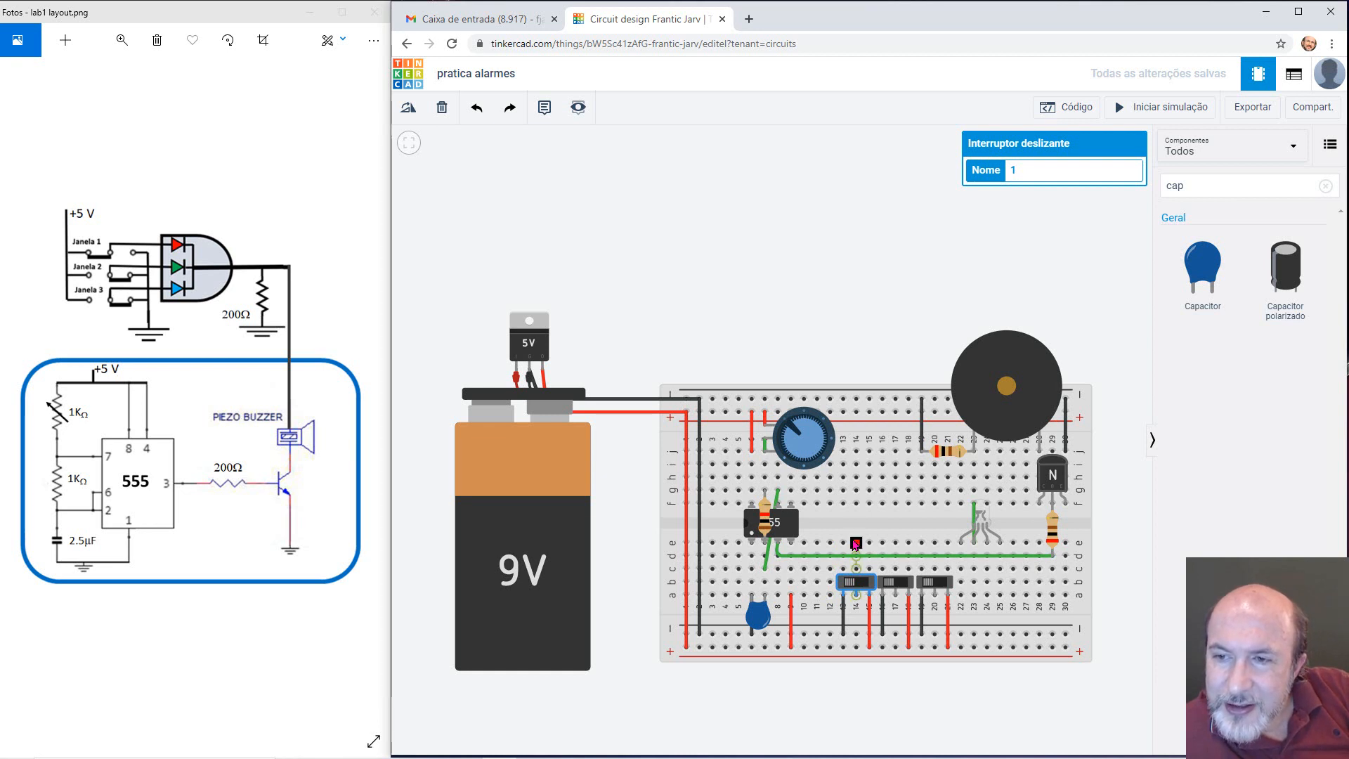
left_click(856, 543)
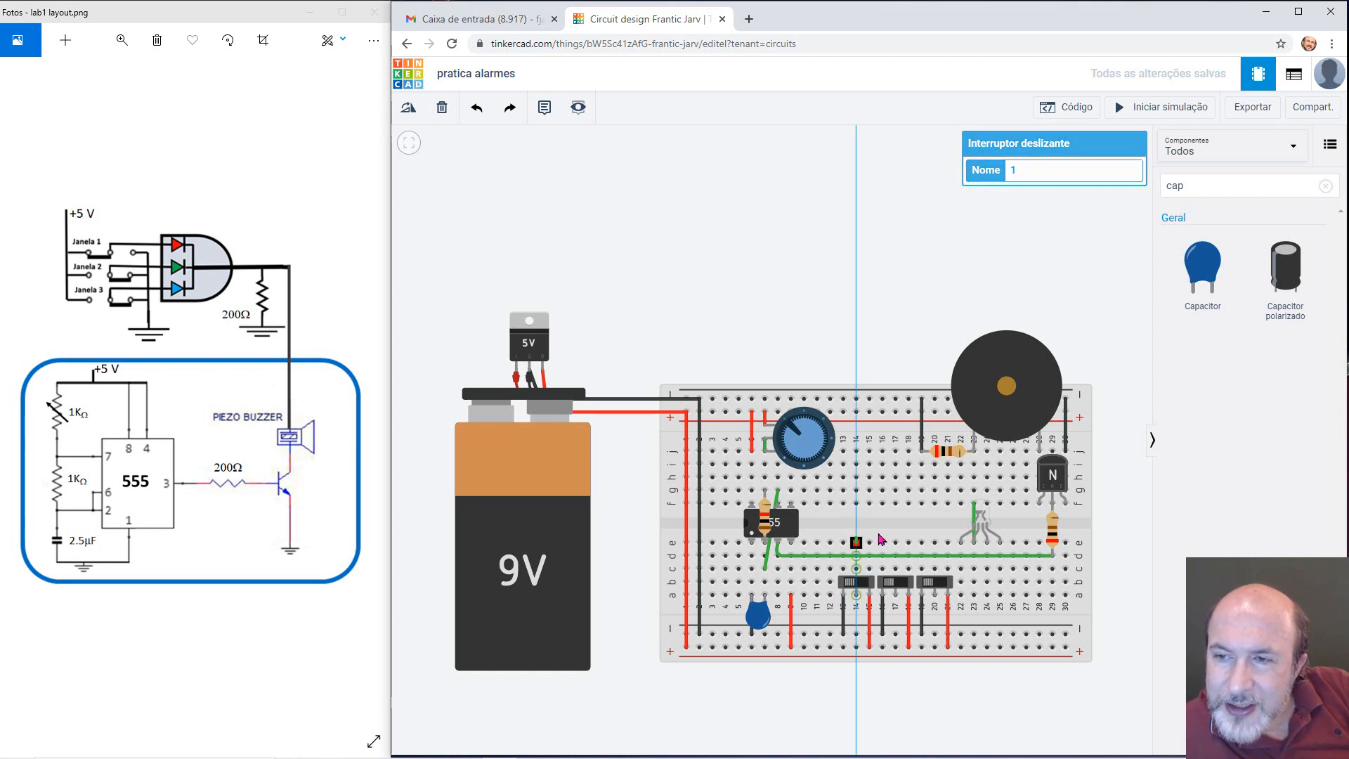
left_click(960, 544)
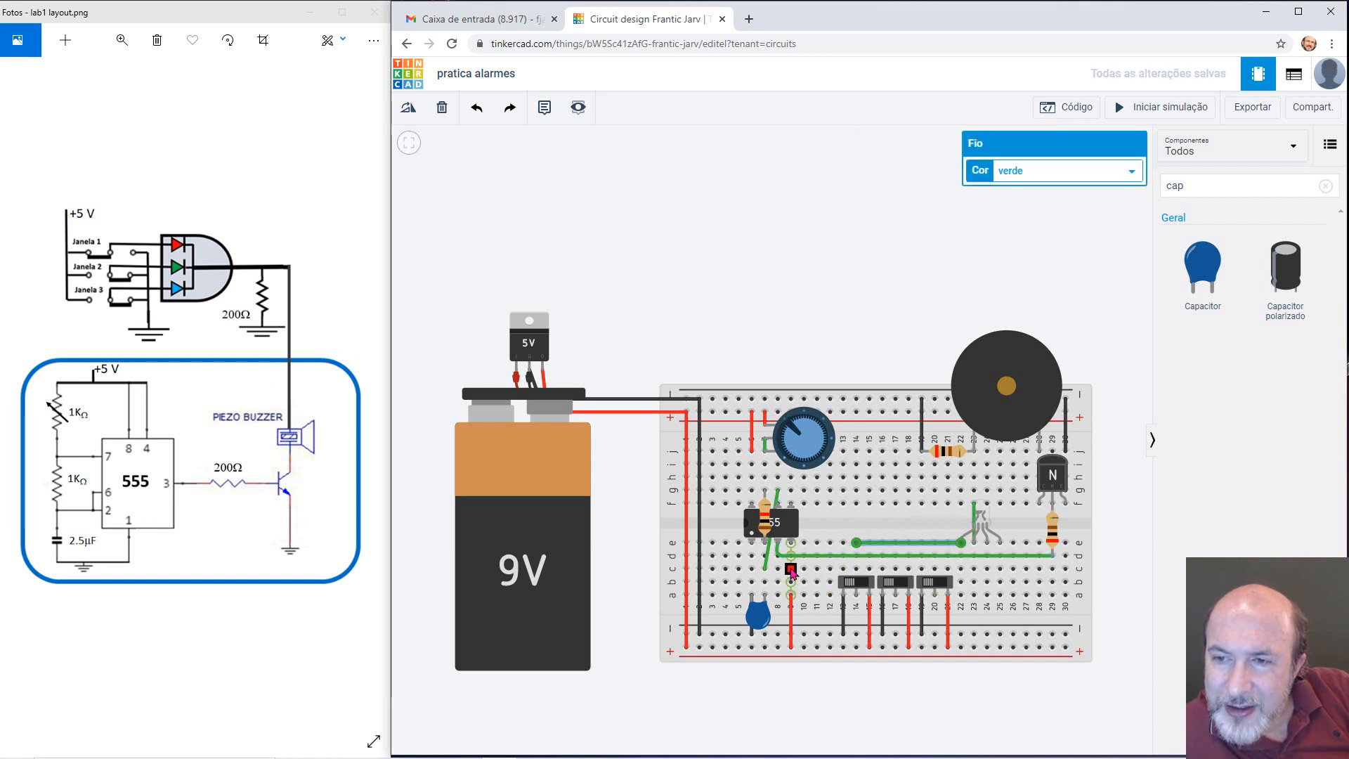
left_click(827, 683)
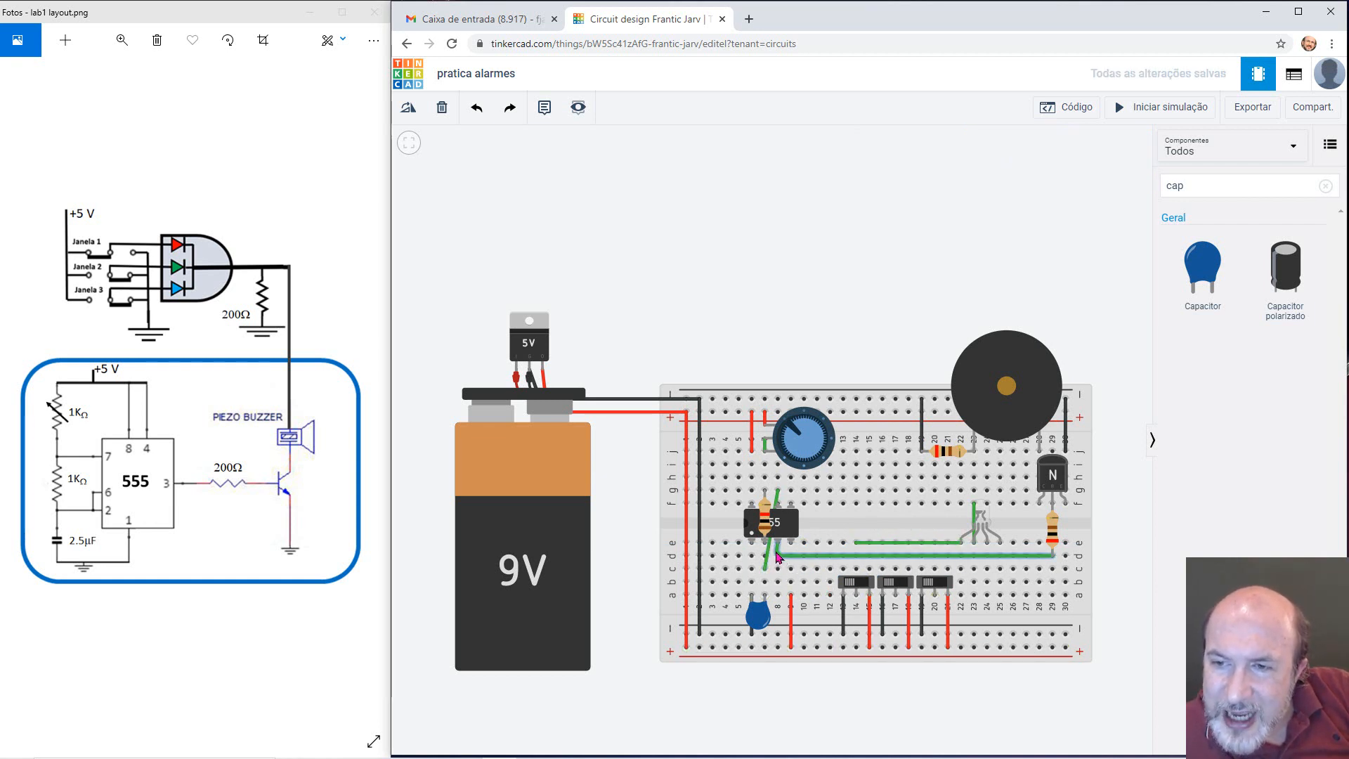
- Reroute the 555's output wire between rows c and d, lowering its bend at column 8 and adding a bend at column 29
left_click(778, 558)
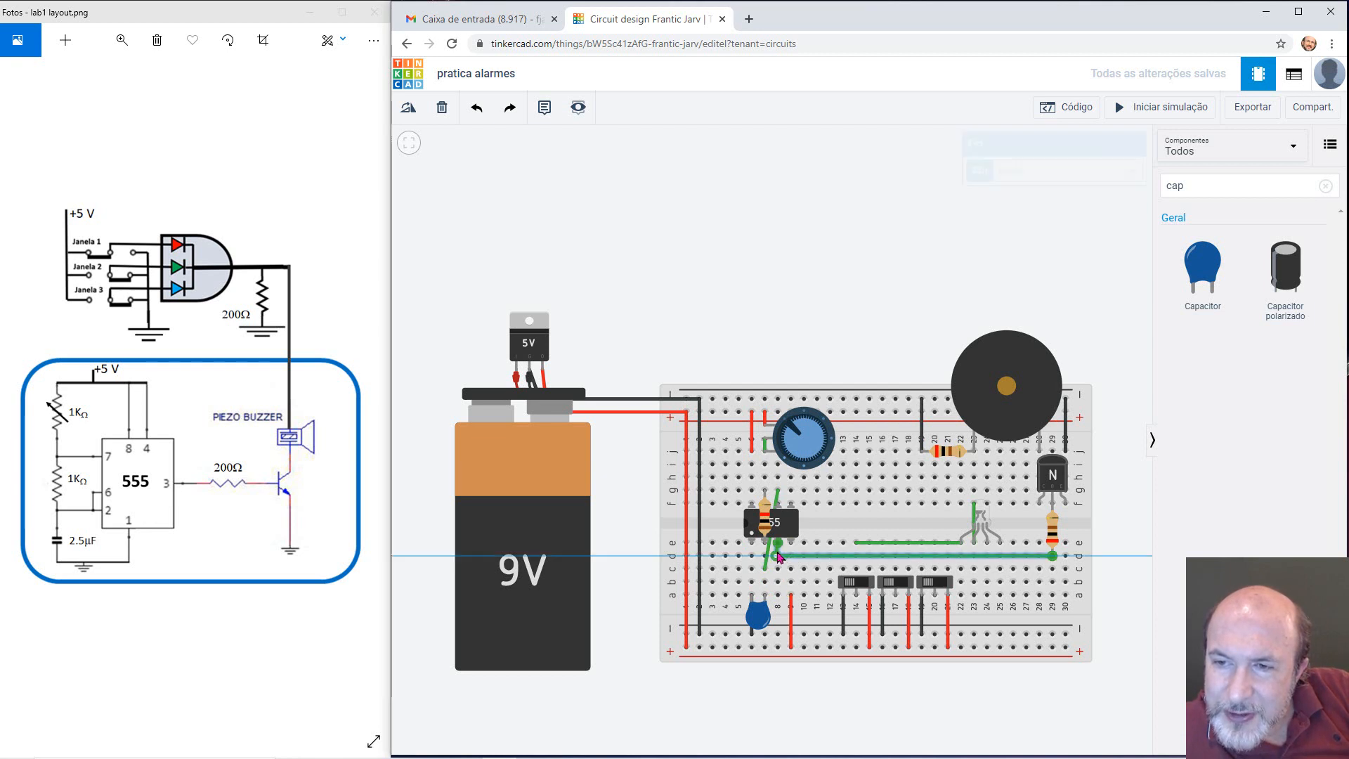
left_click(778, 555)
left_click_drag(779, 564, 778, 571)
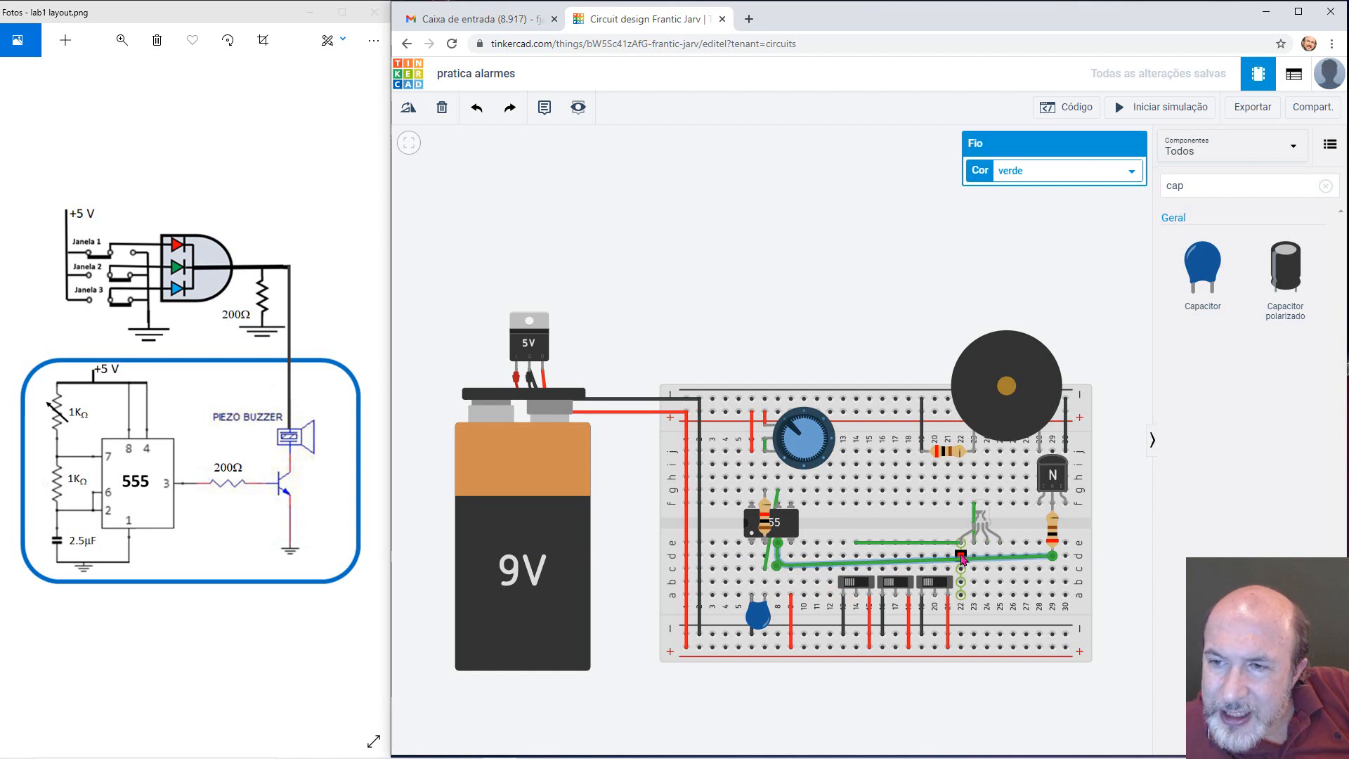
double_click(887, 560)
left_click_drag(888, 560, 1052, 561)
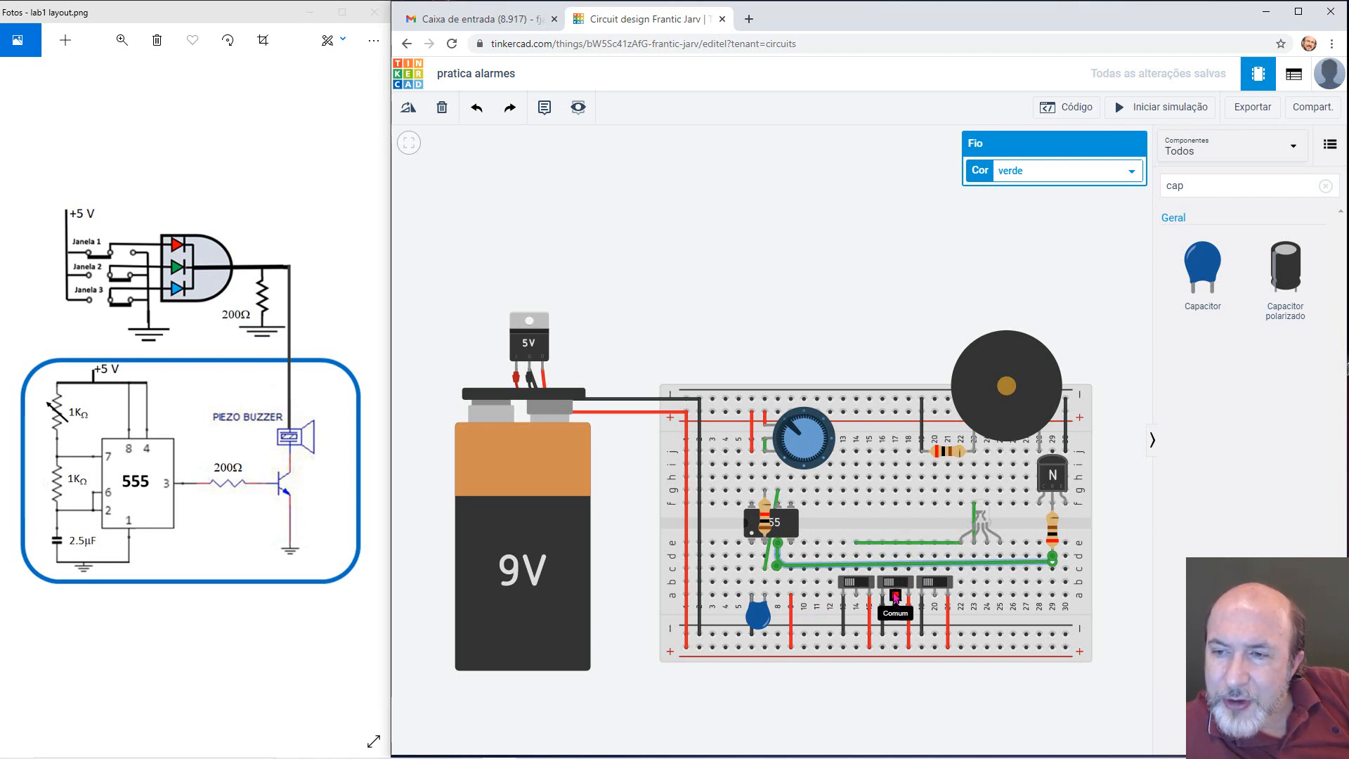
- Wire the second switch's column 17 to LED column 24 along row d and the third switch's column 20 to column 25 along row c
left_click(895, 557)
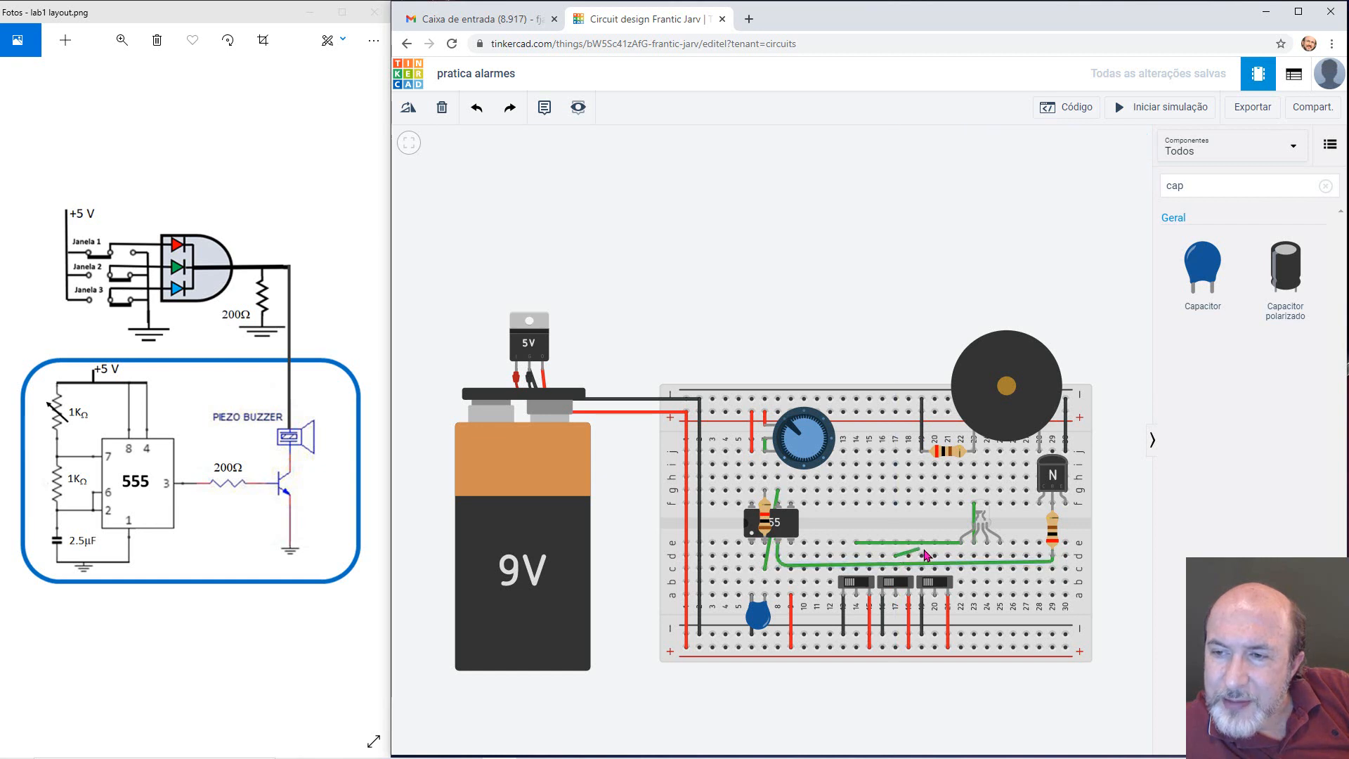
left_click(988, 556)
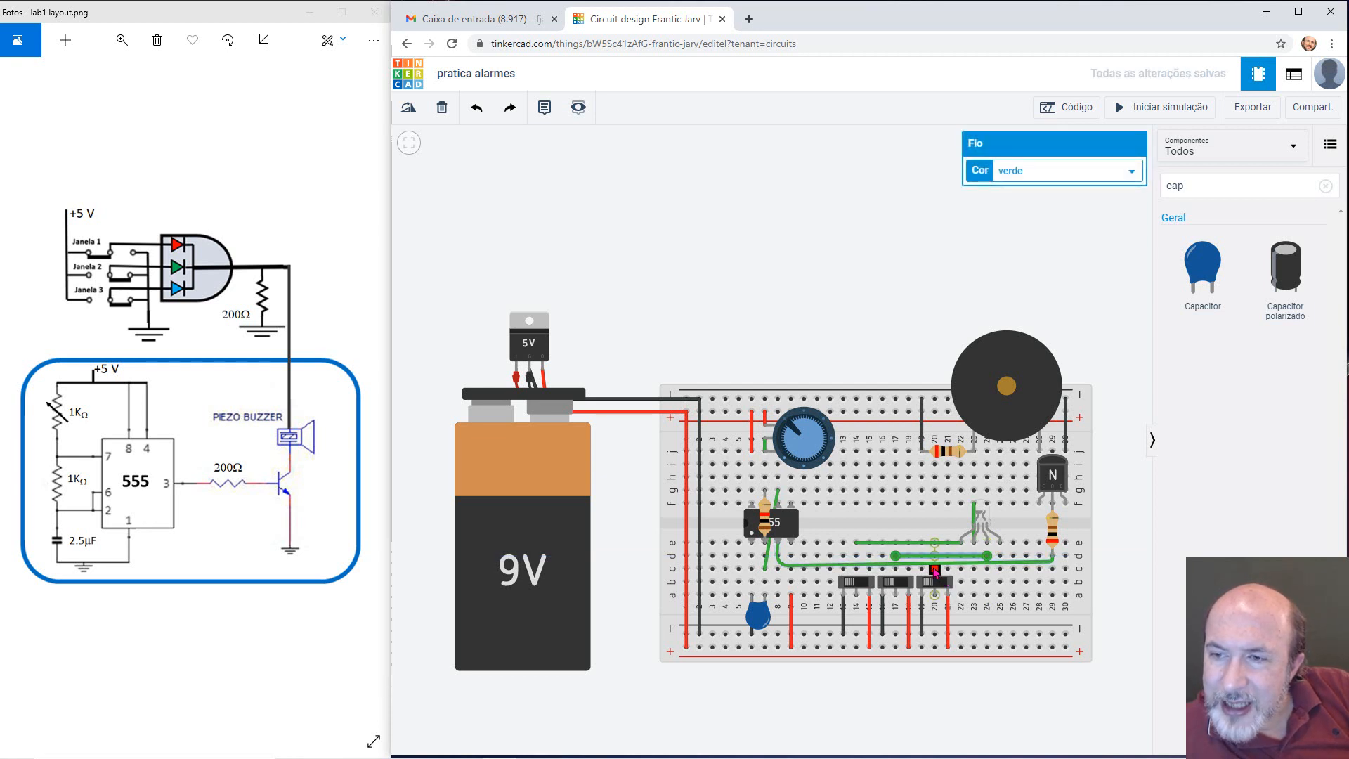
left_click(934, 569)
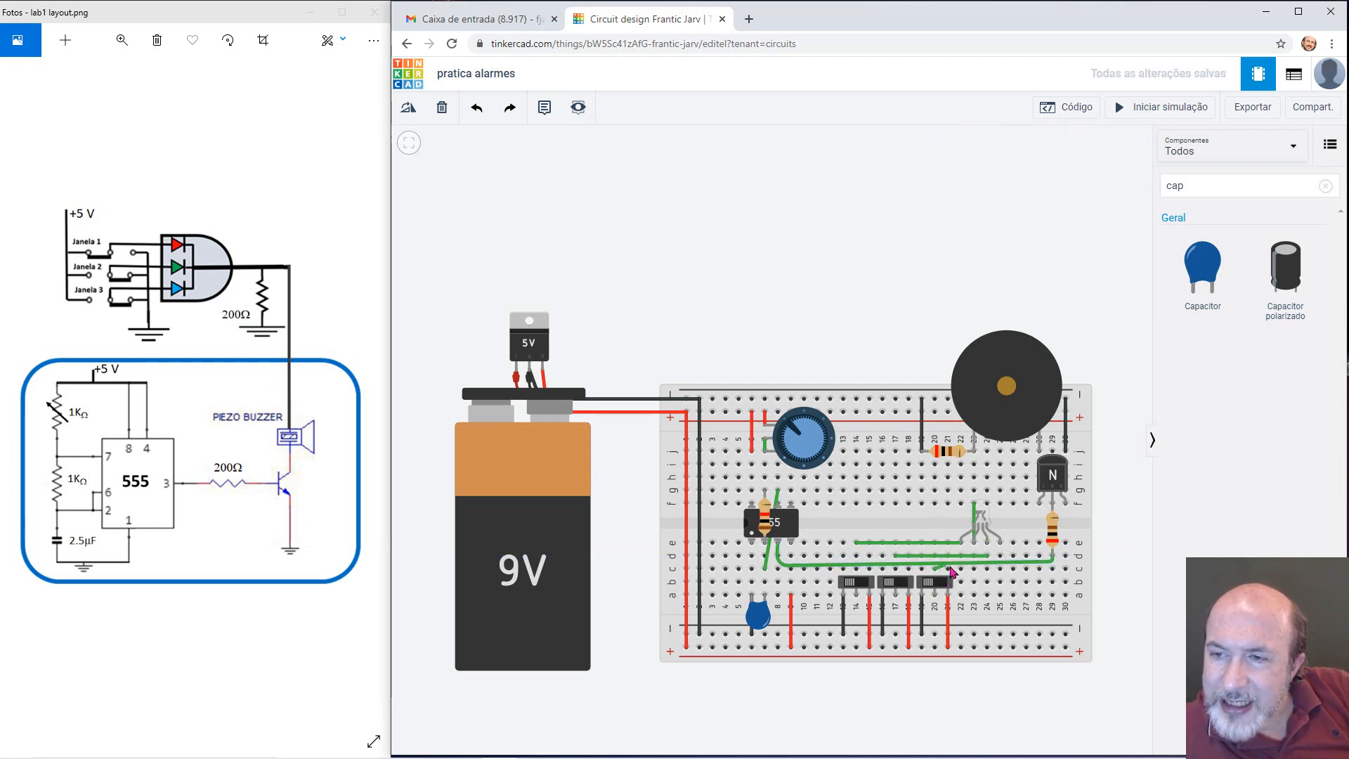
left_click(1000, 569)
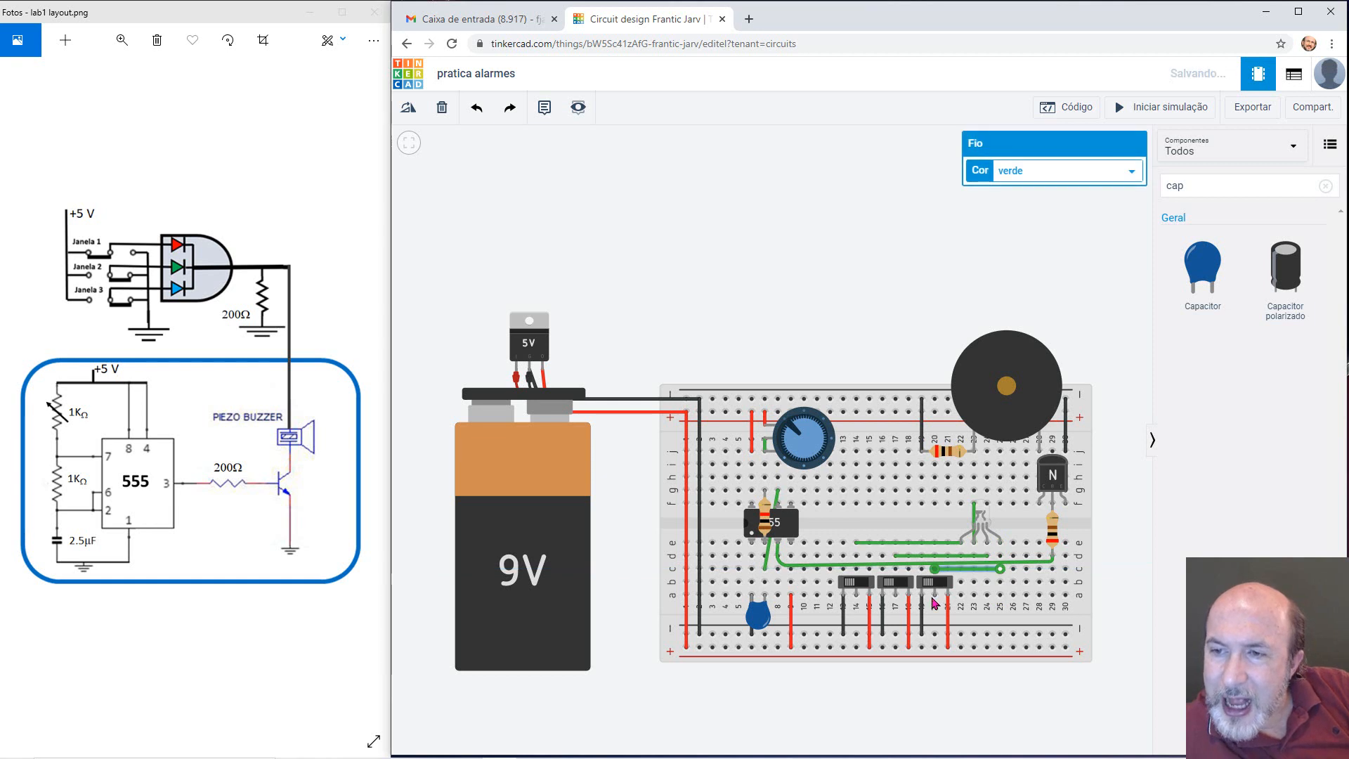
left_click(853, 328)
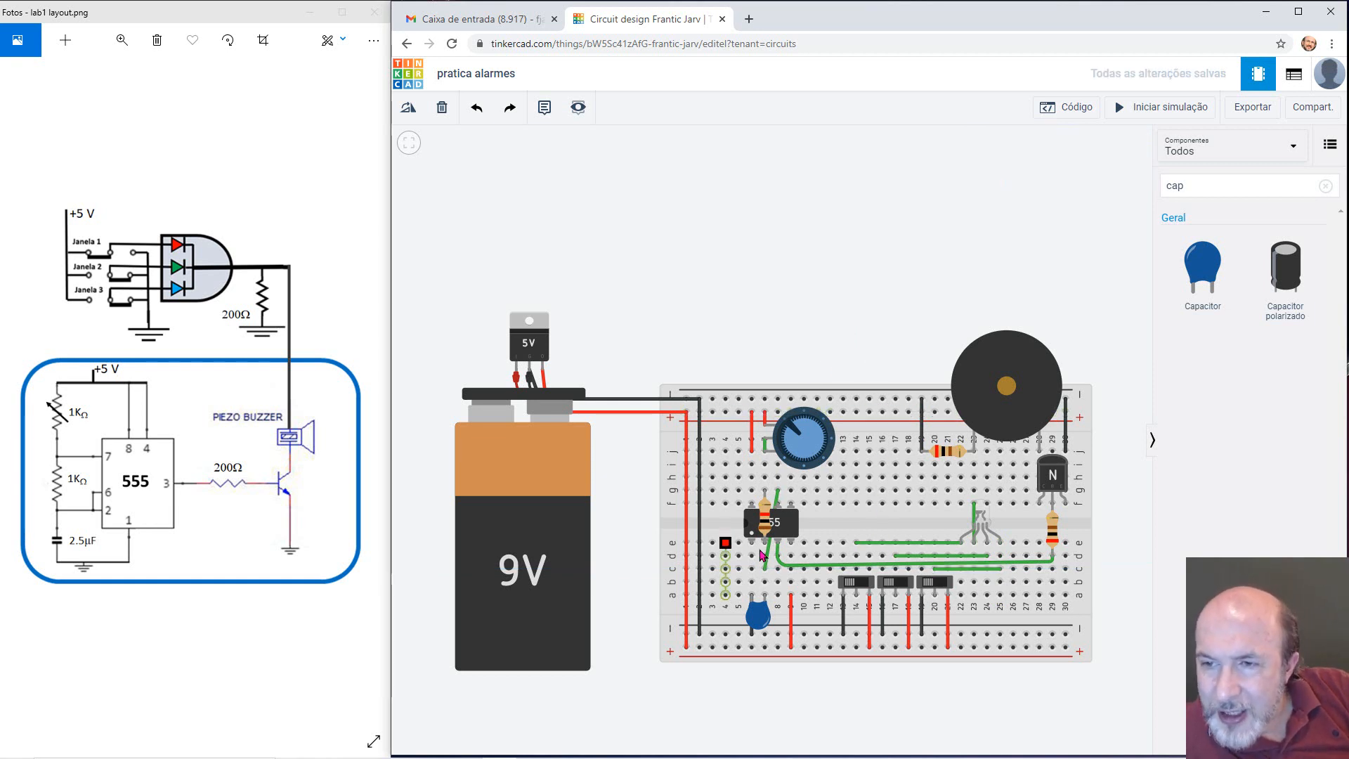
- Recolour the 555's output wire to grey (cinza) and adjust its bend near column 8
left_click(791, 572)
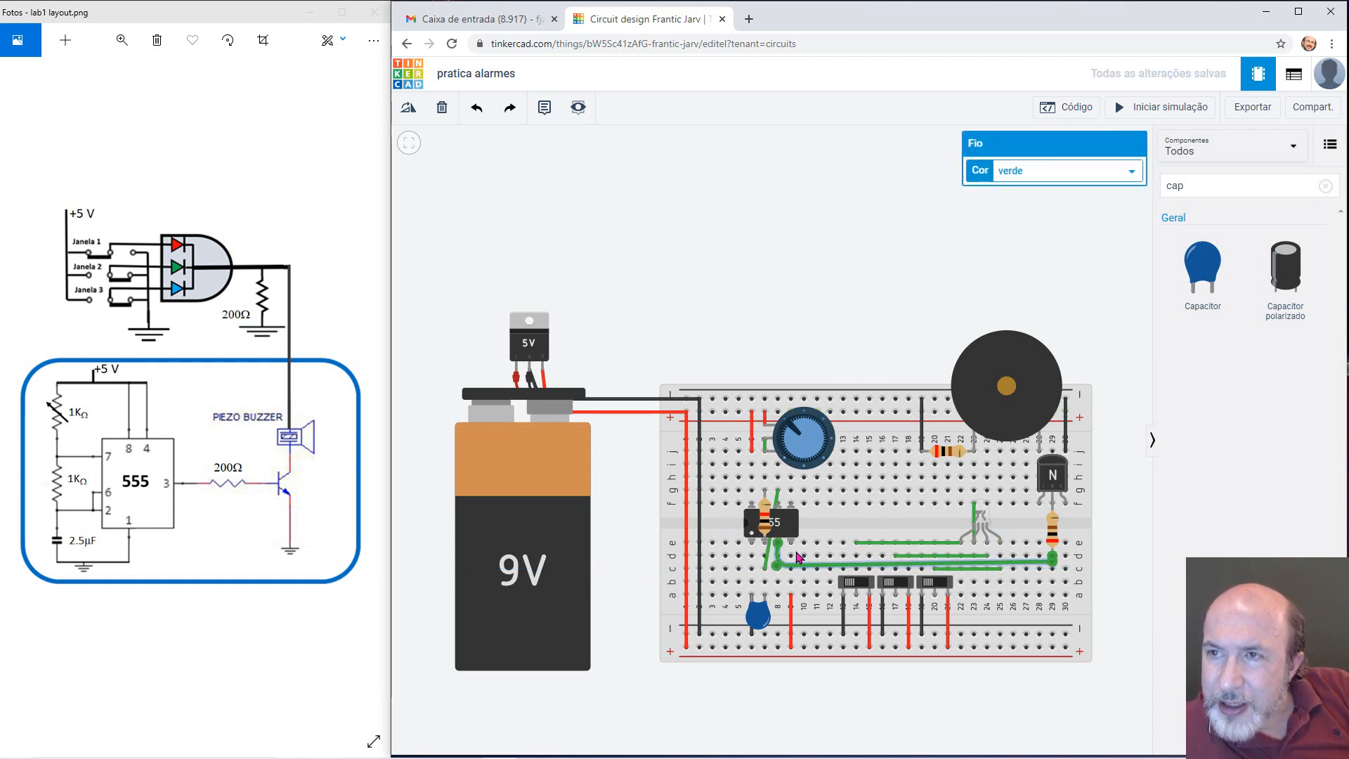
left_click(1133, 171)
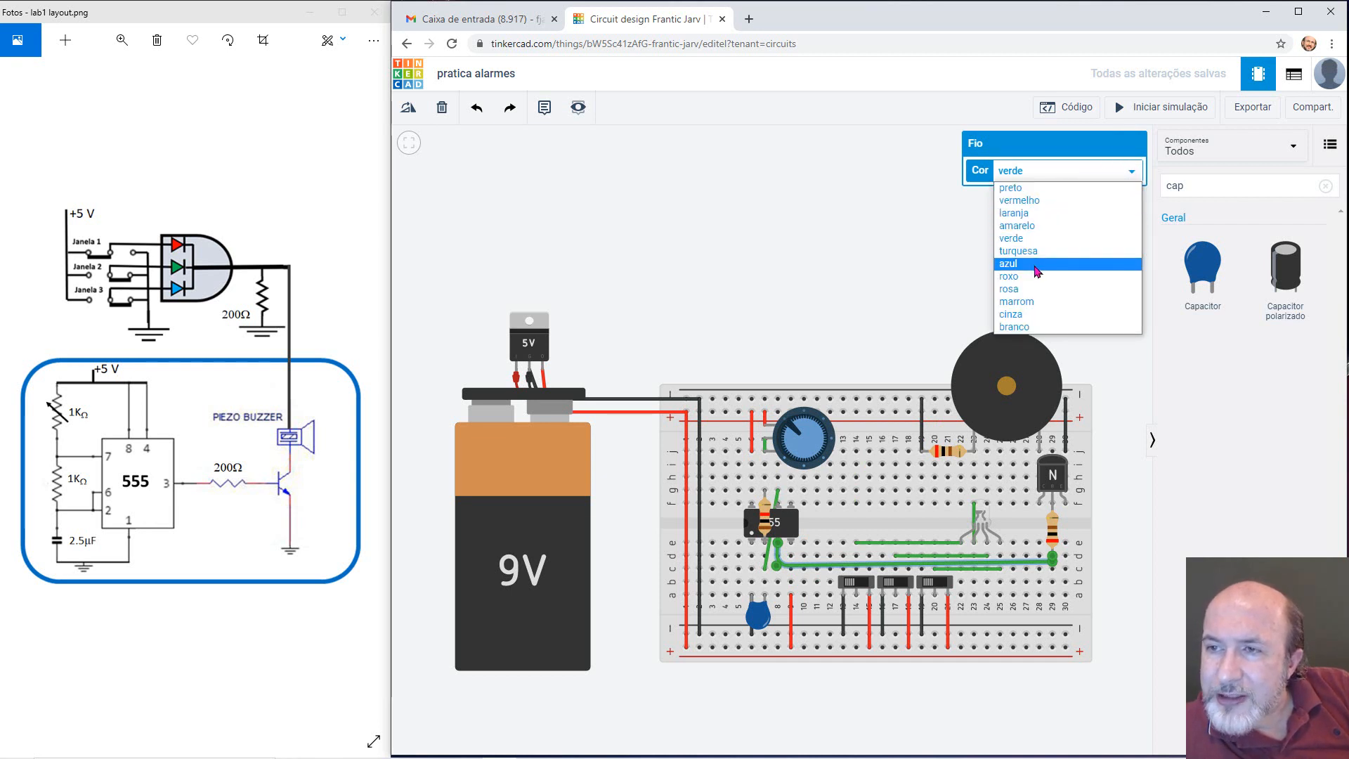
left_click(1039, 316)
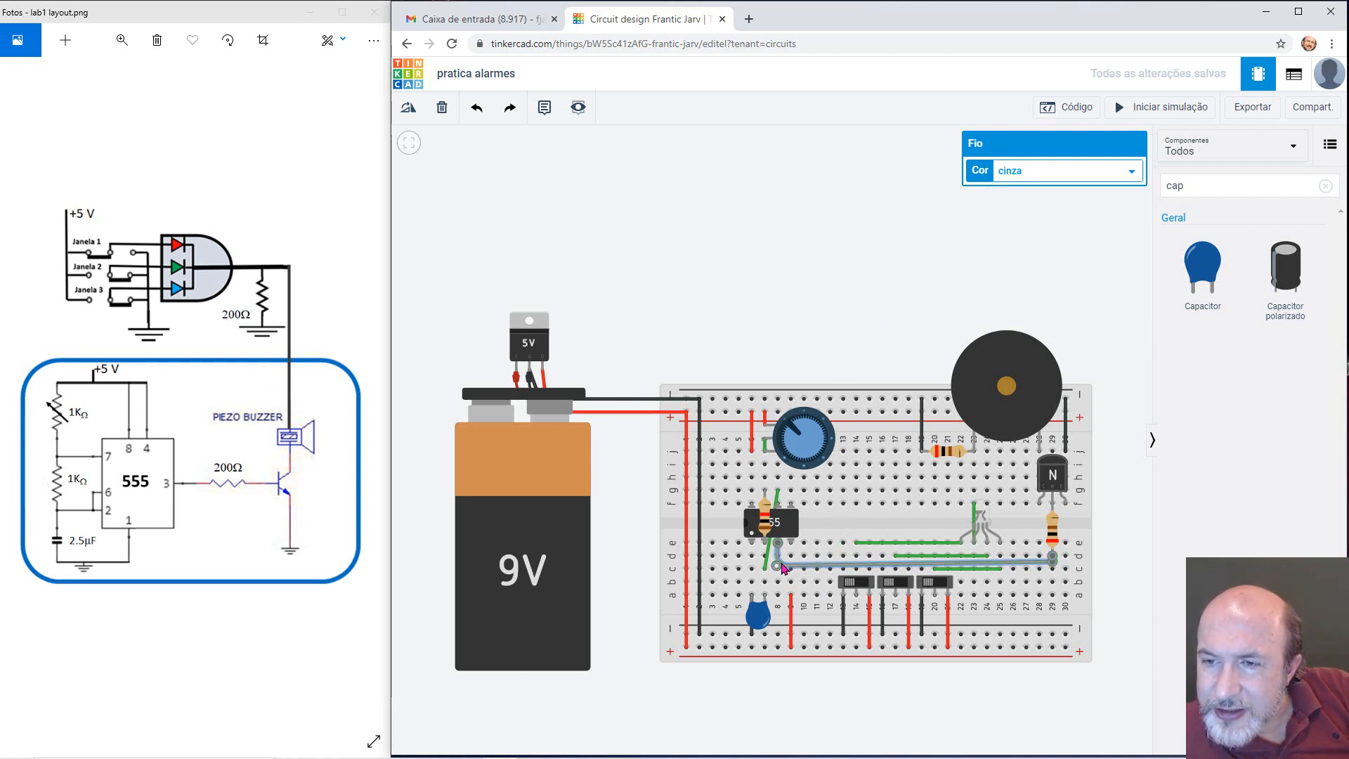
left_click_drag(785, 570, 779, 557)
left_click(892, 241)
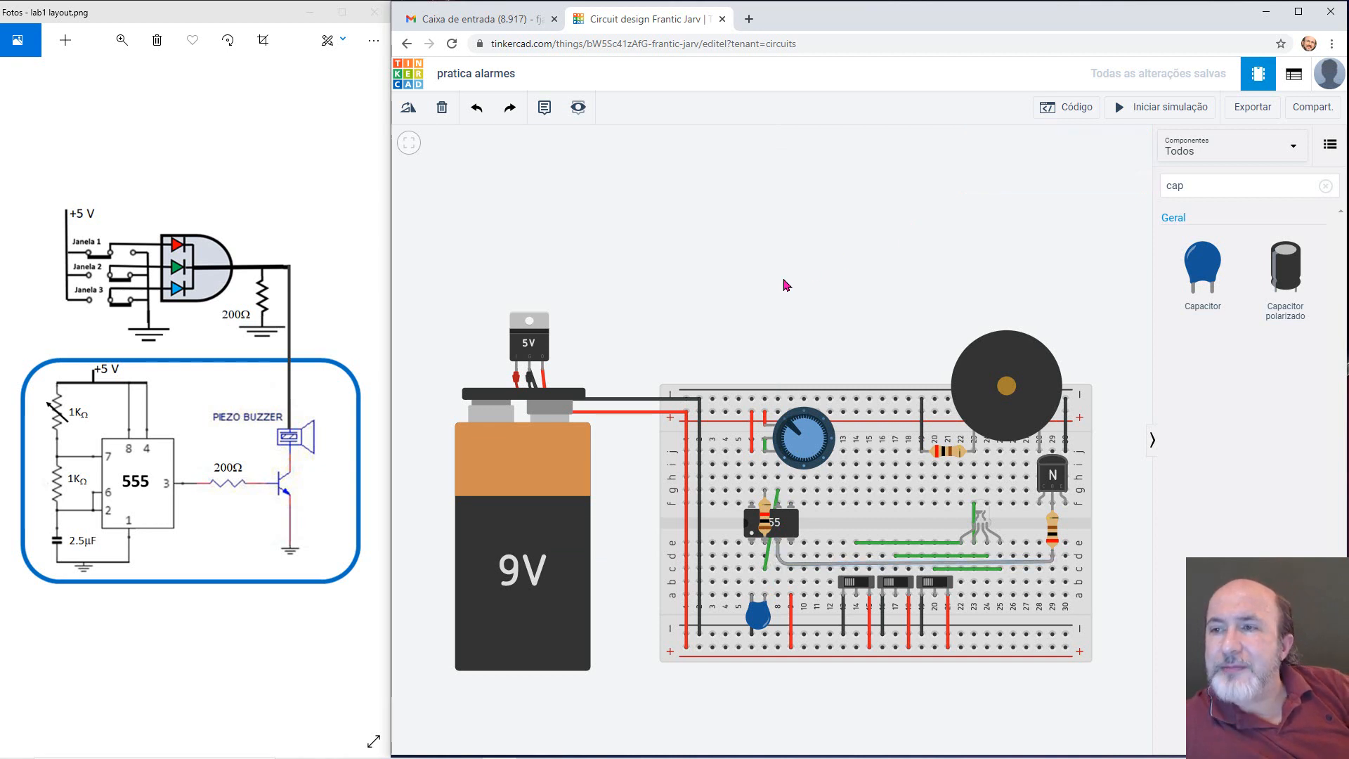
- Start the simulation, switch on the first slide switch and turn the potentiometer clockwise to test the buzzer
left_click(1159, 109)
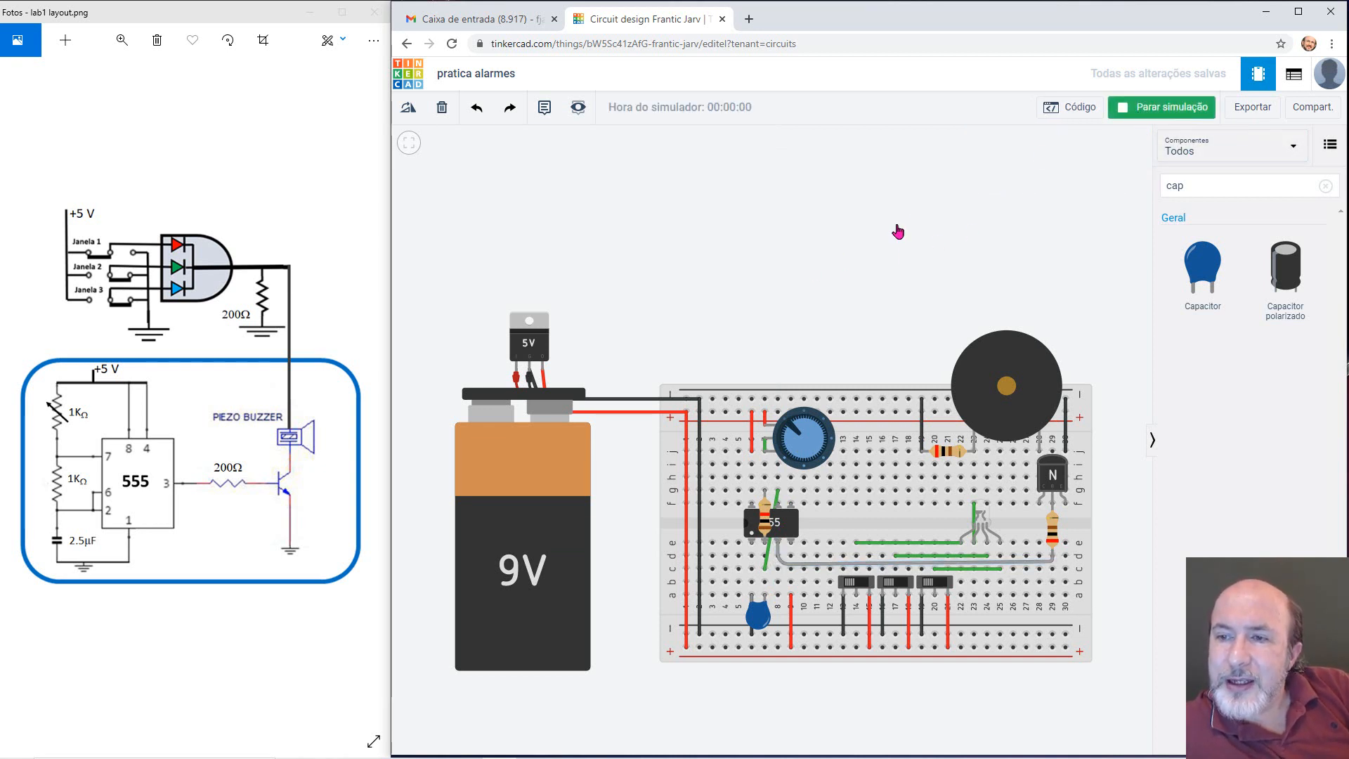
left_click(860, 585)
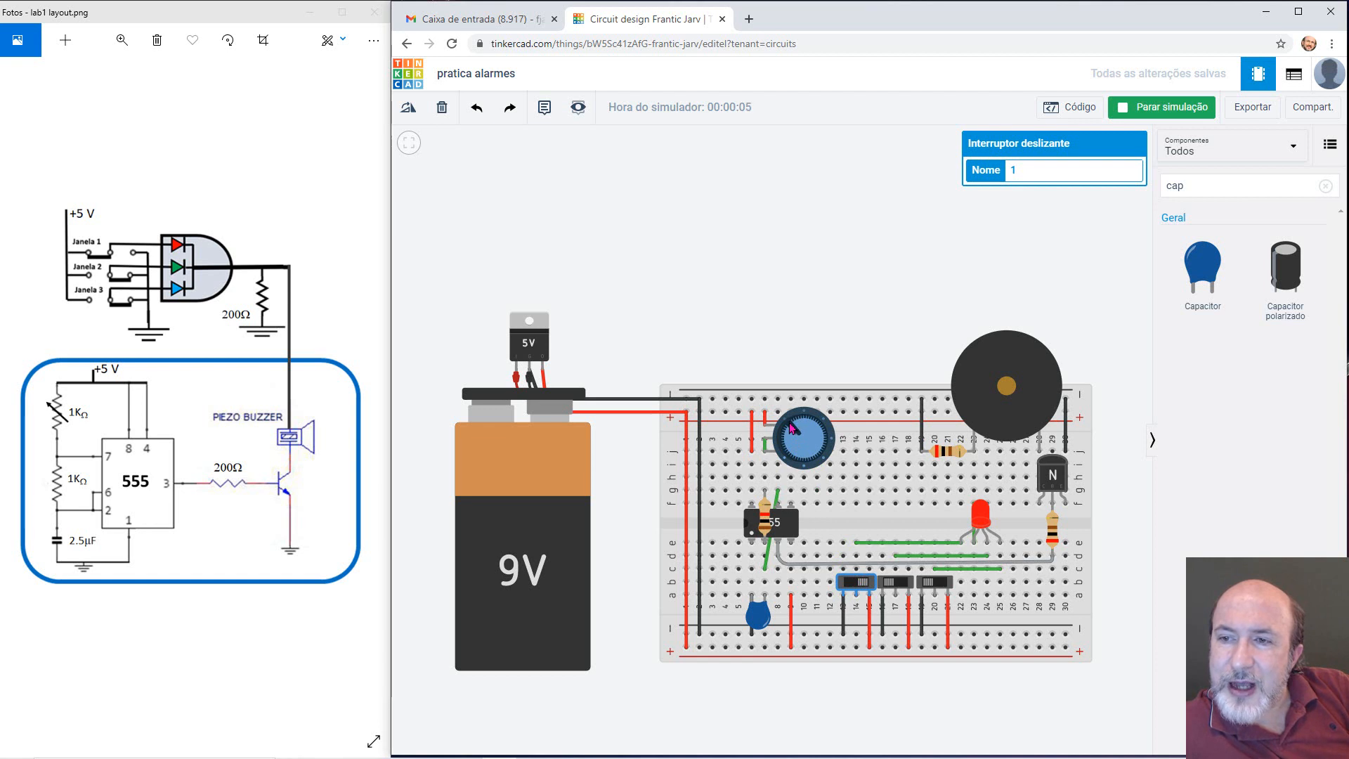
mouse_move(791, 425)
left_mouse_down()
mouse_move(813, 431)
mouse_move(811, 458)
mouse_move(796, 453)
mouse_move(821, 449)
mouse_move(810, 417)
left_mouse_up()
left_click_drag(805, 422, 830, 437)
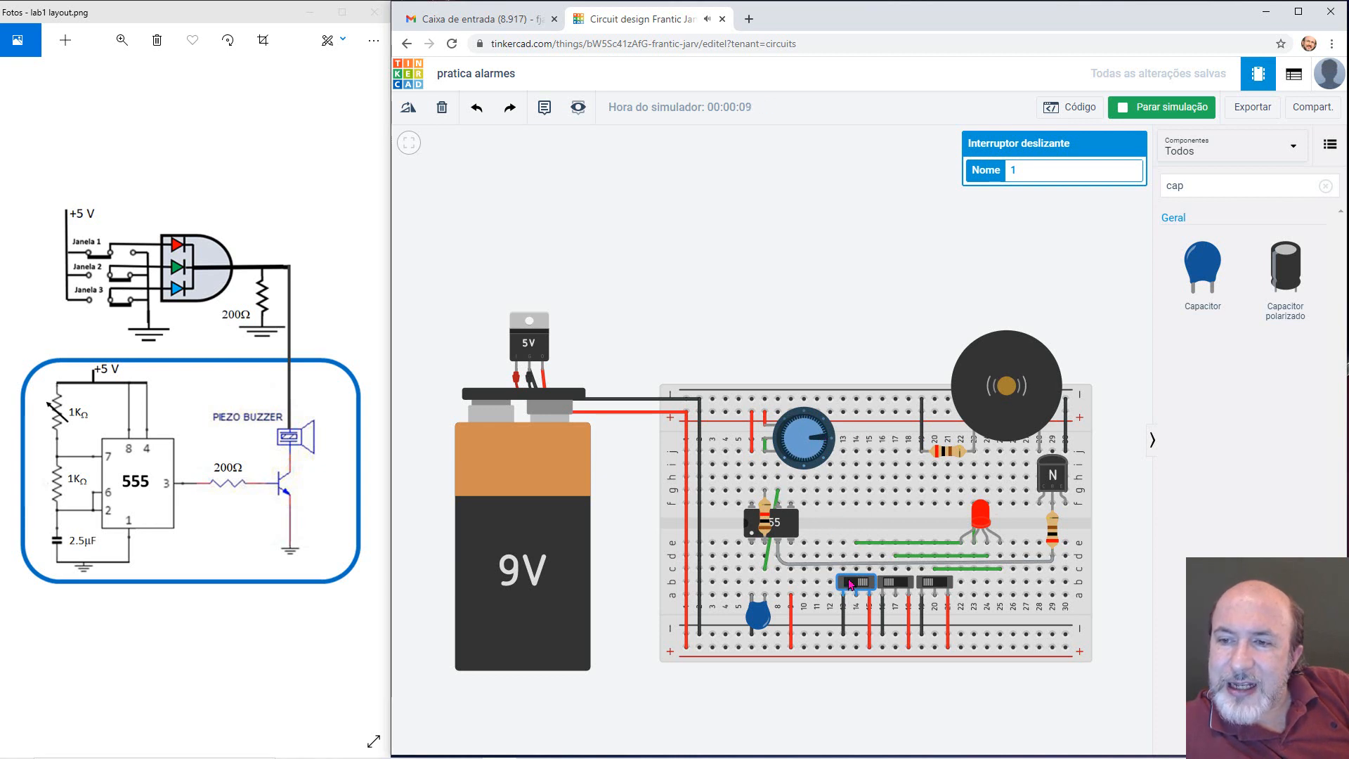
- Switch off the first slide switch and test the second and third switches one at a time
left_click(850, 585)
left_click(902, 584)
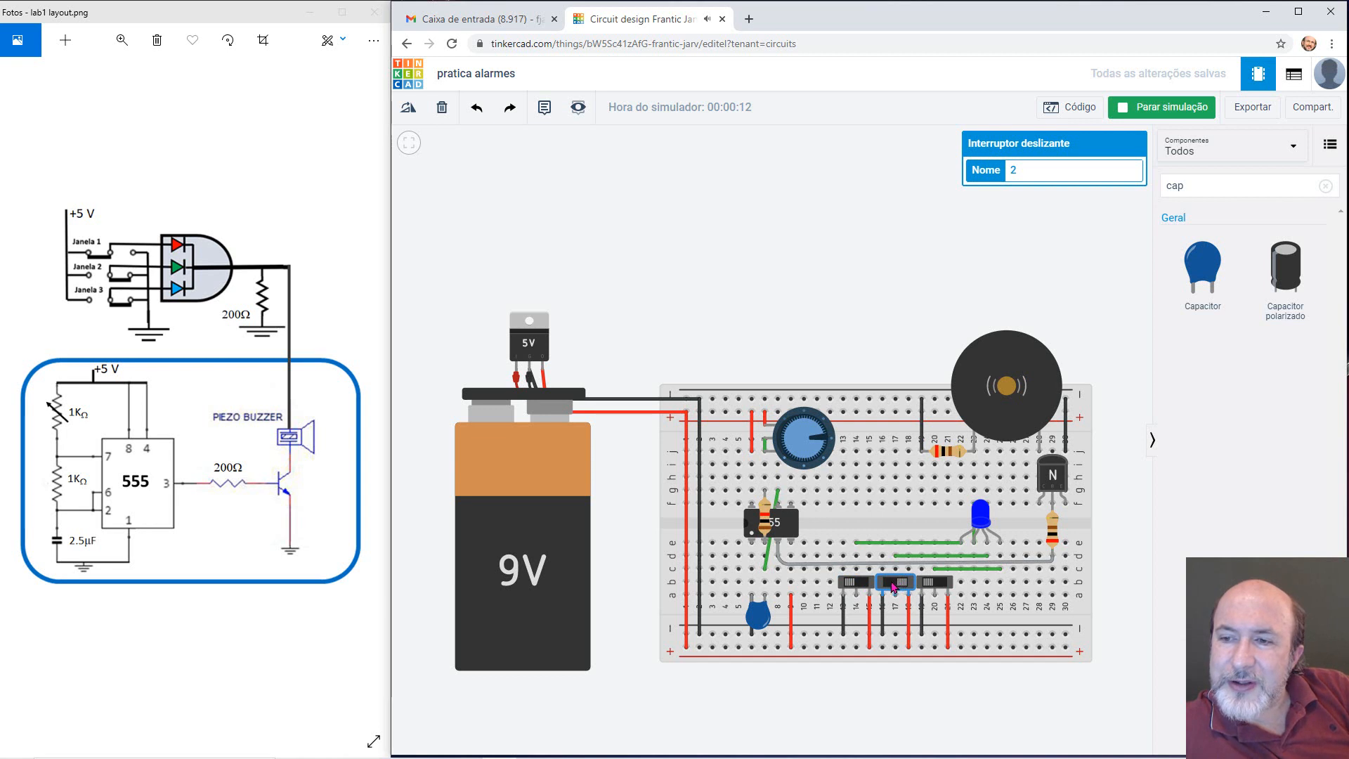
left_click(899, 584)
left_click(939, 584)
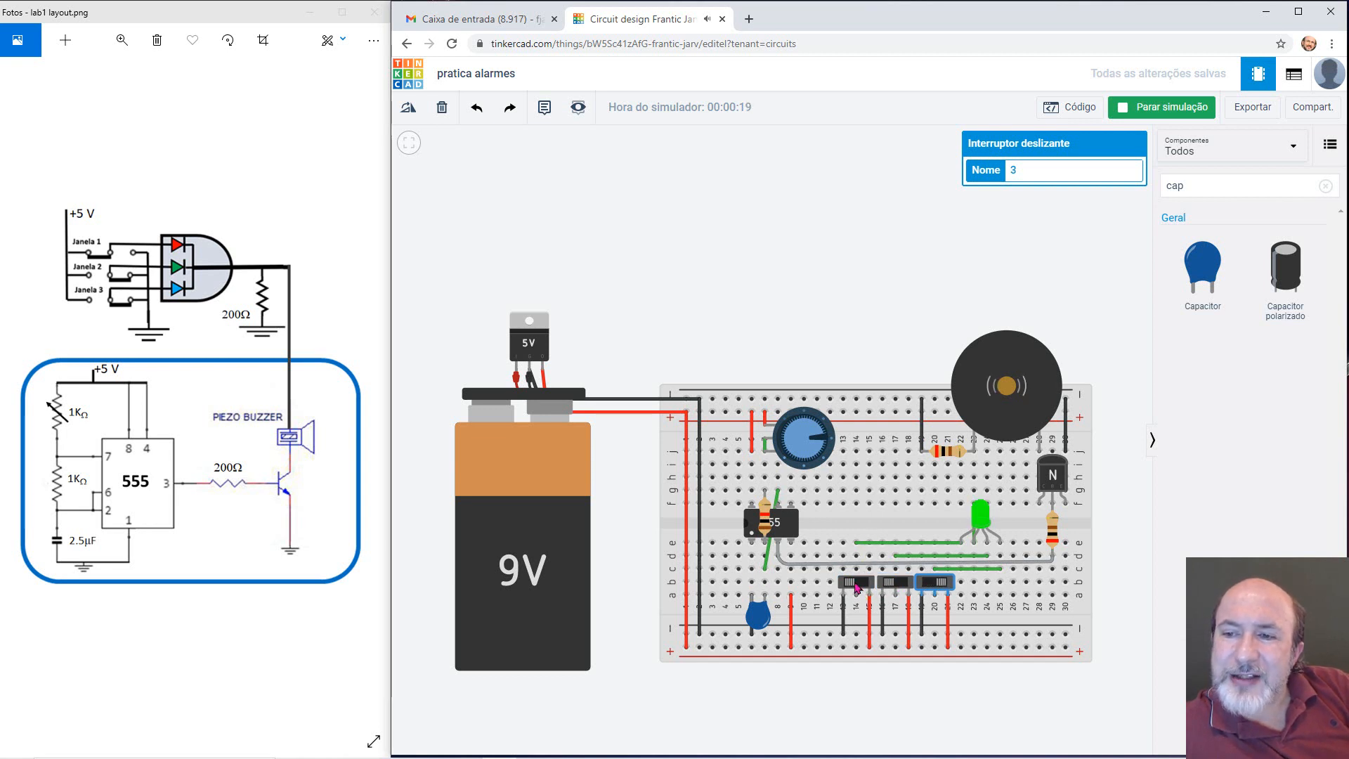
- With the third switch on, switch on the second and first switches together, and switch both off again to test combined alarms
left_click(897, 585)
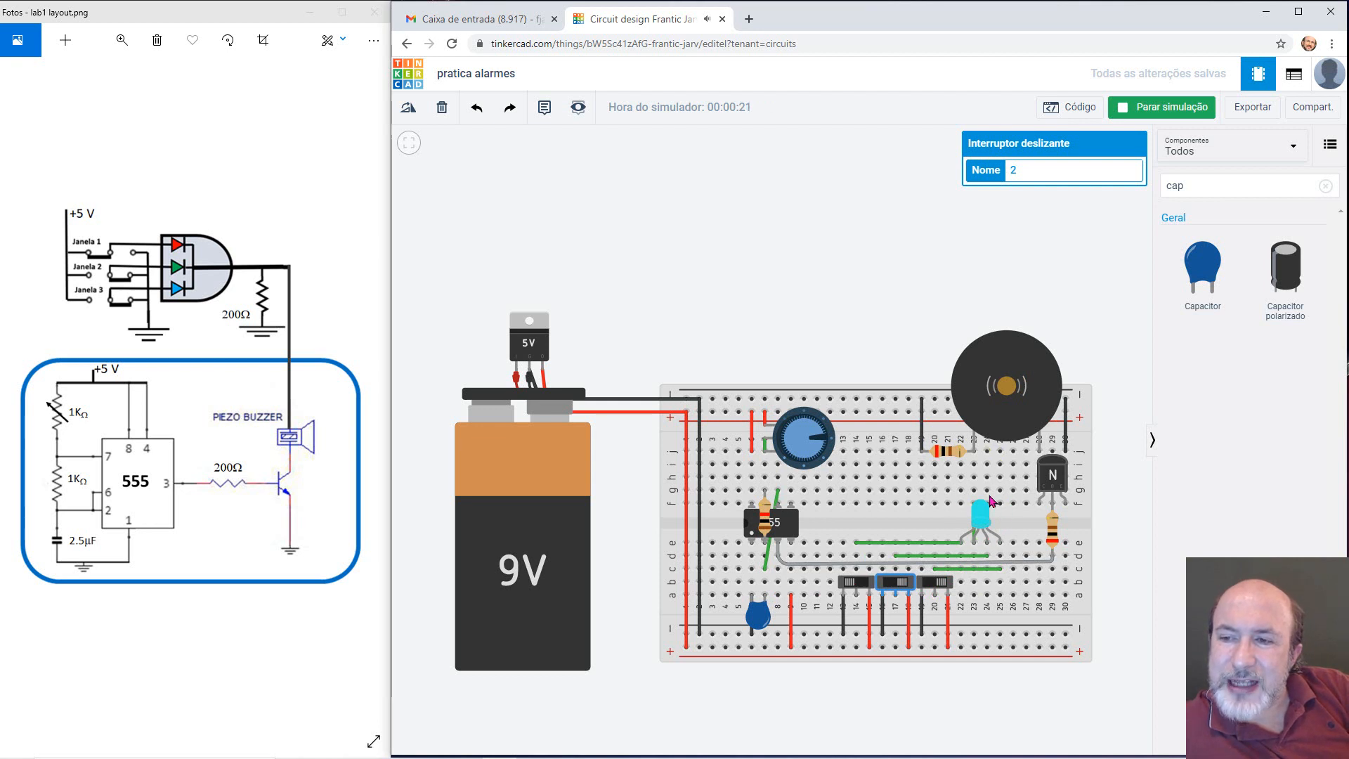
left_click(864, 586)
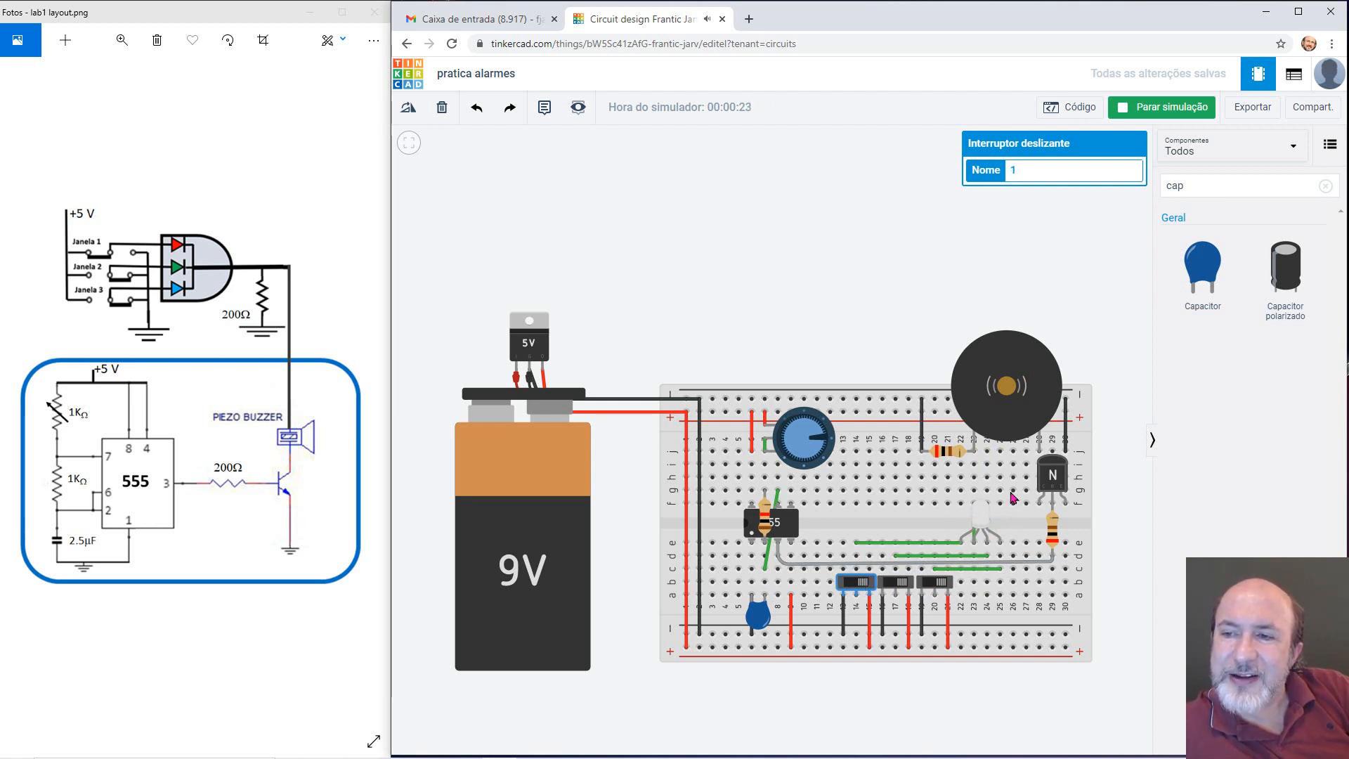
left_click(851, 586)
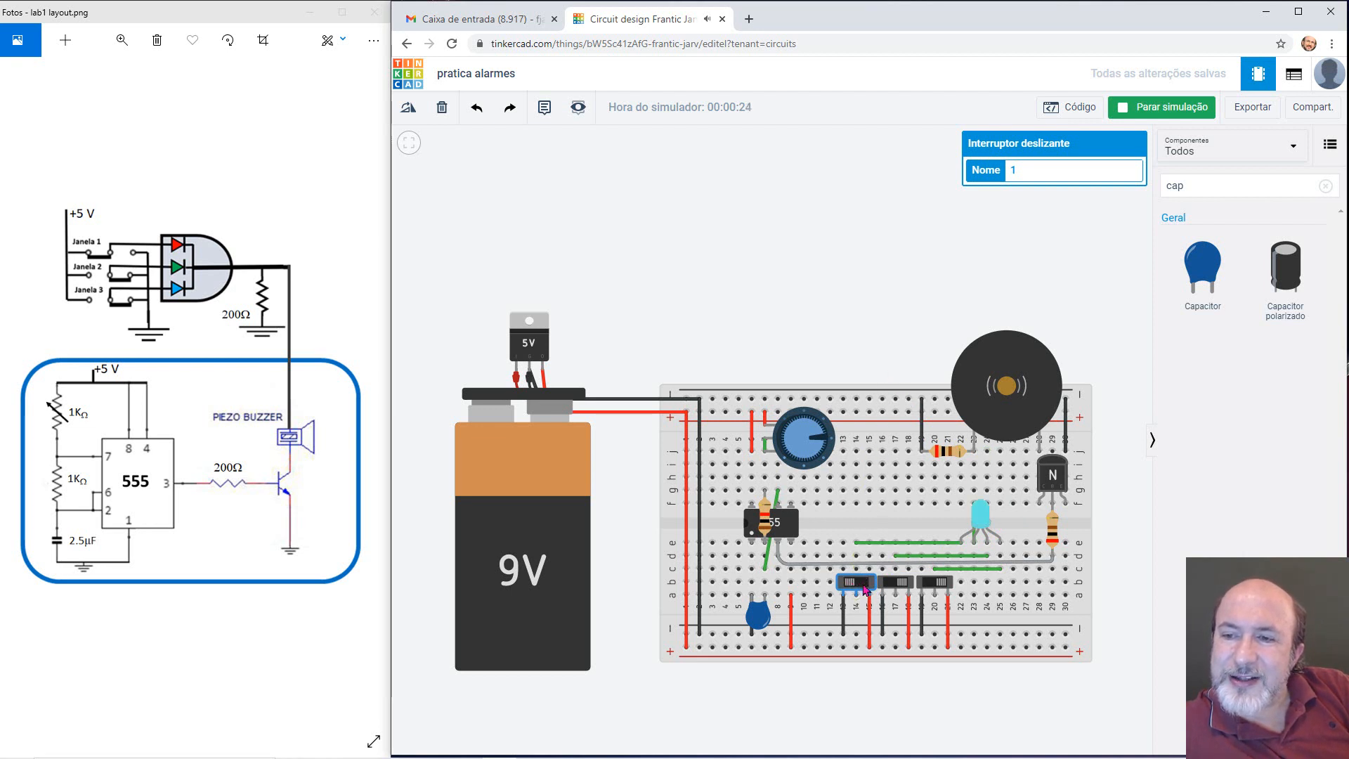
left_click(892, 587)
left_click(929, 588)
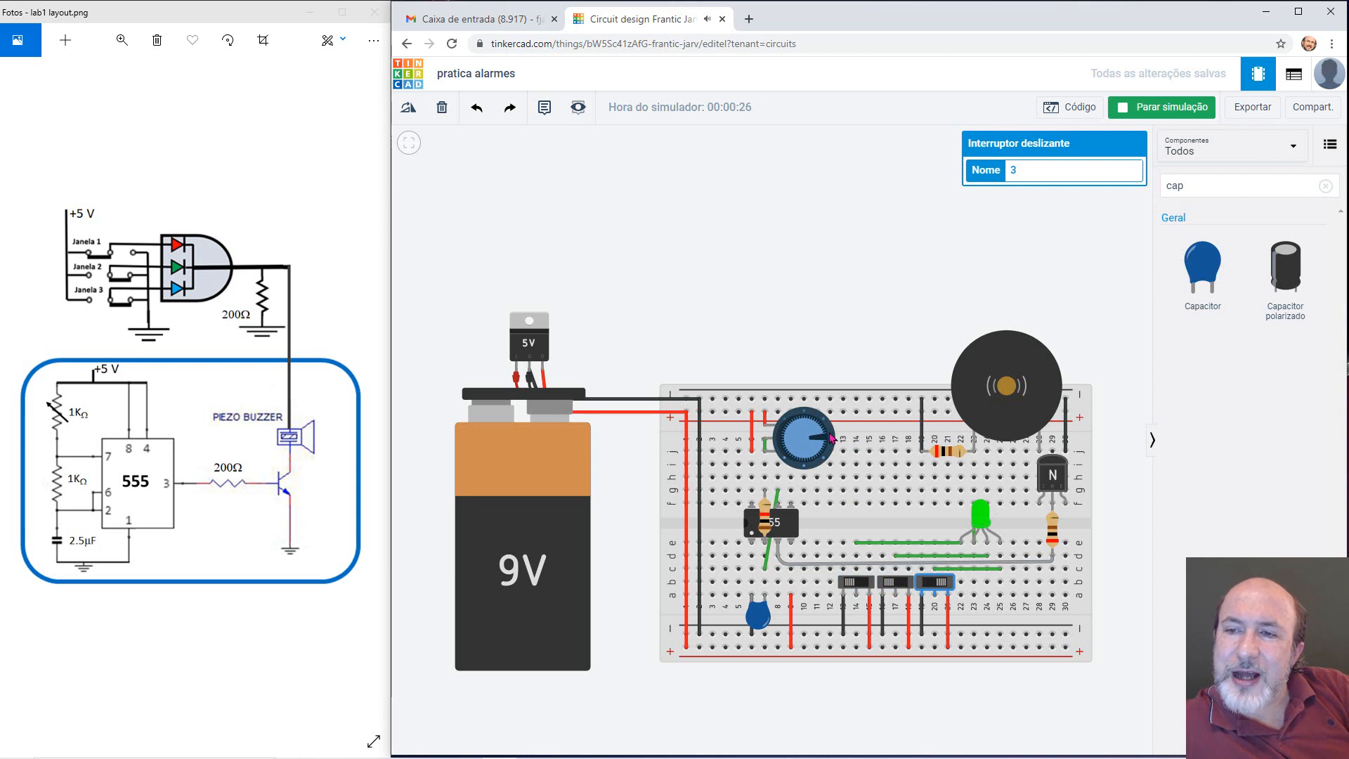
- Turn the potentiometer back slightly to vary the buzzer tone and stop the simulation
mouse_move(821, 438)
left_mouse_down()
mouse_move(790, 454)
mouse_move(824, 439)
mouse_move(815, 413)
mouse_move(794, 427)
mouse_move(820, 455)
mouse_move(795, 450)
mouse_move(813, 450)
mouse_move(824, 427)
left_mouse_up()
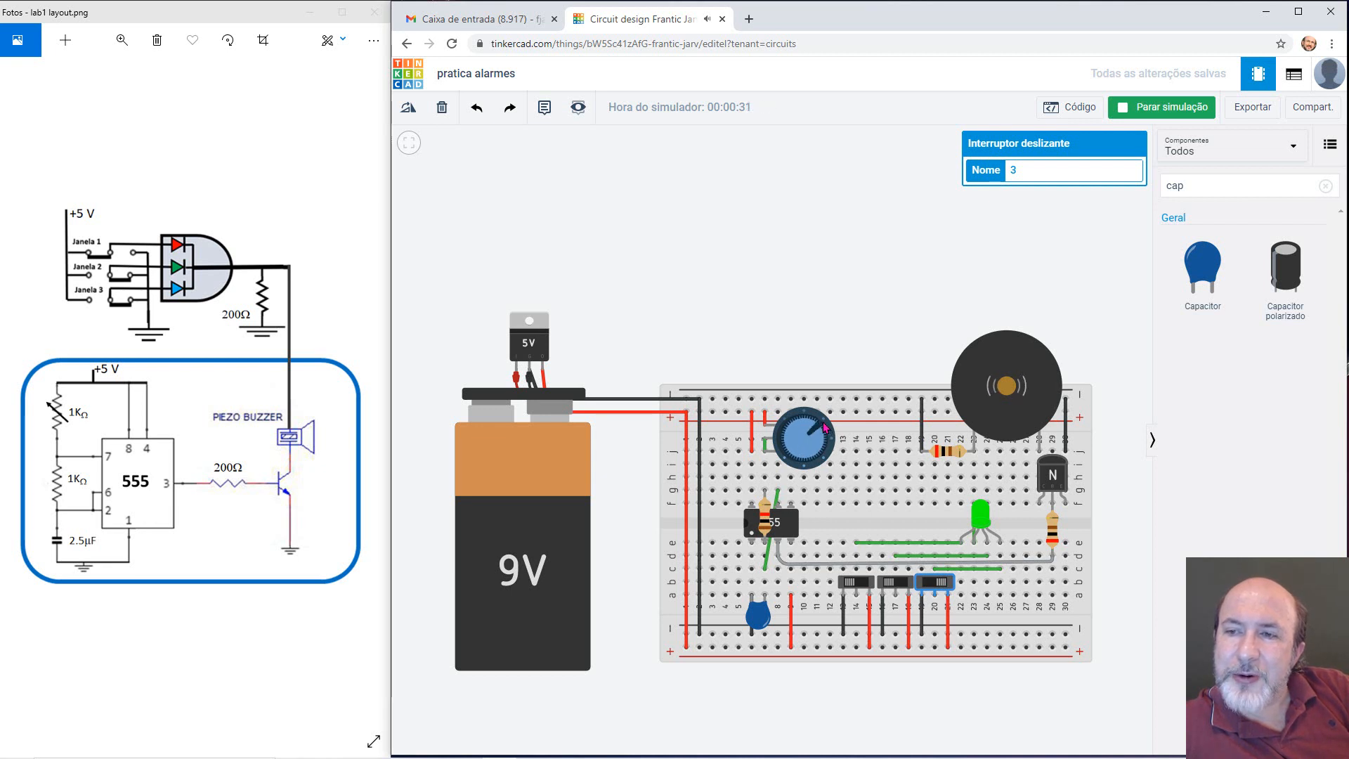
left_click(720, 319)
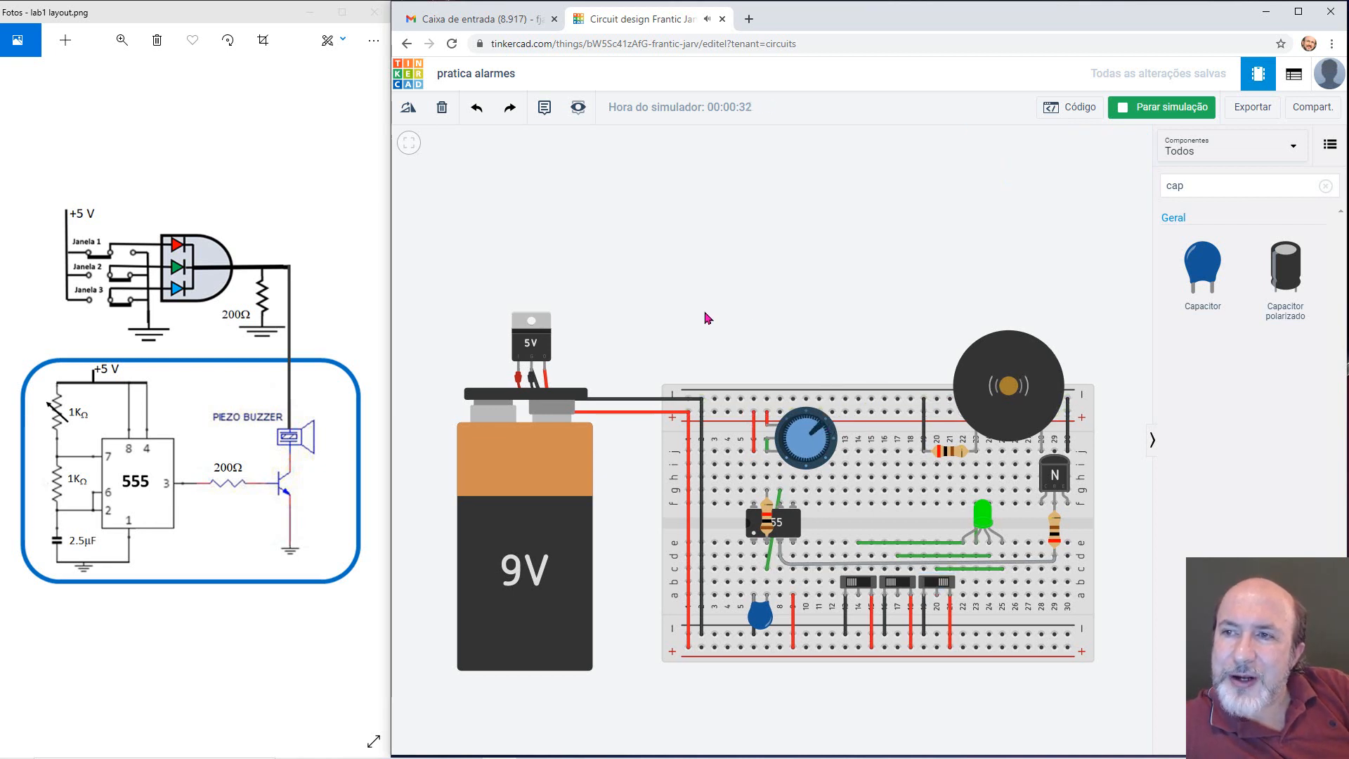
left_click(1143, 107)
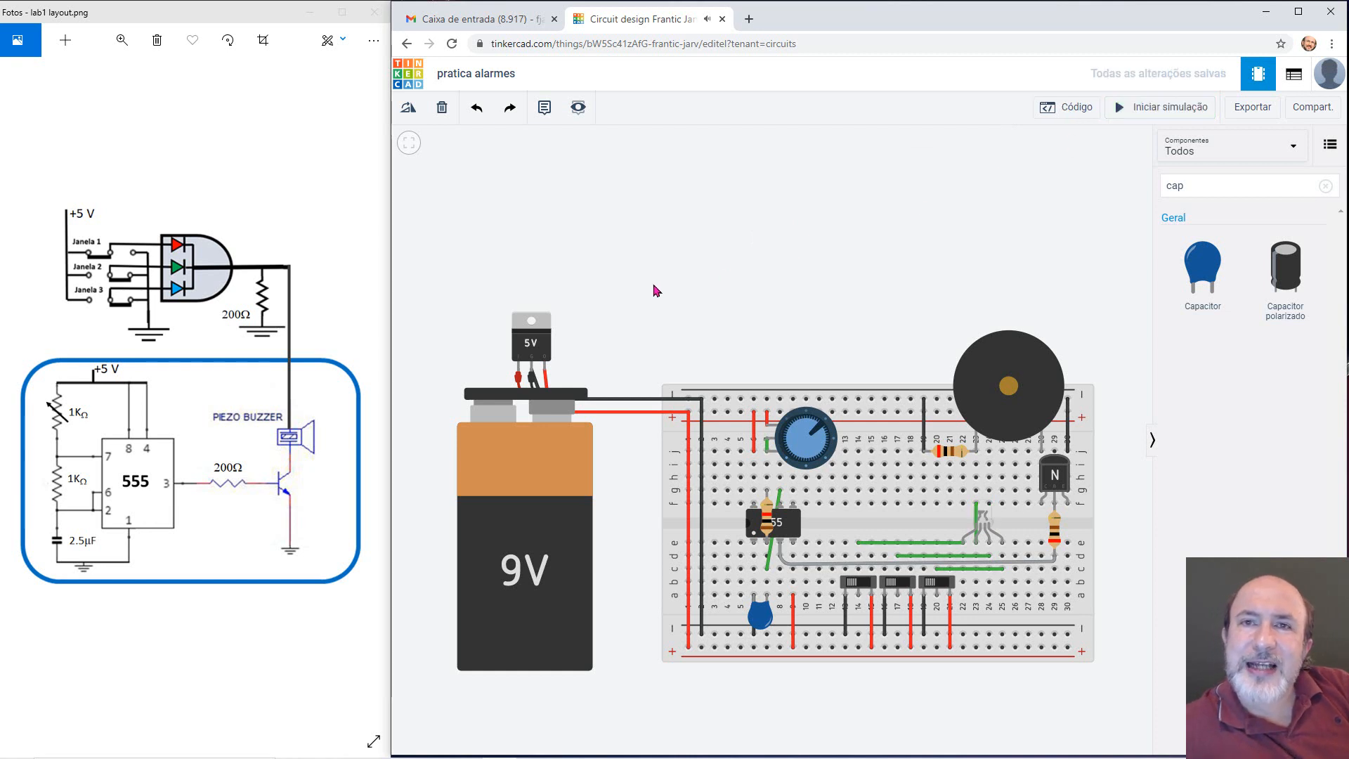